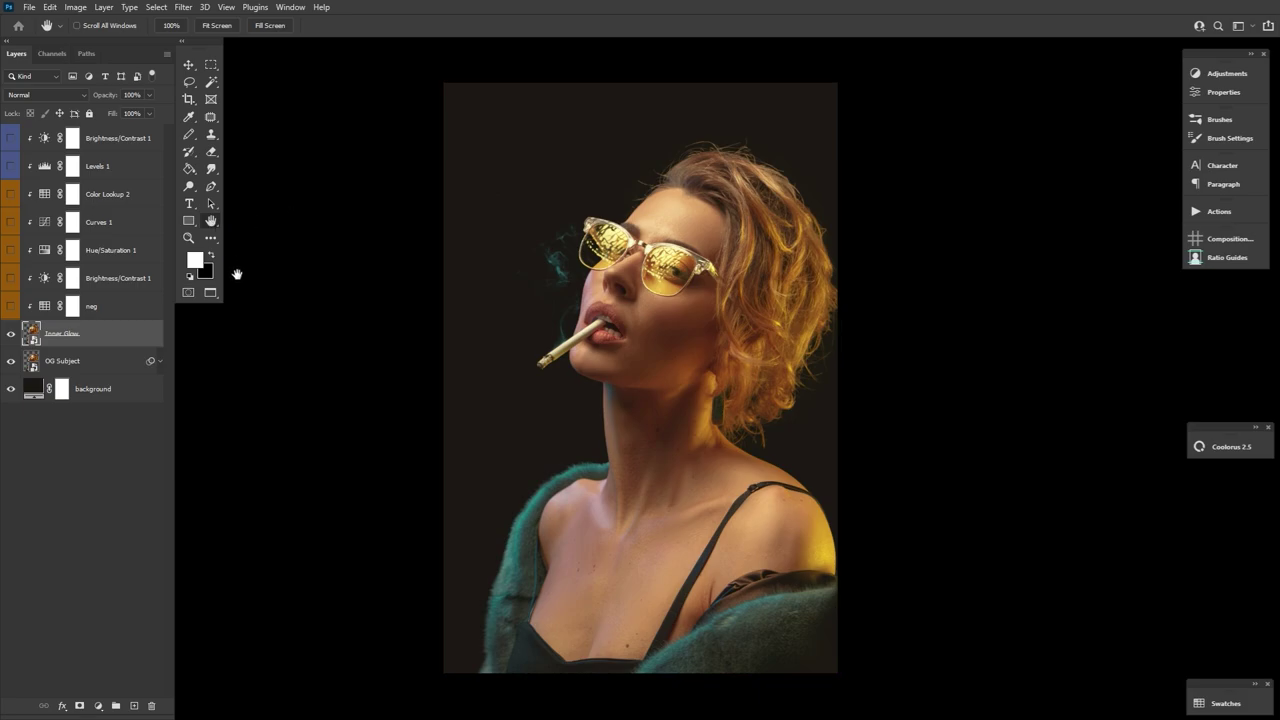
- Show all seven adjustment layers clipped to Inner Glow and set the Inner Glow layer's blend mode to Screen
click(118, 310)
drag(17, 305, 12, 140)
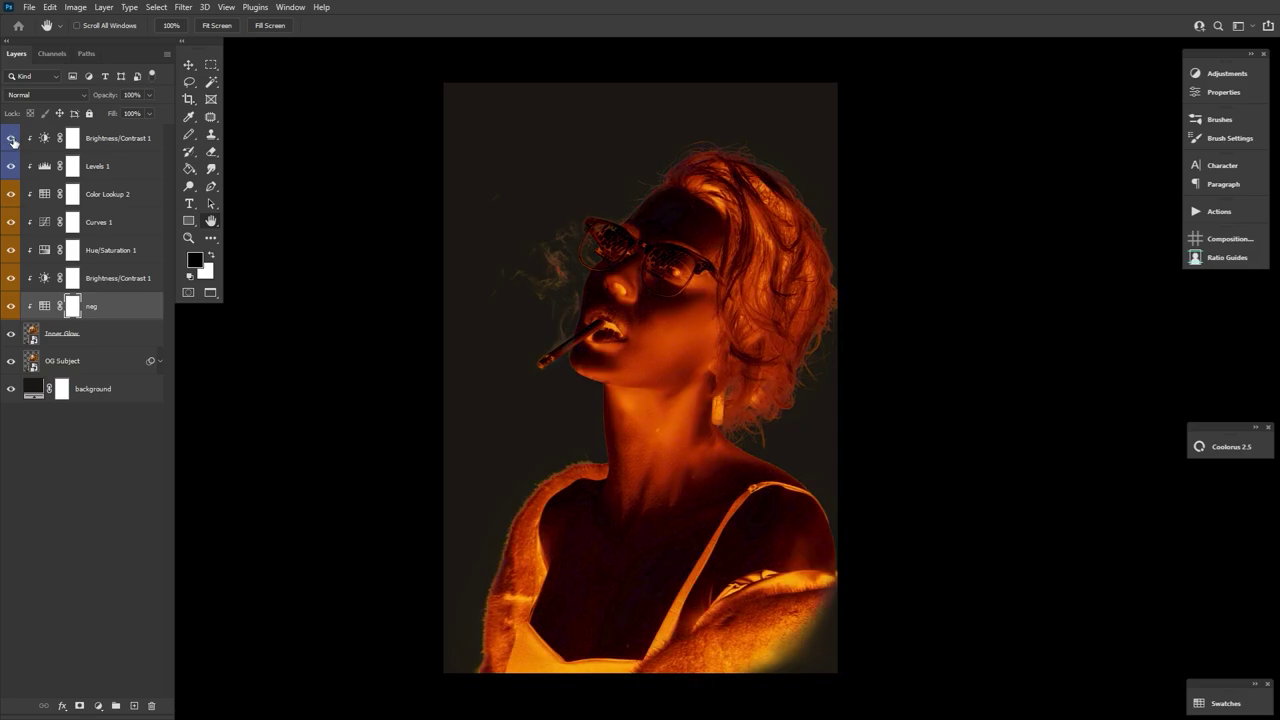
click(94, 340)
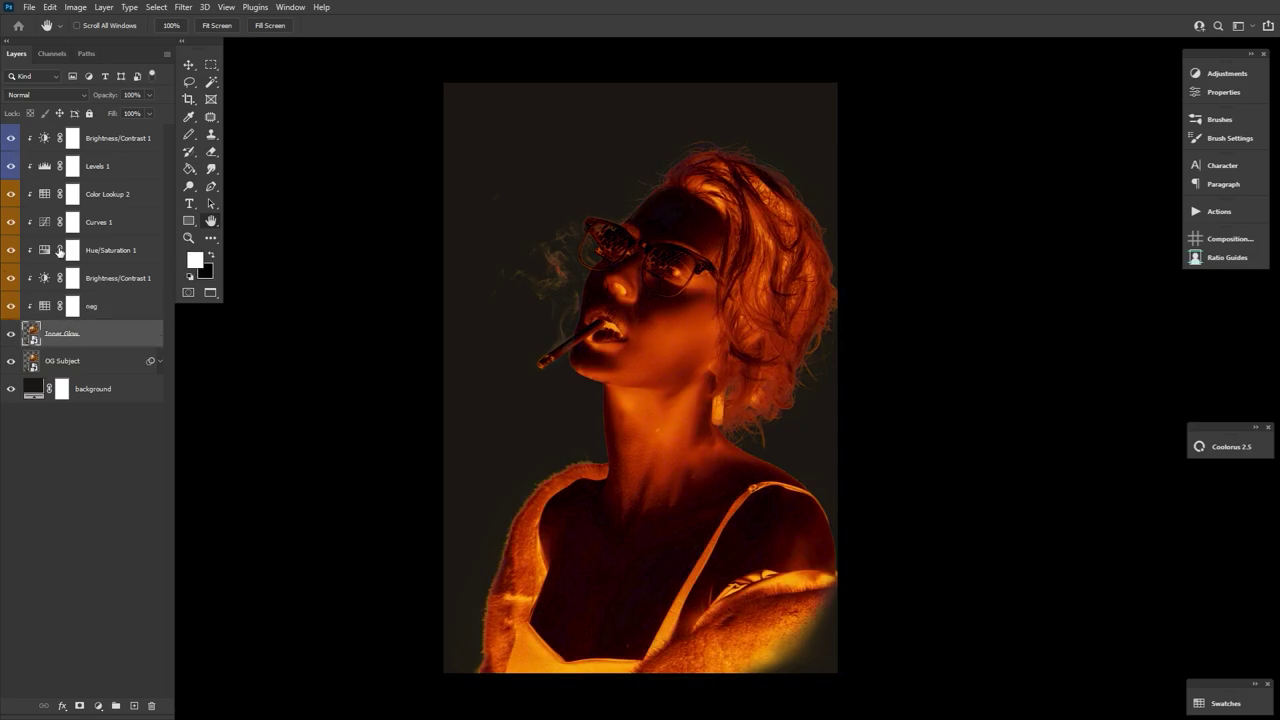
click(44, 96)
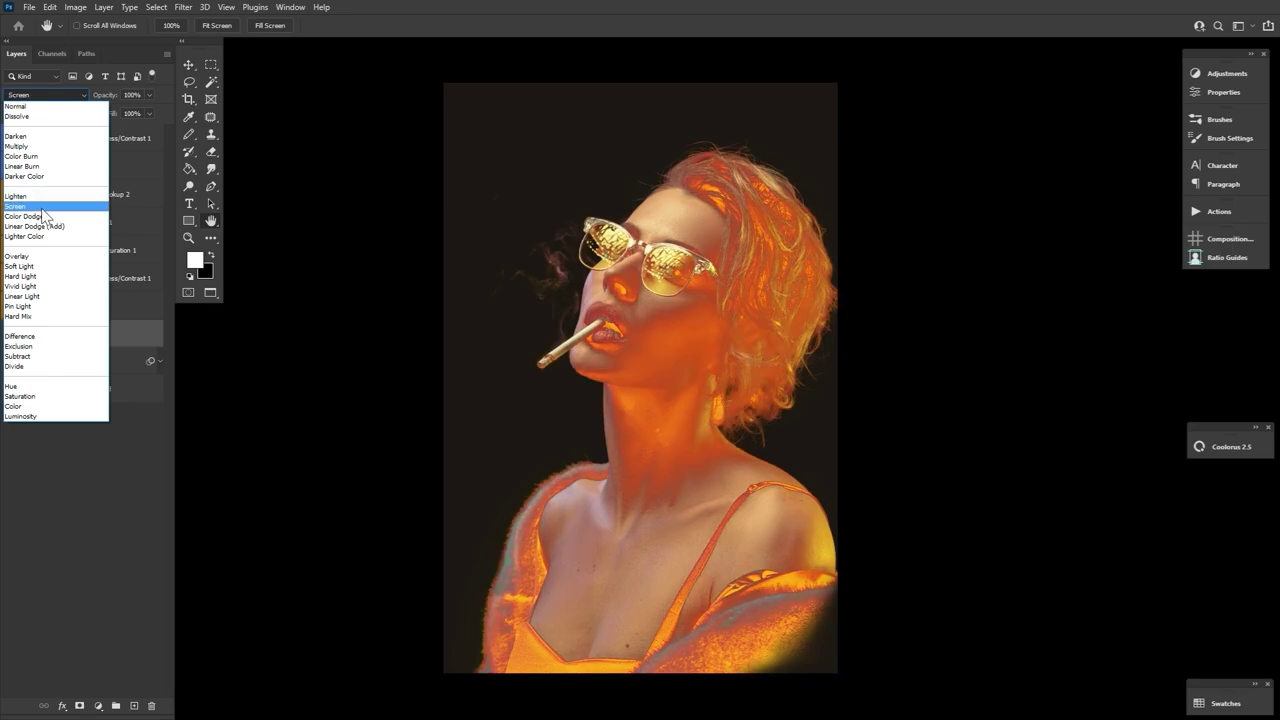
click(40, 204)
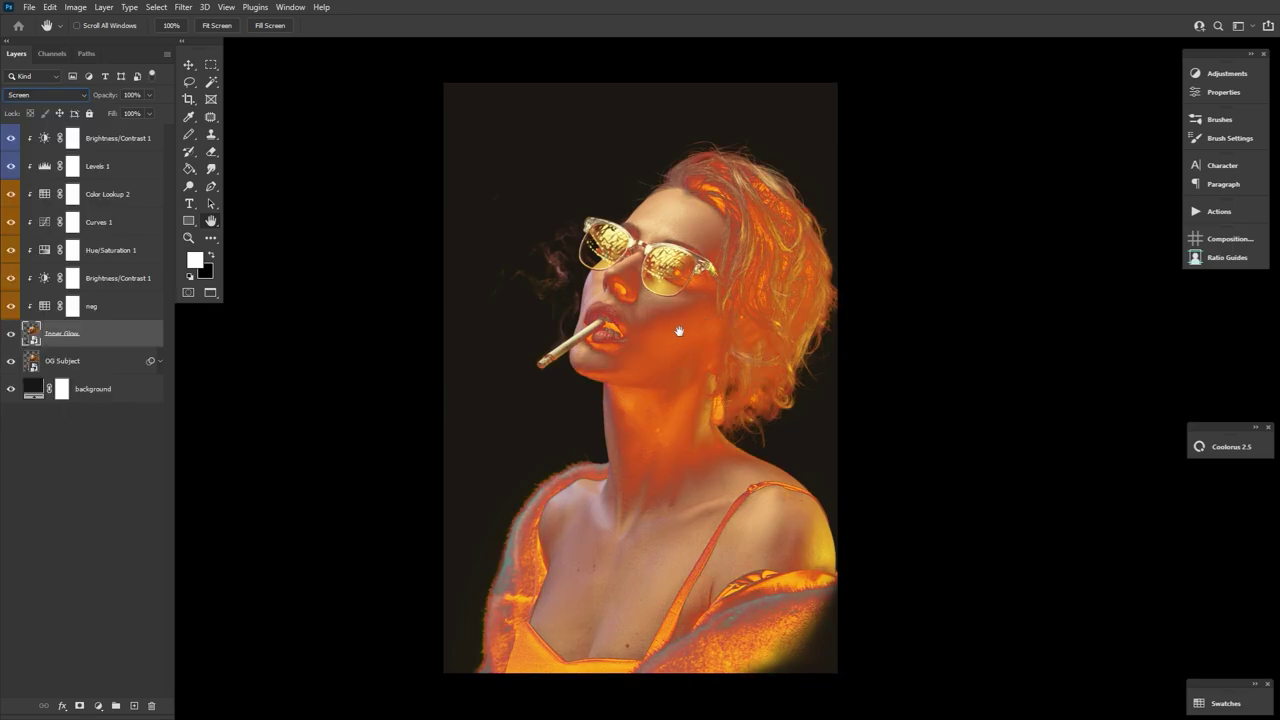
- Return the Inner Glow layer's blend mode to Normal and hide all seven clipped adjustment layers
click(30, 95)
click(29, 106)
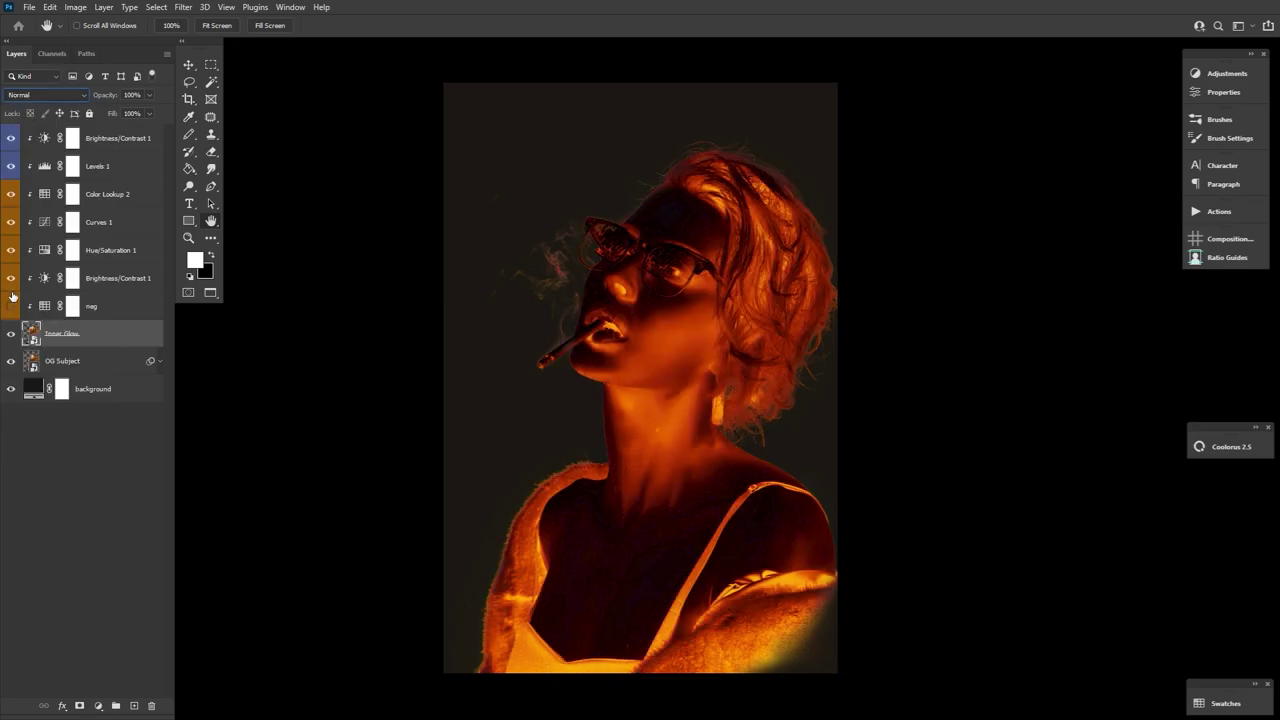
click(10, 141)
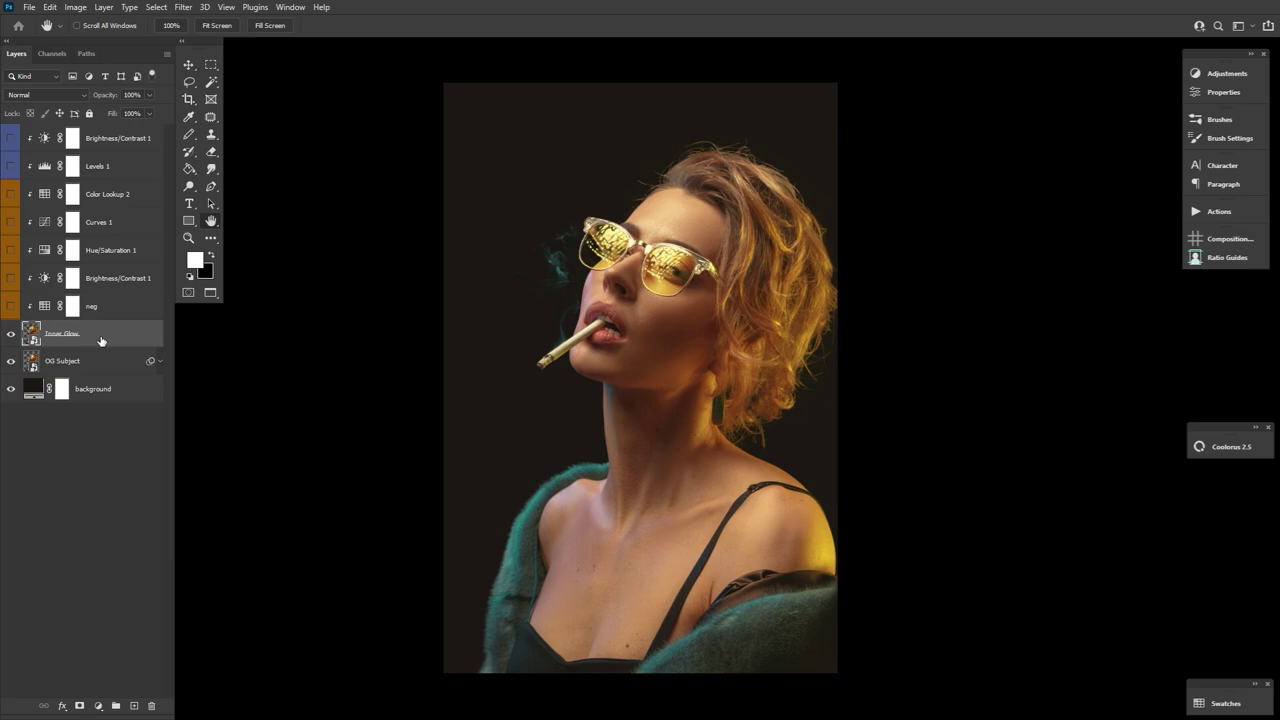
- Compare the subject layers with the background by hiding and reshowing Inner Glow and OG Subject
drag(13, 342, 14, 366)
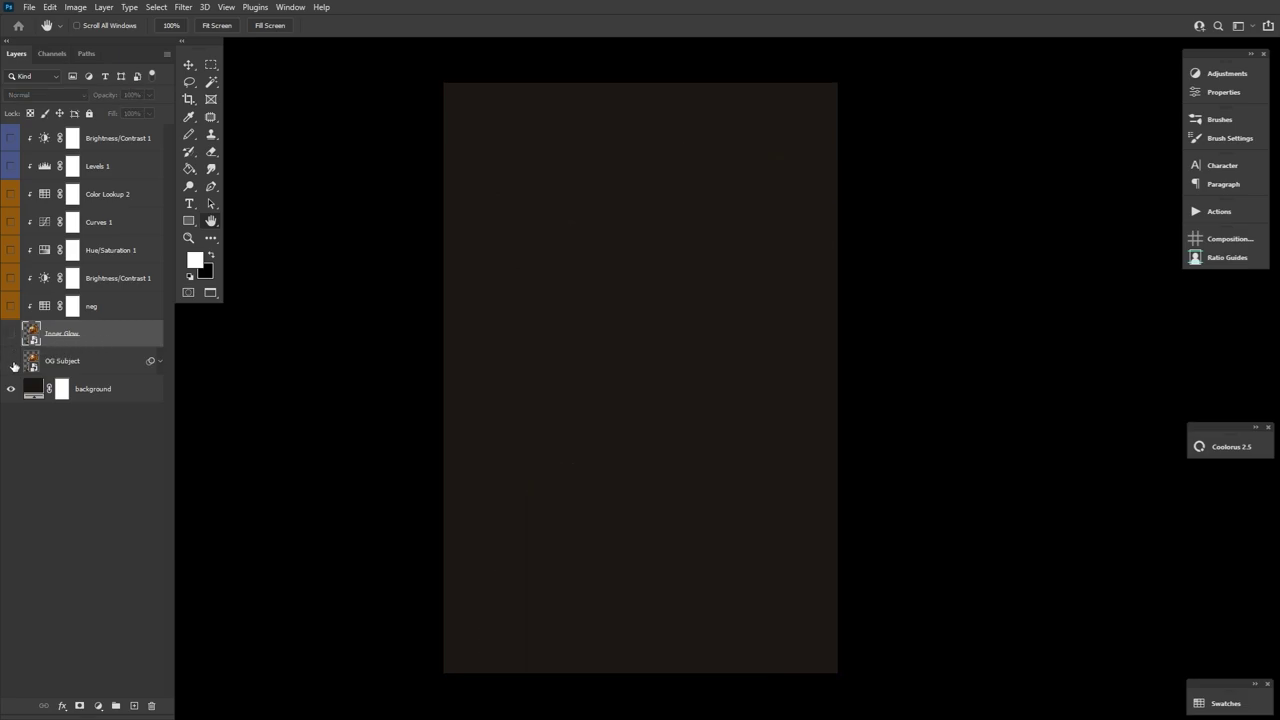
click(14, 366)
click(12, 343)
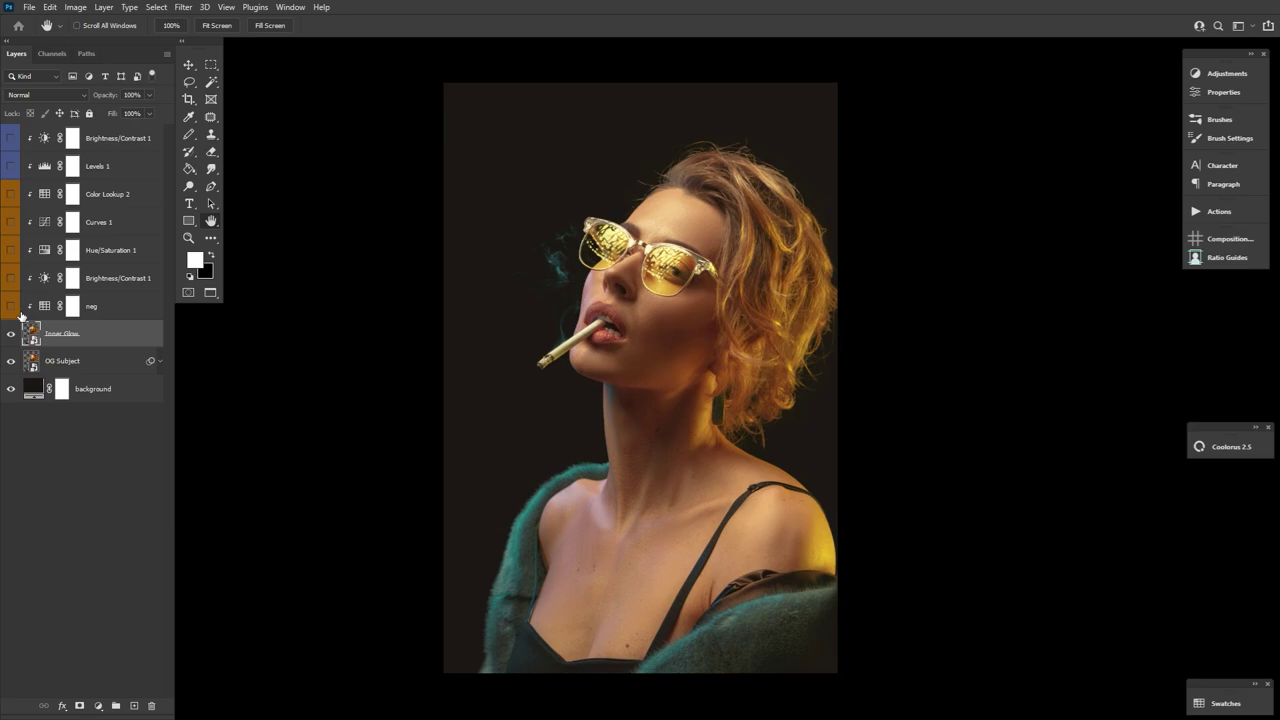
- Show the neg Color Lookup layer and choose ColorNegative as its Device Link profile
click(124, 310)
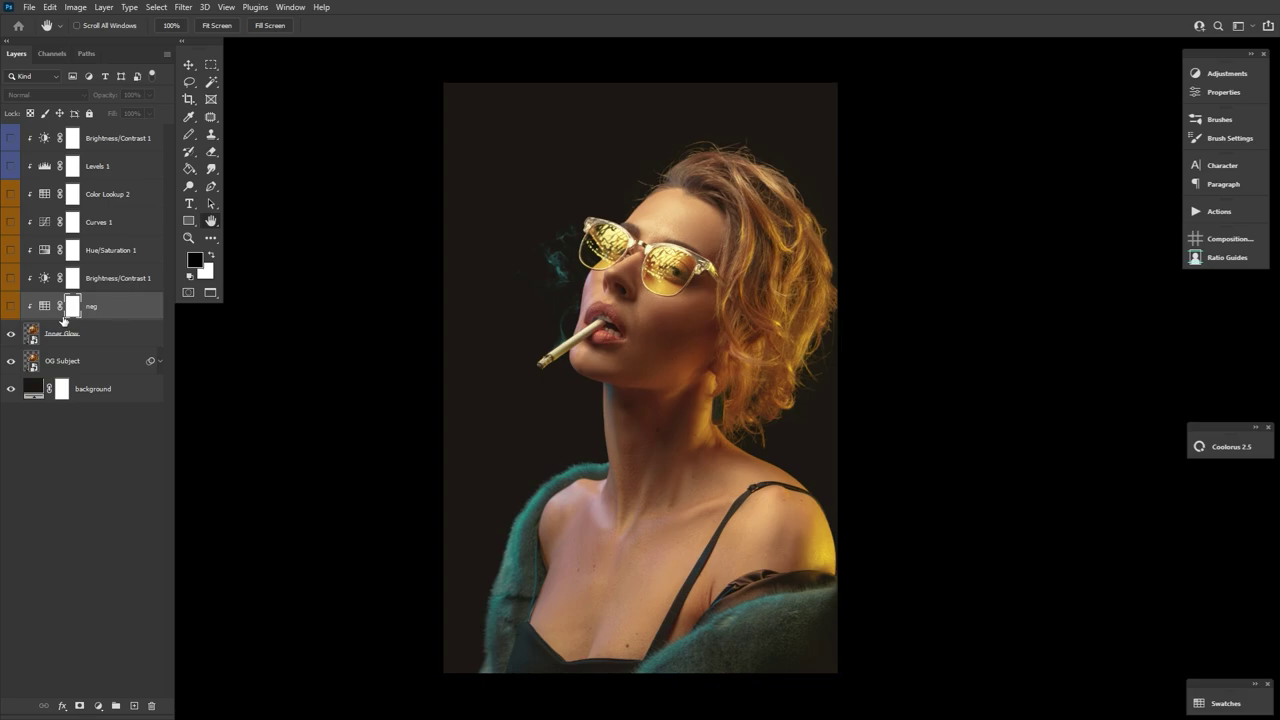
click(12, 308)
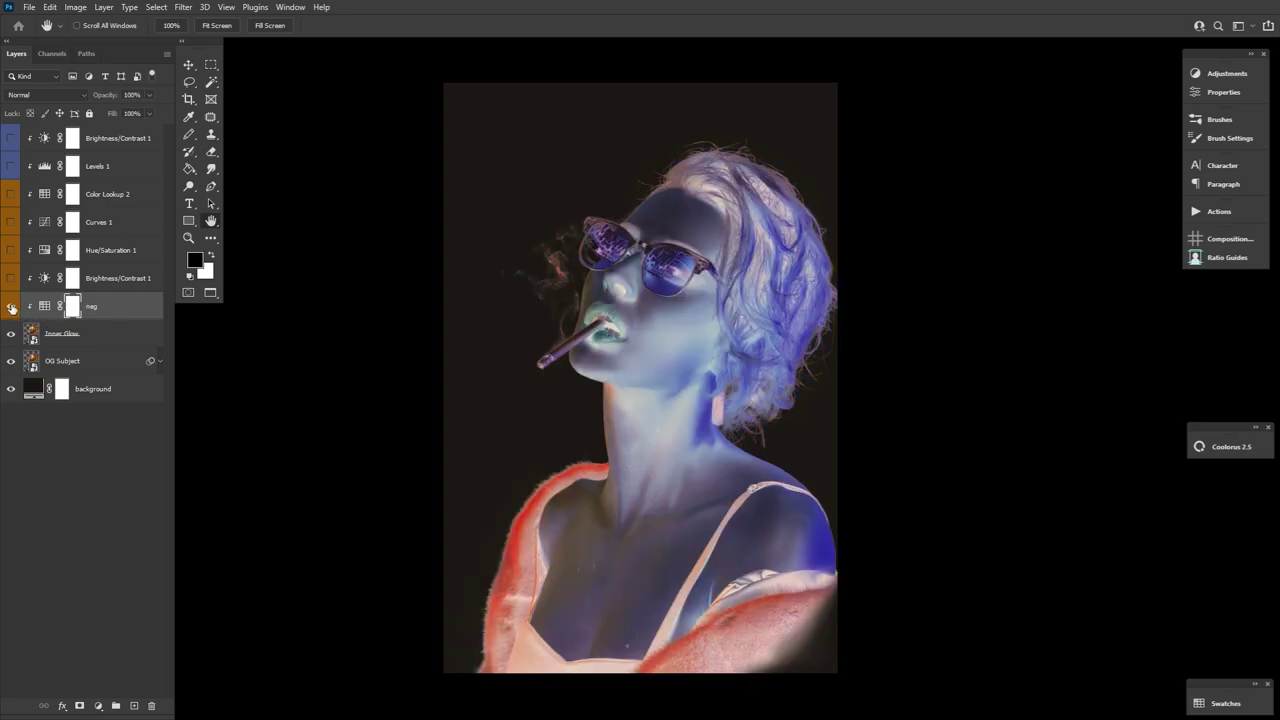
double_click(45, 307)
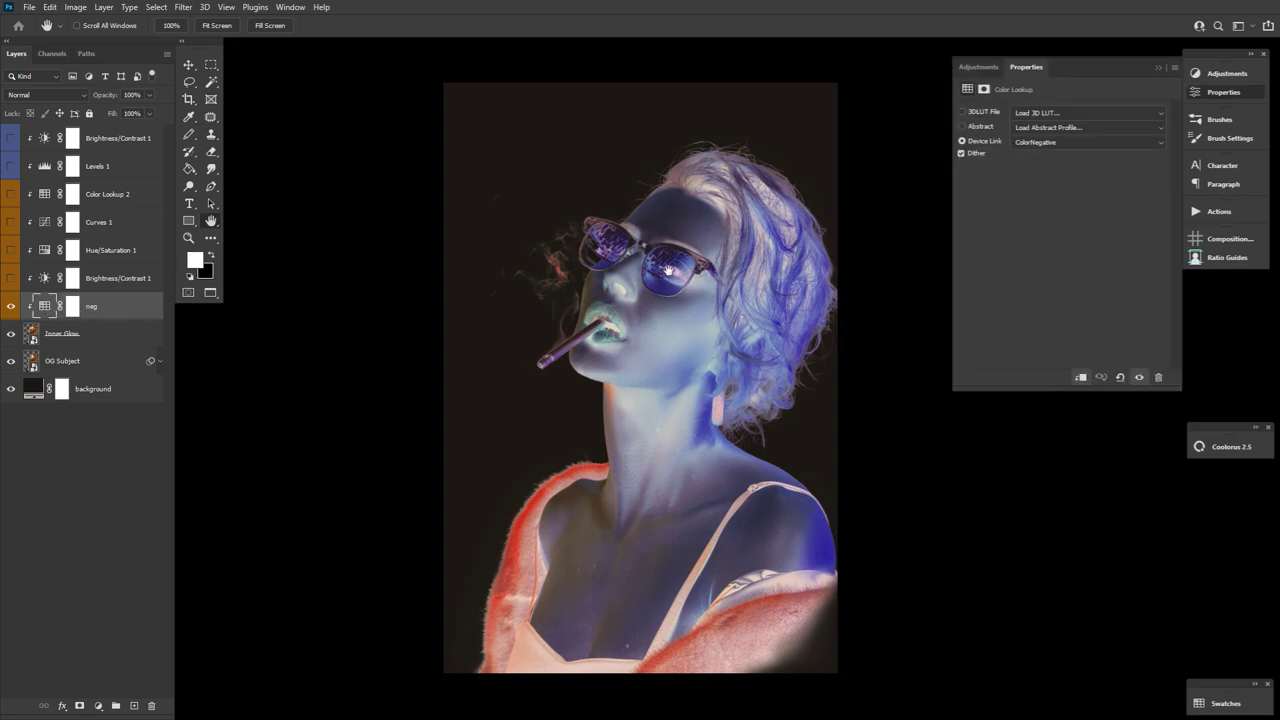
click(1068, 148)
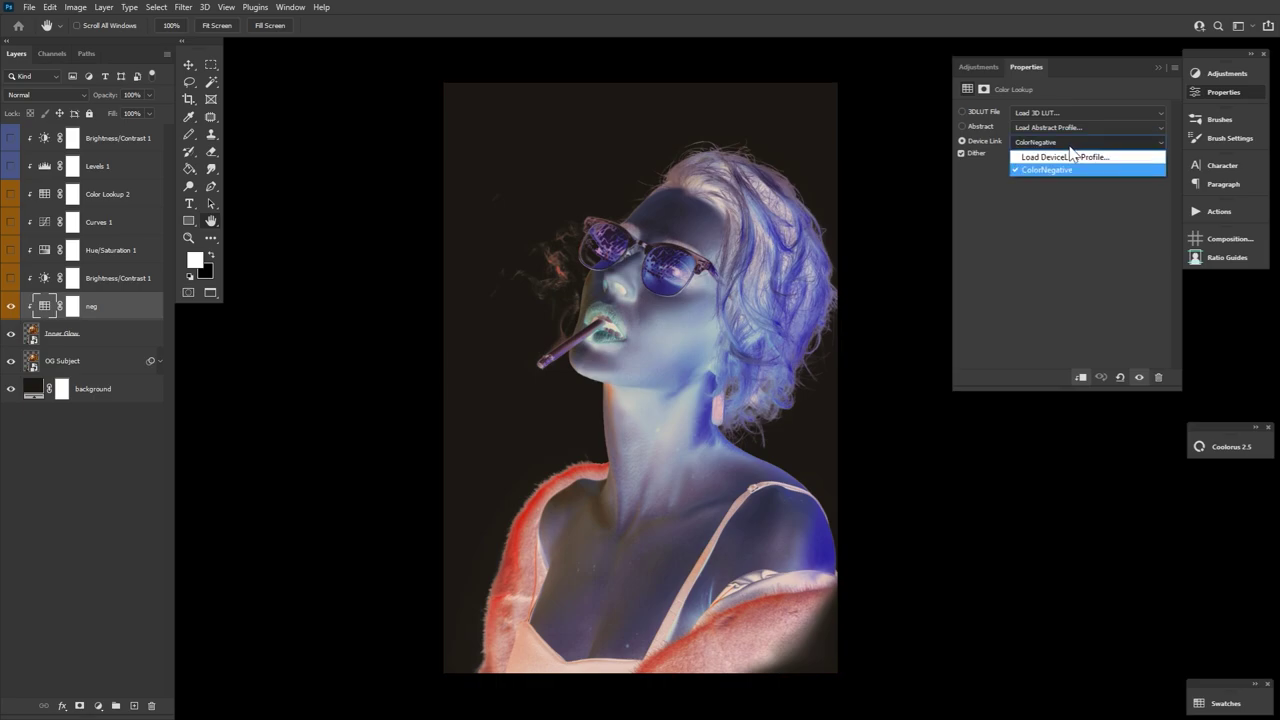
click(1062, 179)
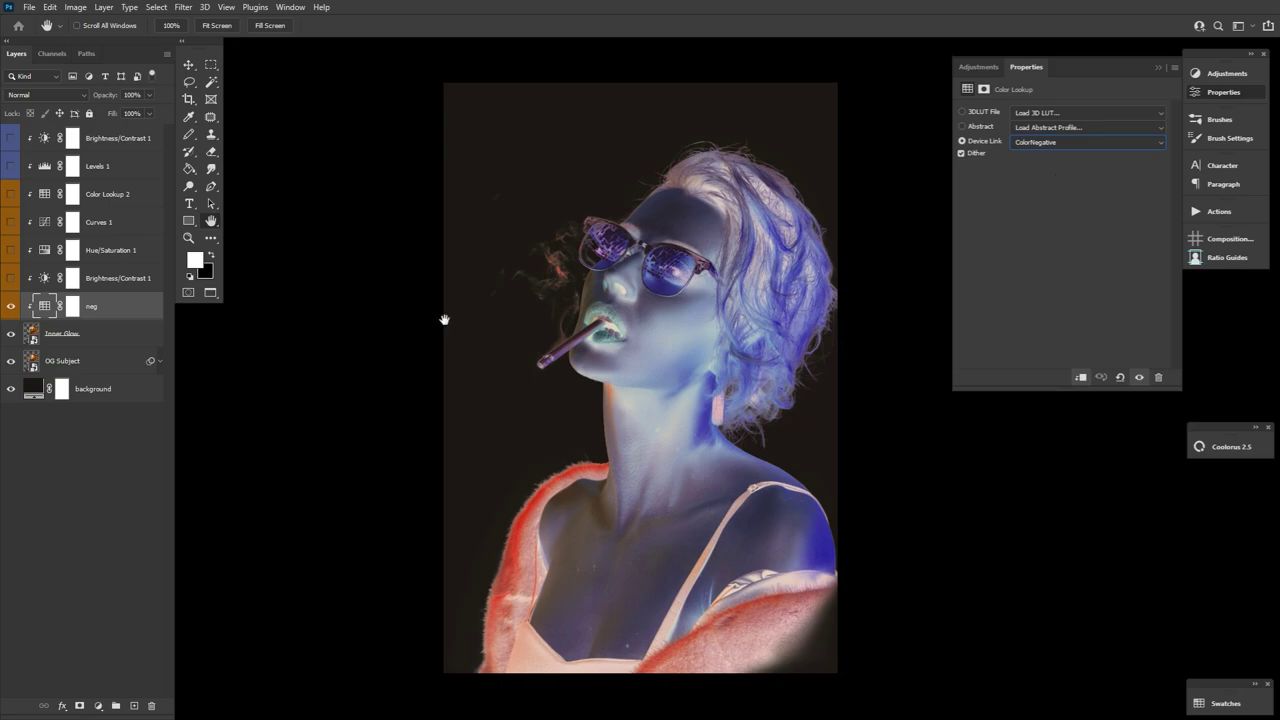
- Try inverting the Inner Glow layer directly with neg hidden, undo the inversion and show neg again
click(11, 306)
click(35, 333)
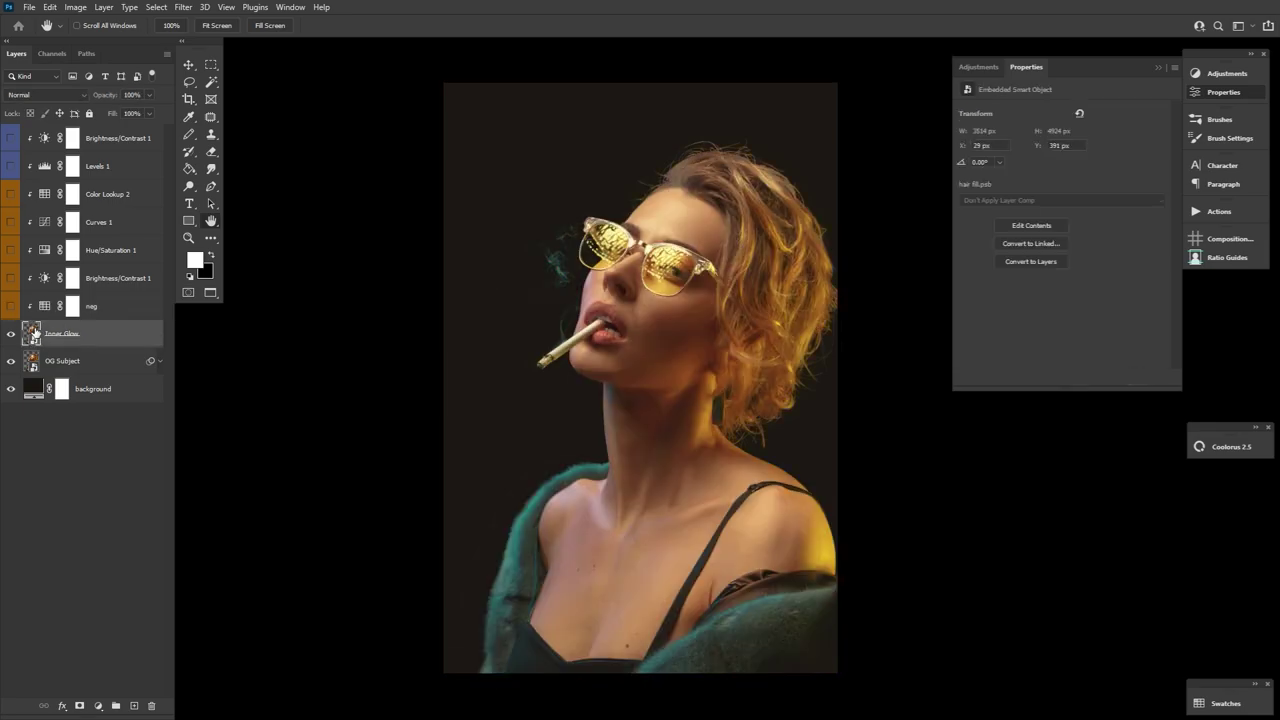
key(ctrl+i)
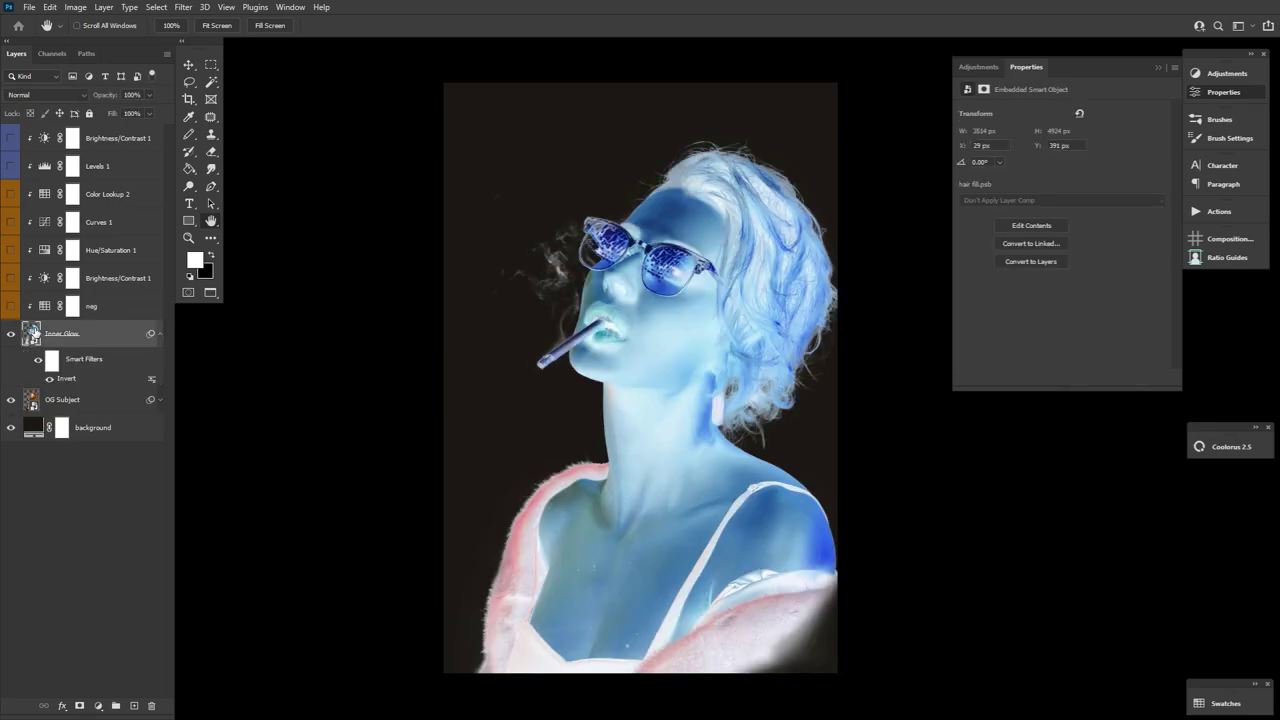
key(ctrl+z)
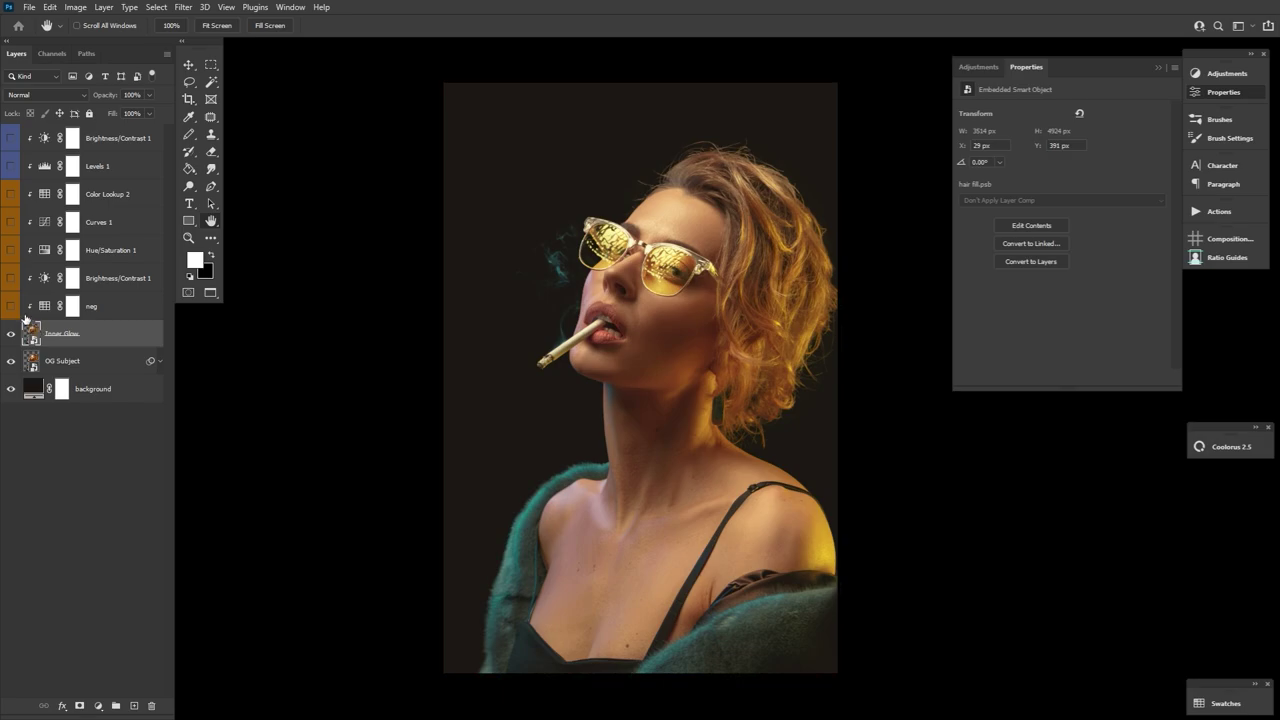
click(11, 306)
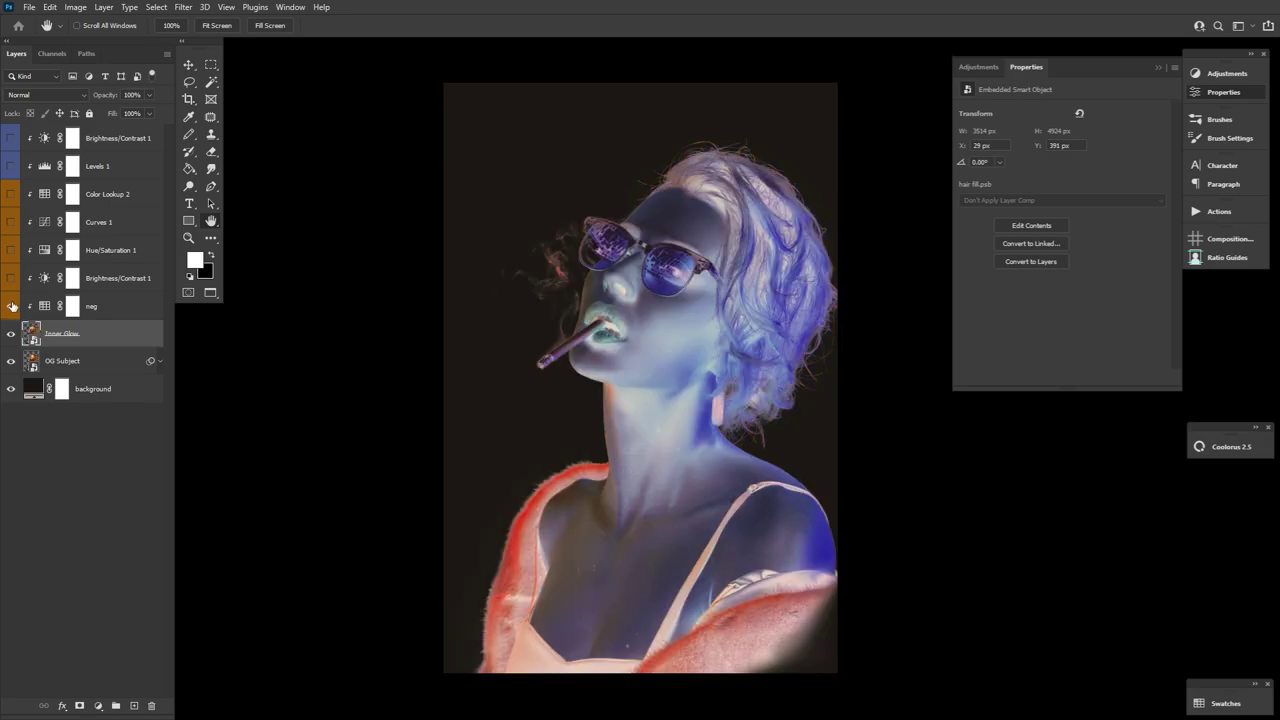
- Show the Brightness/Contrast 1 layer directly above neg and open its settings
click(43, 306)
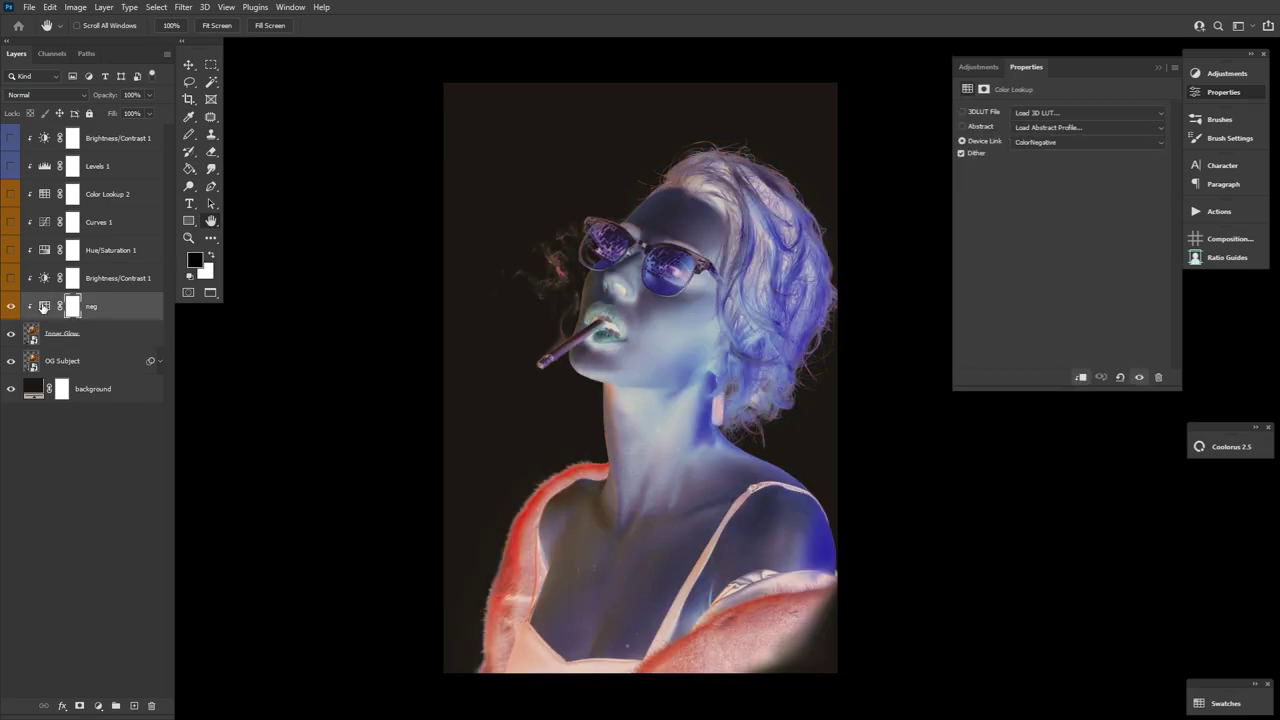
click(11, 278)
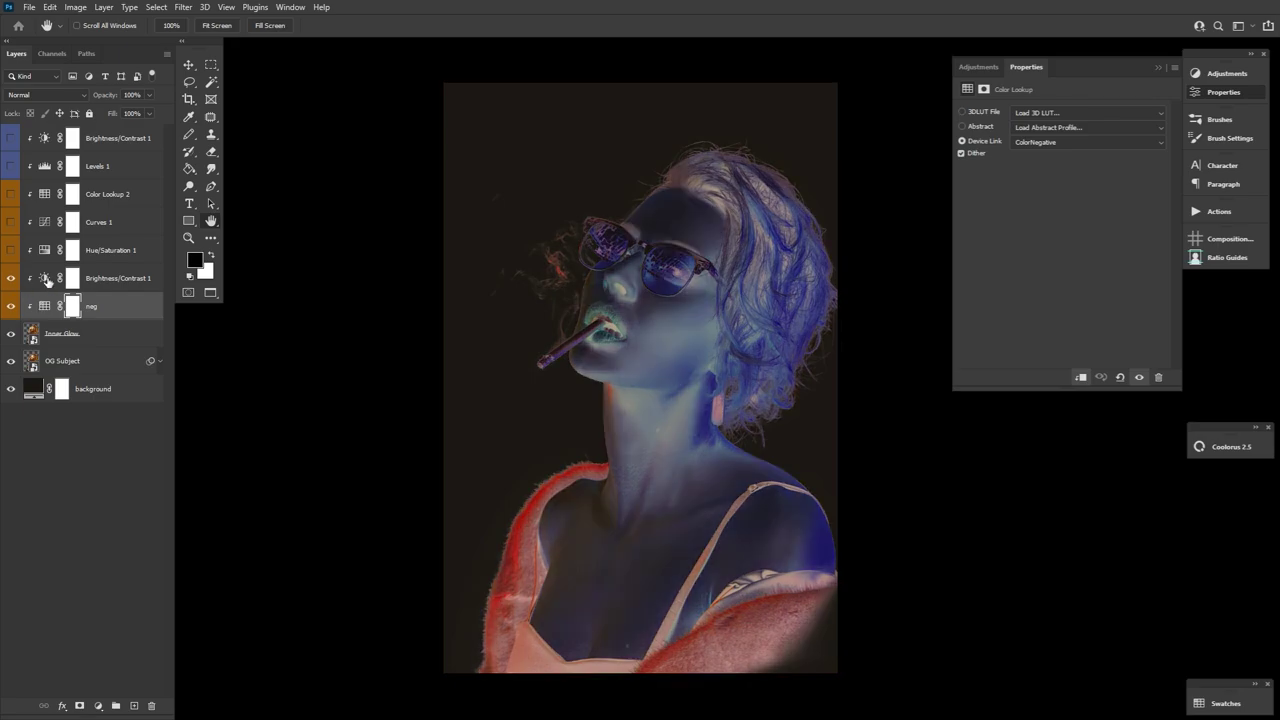
click(45, 278)
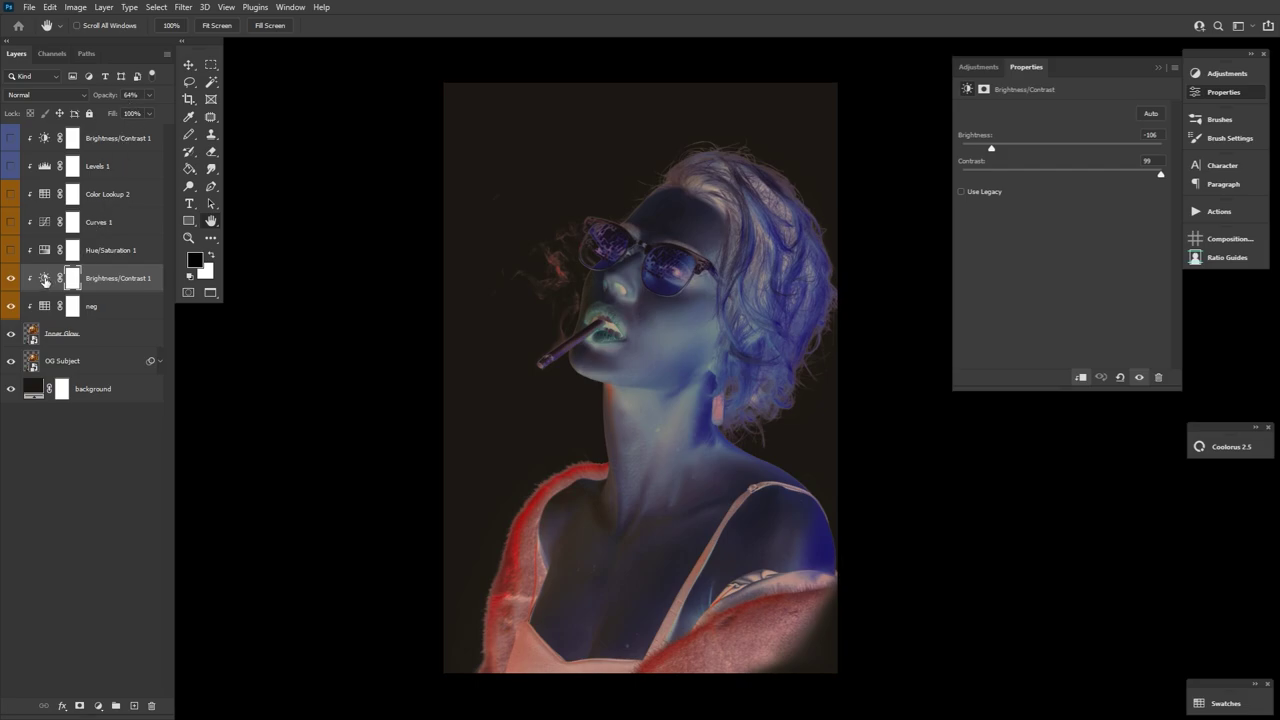
- Show the Hue/Saturation 1 layer, open its settings and toggle Colorize off and back on
click(11, 250)
click(44, 251)
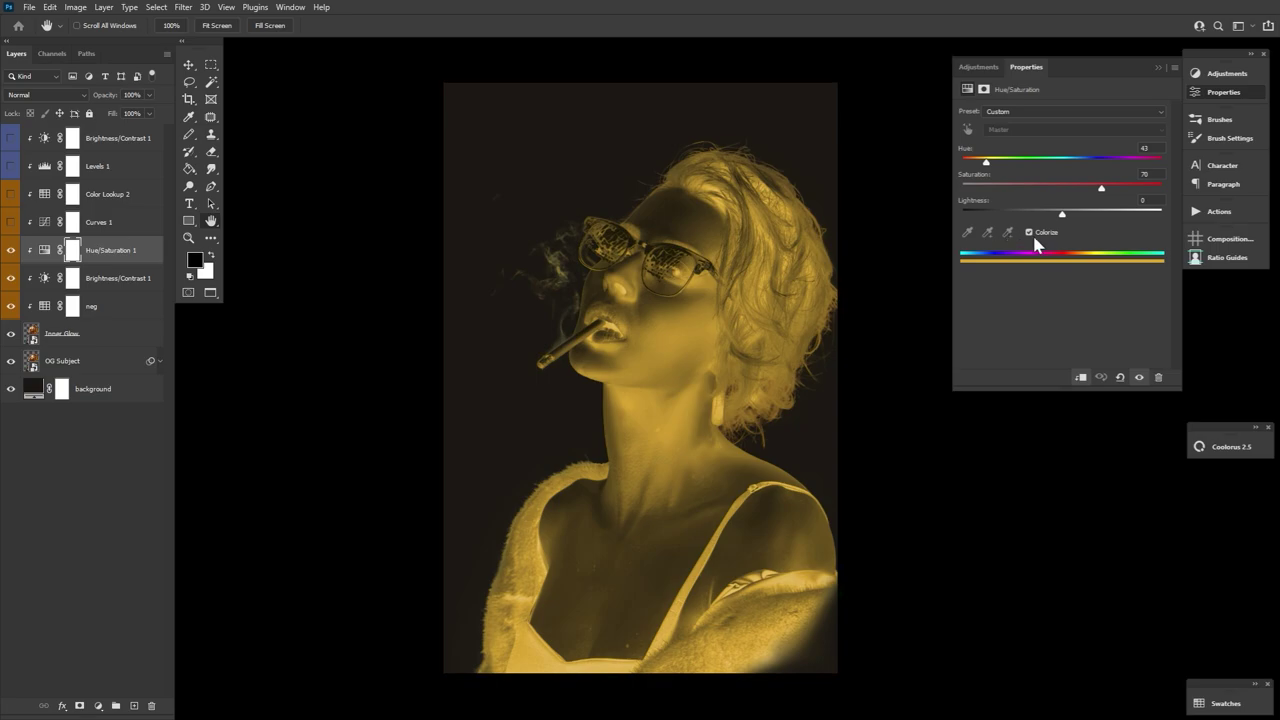
click(1031, 236)
click(1031, 236)
- Show the Curves 1 layer and move its Red channel shadow point to input 3, output 48
click(11, 222)
click(42, 222)
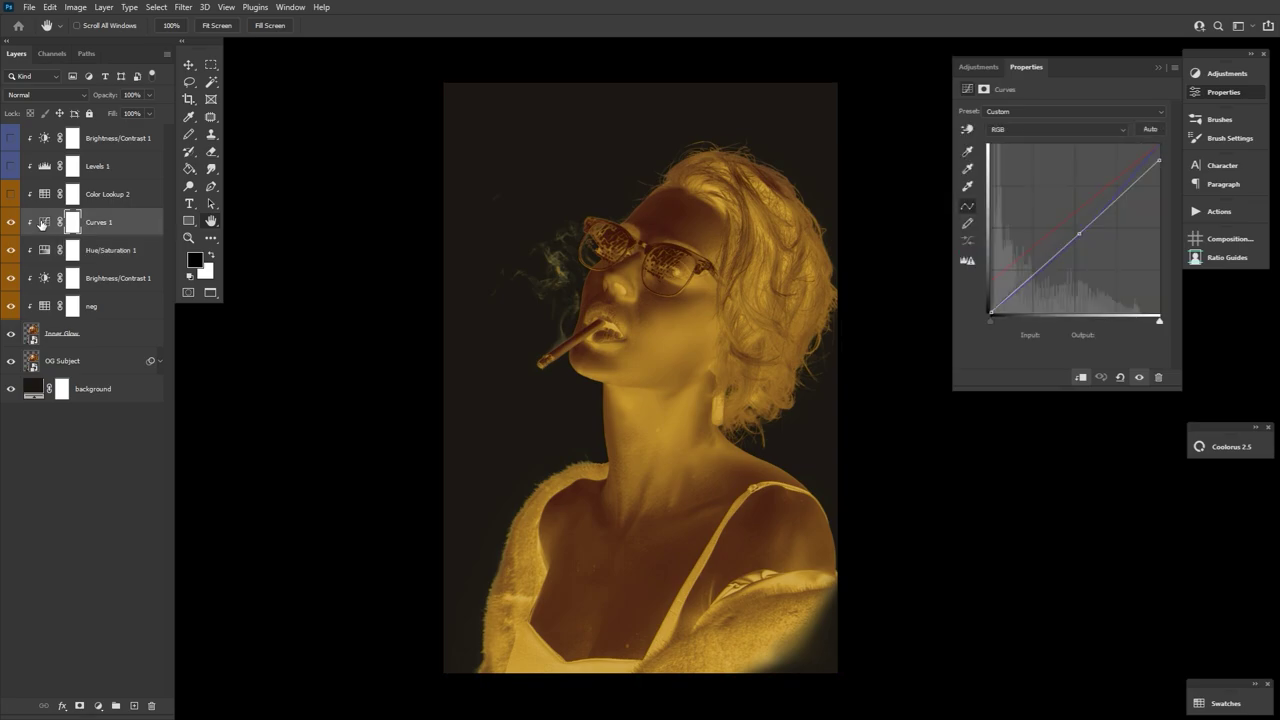
click(1058, 129)
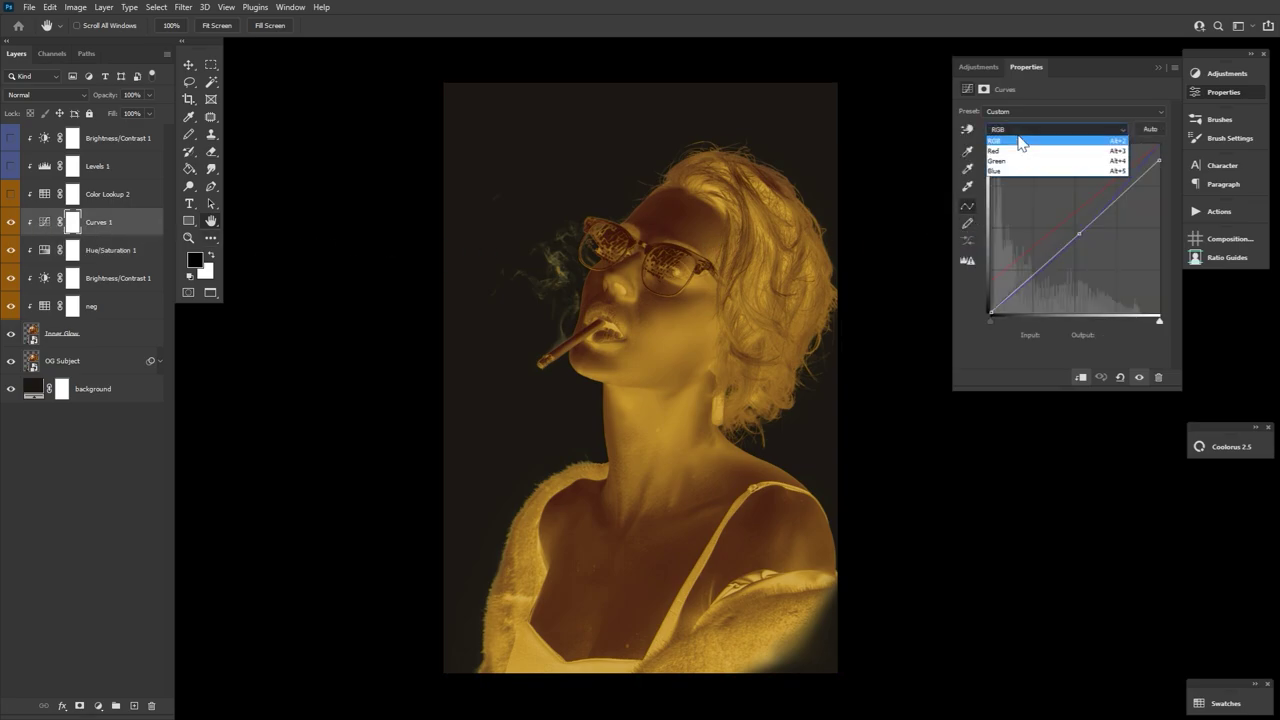
click(1013, 157)
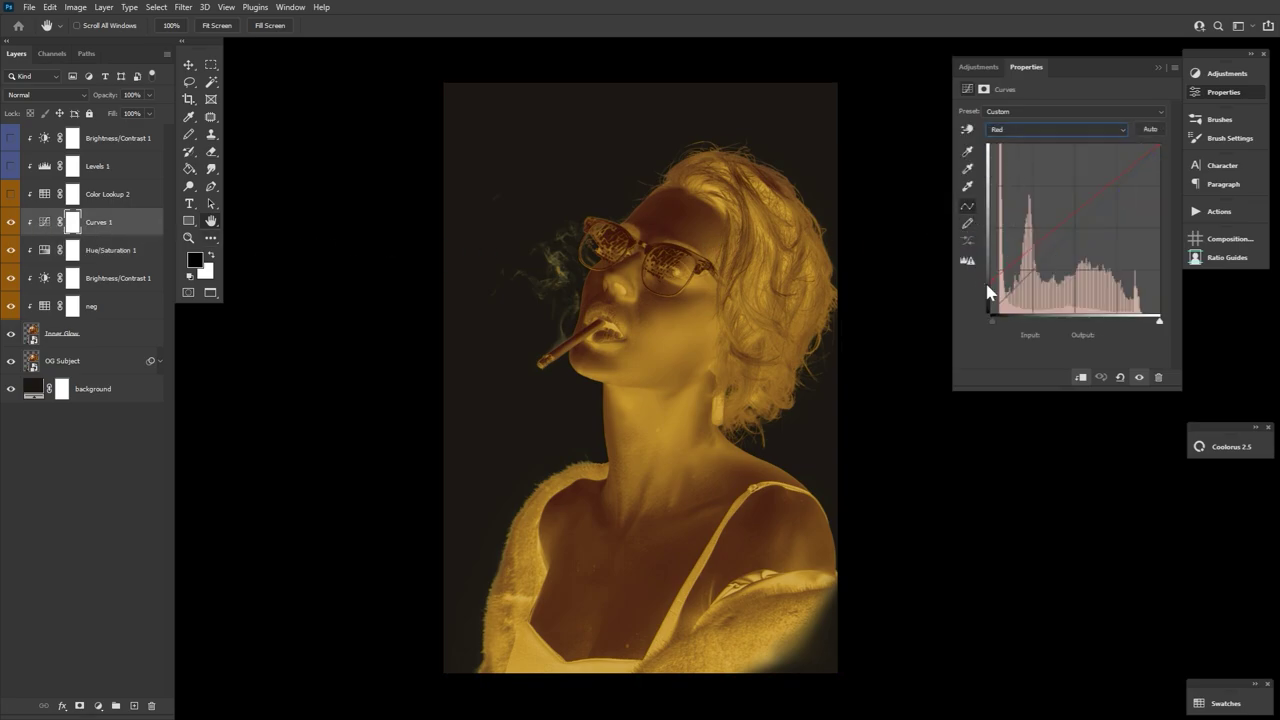
drag(991, 279, 992, 281)
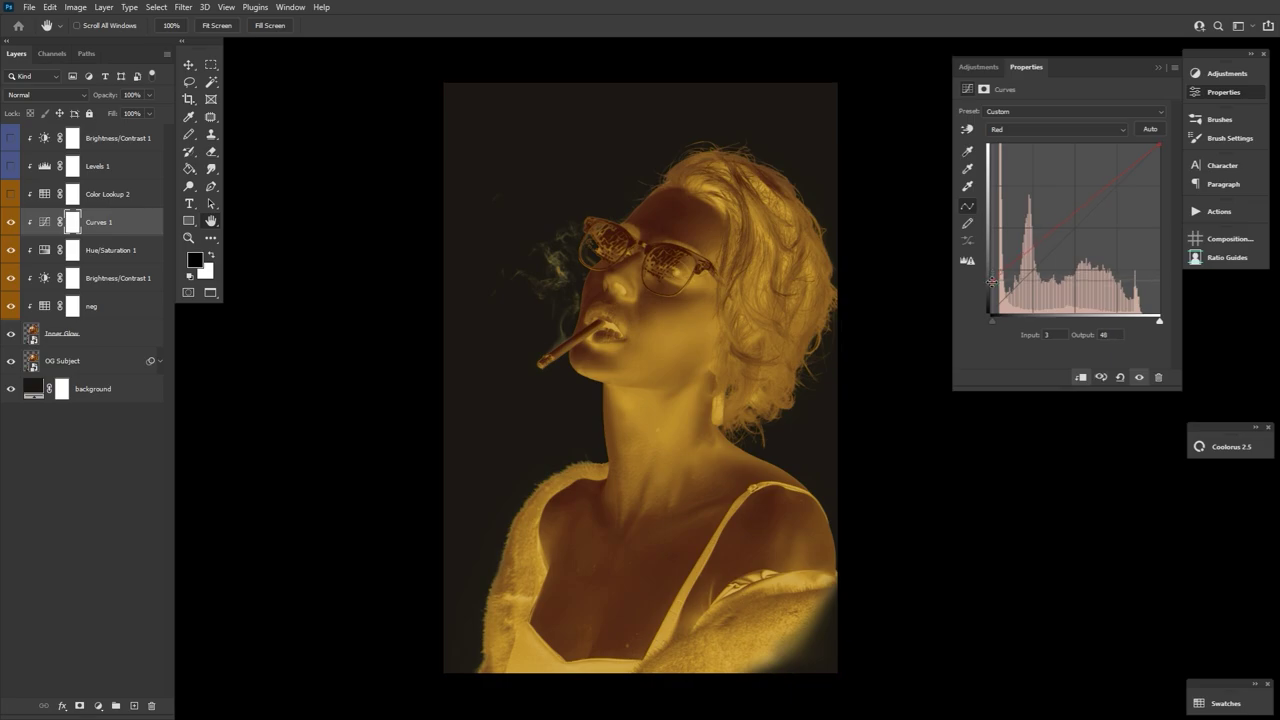
- Examine the Blue channel curve of Curves 1 and return to the composite RGB curve
click(1008, 129)
click(1010, 178)
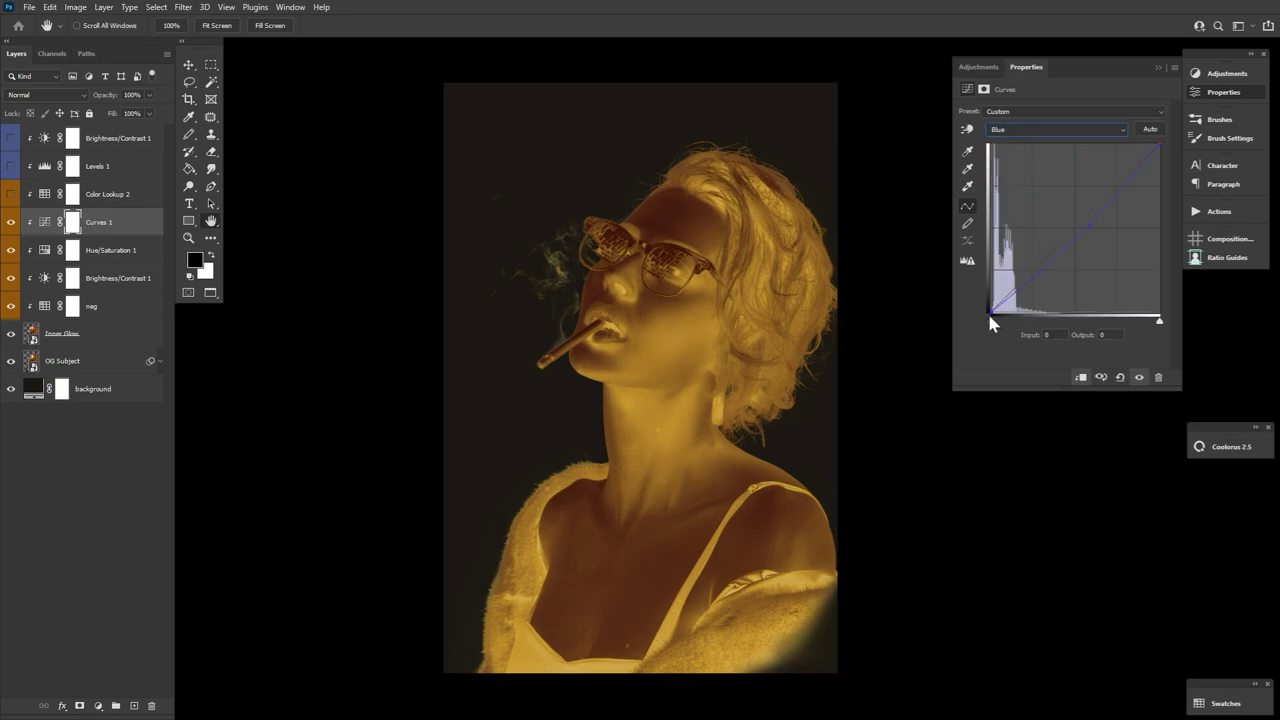
click(1052, 130)
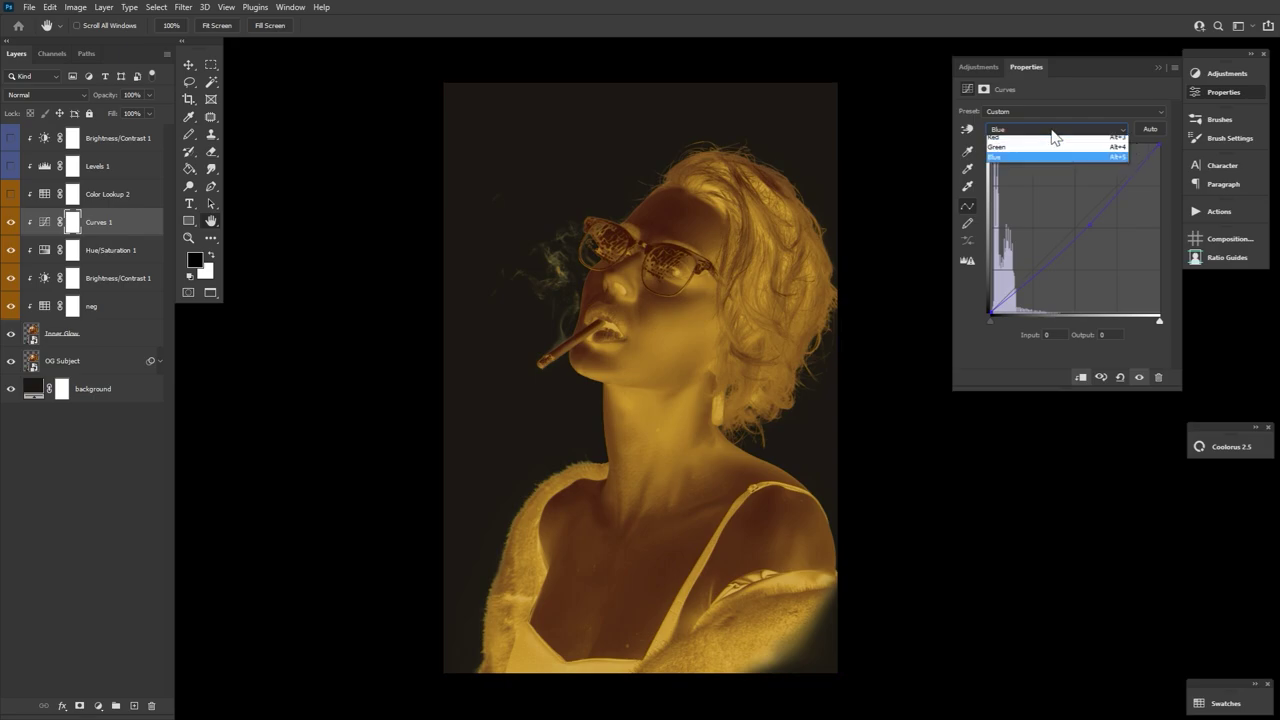
click(1051, 142)
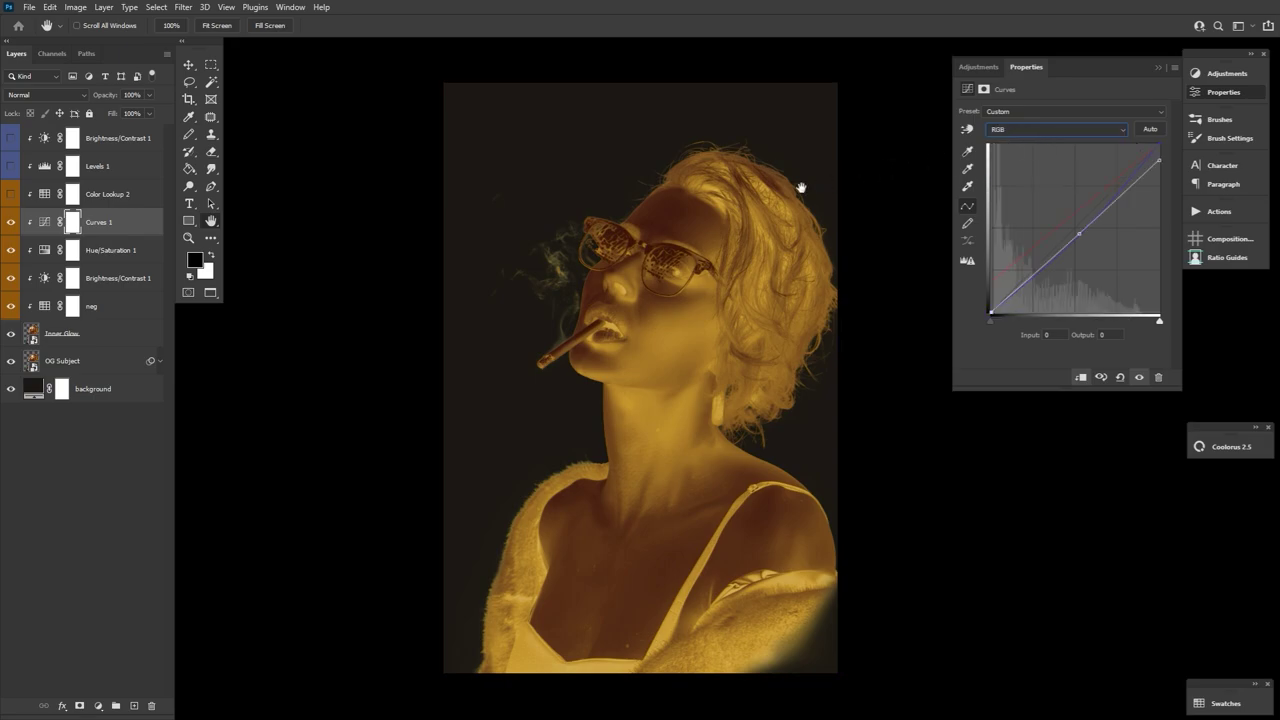
- Show the Color Lookup 2 layer and open its settings
click(11, 195)
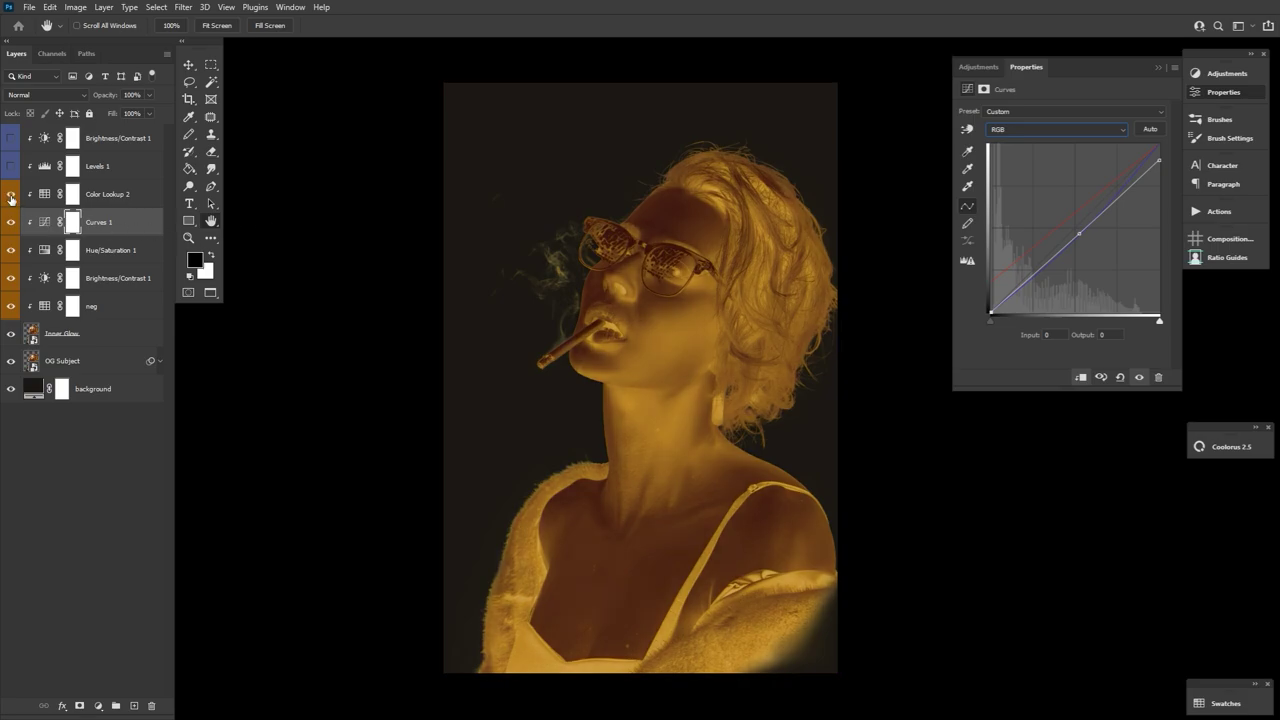
click(45, 195)
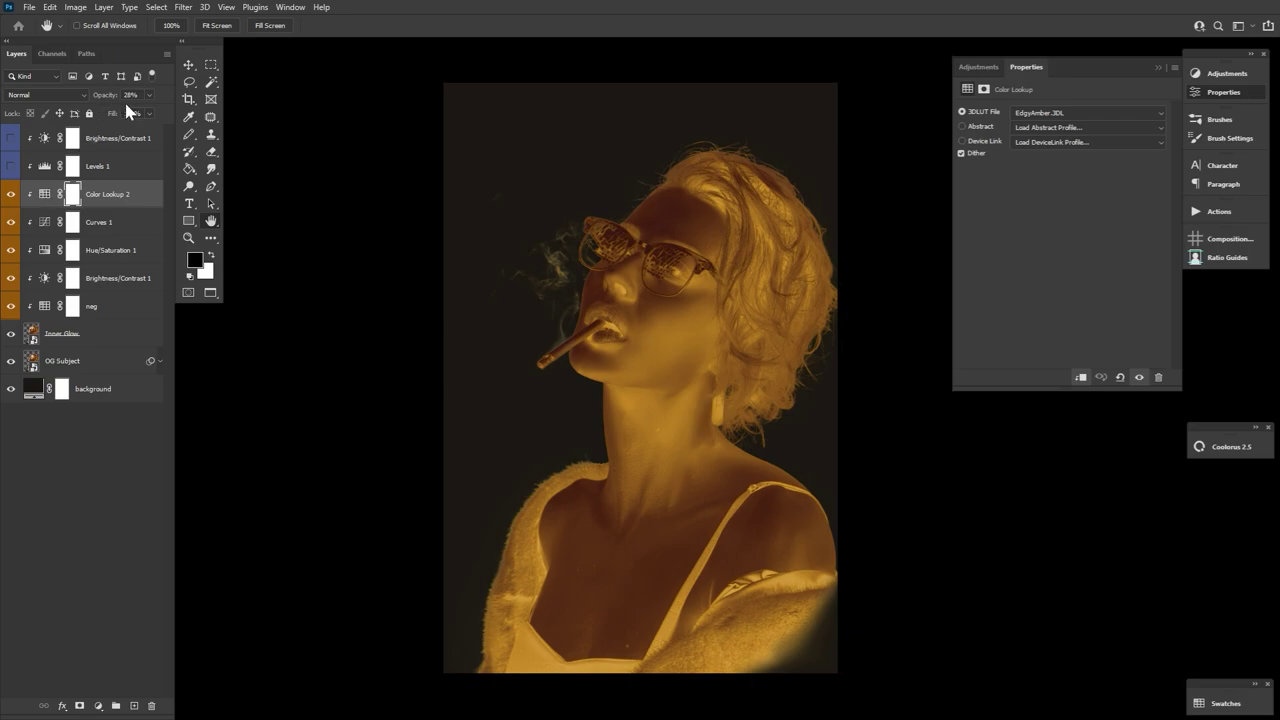
click(45, 194)
key(x)
- Set the Inner Glow layer's blend mode to Screen and toggle its visibility to compare the glow with the original
click(60, 333)
click(42, 94)
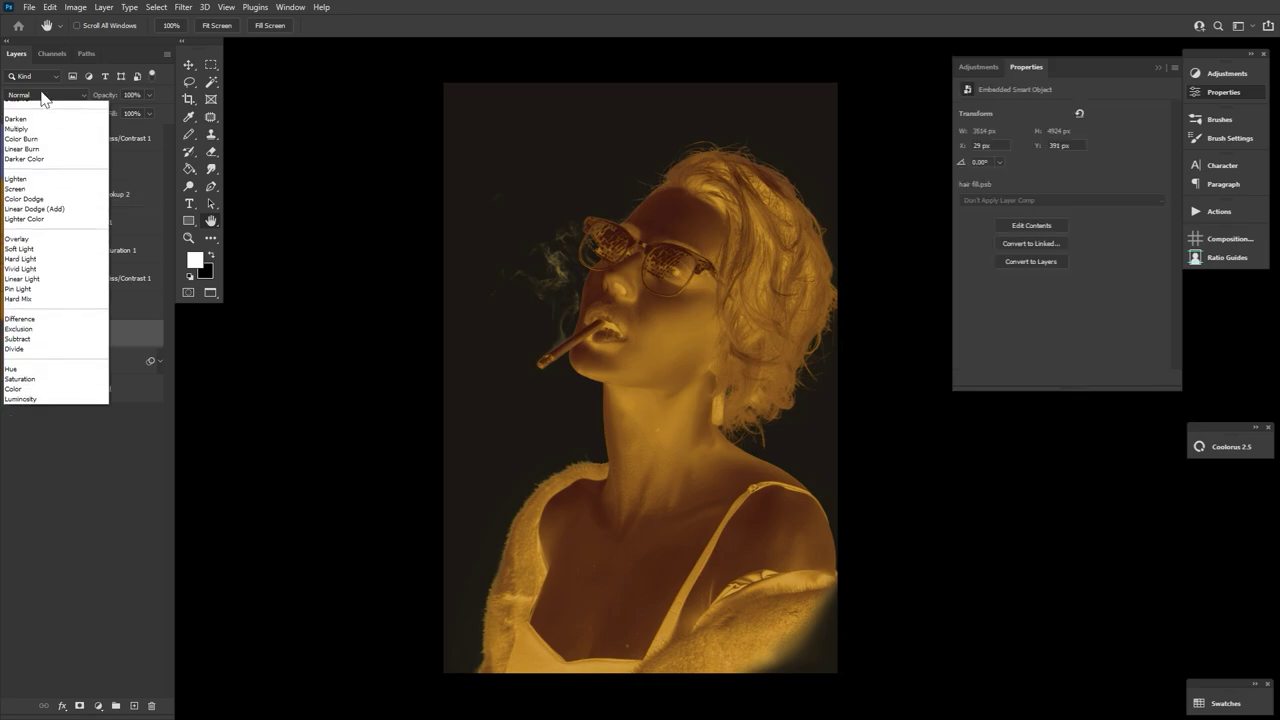
click(51, 210)
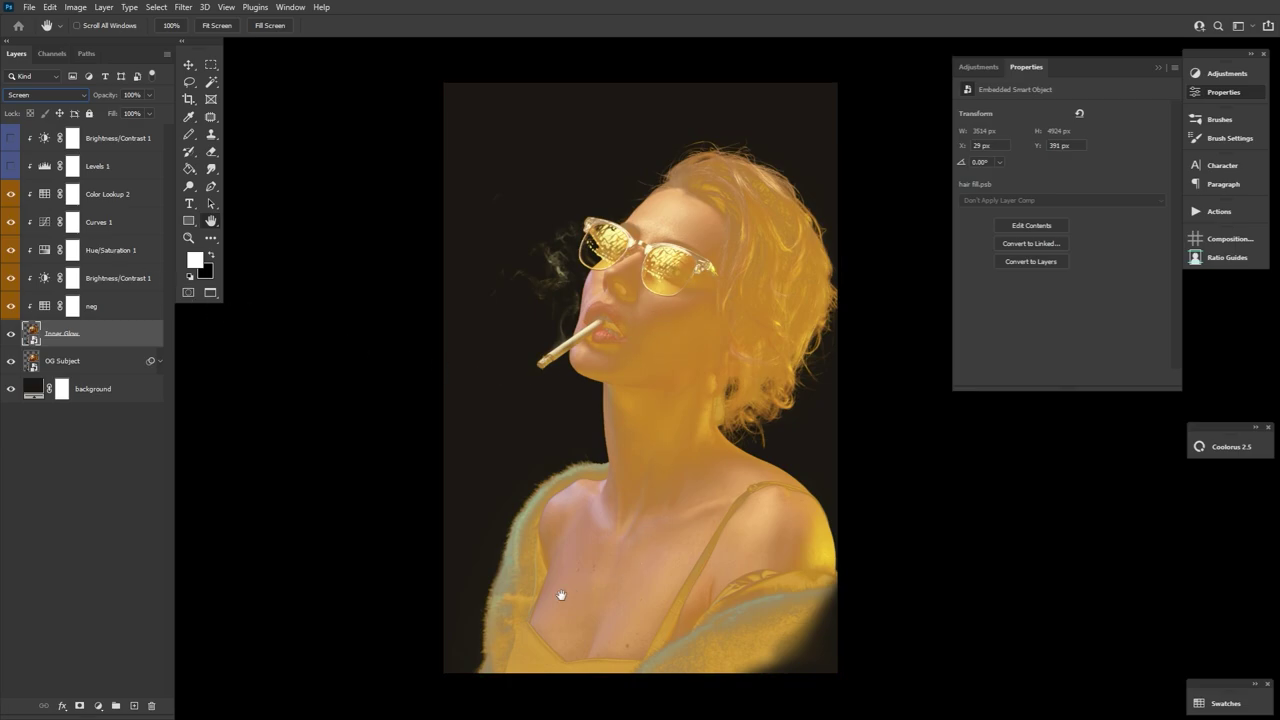
click(12, 334)
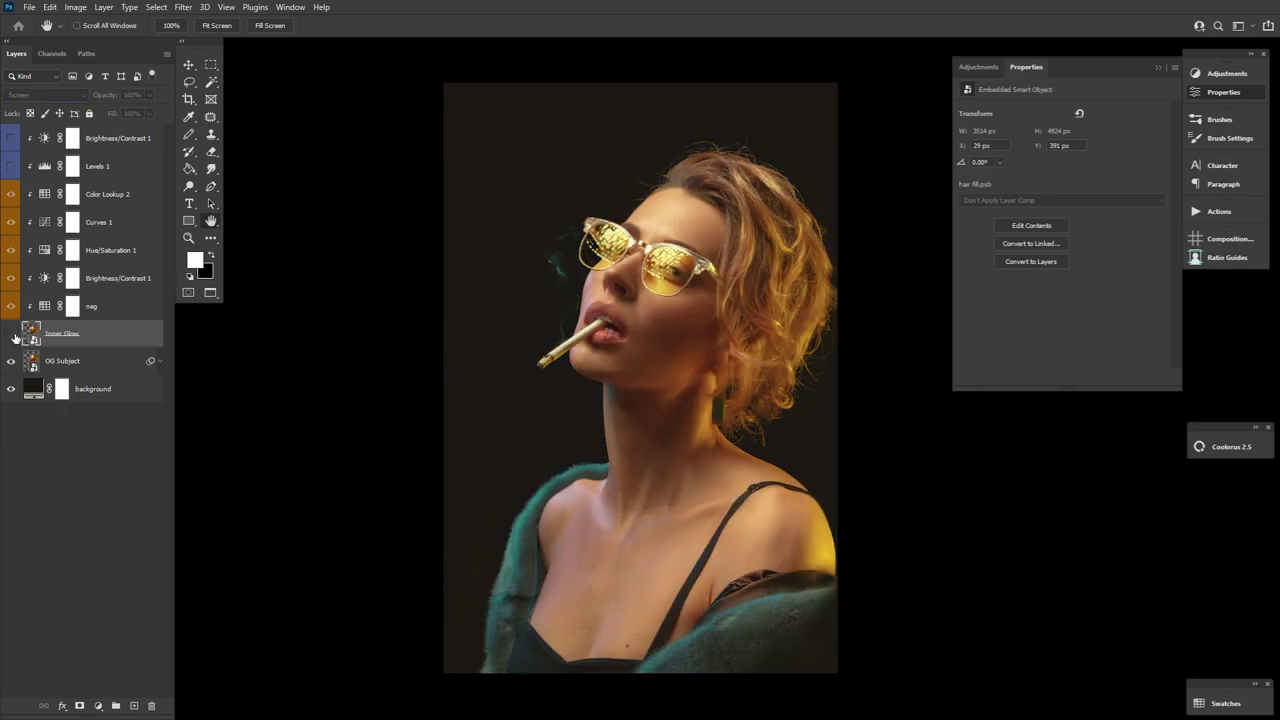
click(12, 334)
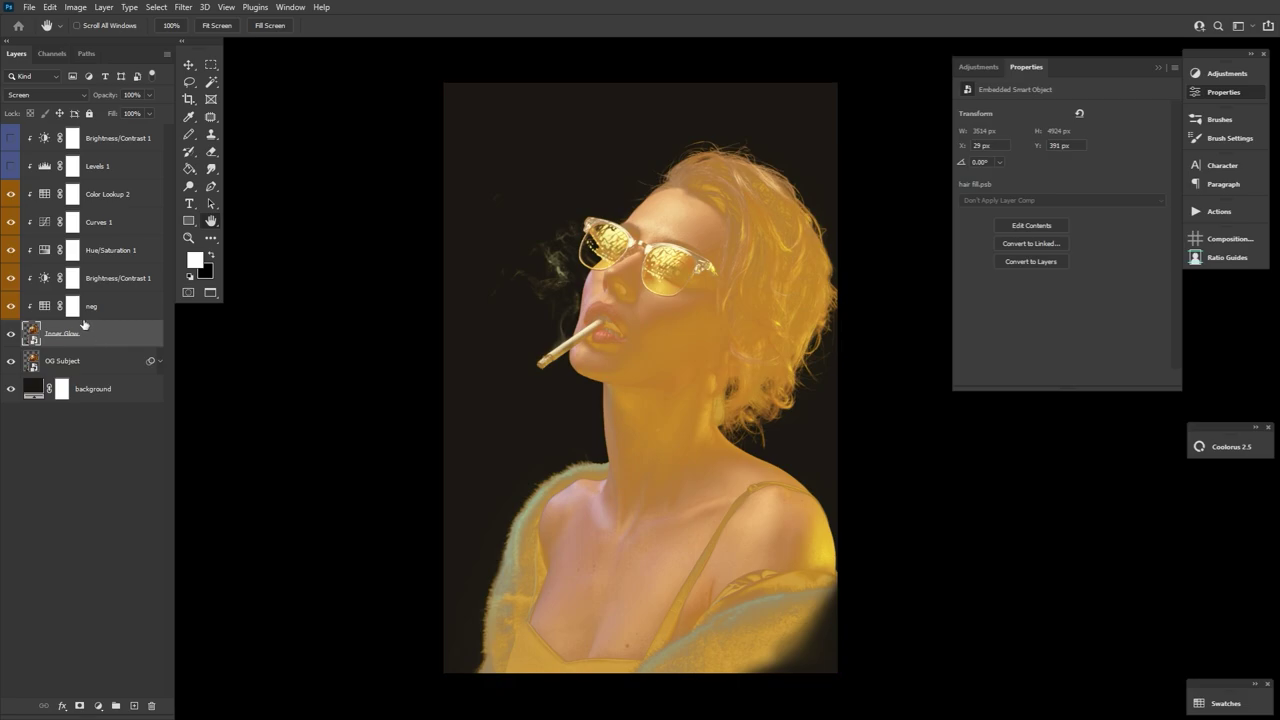
- Show the Levels 1 and uppermost Brightness/Contrast 1 layers and open the settings of each
click(11, 167)
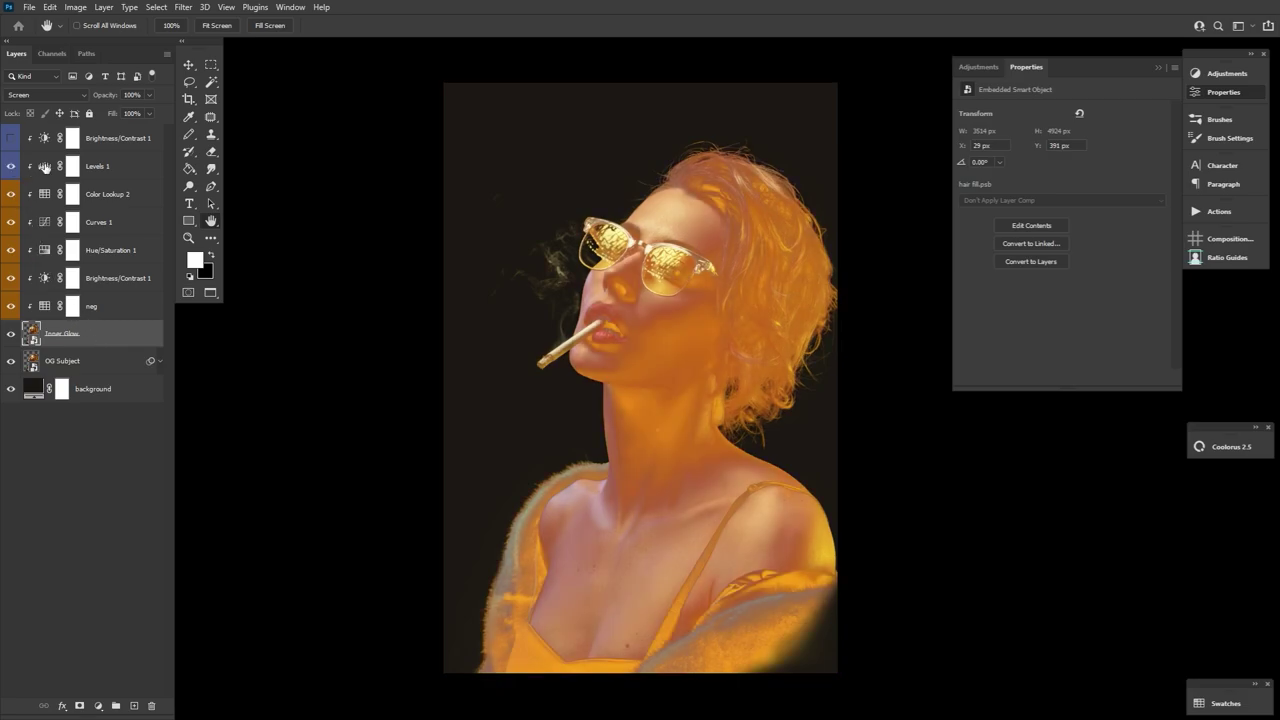
click(45, 167)
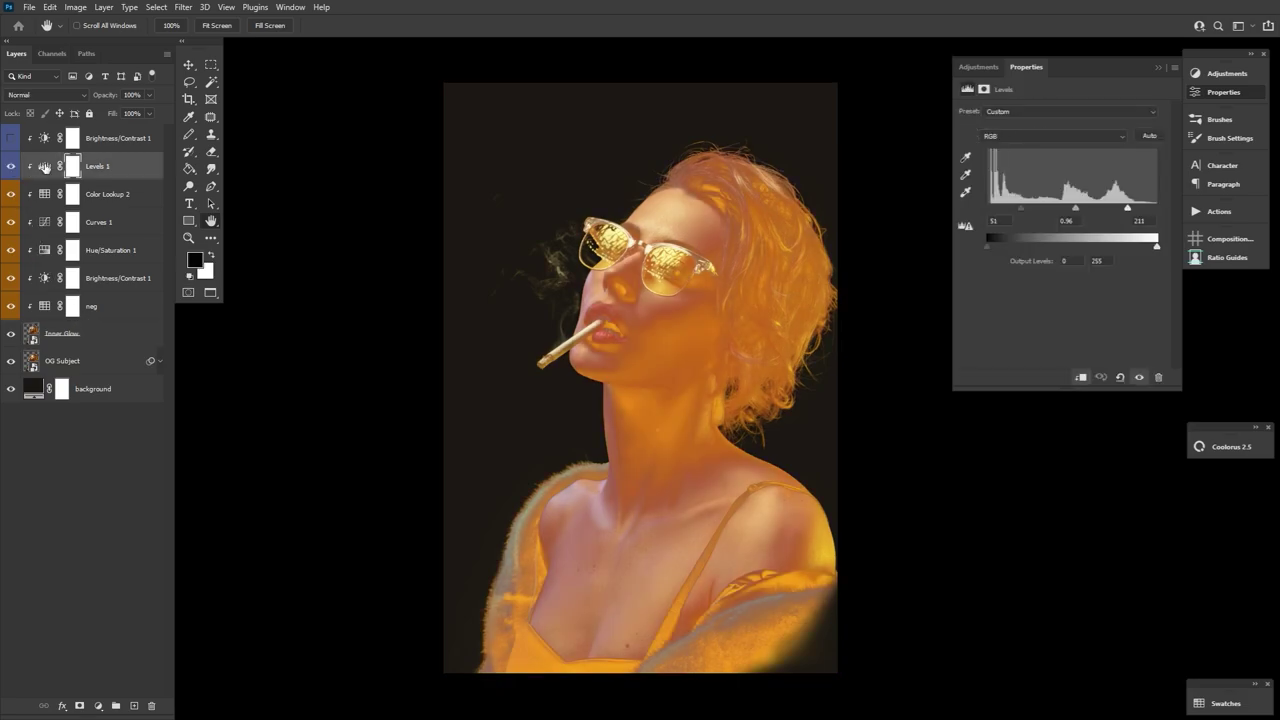
click(11, 139)
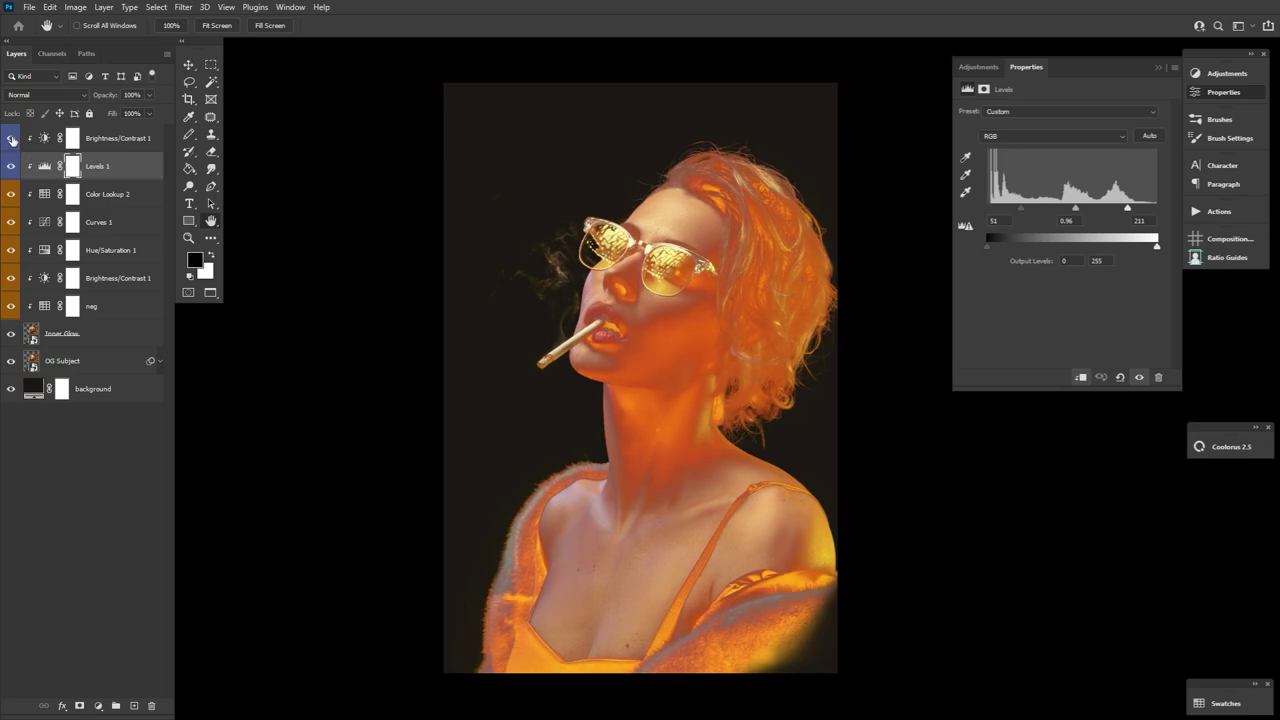
click(44, 139)
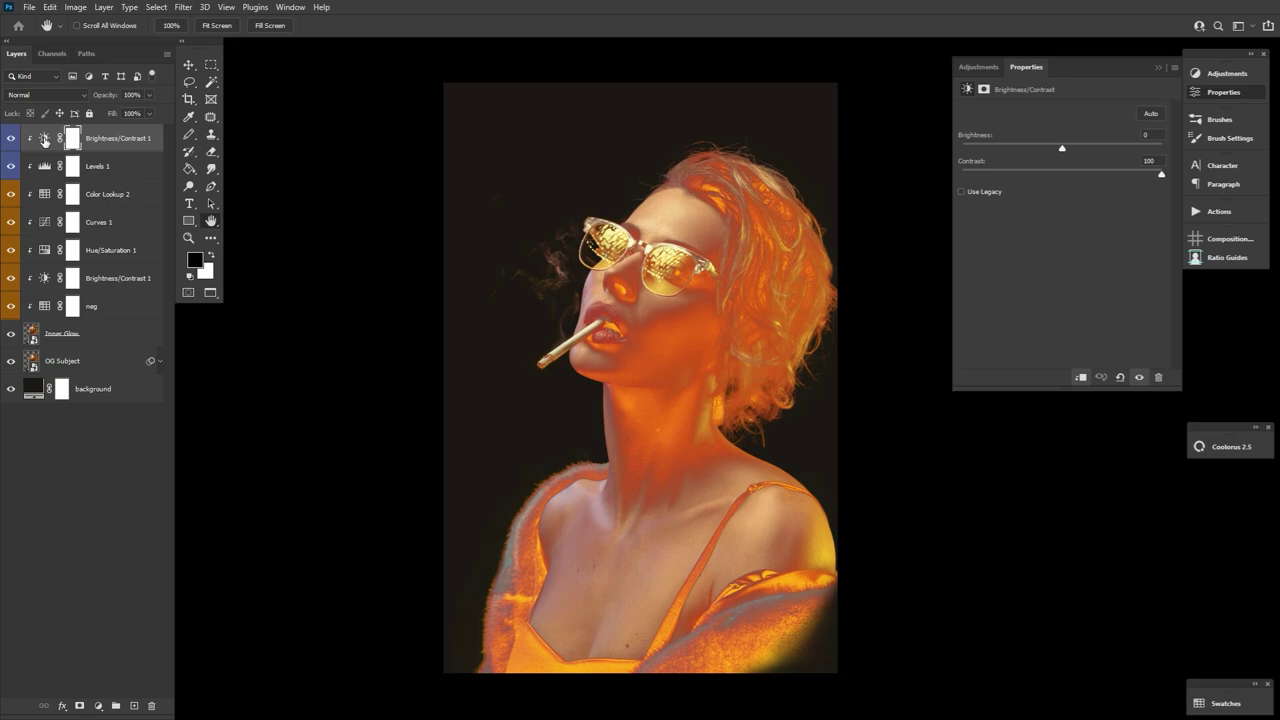
- Try the Linear Dodge (Add) blend mode on the Inner Glow layer, then return it to Screen
click(93, 339)
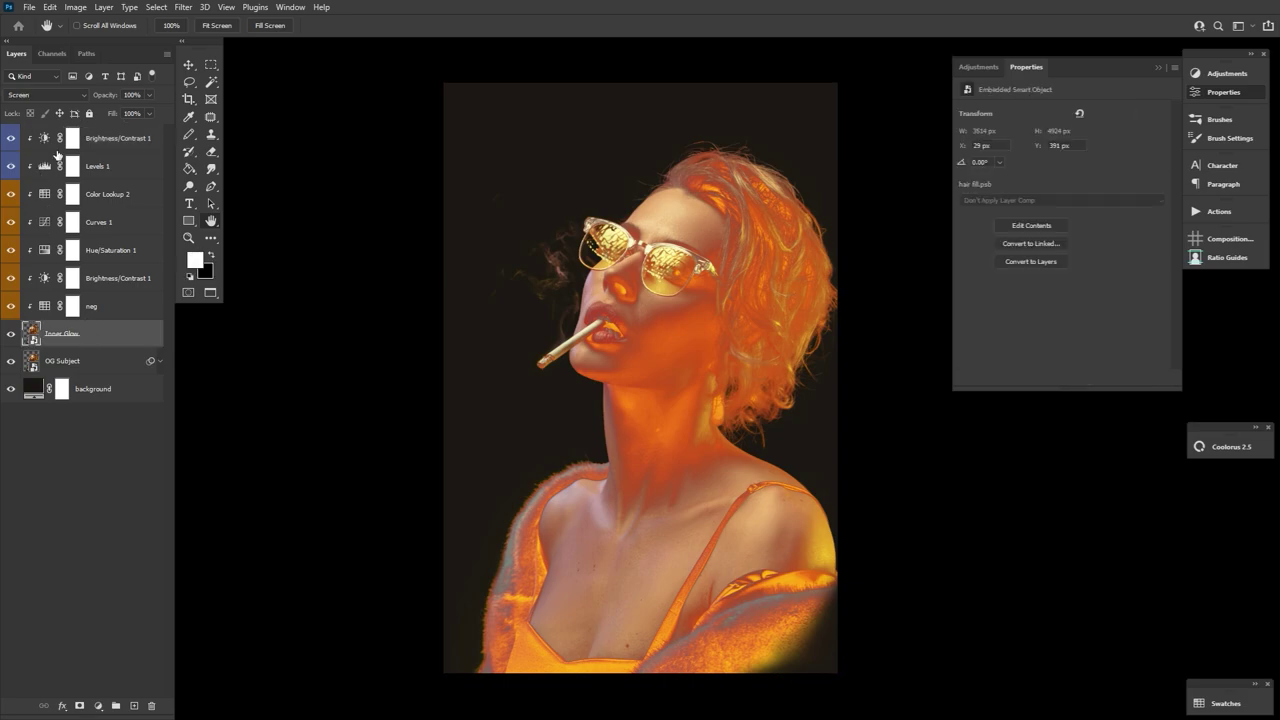
click(39, 95)
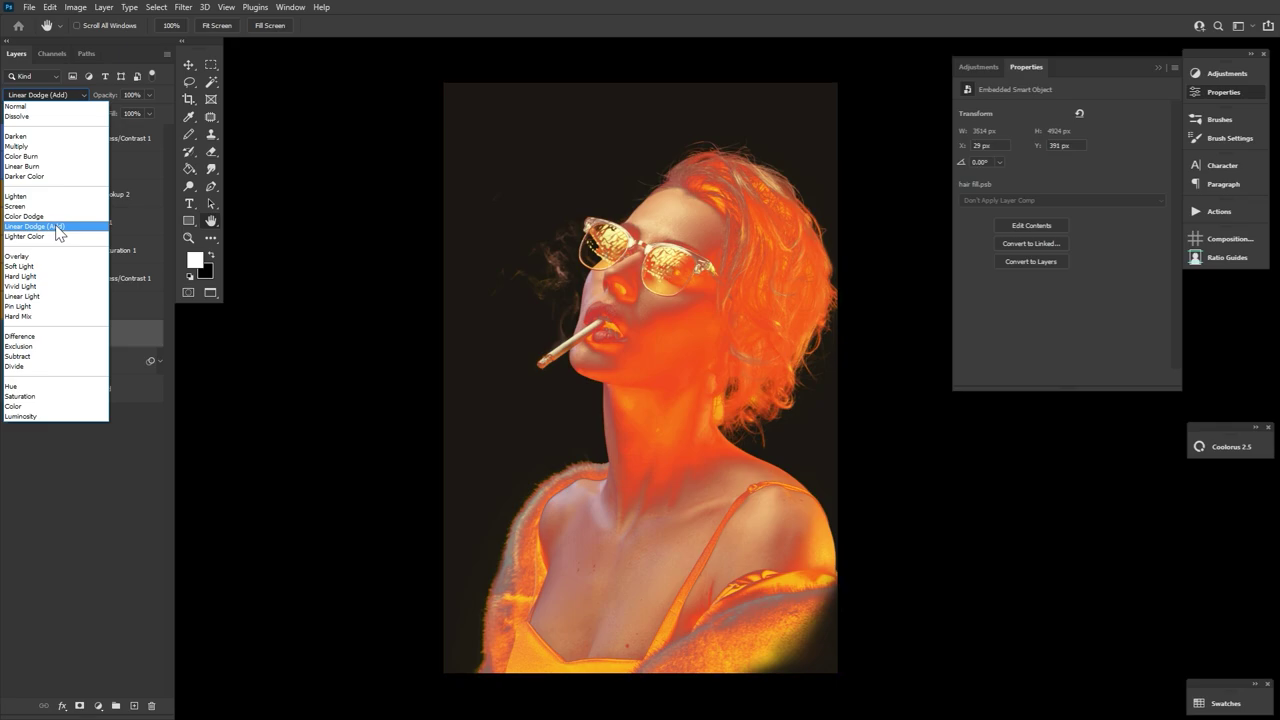
click(54, 228)
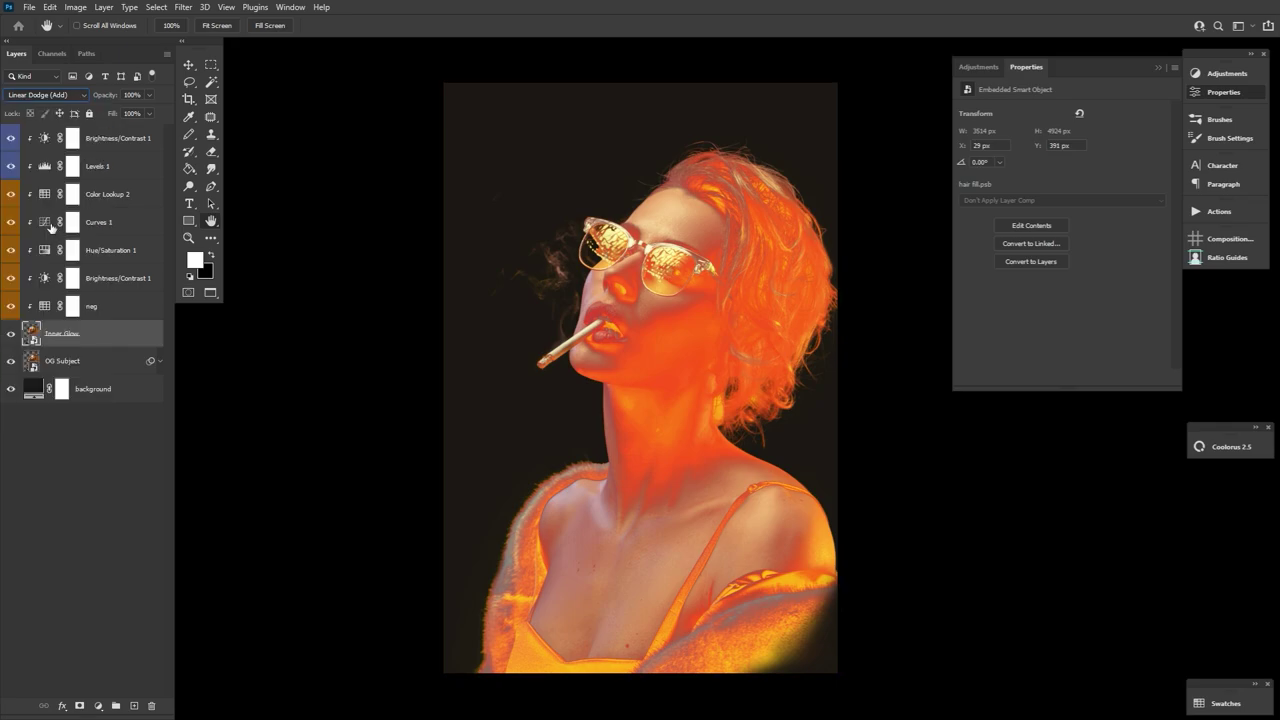
click(30, 95)
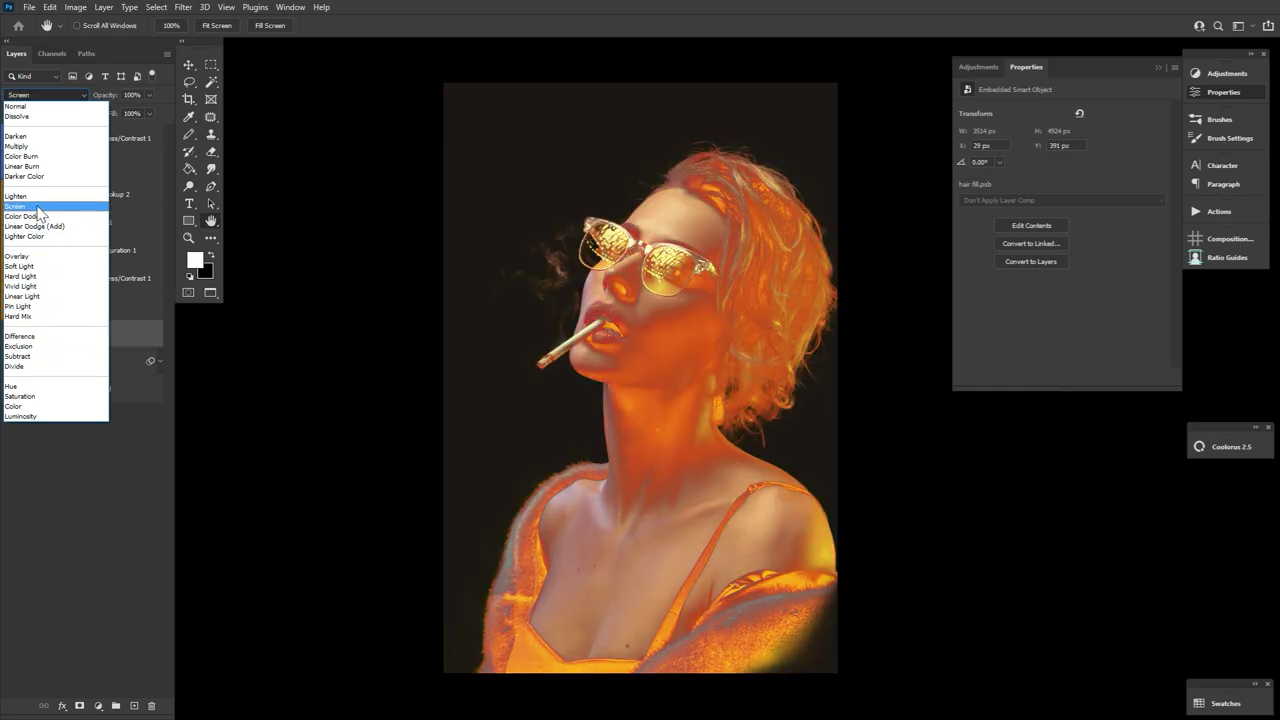
click(125, 338)
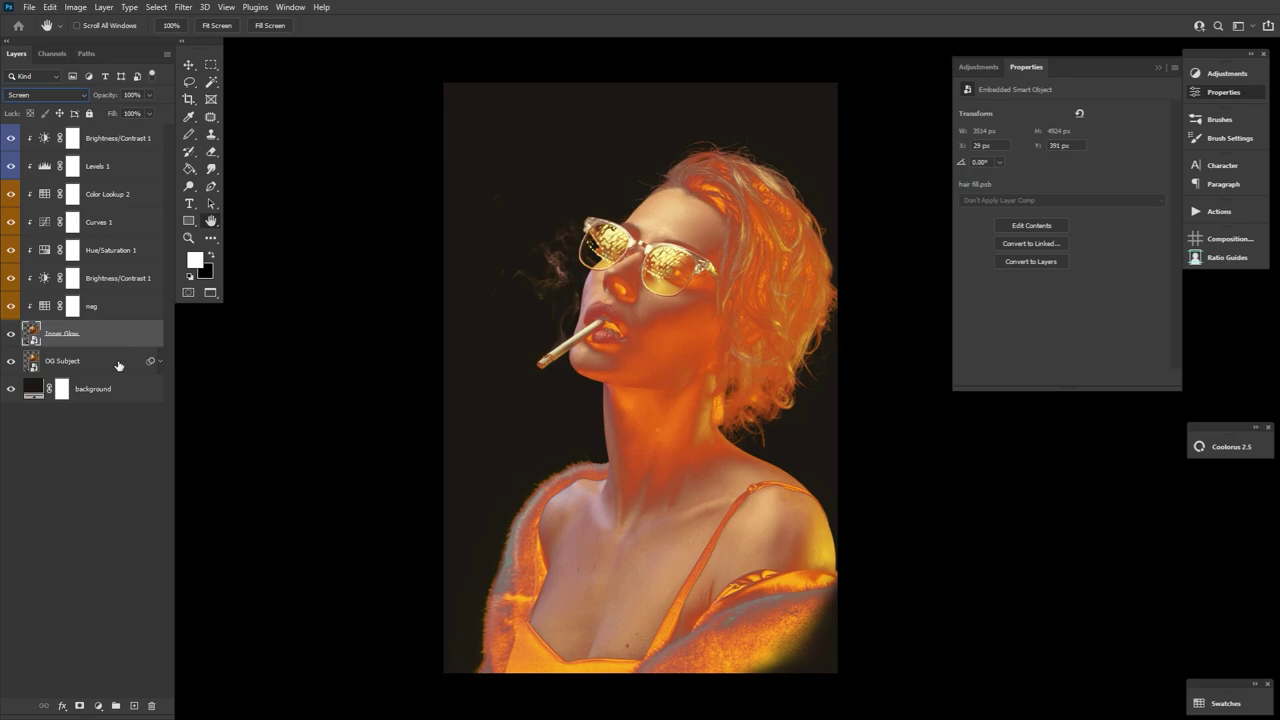
- Enable the Curves smart filter on the OG Subject layer, check its curve, and accept the settings
click(116, 375)
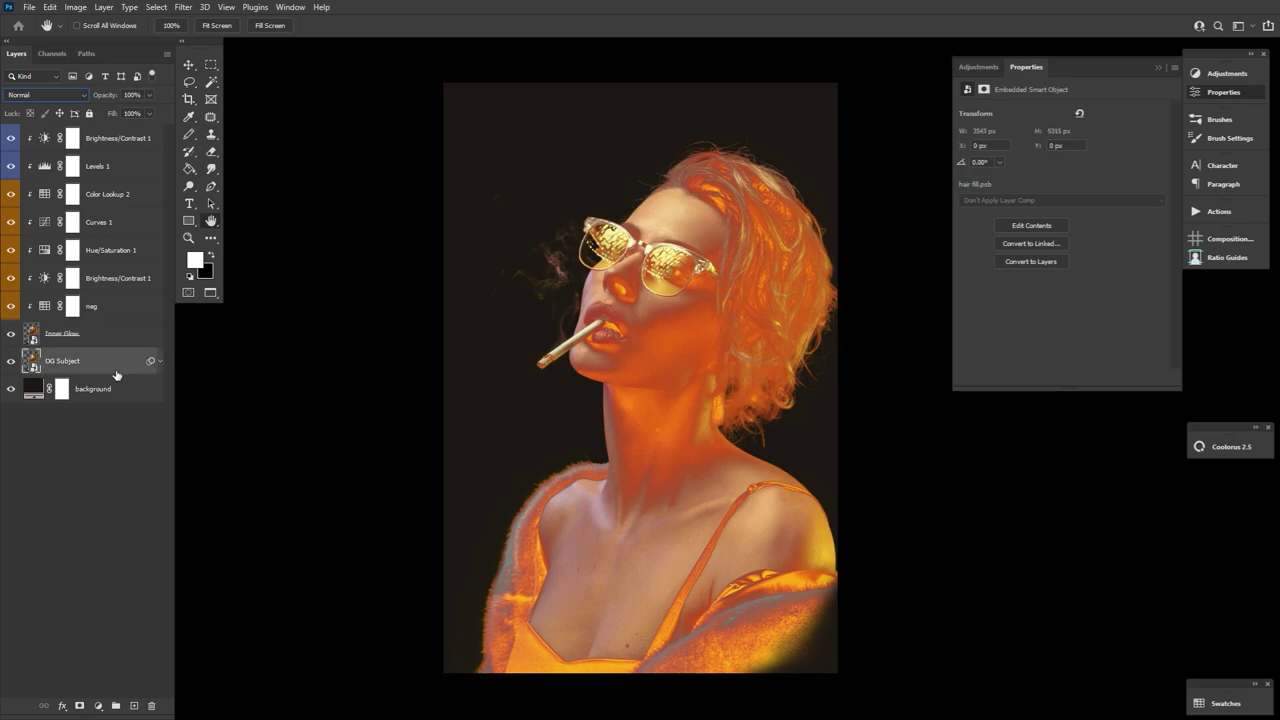
click(160, 364)
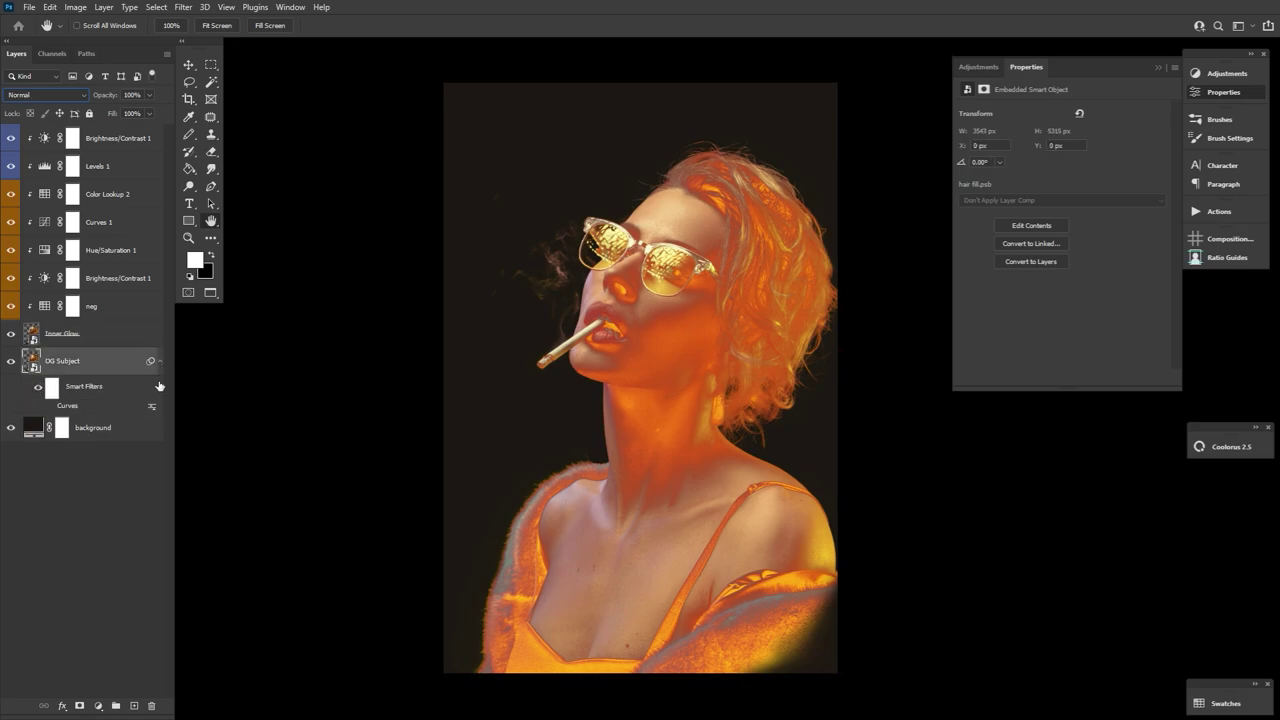
click(51, 407)
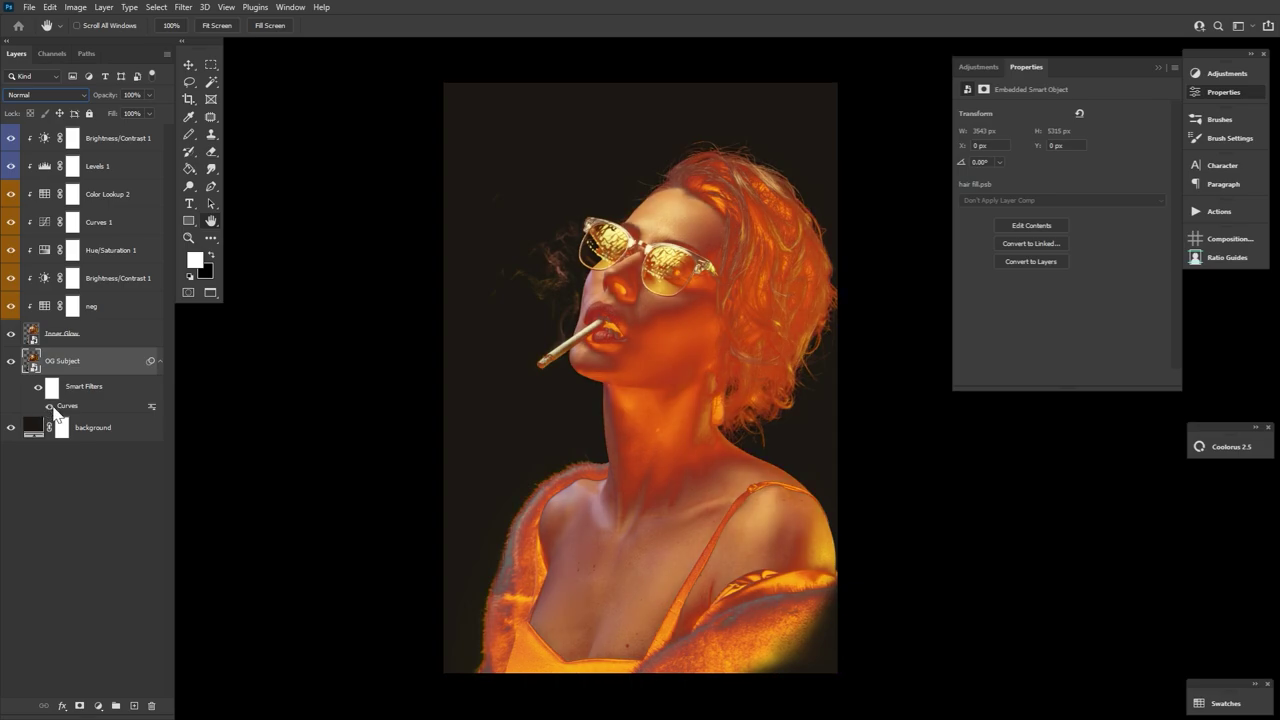
double_click(85, 410)
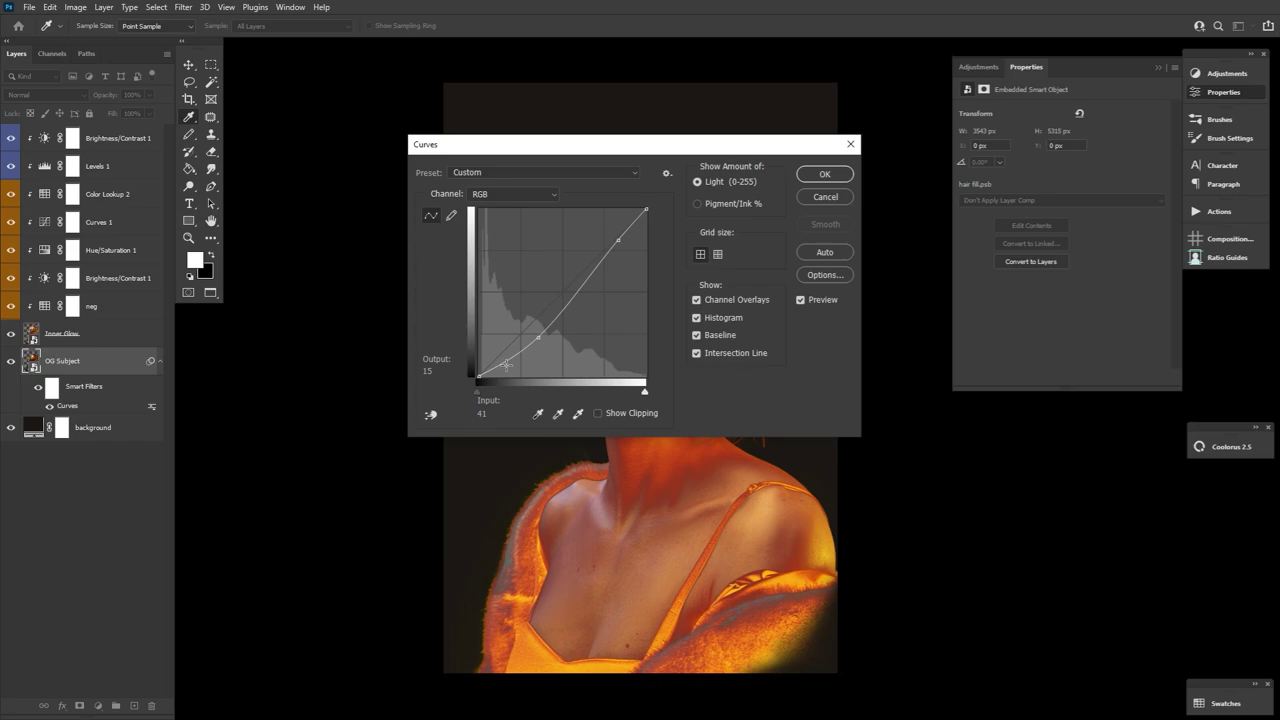
click(825, 174)
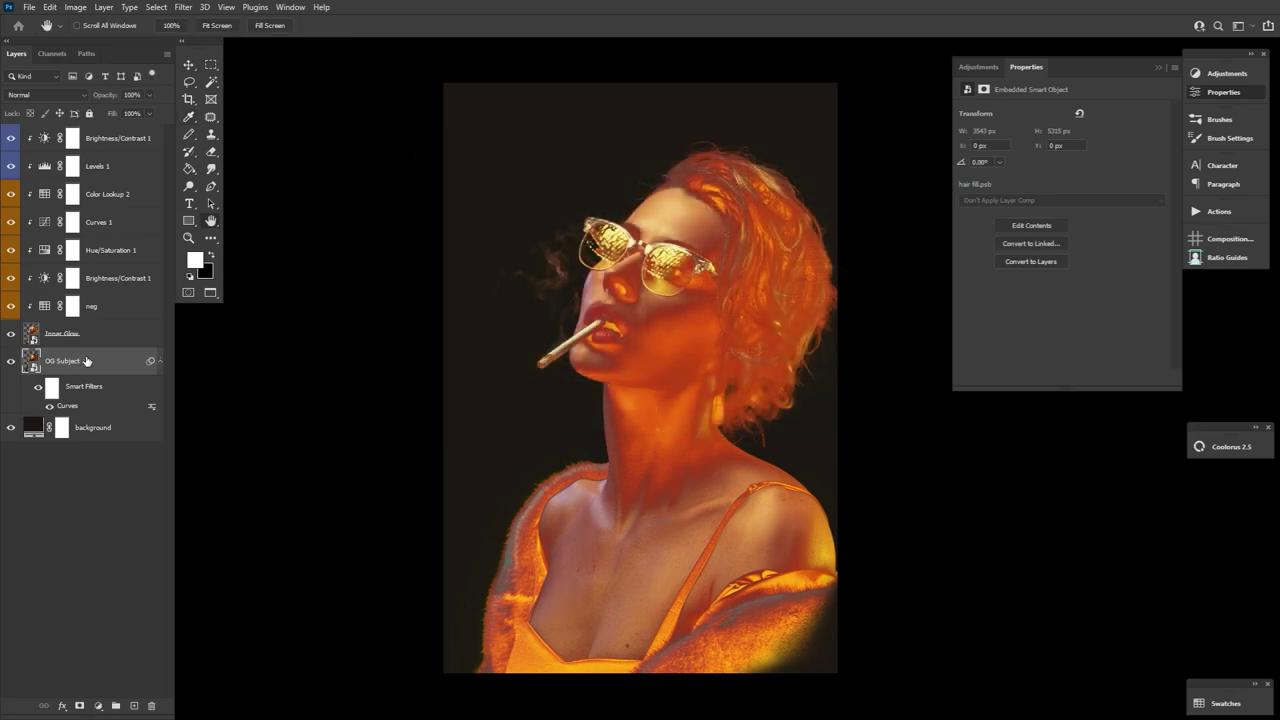
- Compare the portrait with and without the Curves smart filter while Inner Glow is hidden, then show Inner Glow again
click(10, 333)
click(50, 407)
click(50, 407)
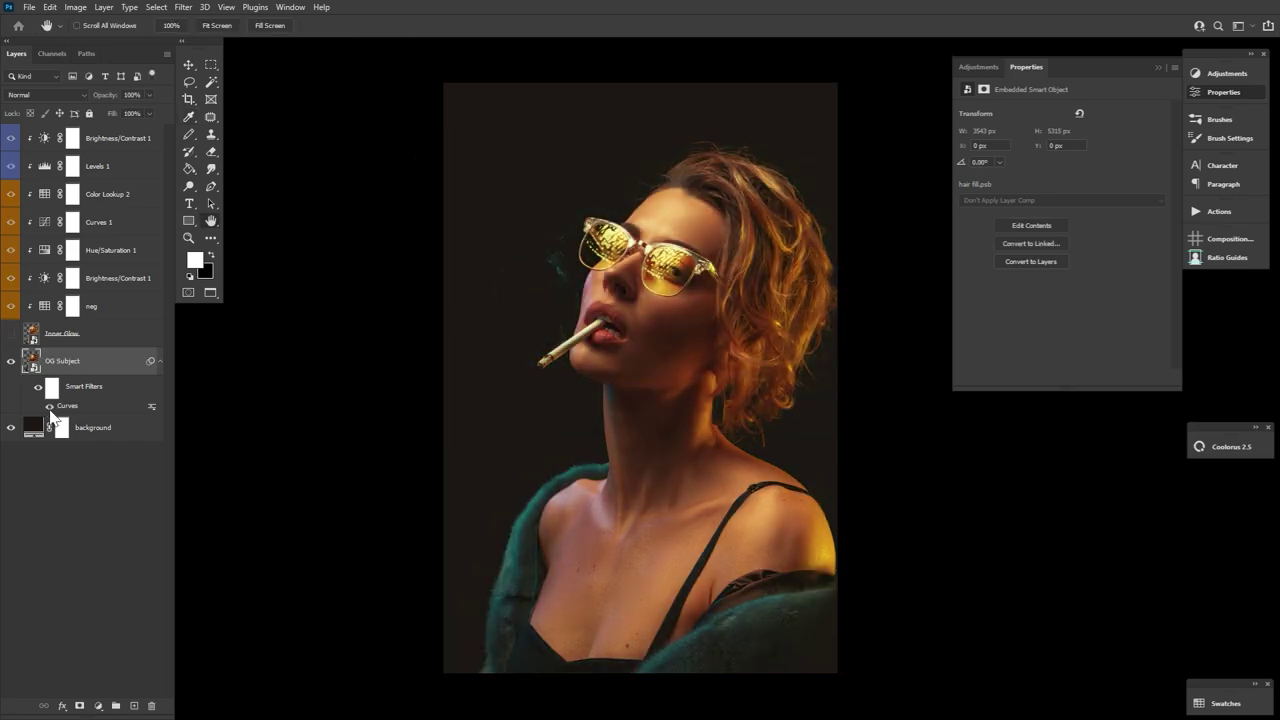
click(10, 333)
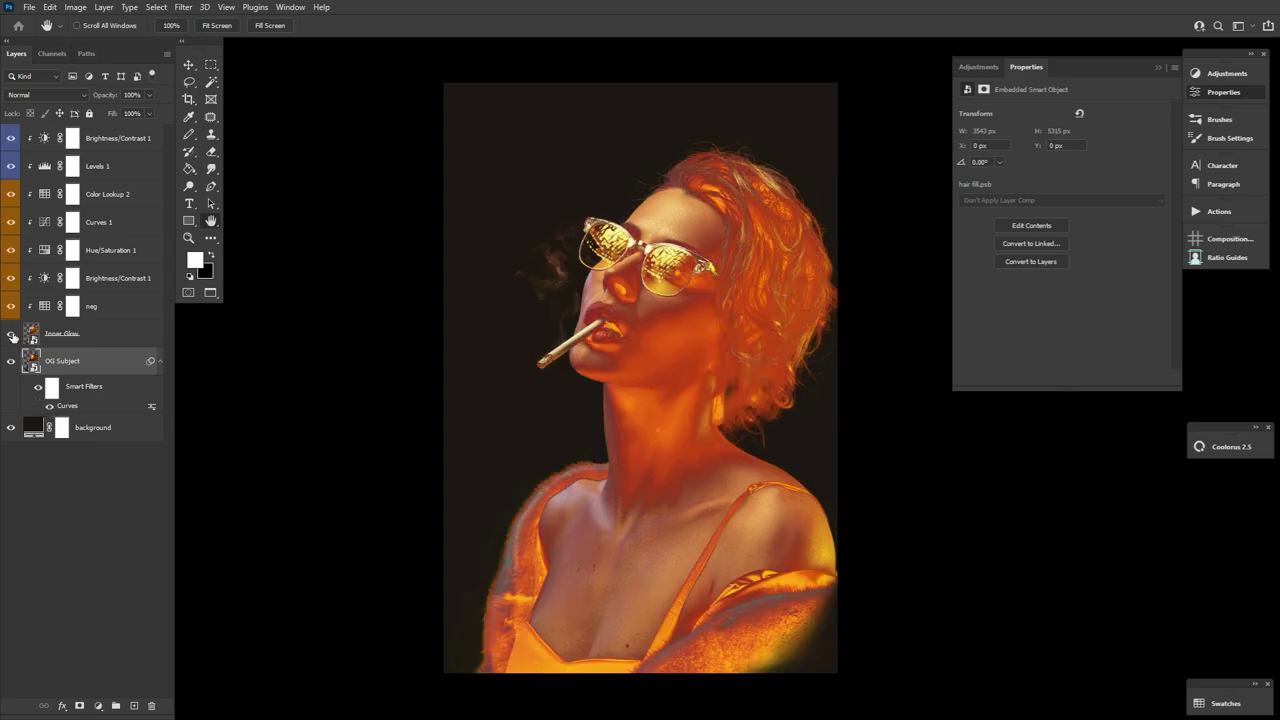
- Add a layer mask to Inner Glow, choose the Brush tool with white as foreground, and invert the mask to black
click(72, 338)
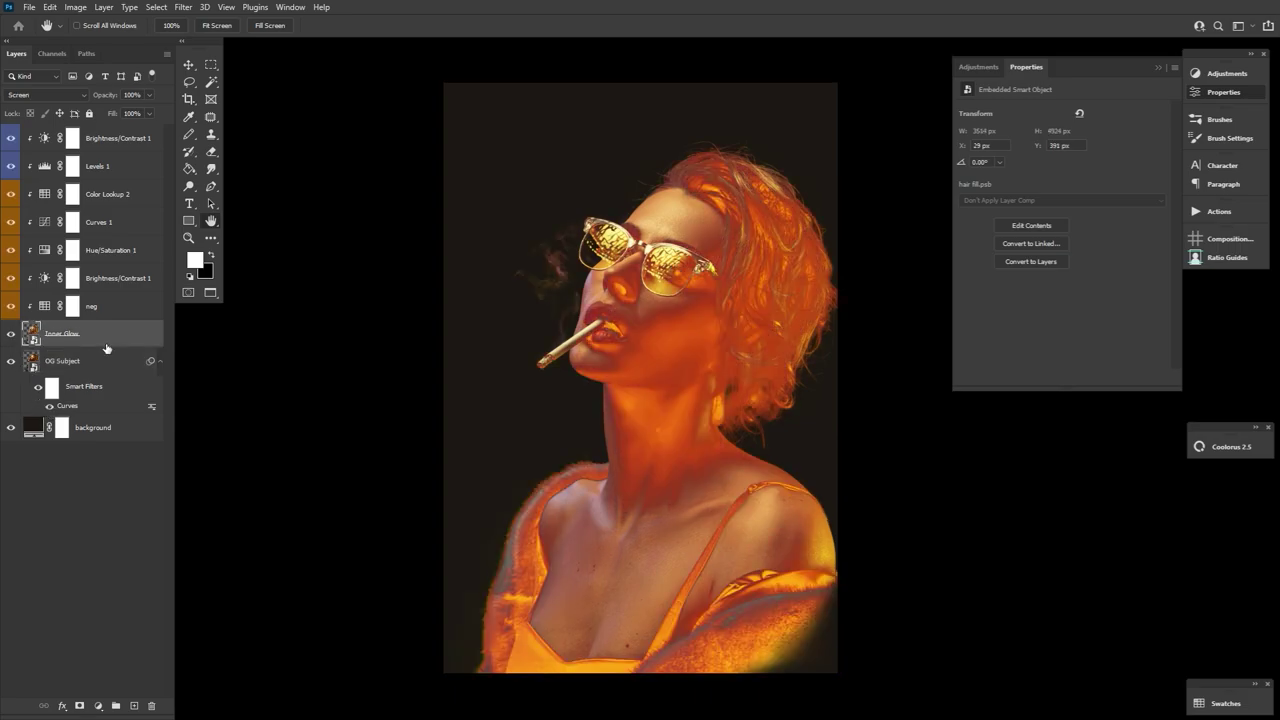
click(80, 706)
click(188, 134)
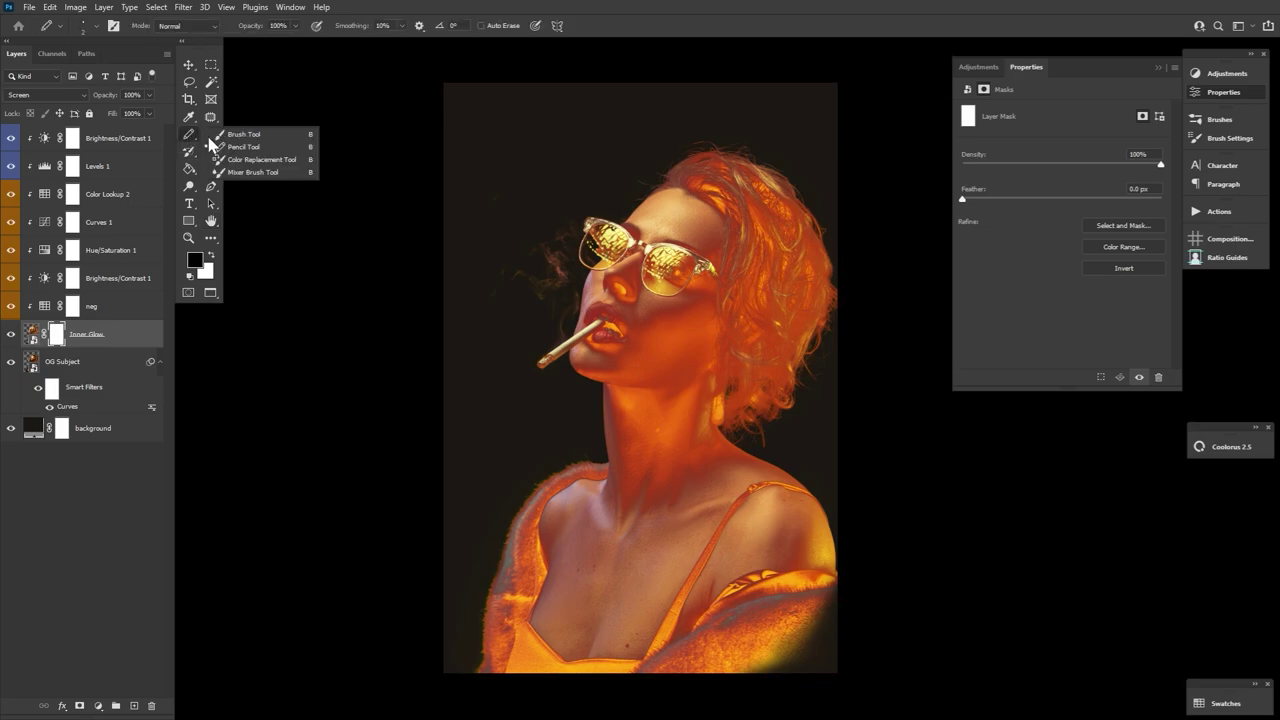
click(240, 134)
click(211, 256)
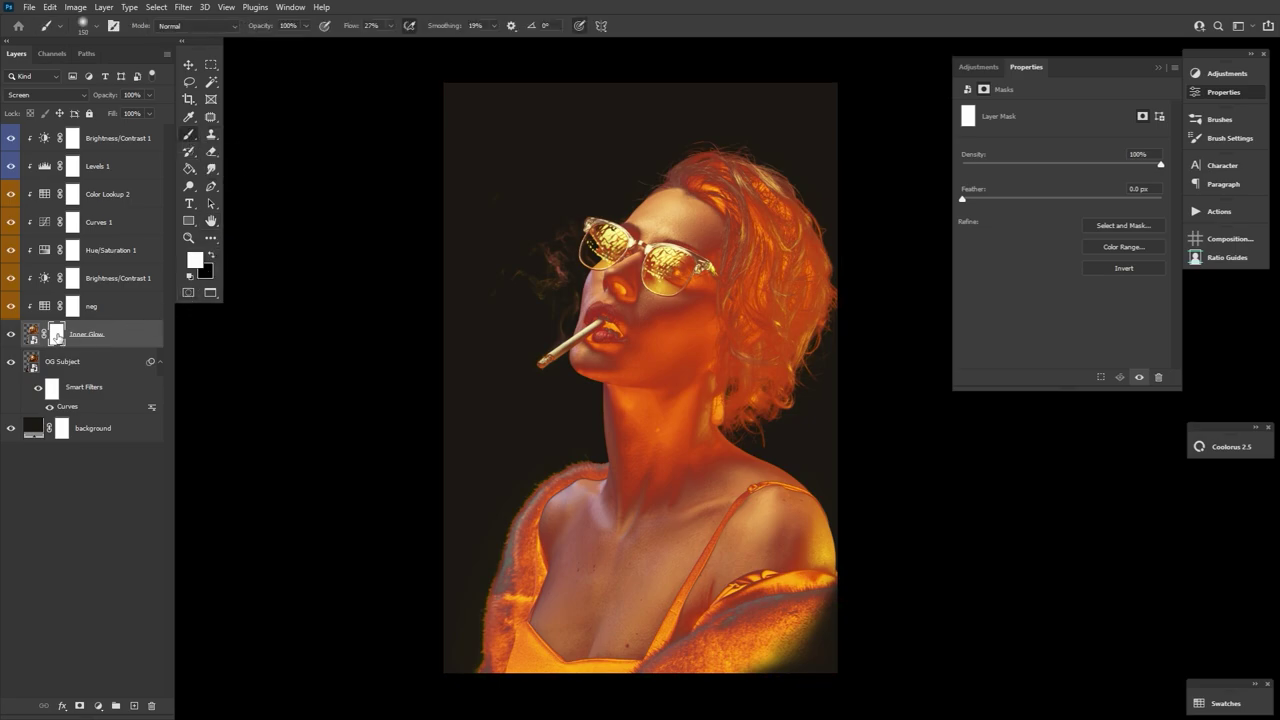
key(ctrl+i)
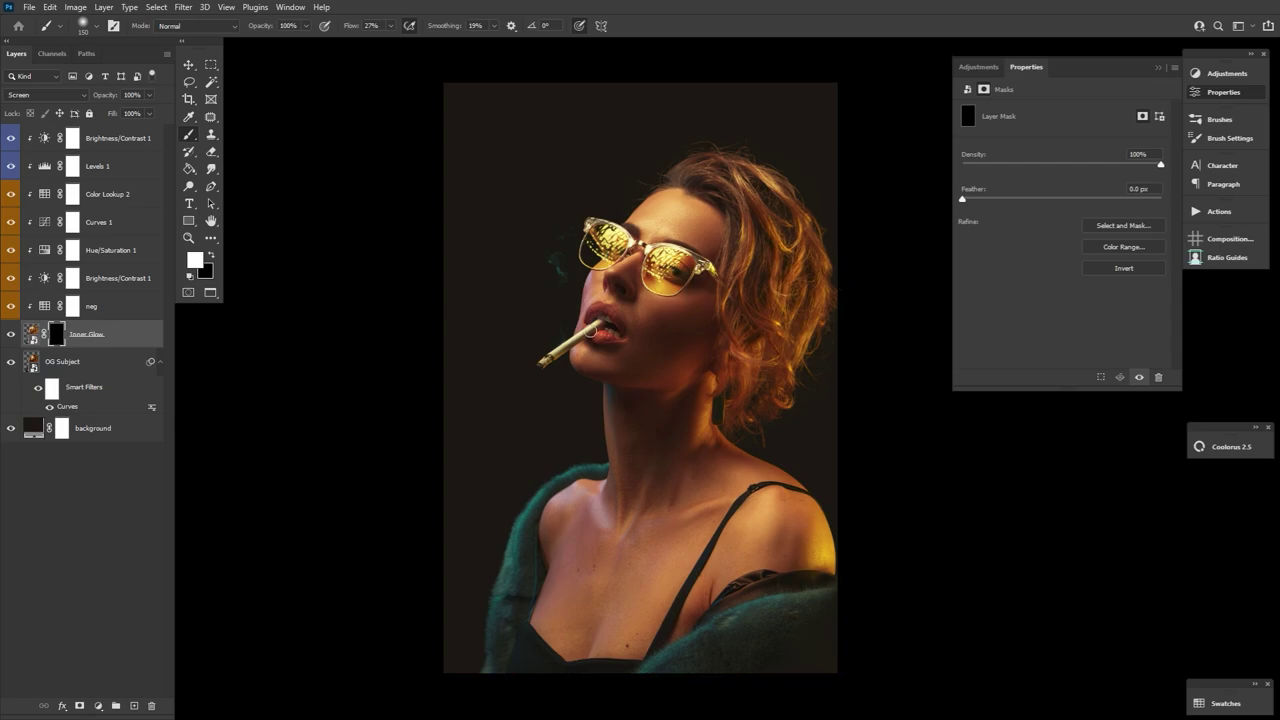
- Paint white on the Inner Glow mask over the mouth and the underside of the nose, using a smaller brush for the nose
key(bracketright)
key(bracketright)
key(bracketright)
key(bracketright)
key(bracketright)
key(bracketright)
drag(607, 328, 606, 328)
key(bracketleft)
key(bracketleft)
key(bracketleft)
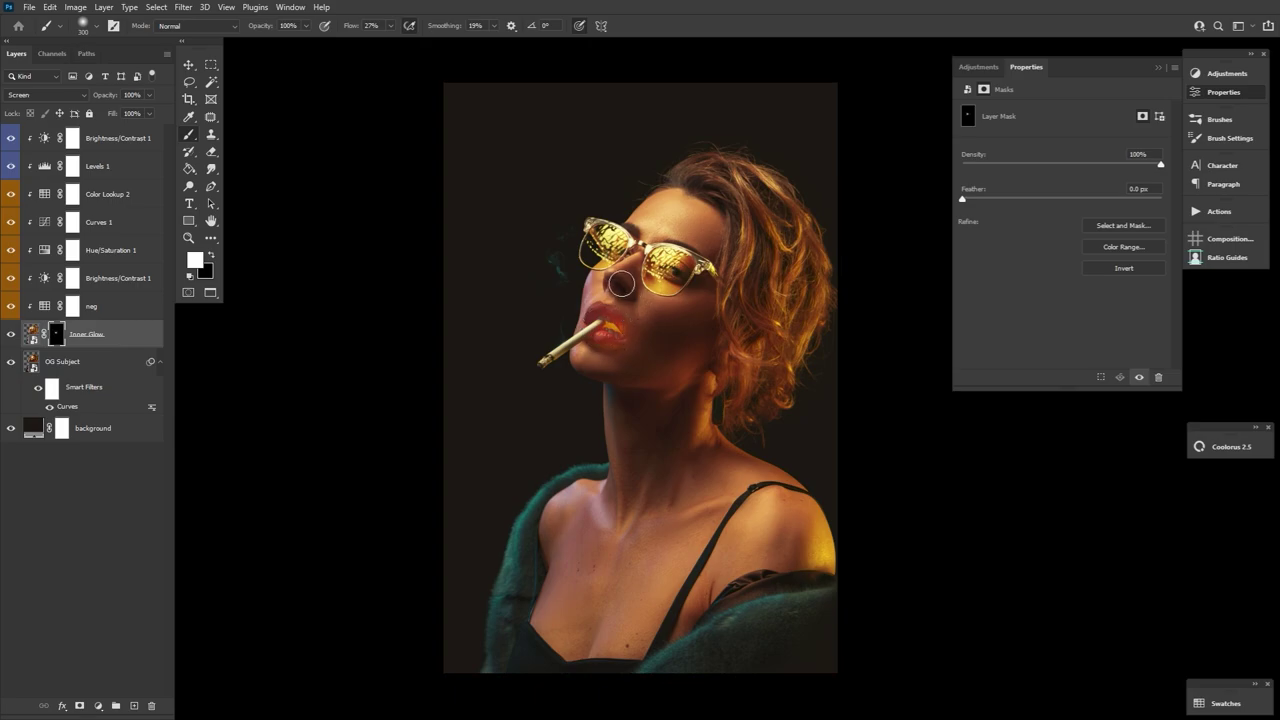
drag(622, 284, 622, 287)
click(622, 287)
- Paint white on the Inner Glow mask along the throat and lower neck with a 700 px brush
key(bracketright)
key(bracketright)
key(bracketright)
key(bracketright)
key(bracketright)
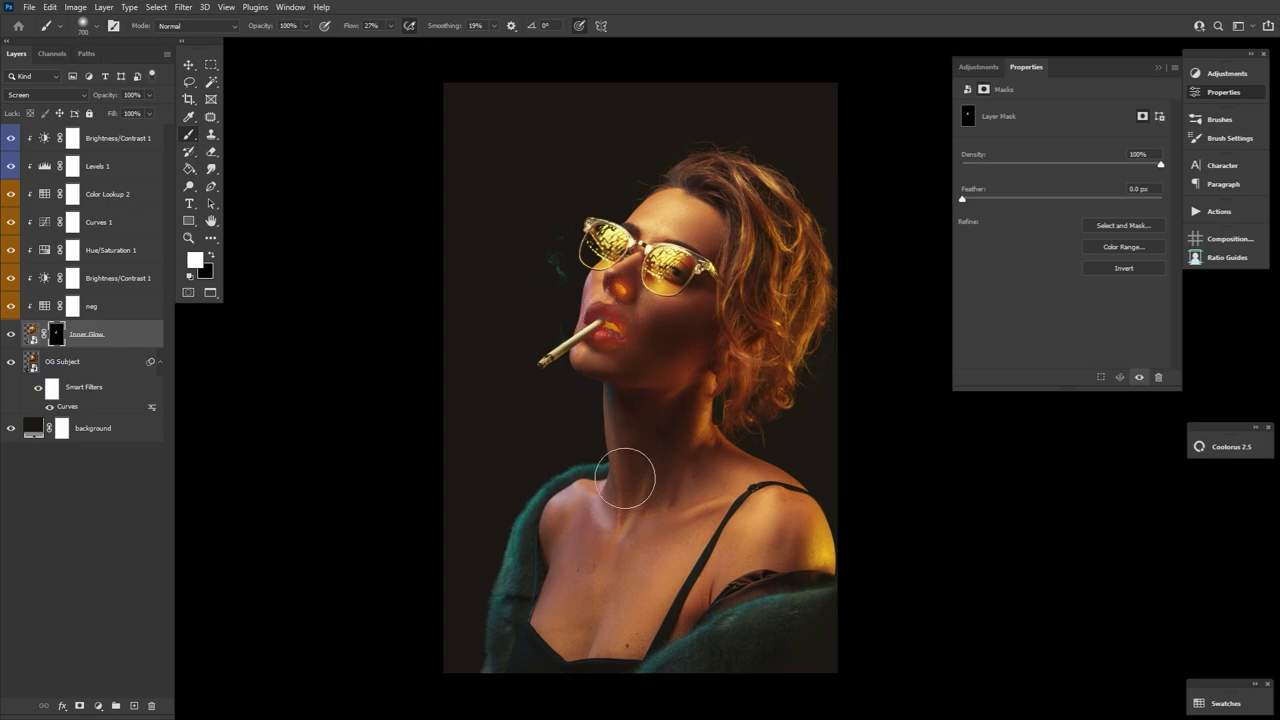
mouse_move(634, 471)
mouse_down()
mouse_move(632, 516)
mouse_move(610, 557)
mouse_up()
drag(651, 451, 660, 517)
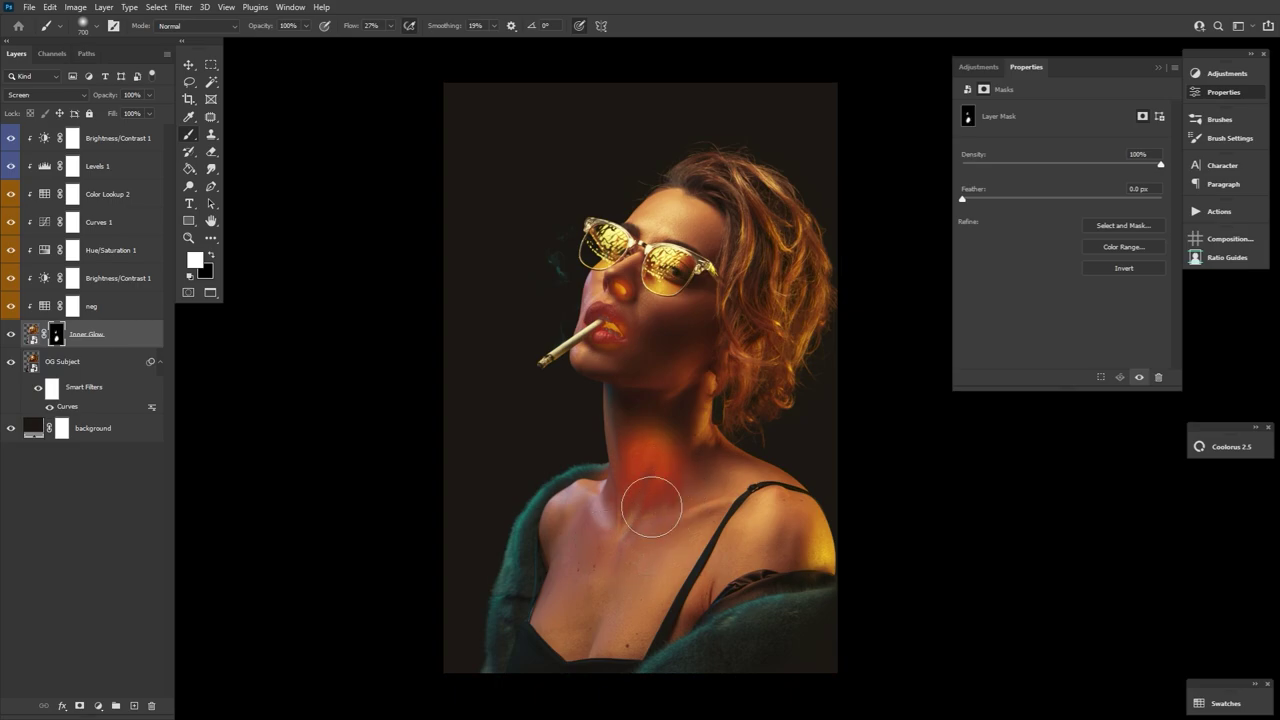
- Extend the white mask painting up the neck to the jaw with a larger brush, then over the cheek and nose at 600 px
key(bracketright)
key(bracketright)
drag(651, 435, 657, 380)
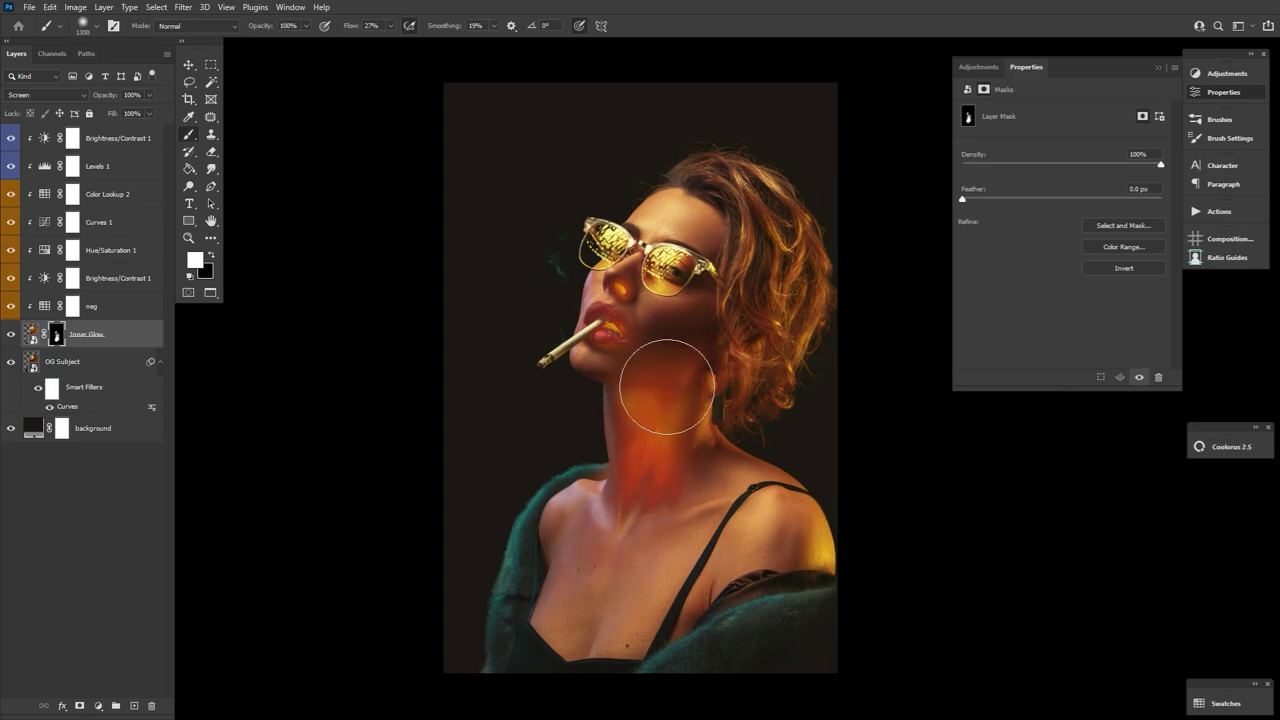
key(bracketleft)
key(bracketleft)
key(bracketleft)
drag(644, 335, 622, 292)
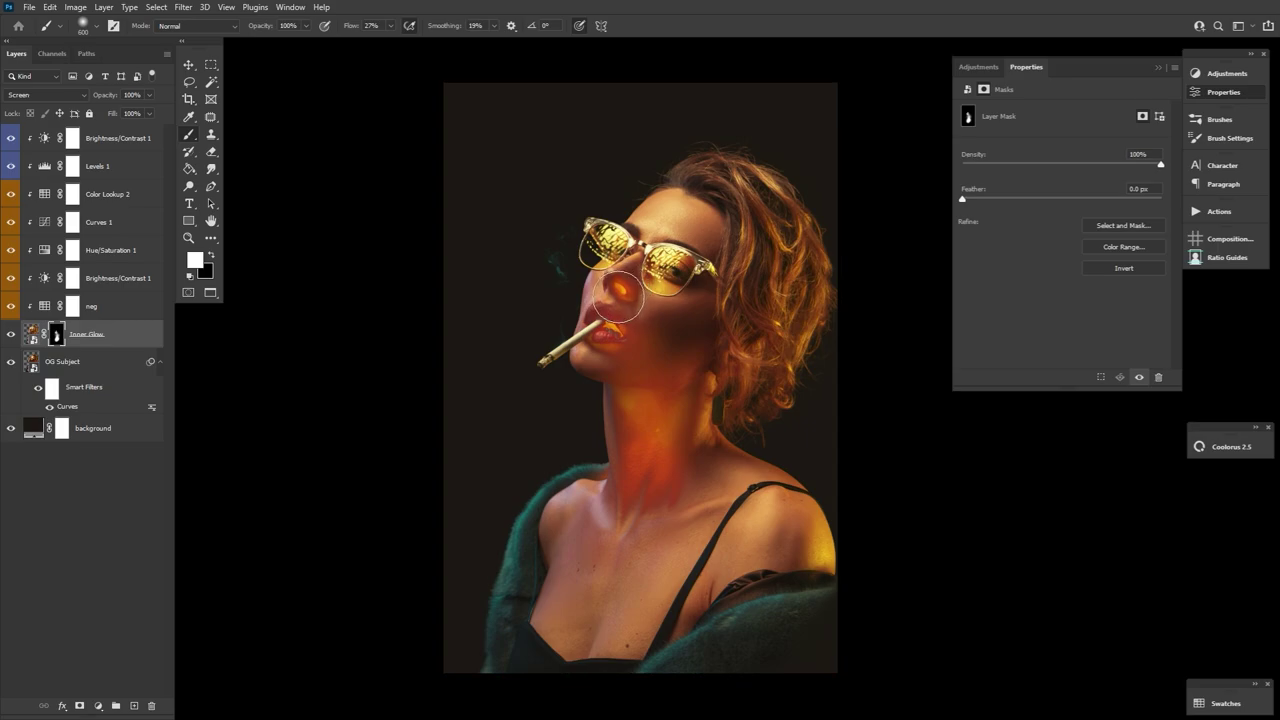
- Create a new clipped layer between Levels 1 and Color Lookup 2 and set its blend mode to Overlay
click(134, 705)
drag(108, 336, 100, 184)
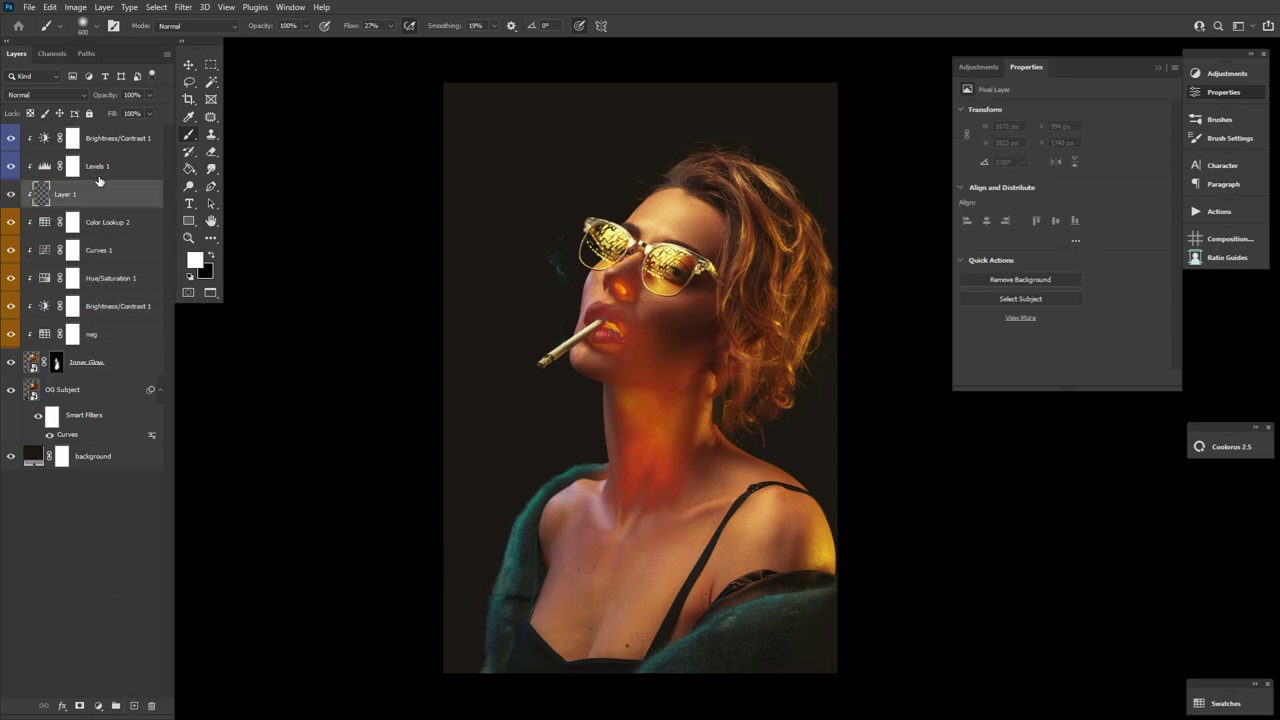
click(60, 96)
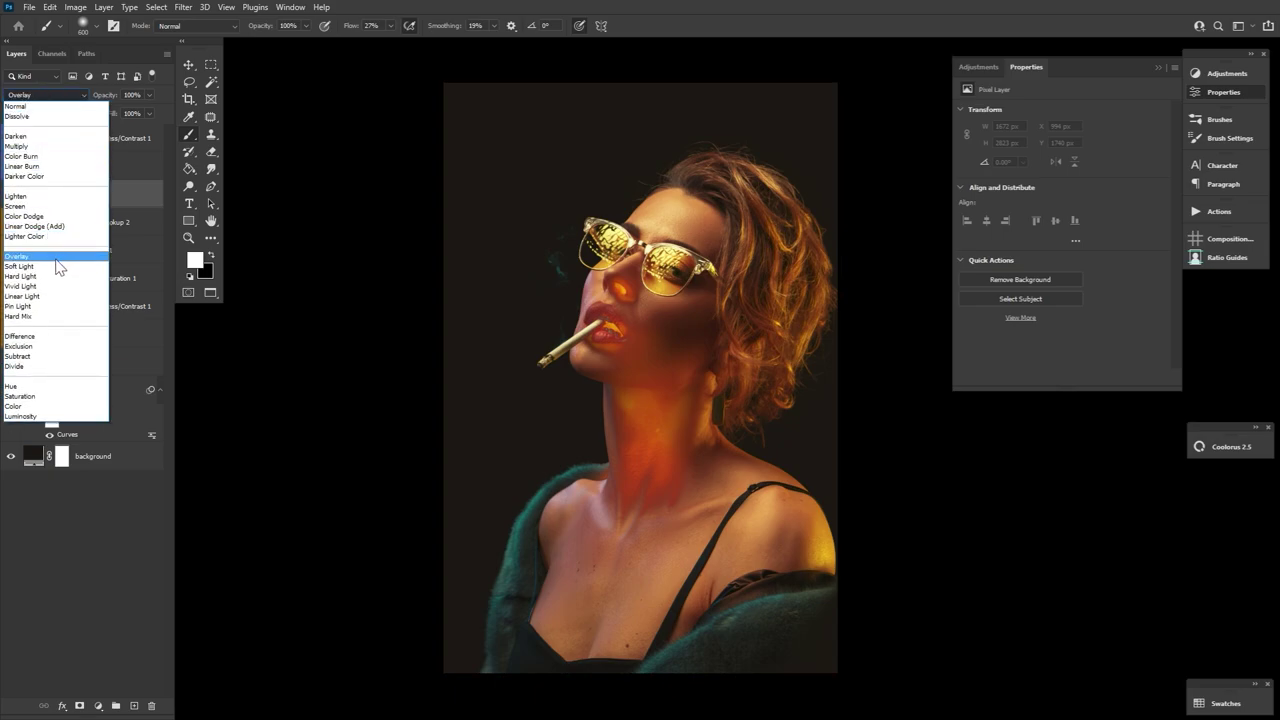
click(56, 259)
- Brighten the glow at the base of the neck on the Overlay layer with a large soft white brush
drag(639, 577, 615, 579)
key(bracketright)
key(bracketright)
key(bracketright)
key(bracketright)
key(bracketright)
click(654, 519)
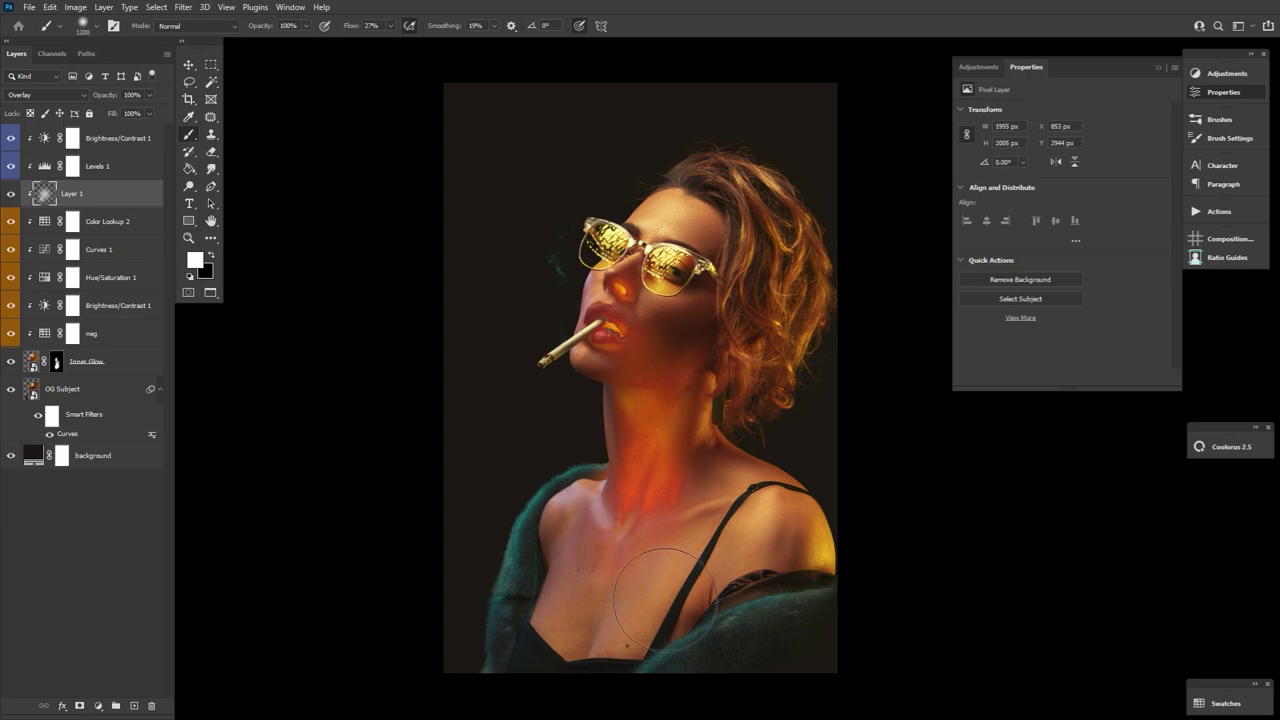
- Brighten the glow inside the mouth on the Overlay layer, undoing the first white dab and repainting it with a smaller brush
key(bracketleft)
key(bracketleft)
key(bracketleft)
key(bracketleft)
key(bracketleft)
key(bracketleft)
key(bracketleft)
key(bracketleft)
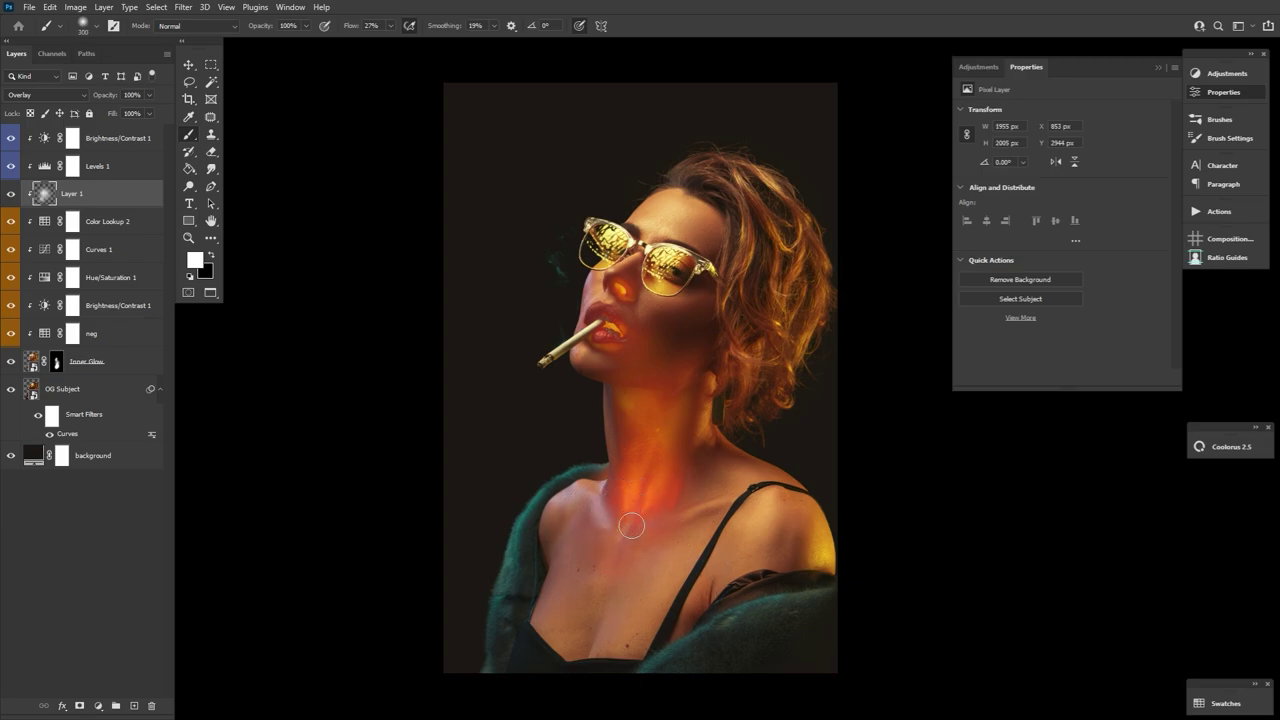
key(bracketright)
key(bracketright)
key(bracketright)
click(615, 335)
key(bracketleft)
key(bracketleft)
key(bracketleft)
key(bracketleft)
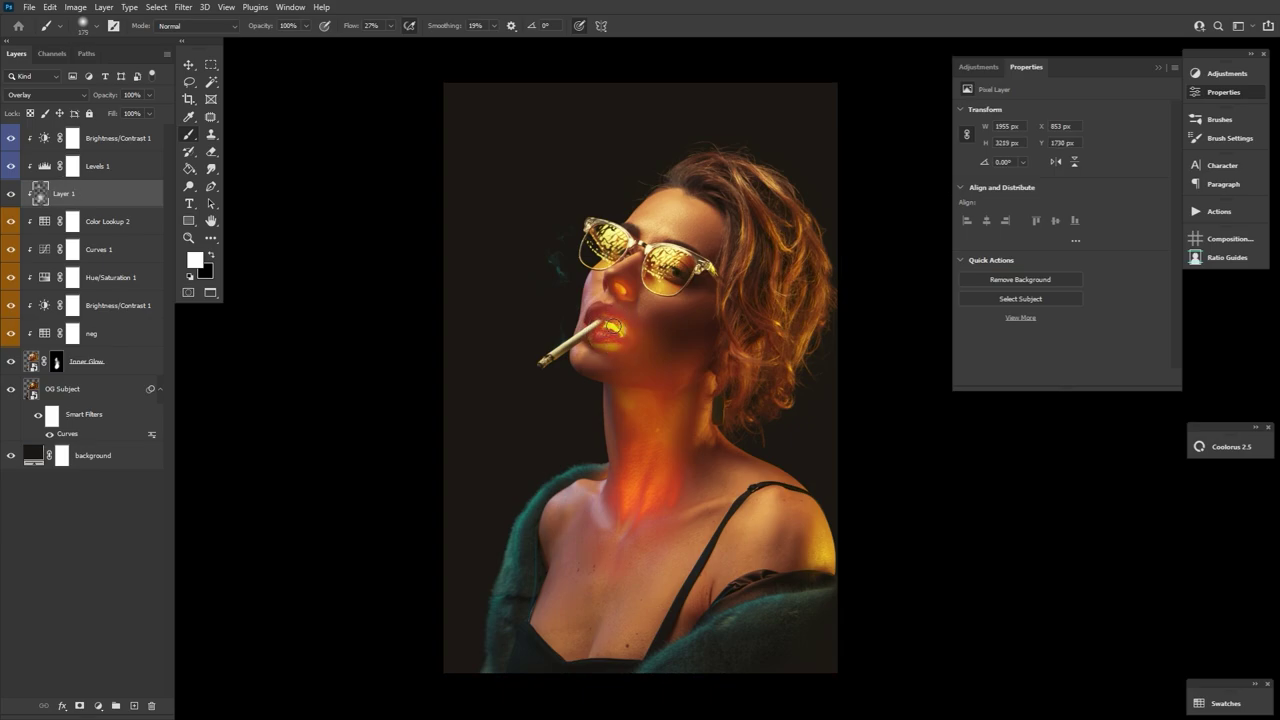
key(ctrl+z)
click(613, 327)
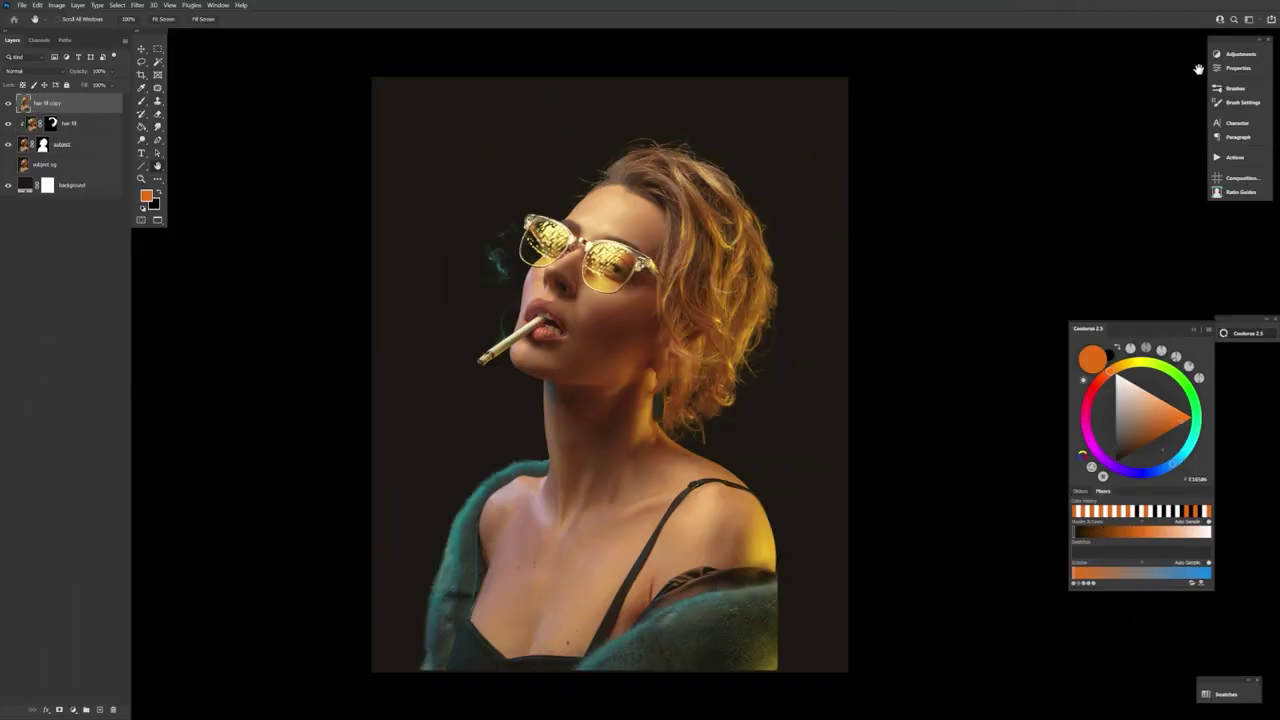
- Load the Fire & Glow.CUBE 3D LUT into the Color Lookup adjustment above the hair fill copy layer
click(1150, 83)
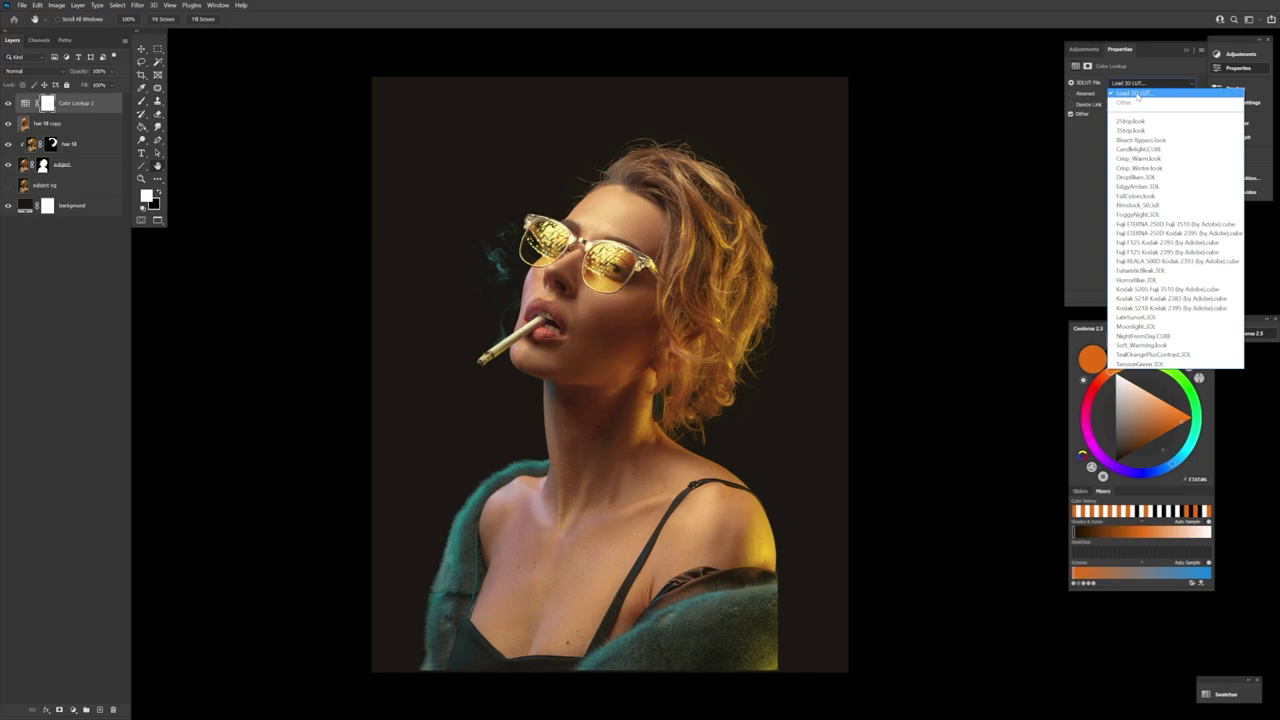
click(1140, 95)
double_click(1038, 258)
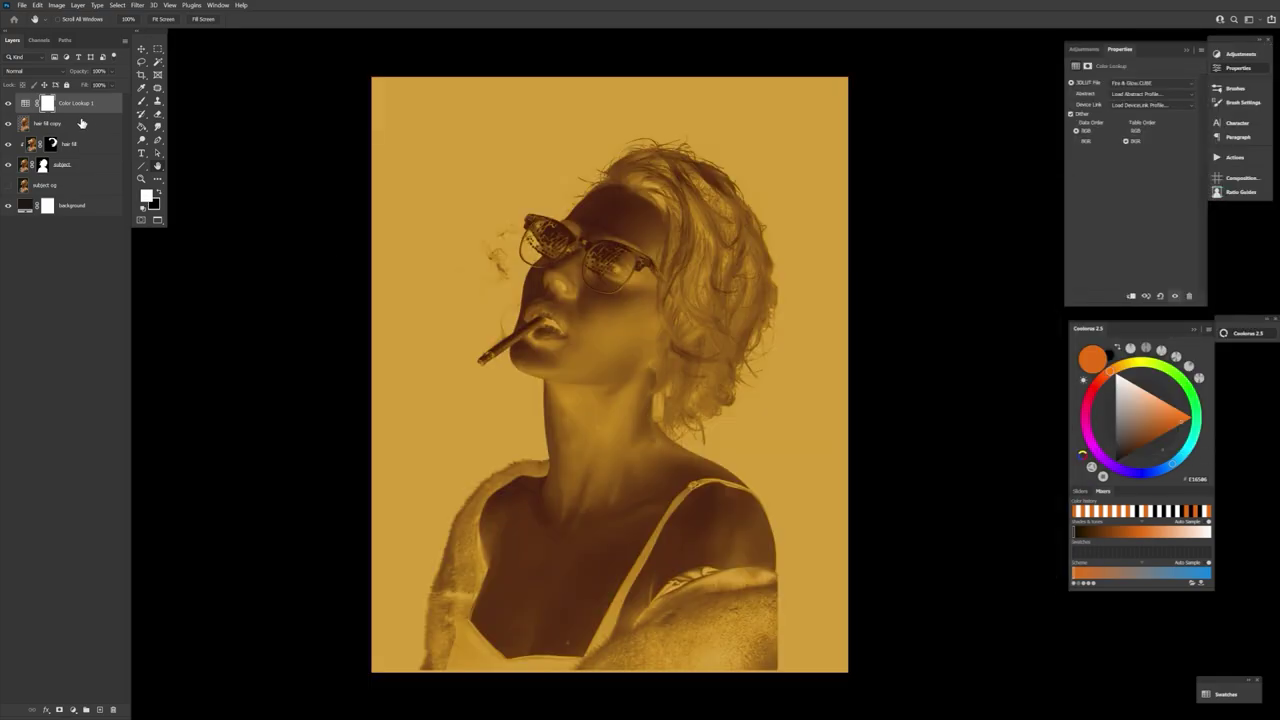
- Merge the Color Lookup 1 adjustment with the hair fill copy layer
shift+click(82, 123)
right_click(89, 124)
click(122, 434)
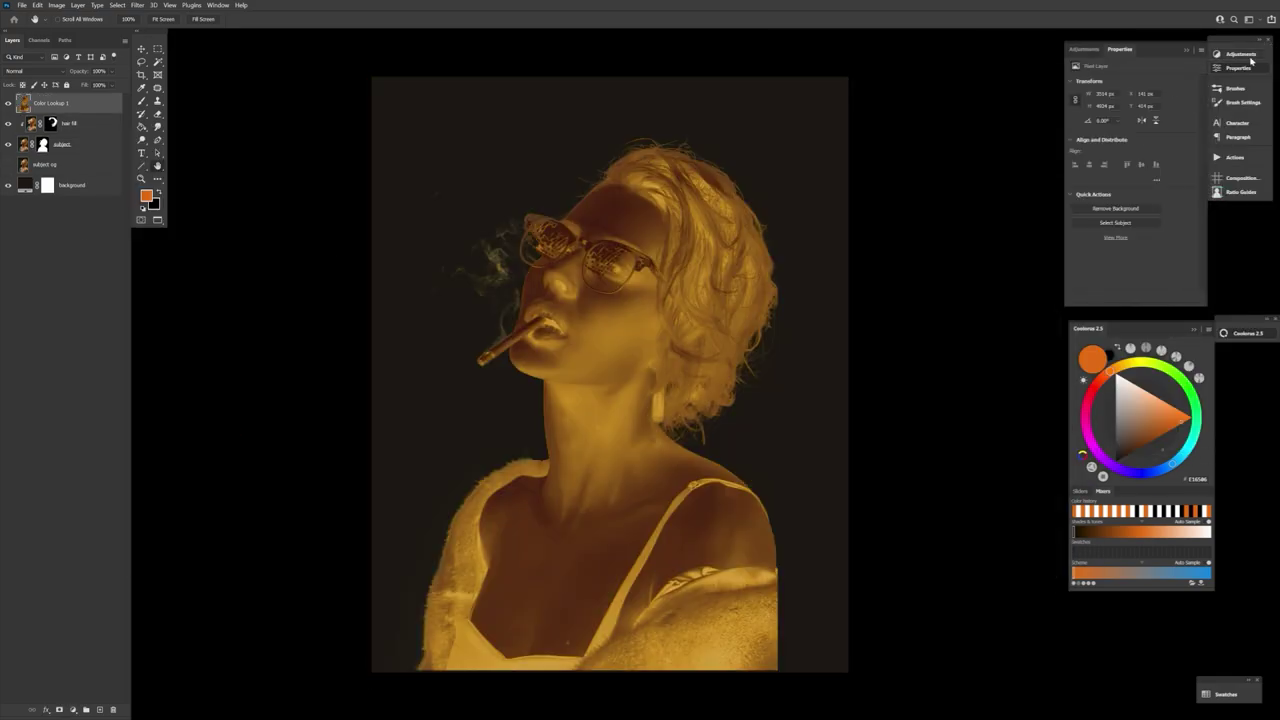
- Change the merged layer's blend mode and clip a Brightness/Contrast adjustment with Contrast 100 to it
click(30, 71)
alt+click(66, 114)
drag(1132, 130, 1191, 130)
click(104, 130)
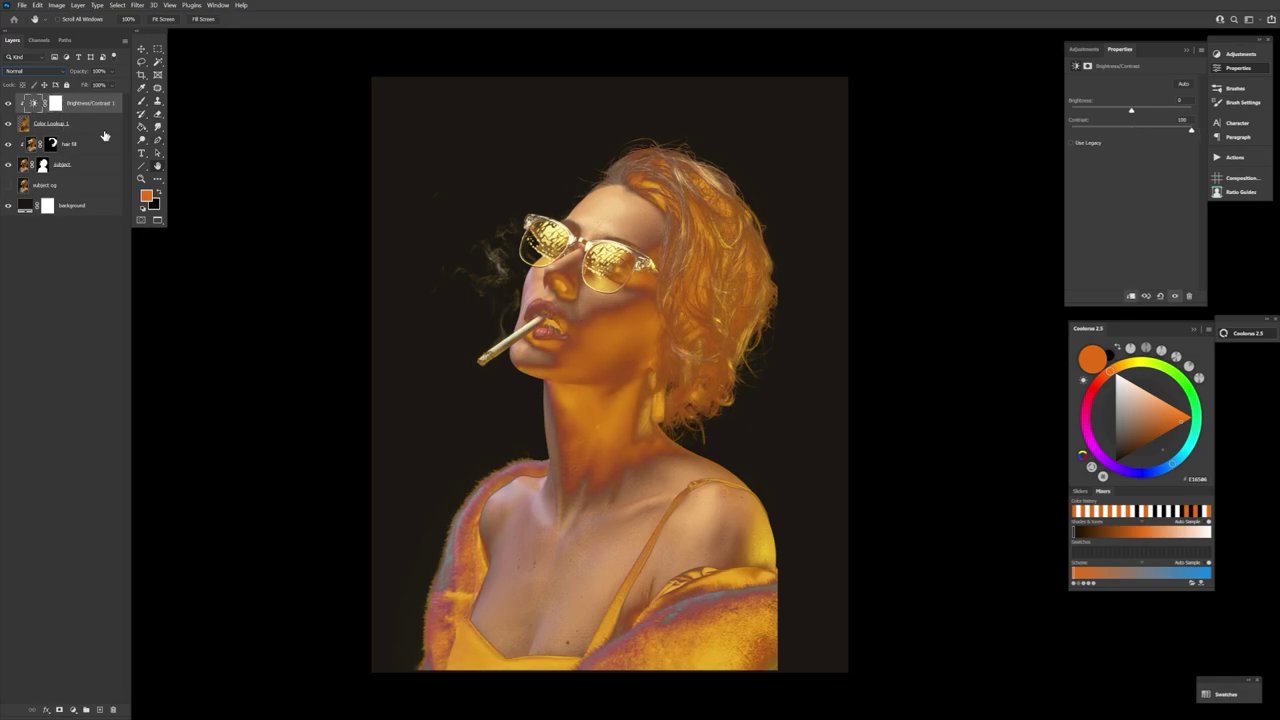
- Clip a Levels adjustment to the Color Lookup 1 layer, moving the shadow input up and the highlight input down
click(1084, 49)
click(1090, 77)
drag(1088, 155, 1106, 156)
drag(1193, 155, 1143, 157)
- Clip a Gradient Map and a Curves adjustment above the hair fill layer, with the Gradient Map at 8% opacity
click(90, 166)
click(1236, 54)
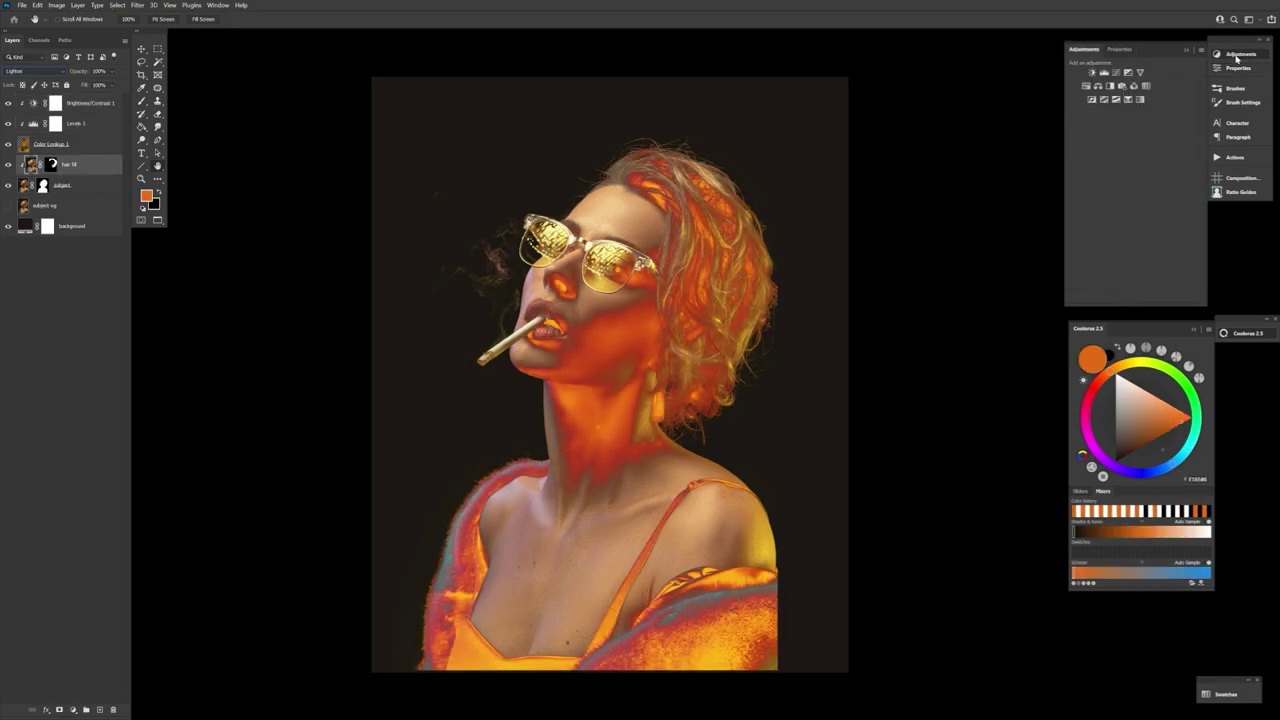
click(1122, 100)
click(1106, 90)
click(960, 395)
click(1116, 357)
alt+click(66, 175)
drag(79, 71, 4, 77)
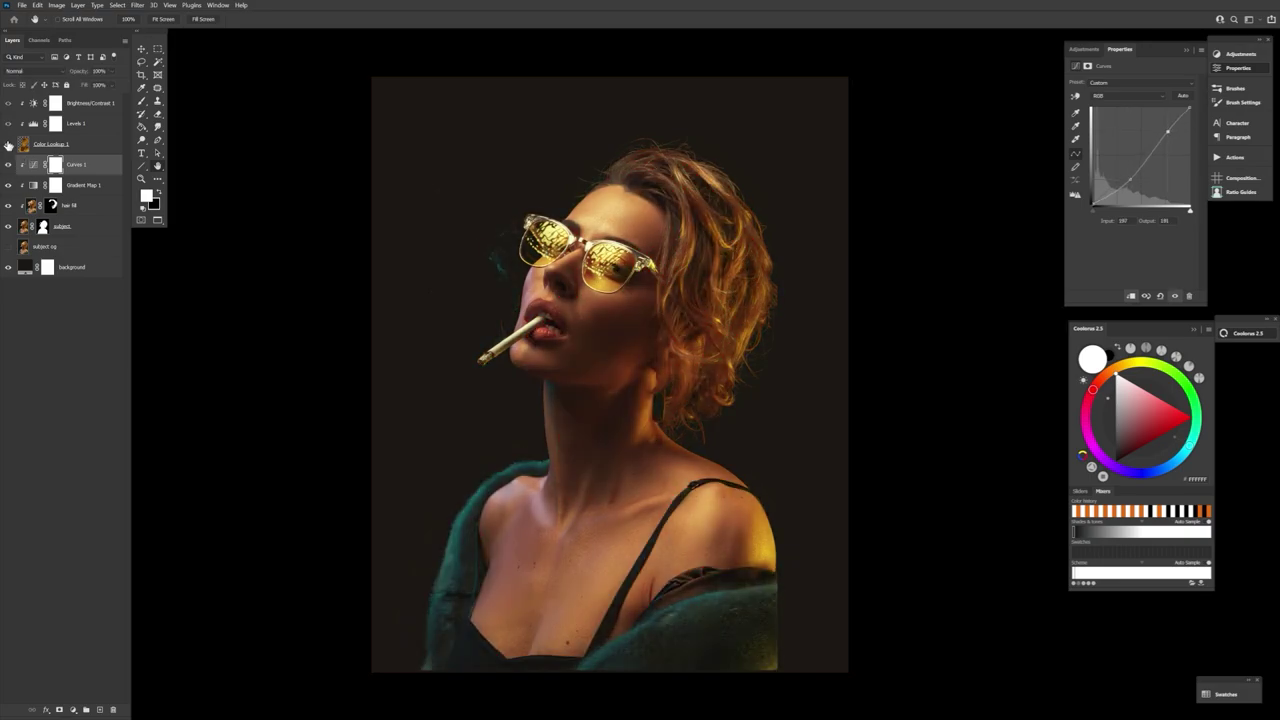
- Set the Color Lookup 1 layer to Screen and hide its effect with an inverted layer mask
click(8, 145)
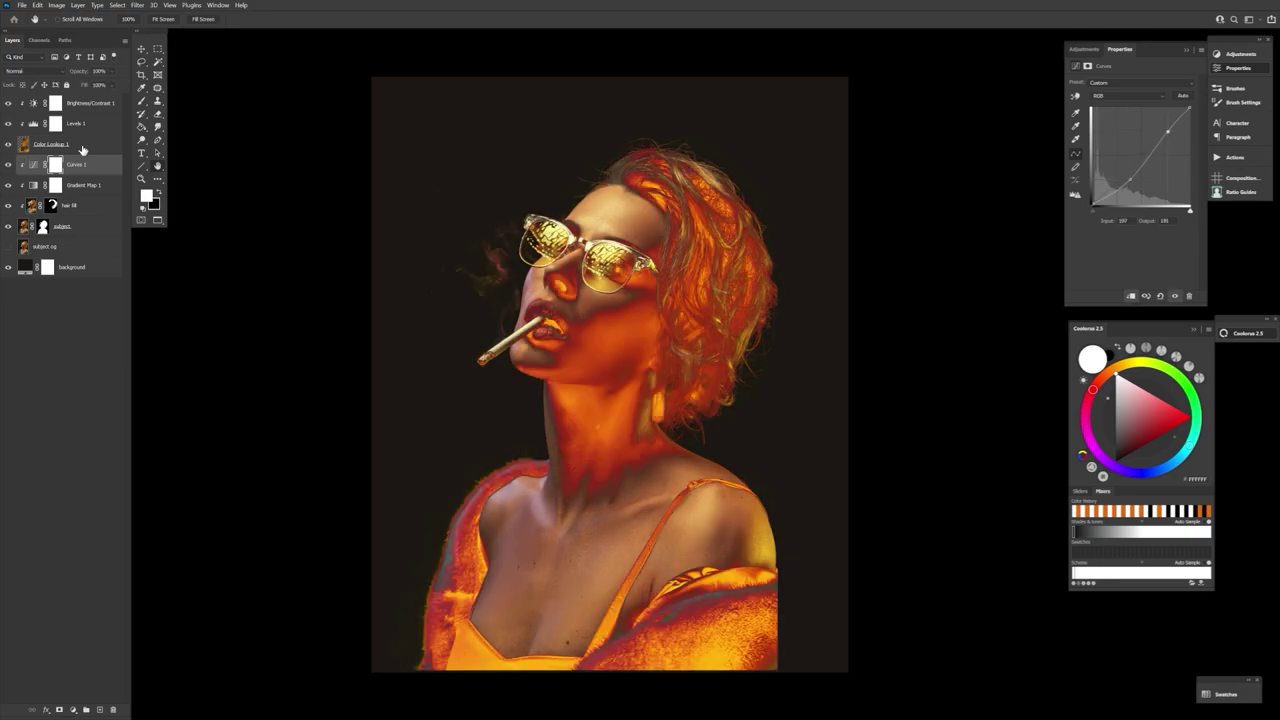
click(34, 124)
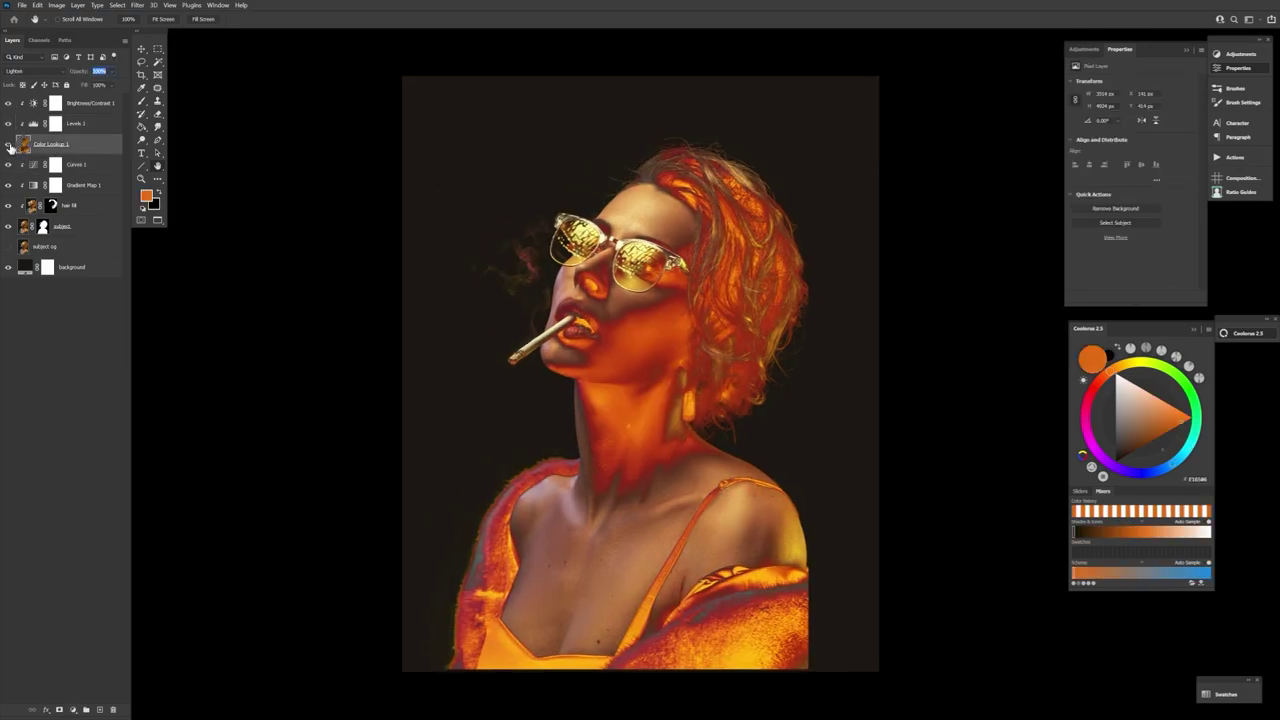
click(20, 146)
click(32, 187)
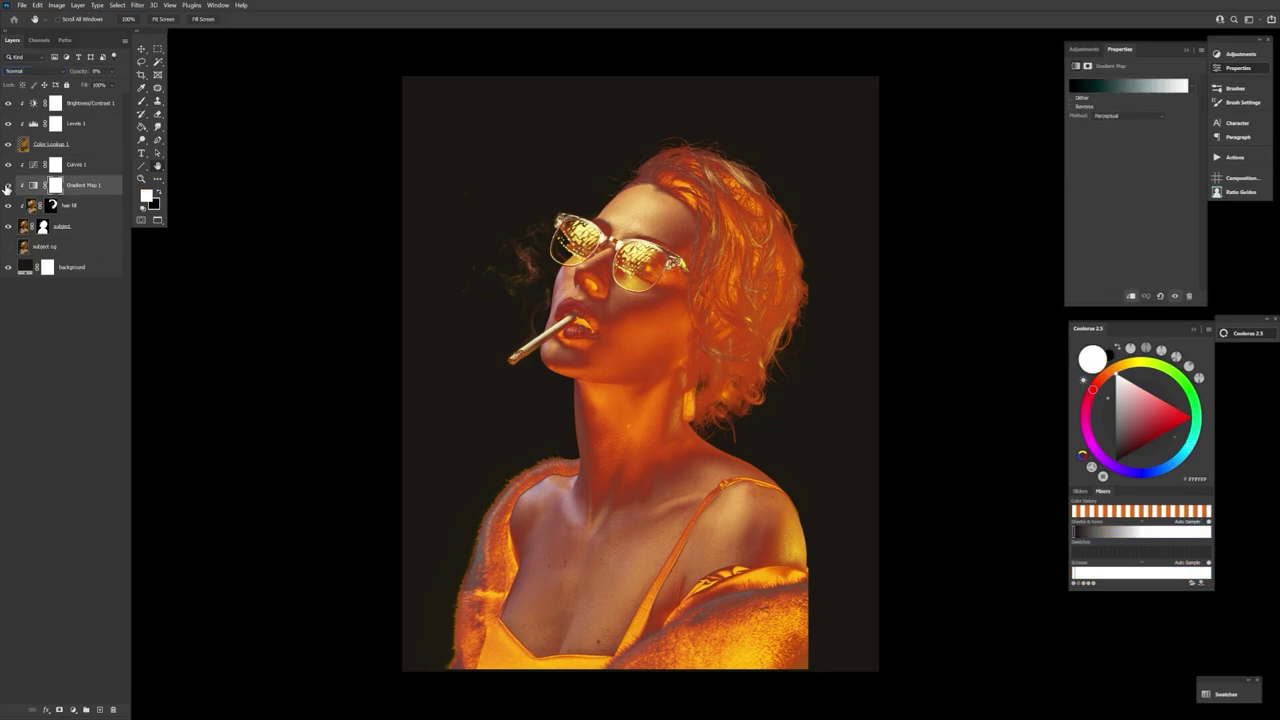
click(24, 146)
click(59, 709)
key(ctrl+i)
- Paint white on the Color Lookup 1 mask to reveal the glow at the nostril and inside the mouth
key(b)
drag(594, 290, 602, 287)
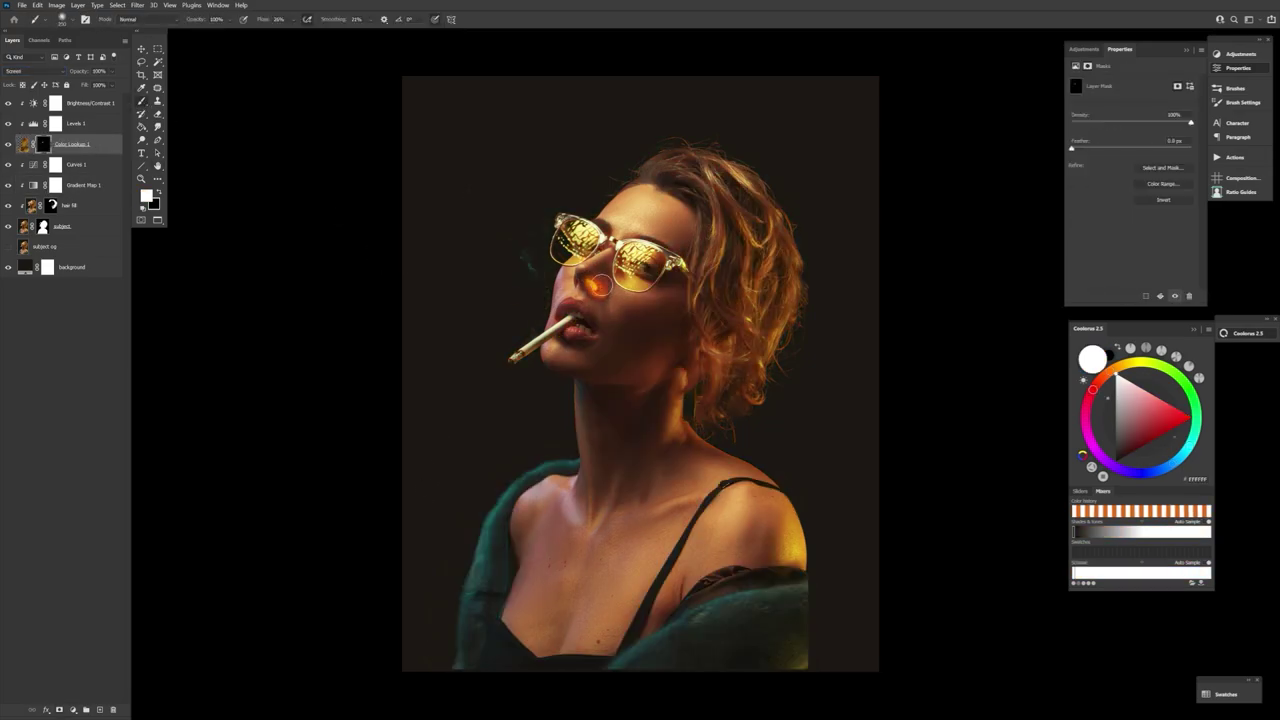
key(r)
drag(692, 490, 774, 366)
drag(574, 418, 558, 418)
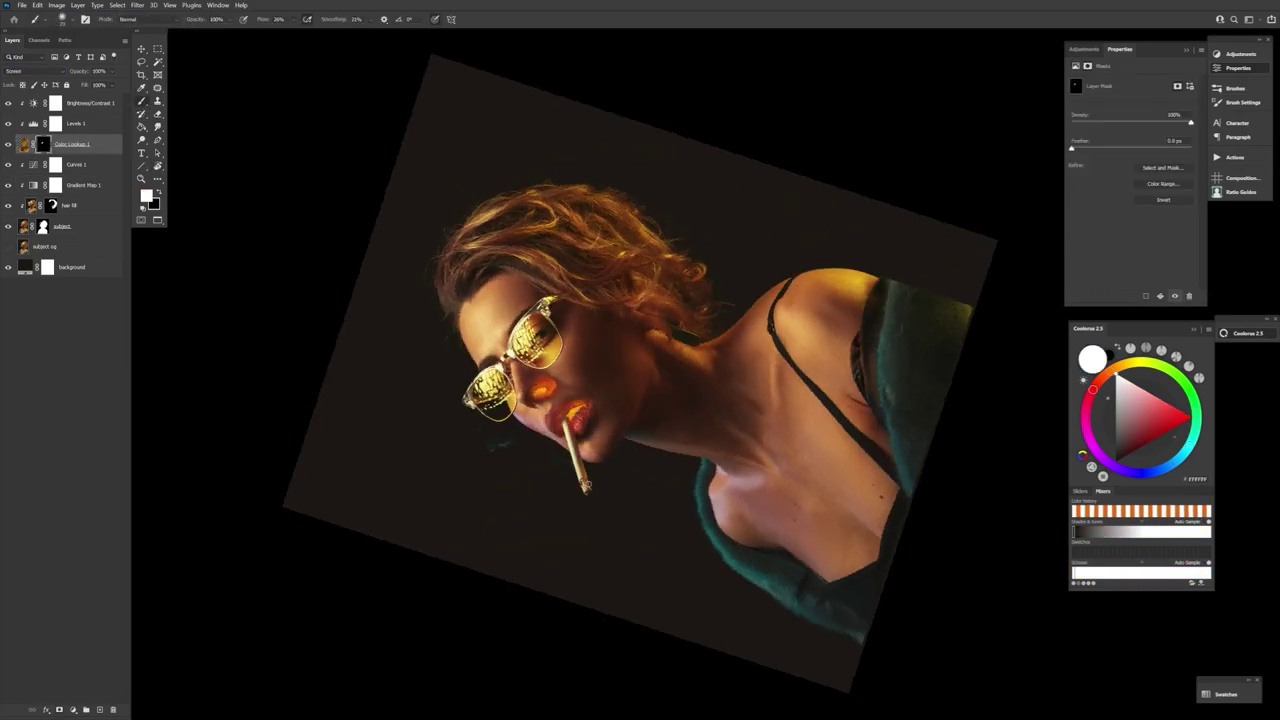
- Reveal the glow down the neck with a larger brush, lowering the flow to 18%
key(])
key(])
key(])
key(])
key(])
key(])
key(])
key(])
drag(643, 406, 661, 417)
key(r)
mouse_move(822, 555)
mouse_down()
mouse_move(746, 609)
mouse_move(543, 612)
mouse_up()
drag(265, 19, 257, 19)
drag(640, 410, 604, 480)
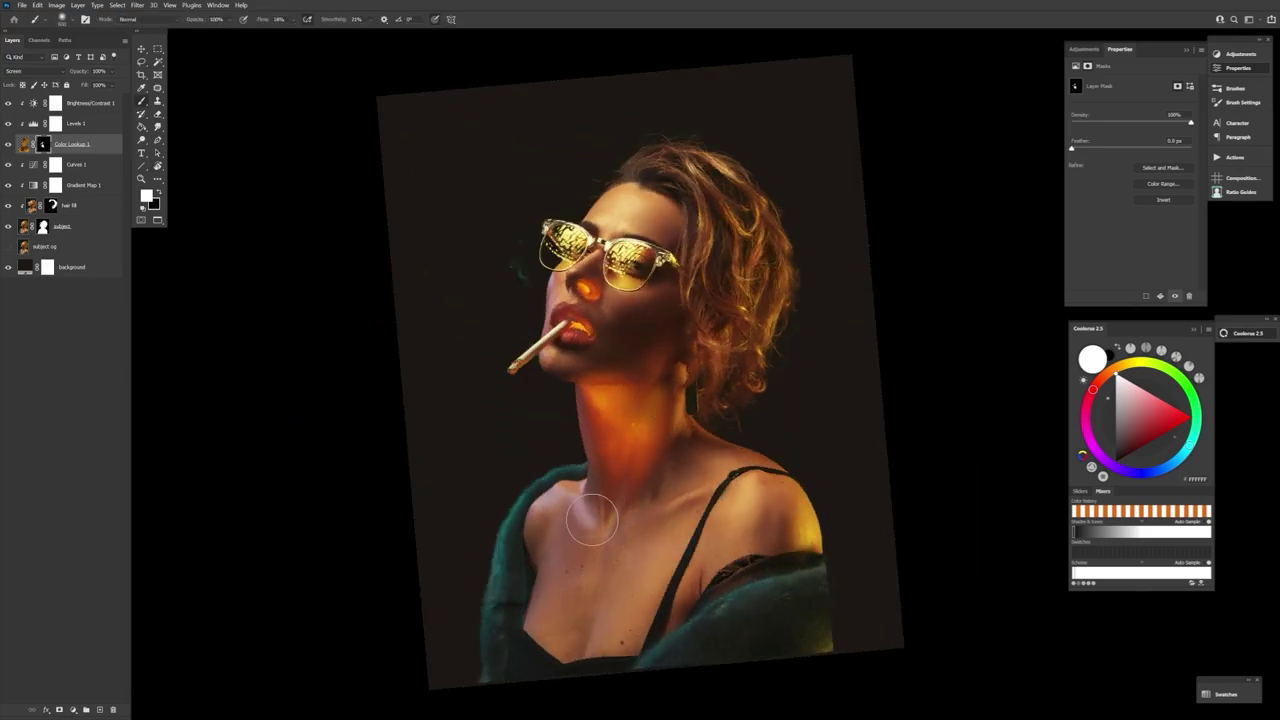
- Extend the masked glow across the cheek and upper neck, varying the brush size and switching between white and black
key(])
key(])
key(])
mouse_move(660, 388)
mouse_down()
mouse_move(624, 607)
mouse_move(581, 339)
mouse_move(636, 348)
mouse_move(642, 365)
mouse_up()
key([)
key([)
key([)
key([)
key([)
key([)
key([)
key([)
key([)
key([)
key([)
key([)
key([)
key(])
key(])
key(])
key(])
key(])
key(])
key(])
key(])
key(x)
key(x)
key([)
key([)
key([)
key([)
key([)
key([)
key(])
key(])
key(])
key(])
key(])
key(])
key(])
key(])
- Paint the glow along the jawline and underside of the chin on the Color Lookup 1 mask
key(r)
drag(734, 582, 836, 491)
key([)
key([)
key([)
key([)
key([)
key([)
key([)
key([)
key([)
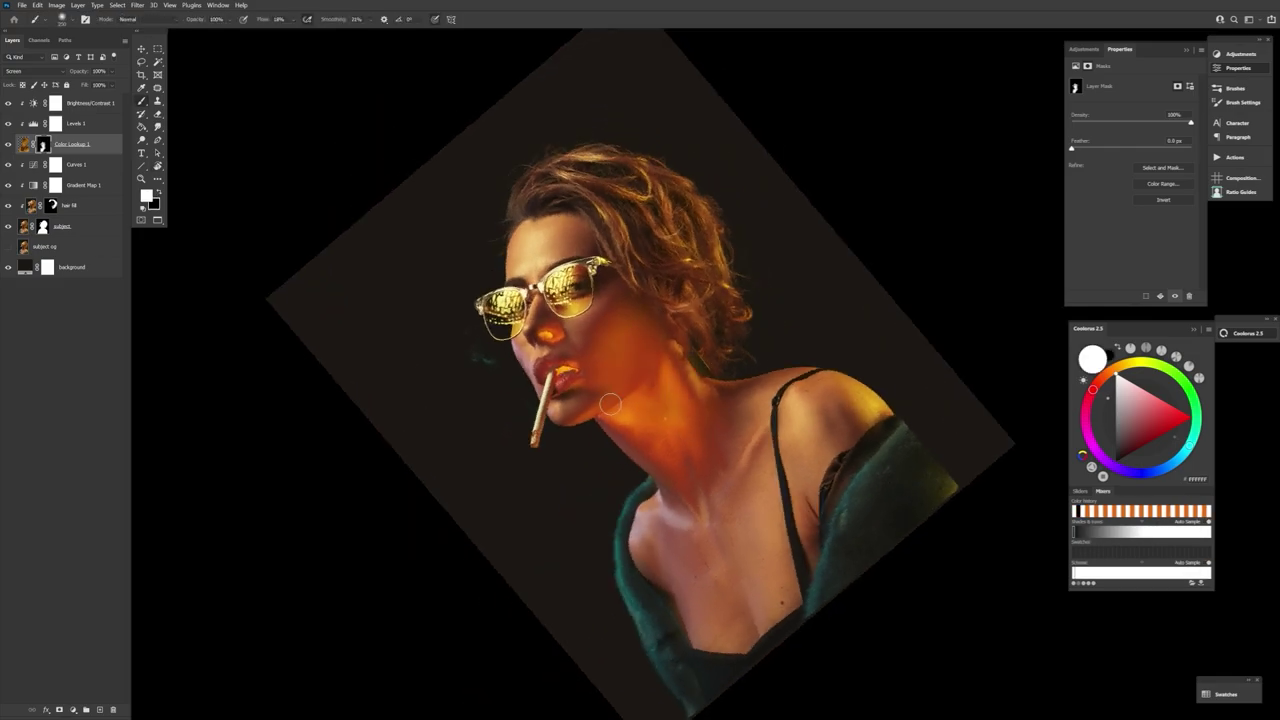
key(r)
drag(752, 513, 780, 268)
key(])
key(])
key(])
key(x)
key(x)
key(ctrl+=)
key(ctrl+=)
key(ctrl+=)
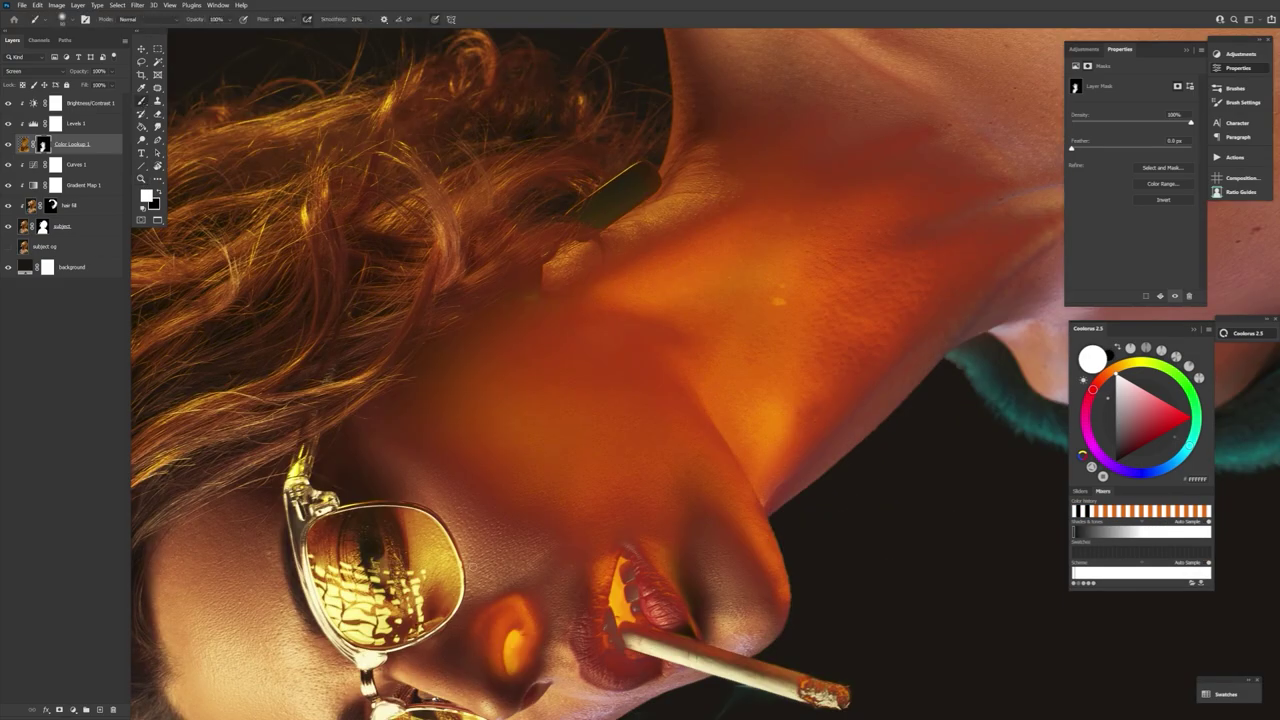
- Refine the glow mask around the mouth and chin with a small brush, alternating white and black
key(r)
drag(428, 453, 842, 478)
drag(850, 470, 555, 445)
key([)
key([)
key([)
key([)
key([)
key([)
key([)
key([)
key([)
key([)
key([)
key([)
key([)
key([)
key([)
key(x)
key(x)
key(r)
mouse_move(648, 466)
mouse_down()
mouse_move(806, 486)
mouse_move(828, 416)
mouse_up()
key([)
key([)
scroll(678, 526, up, 3)
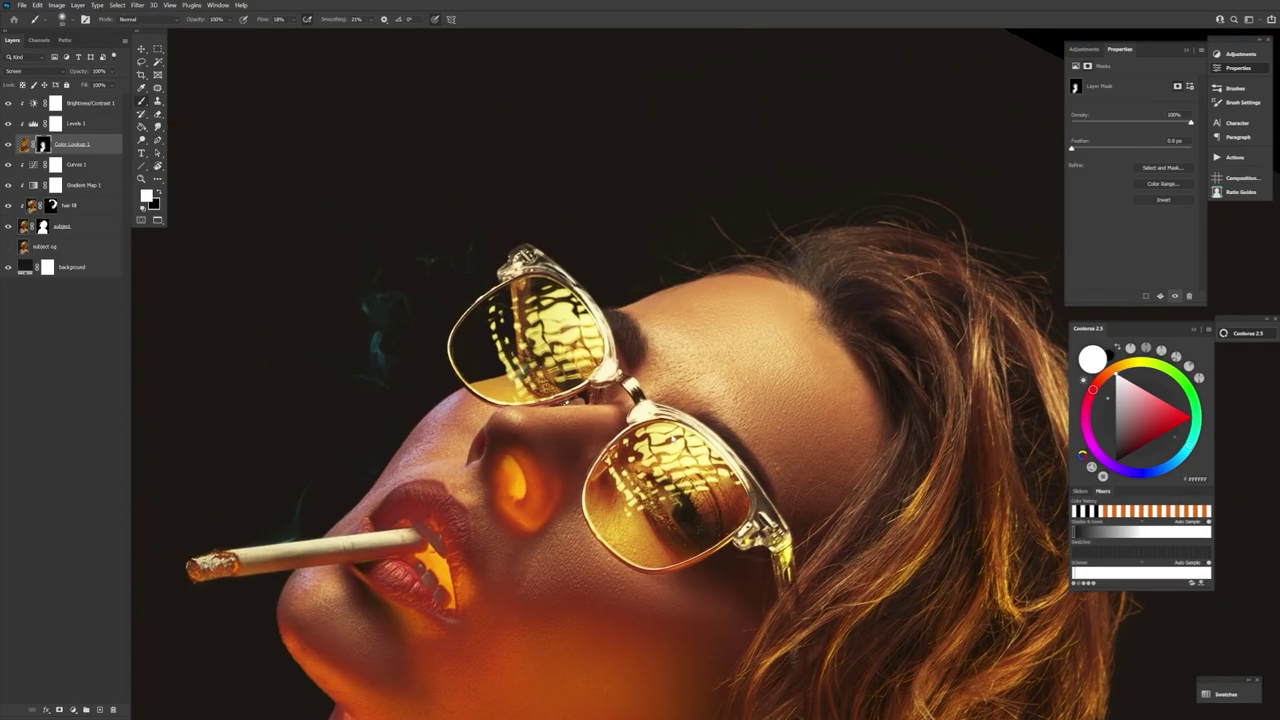
- Refine the subject layer's mask around the sunglasses with the background hidden, and compare the mask on and off
key(r)
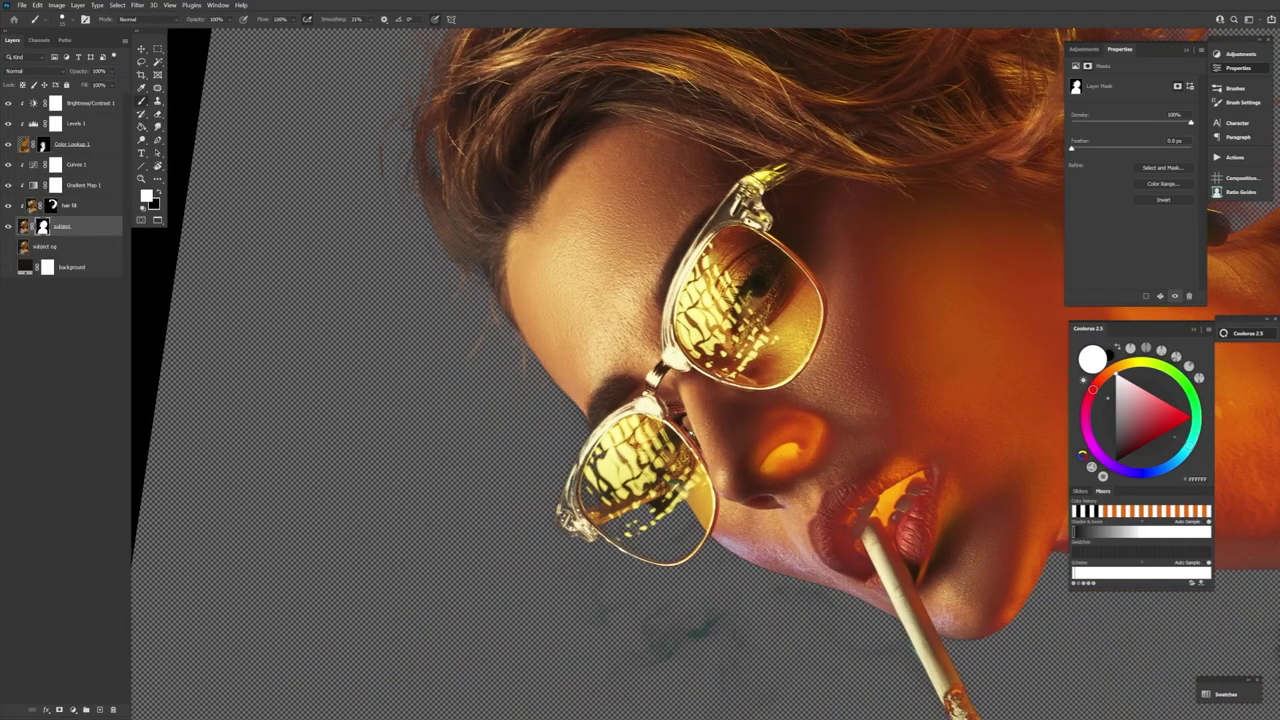
key(r)
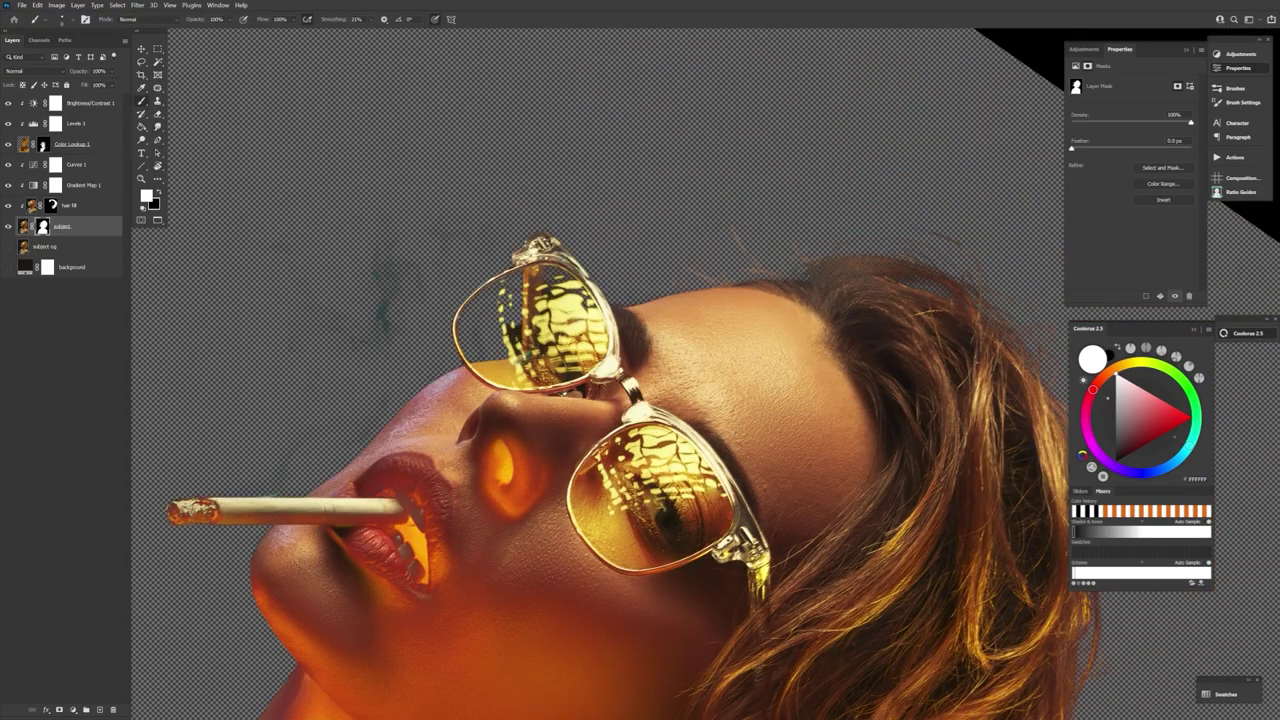
key(r)
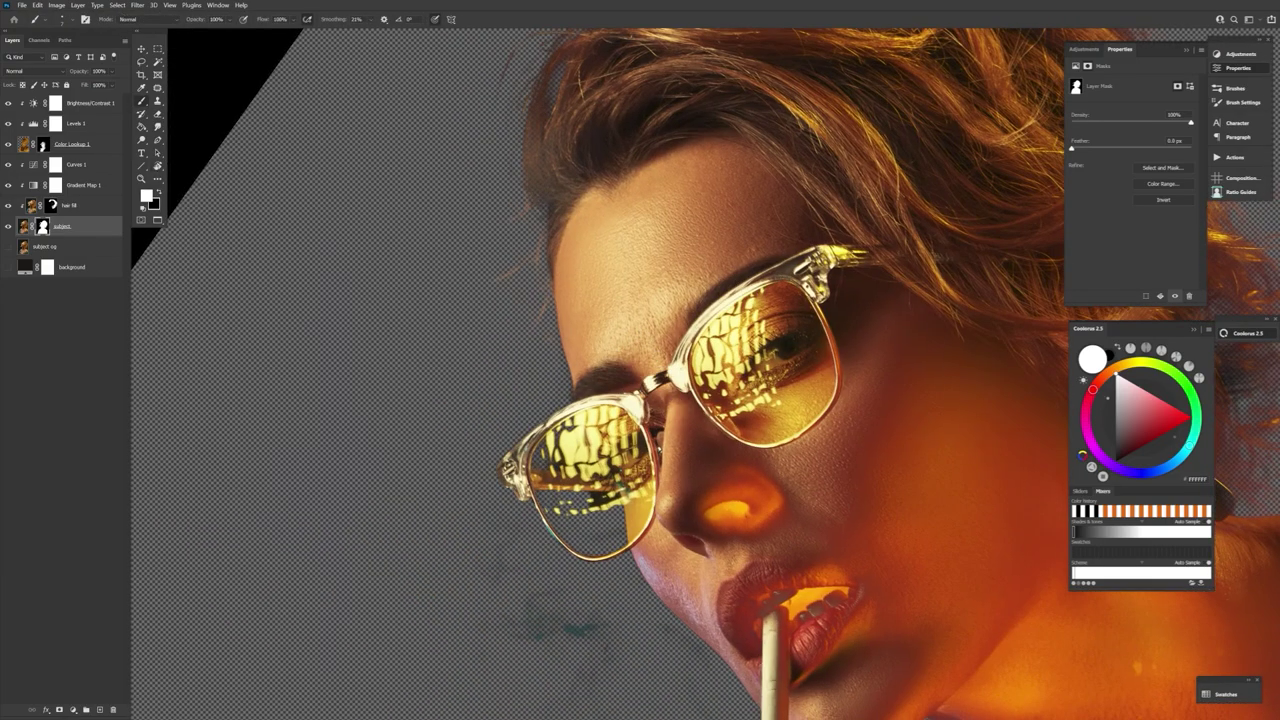
shift+click(45, 226)
shift+click(45, 226)
key(x)
key(x)
right_click(42, 226)
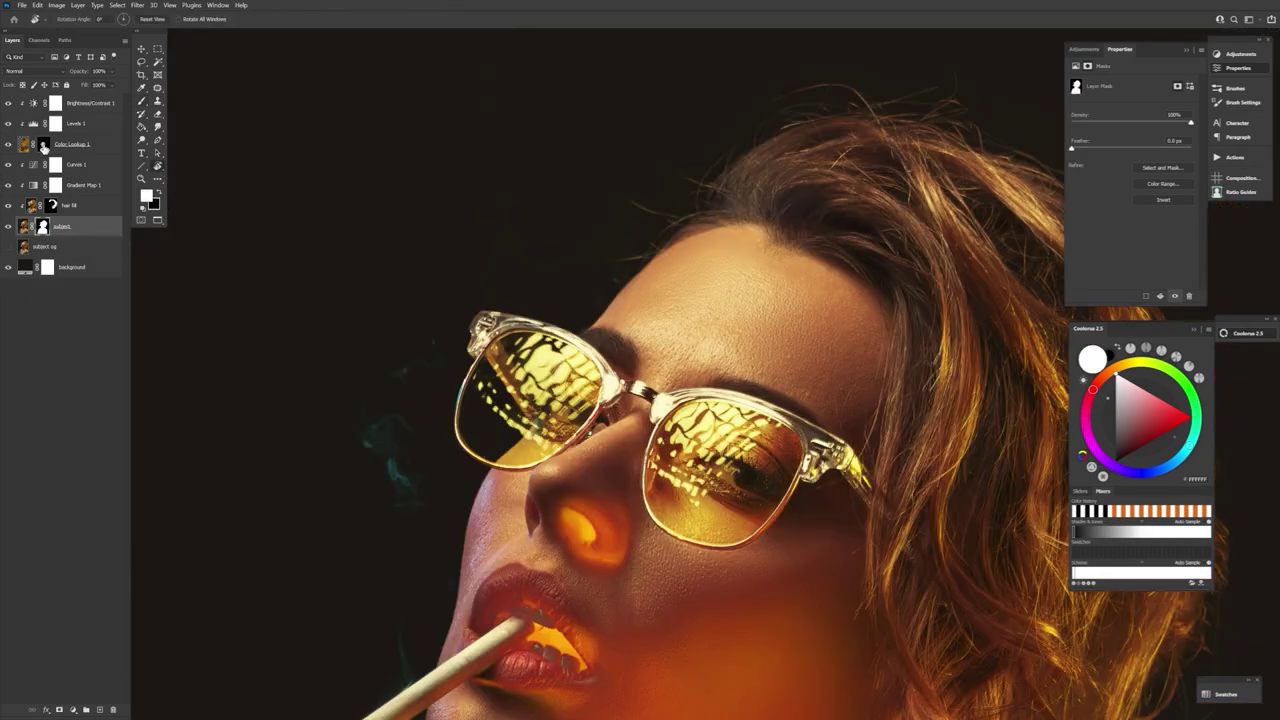
- Return to the Color Lookup 1 mask and touch up the glow around the nose and glasses
click(42, 144)
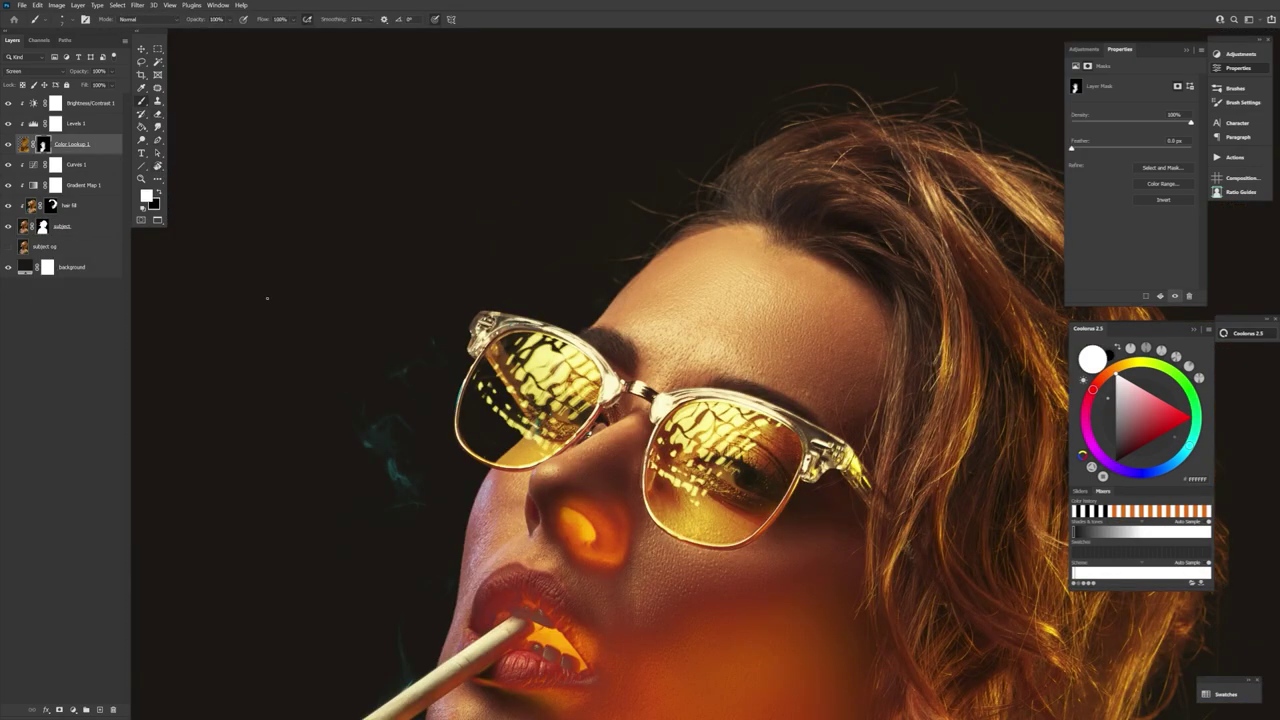
drag(607, 539, 515, 262)
drag(515, 262, 400, 268)
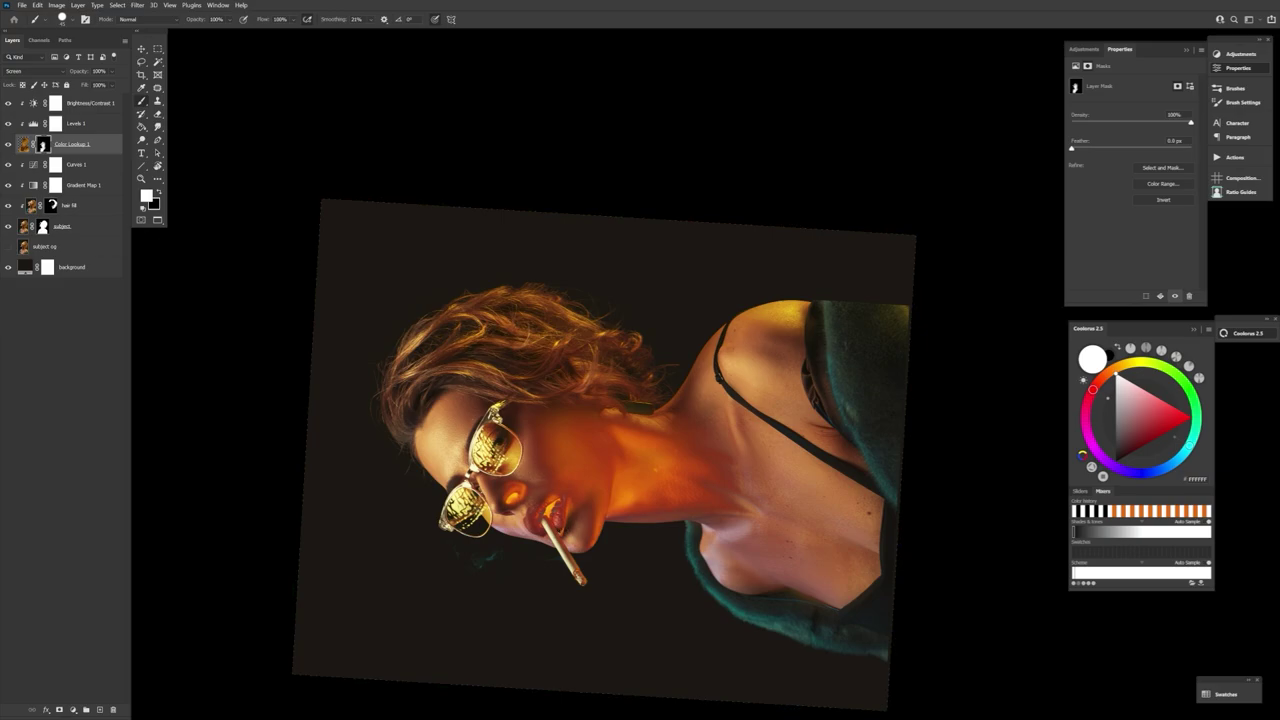
- Switch to a large, soft, low-flow brush and extend the glow on the mask softly over the neck and chest
click(63, 19)
drag(269, 22, 265, 25)
key(r)
mouse_move(841, 508)
mouse_down()
mouse_move(707, 600)
mouse_move(545, 590)
mouse_move(551, 559)
mouse_up()
key(bracketright)
key(bracketright)
key(bracketright)
key(bracketright)
key(bracketright)
key(bracketright)
key(bracketright)
key(bracketright)
- Sample the orange of the glow and add a clipped Overlay layer above Color Lookup 1
alt+click(583, 413)
click(100, 710)
click(35, 71)
click(38, 195)
- Lower the brush flow to 18% and paint soft orange over the chest, neck and cheek on the clipped Overlay layer
key(bracketright)
key(bracketright)
key(bracketright)
key(bracketright)
key(bracketright)
key(ctrl+z)
drag(265, 20, 258, 20)
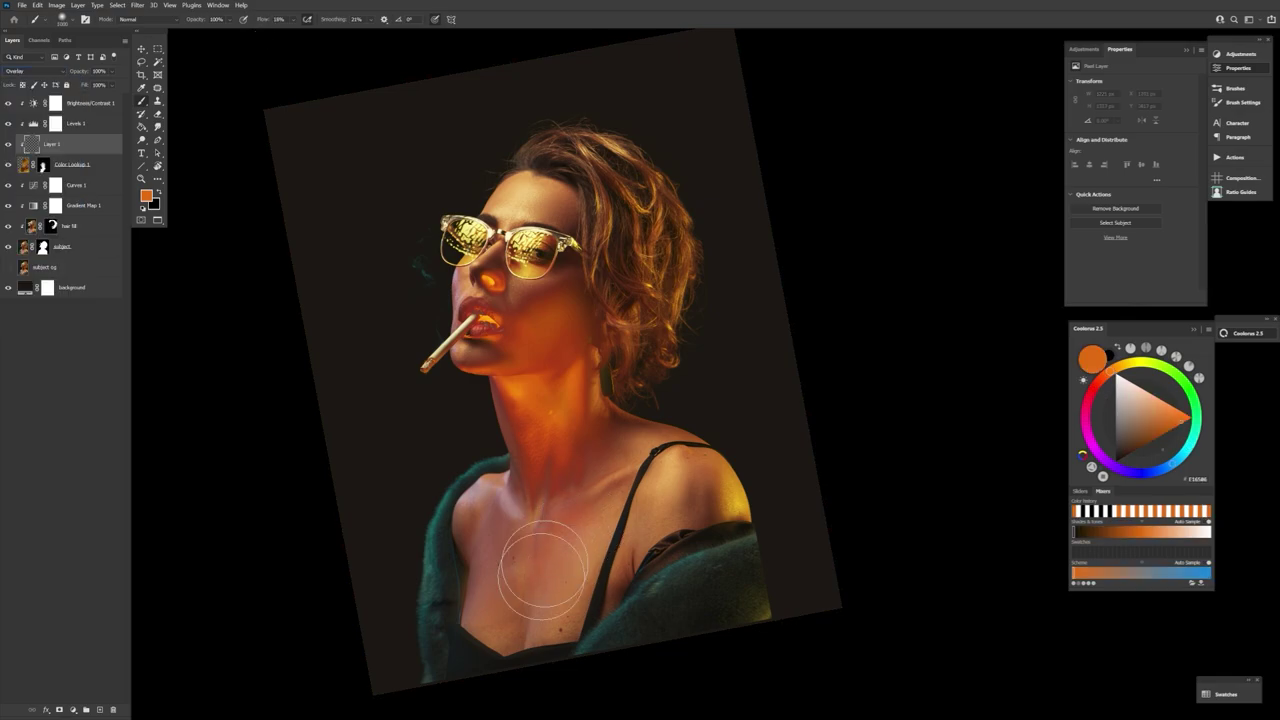
drag(538, 567, 572, 544)
key(bracketleft)
key(bracketleft)
drag(545, 480, 537, 407)
drag(563, 299, 572, 293)
key(bracketleft)
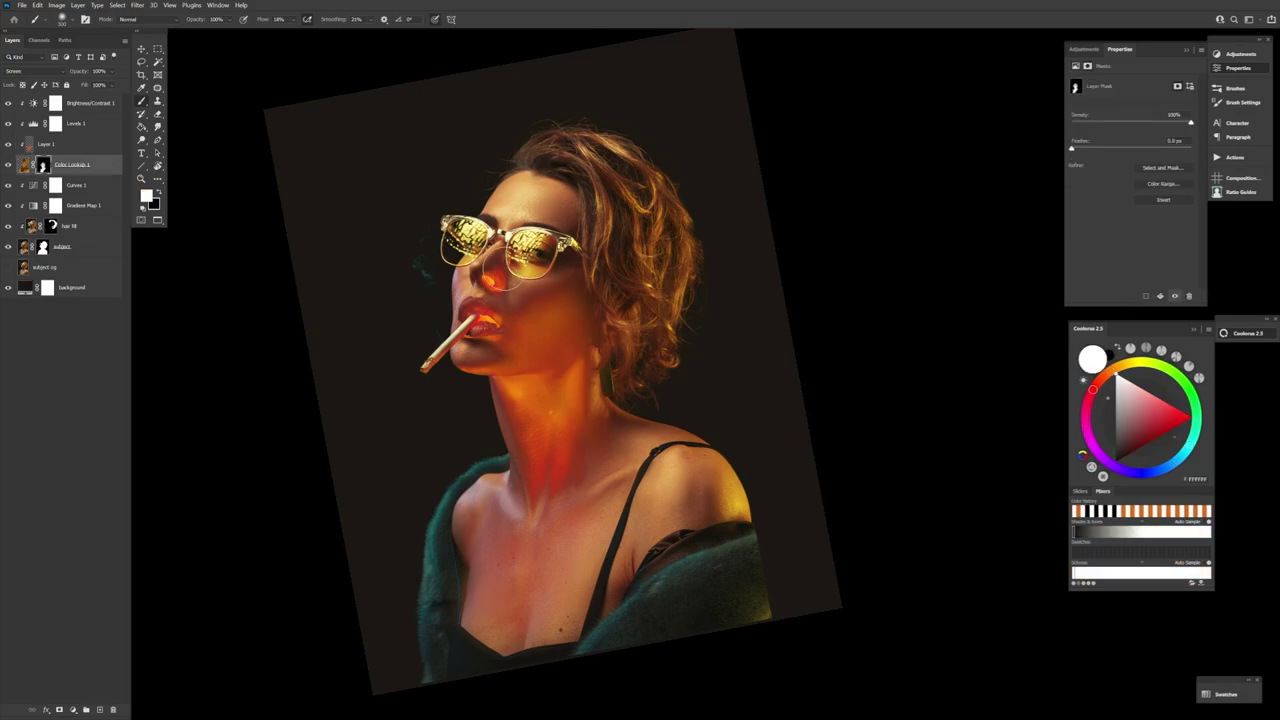
- Build up the orange around the lips, jaw and cheek on the Overlay layer with a smaller brush
key(alt+bracketleft)
key(alt+bracketright)
key(bracketright)
key(bracketright)
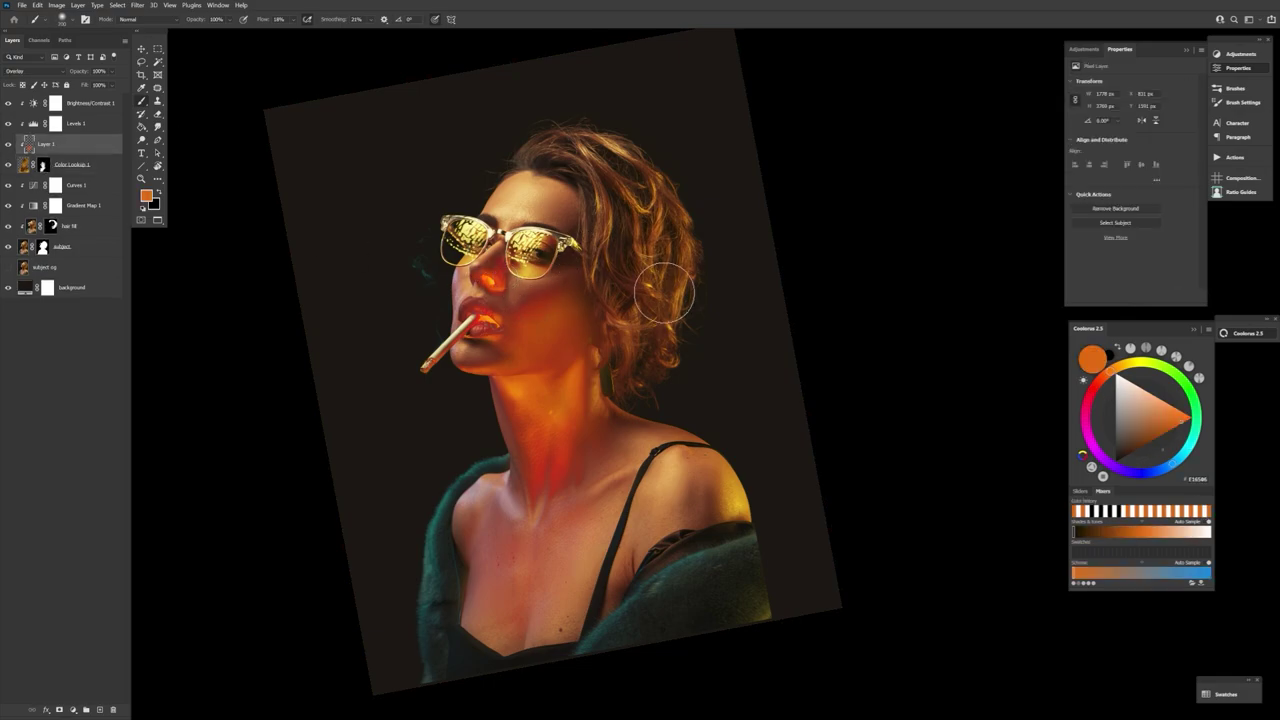
key(r)
mouse_move(666, 549)
mouse_down()
mouse_move(635, 552)
mouse_move(470, 411)
mouse_up()
key(bracketleft)
key(bracketleft)
key(bracketleft)
key(bracketleft)
key(bracketleft)
key(bracketleft)
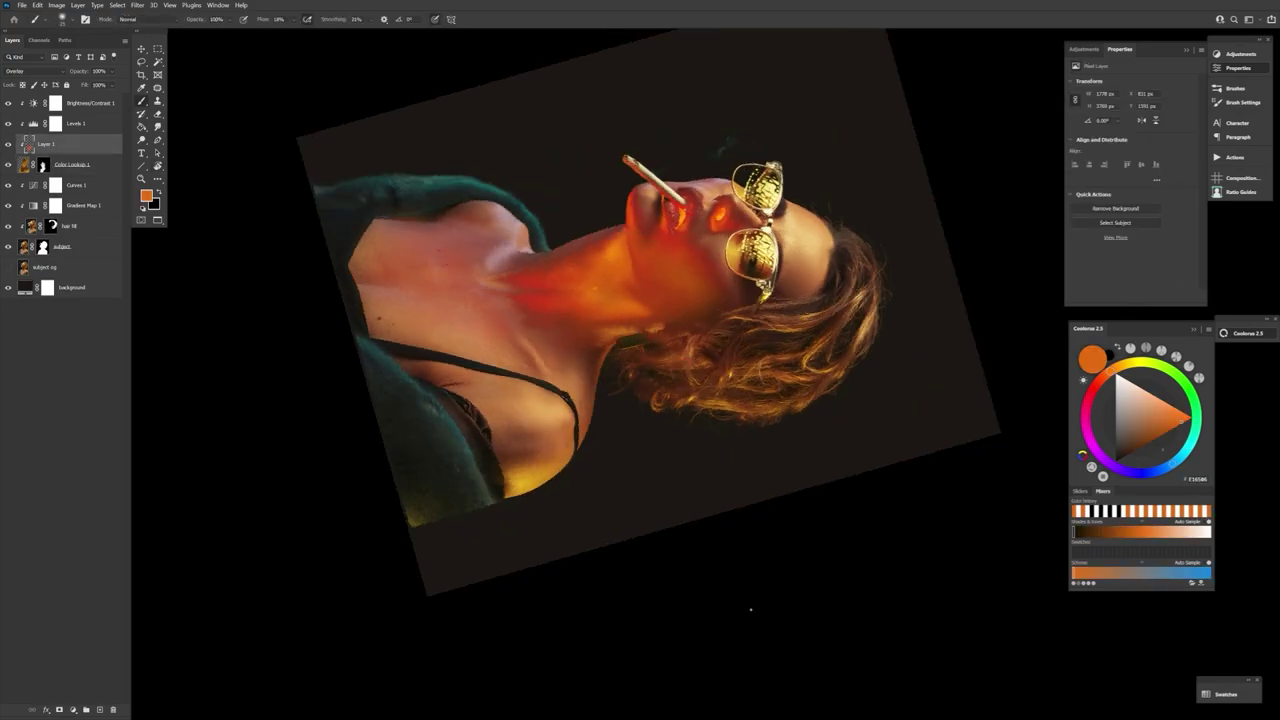
key(r)
drag(751, 609, 898, 356)
- Paint a wide, soft orange tint over the chest and up the neck on the Overlay layer with a larger brush
key(bracketright)
key(bracketright)
key(bracketright)
key(bracketright)
key(bracketright)
key(bracketright)
key(bracketright)
key(bracketright)
key(bracketright)
key(bracketright)
key(bracketright)
key(bracketright)
key(bracketright)
key(bracketright)
key(bracketright)
key(bracketright)
key(bracketright)
key(bracketright)
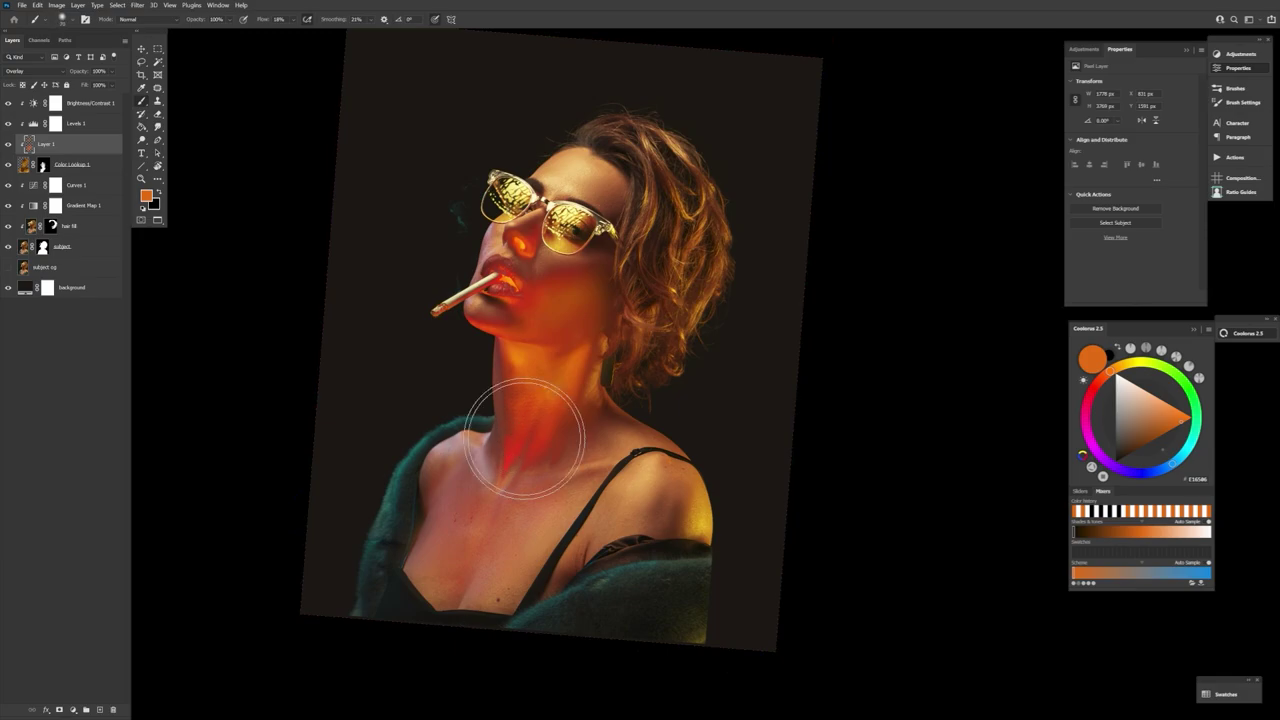
key(bracketleft)
key(bracketleft)
key(bracketleft)
key(bracketleft)
key(bracketleft)
key(bracketleft)
key(bracketleft)
key(bracketleft)
key(bracketleft)
key(bracketright)
key(bracketright)
key(bracketright)
key(bracketright)
key(bracketright)
key(bracketright)
key(bracketright)
key(bracketright)
key(bracketright)
key(bracketright)
mouse_move(473, 594)
mouse_down()
mouse_move(502, 582)
mouse_move(559, 504)
mouse_move(607, 333)
mouse_up()
- Strengthen the orange along the neck towards the jaw on the Overlay layer with a reduced brush
key(bracketleft)
key(bracketleft)
key(bracketleft)
key(bracketleft)
key(bracketleft)
key(bracketleft)
key(bracketleft)
key(bracketleft)
key(bracketleft)
key(bracketleft)
key(bracketleft)
key(r)
drag(557, 459, 682, 491)
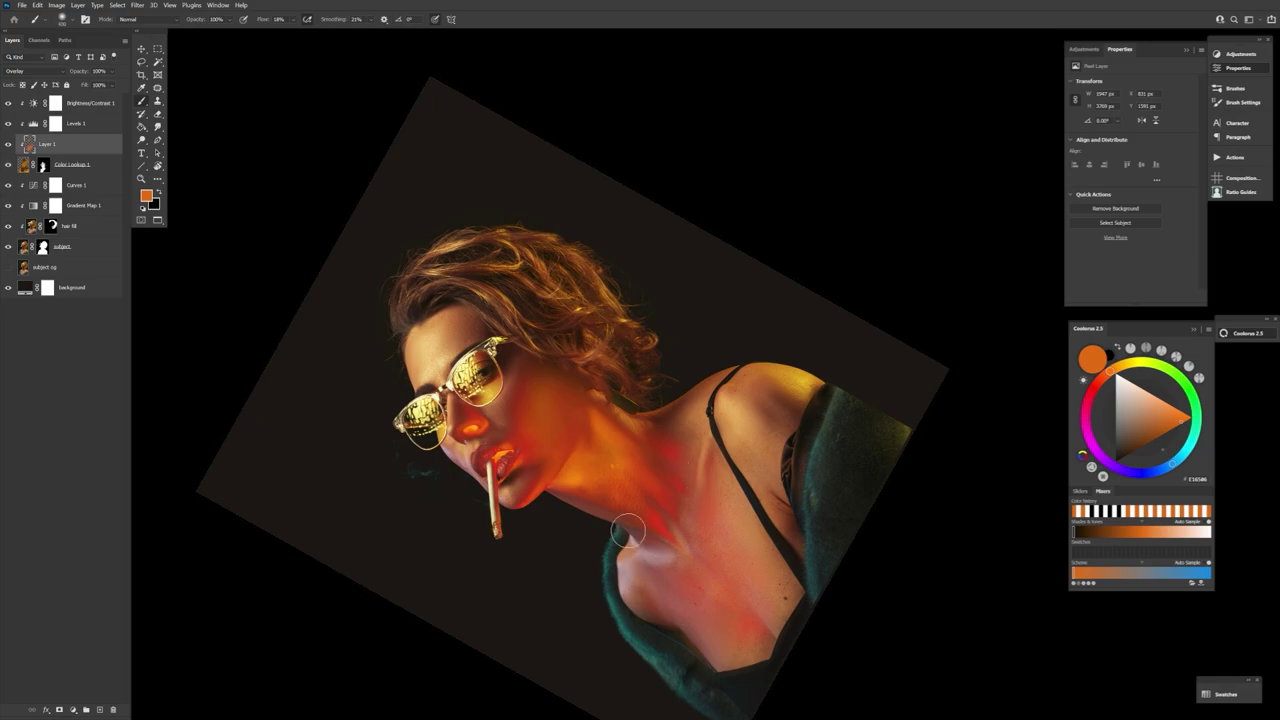
mouse_move(628, 531)
mouse_down()
mouse_move(595, 448)
mouse_move(736, 475)
mouse_move(588, 386)
mouse_up()
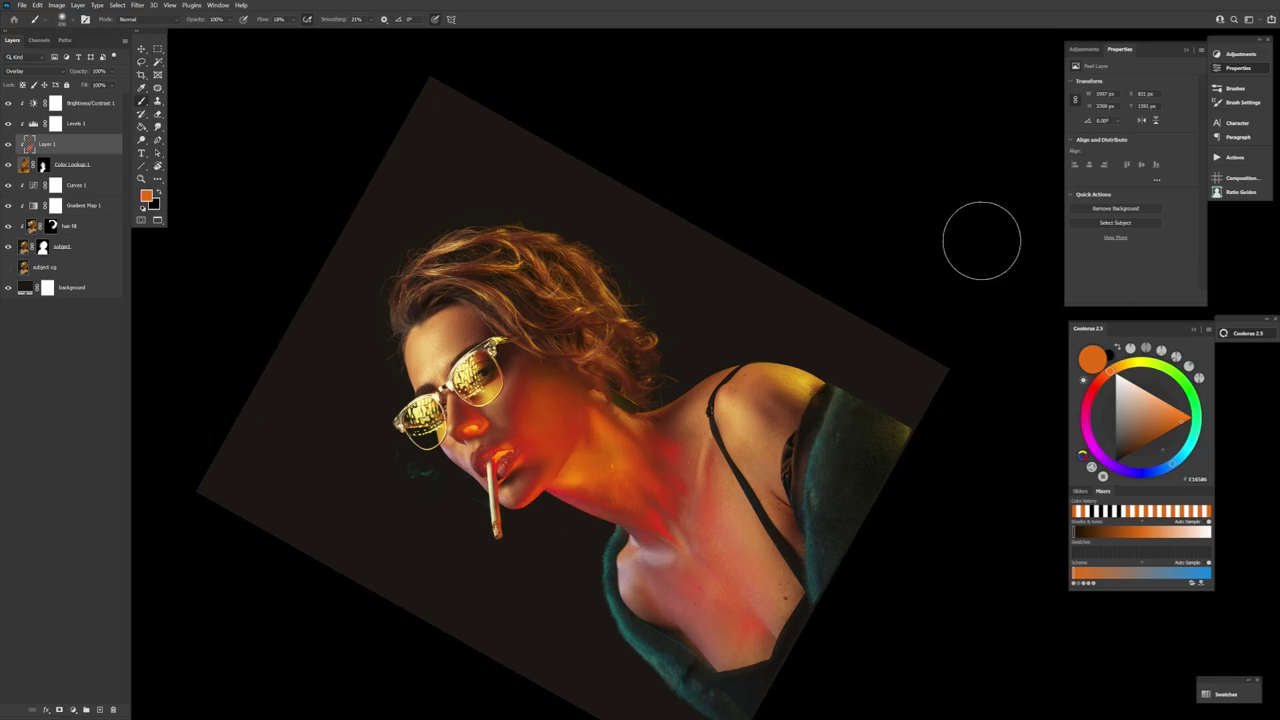
- Select the Color Lookup 1 mask and trim the glow with small black strokes along the chest and neck edge
click(43, 165)
key(bracketleft)
key(bracketleft)
key(bracketleft)
key(bracketleft)
key(bracketleft)
key(bracketleft)
key(bracketleft)
key(bracketleft)
key(bracketleft)
key(bracketleft)
key(bracketleft)
key(bracketleft)
key(bracketleft)
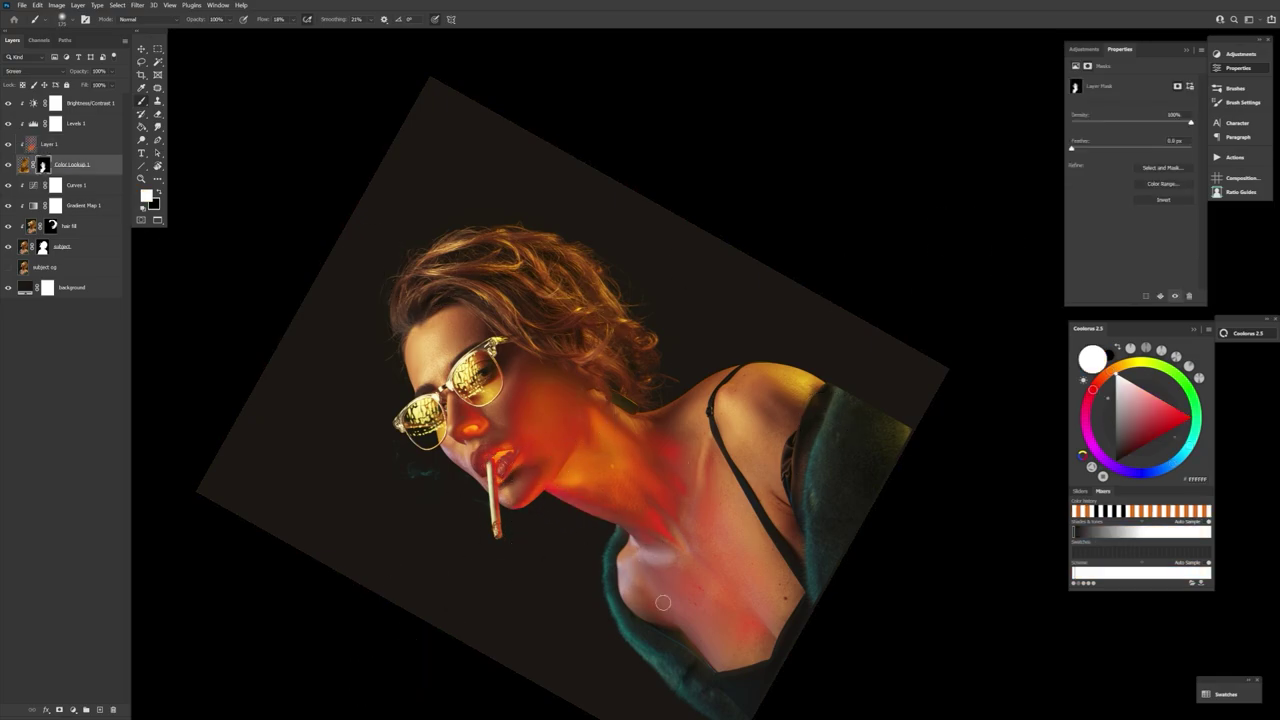
key(x)
drag(663, 602, 577, 543)
key(x)
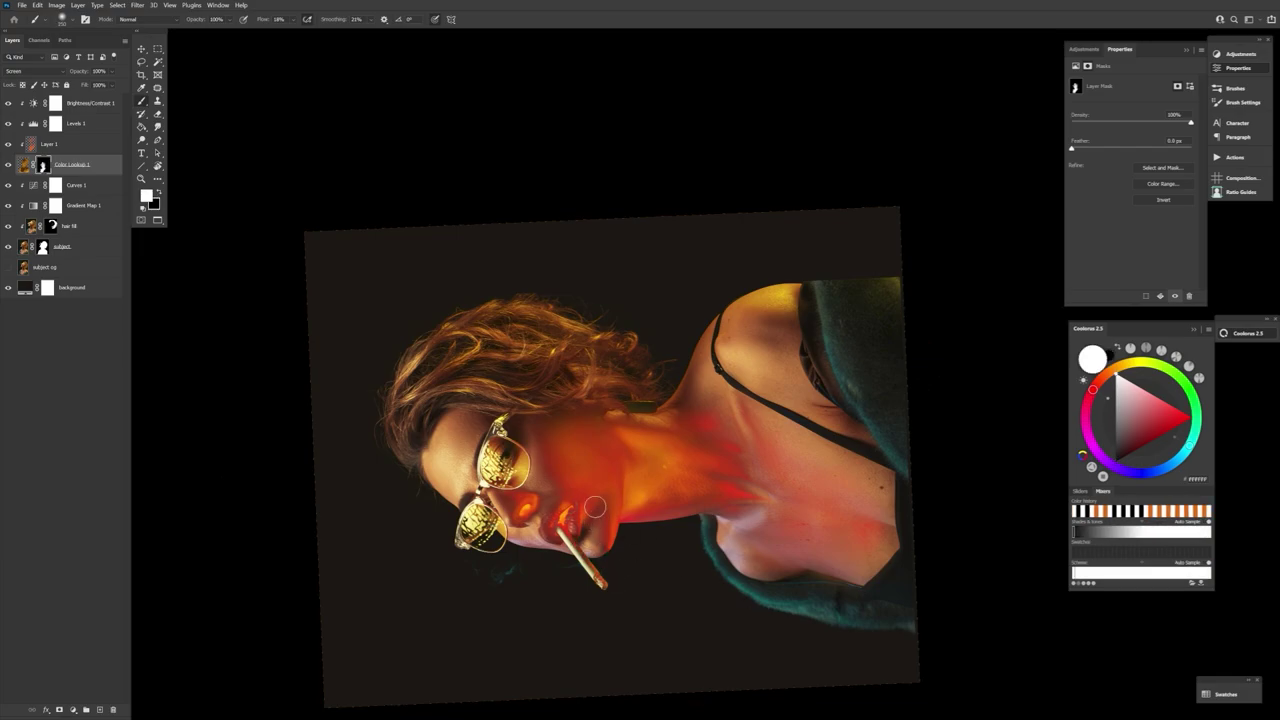
- Paint white on the Color Lookup 1 mask along the chest edge beside the coat to bring in an orange rim
key(bracketright)
key(bracketright)
key(bracketright)
key(bracketright)
key(bracketright)
key(r)
drag(705, 405, 582, 591)
key(bracketleft)
key(bracketleft)
key(bracketleft)
key(bracketleft)
key(bracketleft)
key(x)
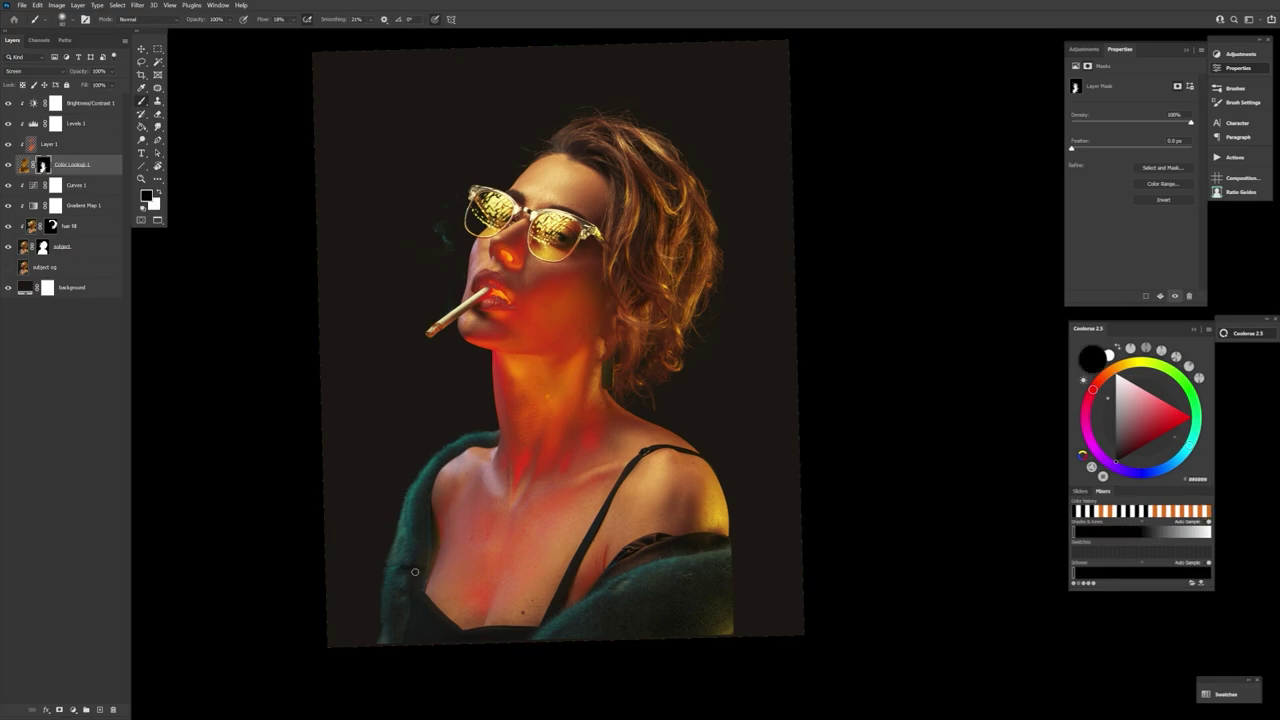
key(x)
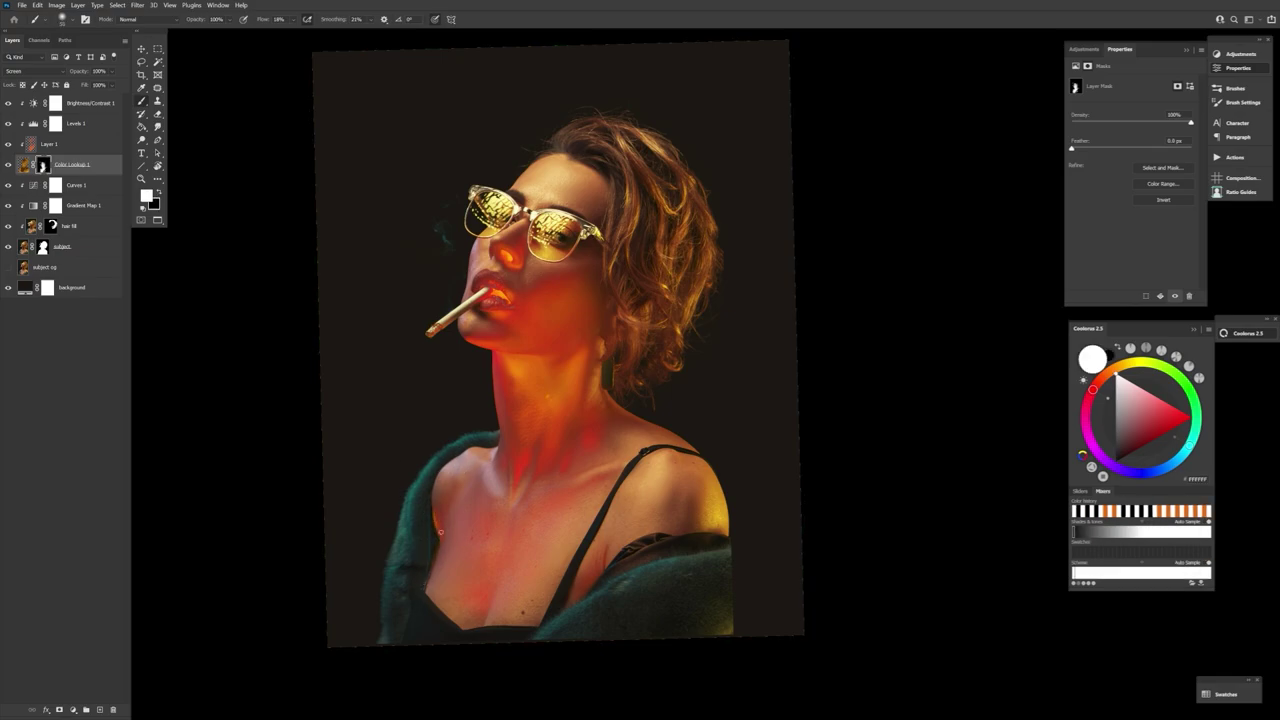
key(x)
key(x)
key(bracketright)
key(bracketright)
key(bracketright)
key(bracketright)
key(bracketright)
key(bracketright)
key(bracketright)
key(bracketright)
drag(437, 508, 433, 572)
key(x)
key(x)
- Try extending the glow over the shoulder and coat edge on the mask with larger brush sizes, undoing each stroke
key(r)
key(space)
mouse_move(690, 590)
mouse_down()
mouse_move(309, 275)
mouse_move(381, 542)
mouse_up()
key(bracketright)
key(bracketright)
key(bracketright)
key(bracketright)
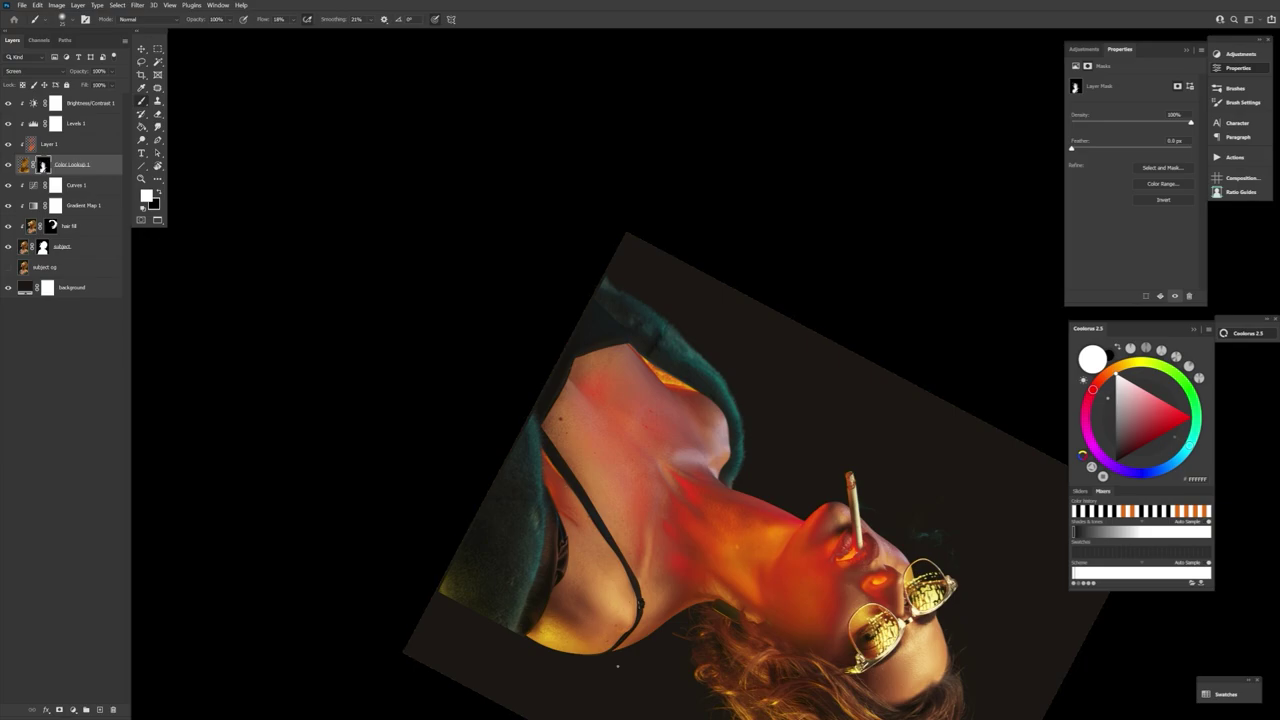
key(bracketright)
key(bracketright)
key(bracketright)
key(bracketright)
key(bracketright)
key(bracketright)
key(bracketright)
key(bracketright)
key(bracketright)
key(bracketright)
key(bracketright)
key(bracketright)
key(bracketright)
key(bracketright)
key(bracketright)
key(bracketright)
drag(558, 595, 580, 606)
key(ctrl+z)
key(ctrl+z)
key(bracketleft)
key(bracketleft)
key(bracketleft)
key(bracketleft)
key(bracketleft)
key(bracketleft)
key(bracketleft)
key(bracketleft)
mouse_move(555, 500)
mouse_down()
mouse_move(563, 548)
mouse_move(680, 436)
mouse_move(536, 378)
mouse_up()
key(ctrl+z)
- Reset the view rotation, mirror the canvas horizontally and compare the portrait with and without Layer 1 and Color Lookup 1
key(r)
key(x)
drag(490, 598, 586, 423)
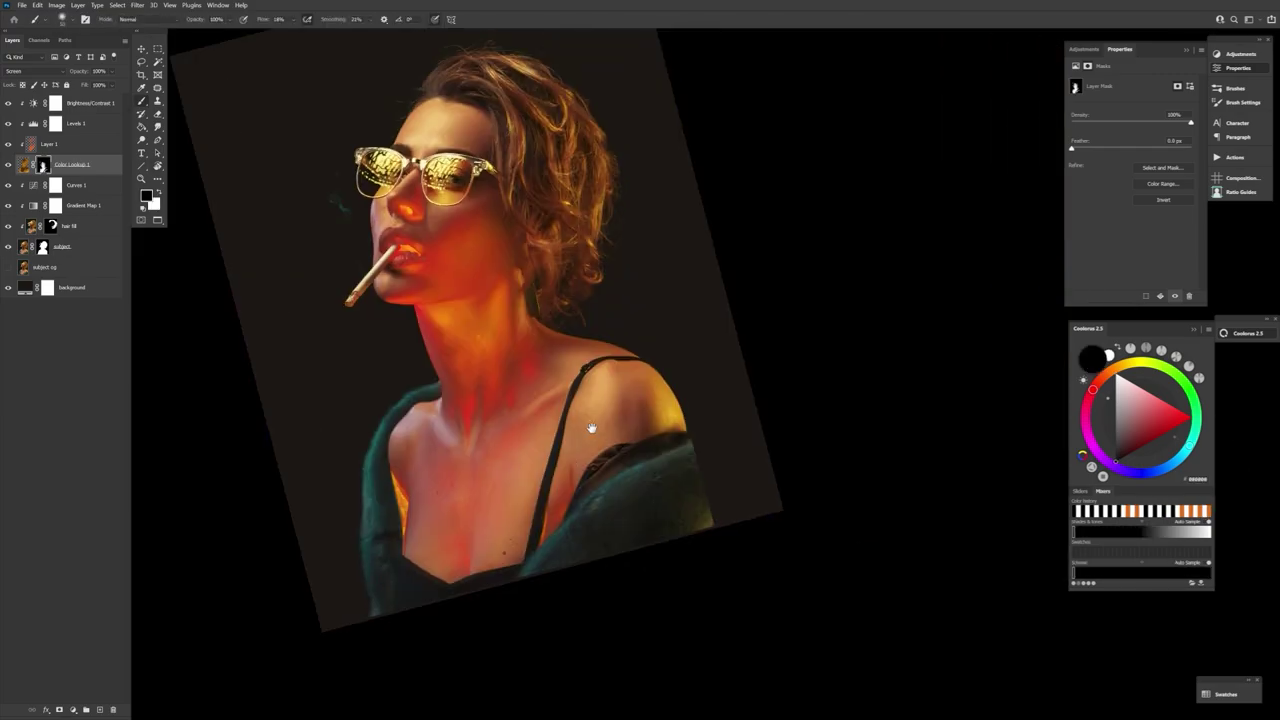
key(x)
key(r)
key(Escape)
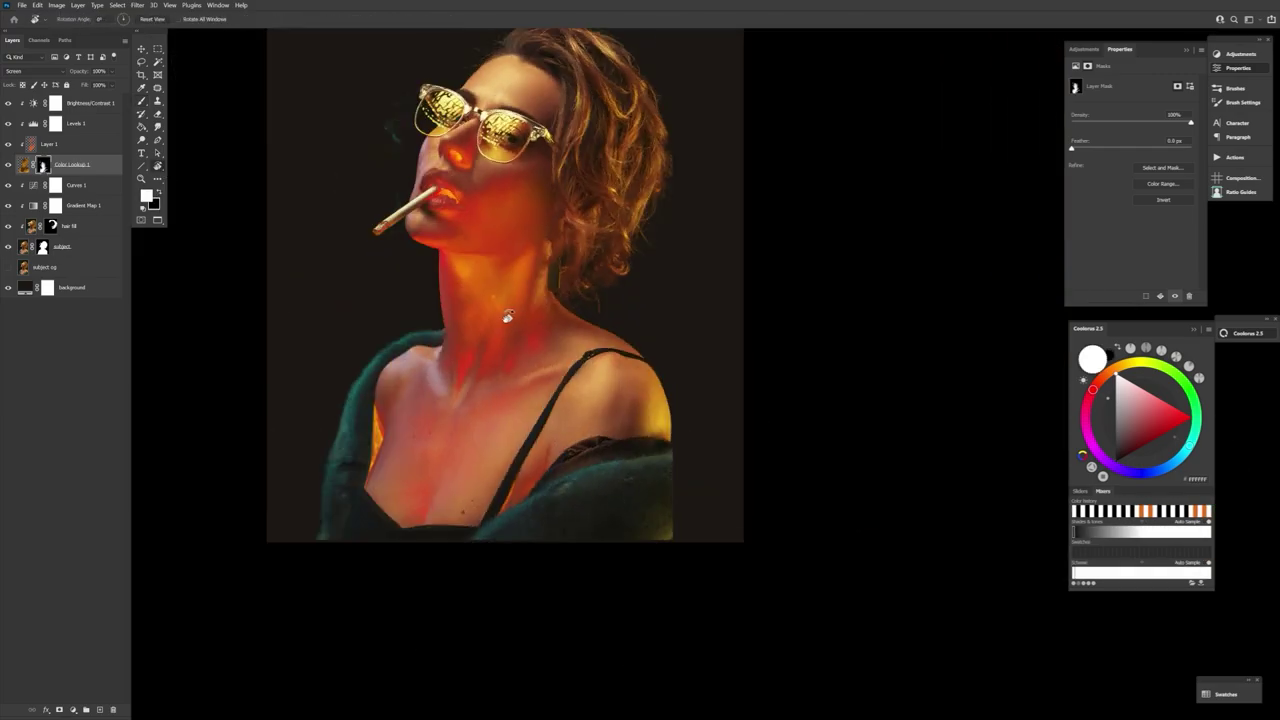
drag(506, 293, 557, 423)
key(ctrl+shift+h)
click(9, 145)
click(9, 145)
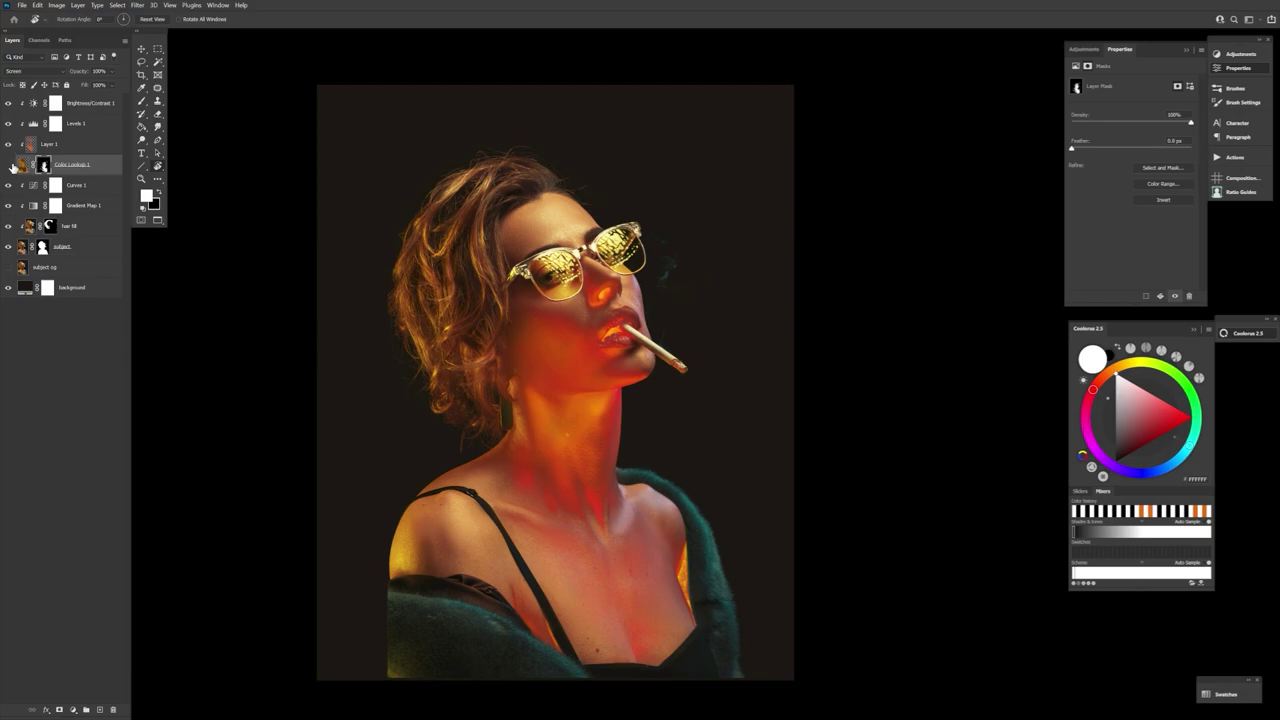
click(9, 165)
- Add a clipped Soft Light layer above Layer 1 and paint a white highlight on the lips
click(60, 144)
click(99, 709)
click(34, 71)
click(24, 238)
key(b)
key(d)
key(x)
drag(606, 342, 618, 338)
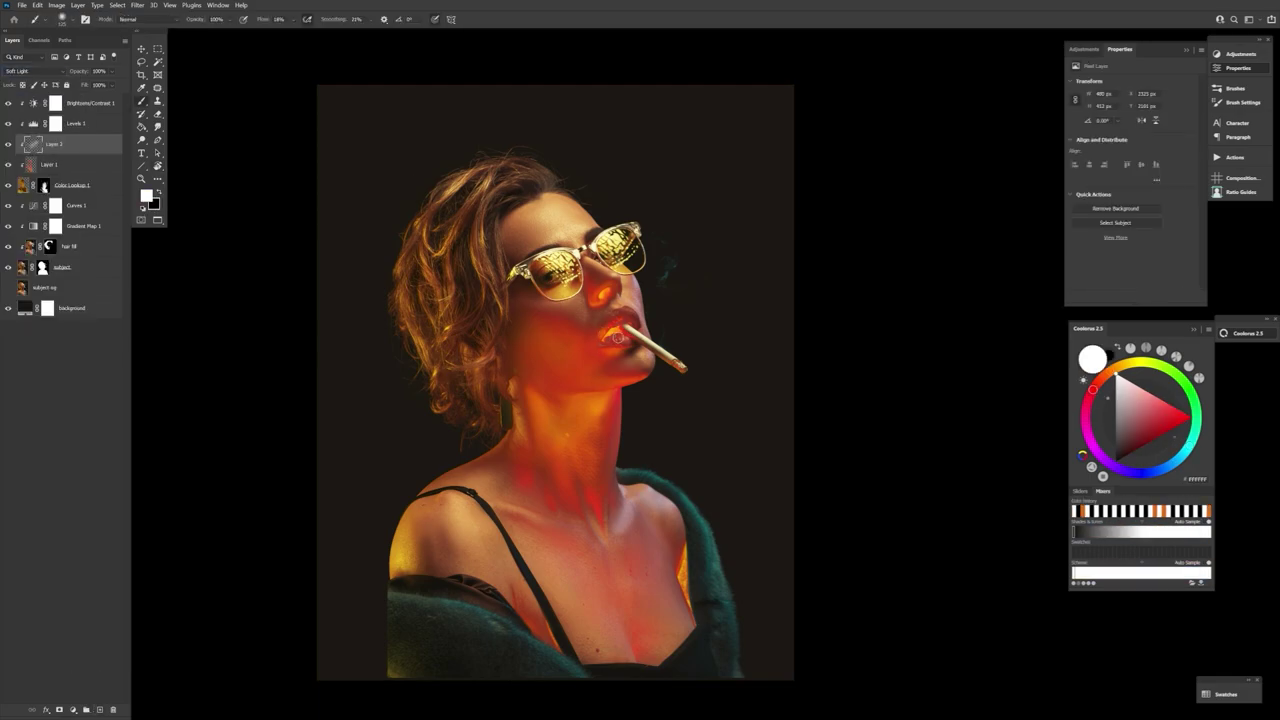
- Brighten the underside of the jaw with a short white stroke on the Soft Light layer
key(r)
drag(731, 312, 702, 465)
drag(660, 262, 696, 312)
key(ctrl+z)
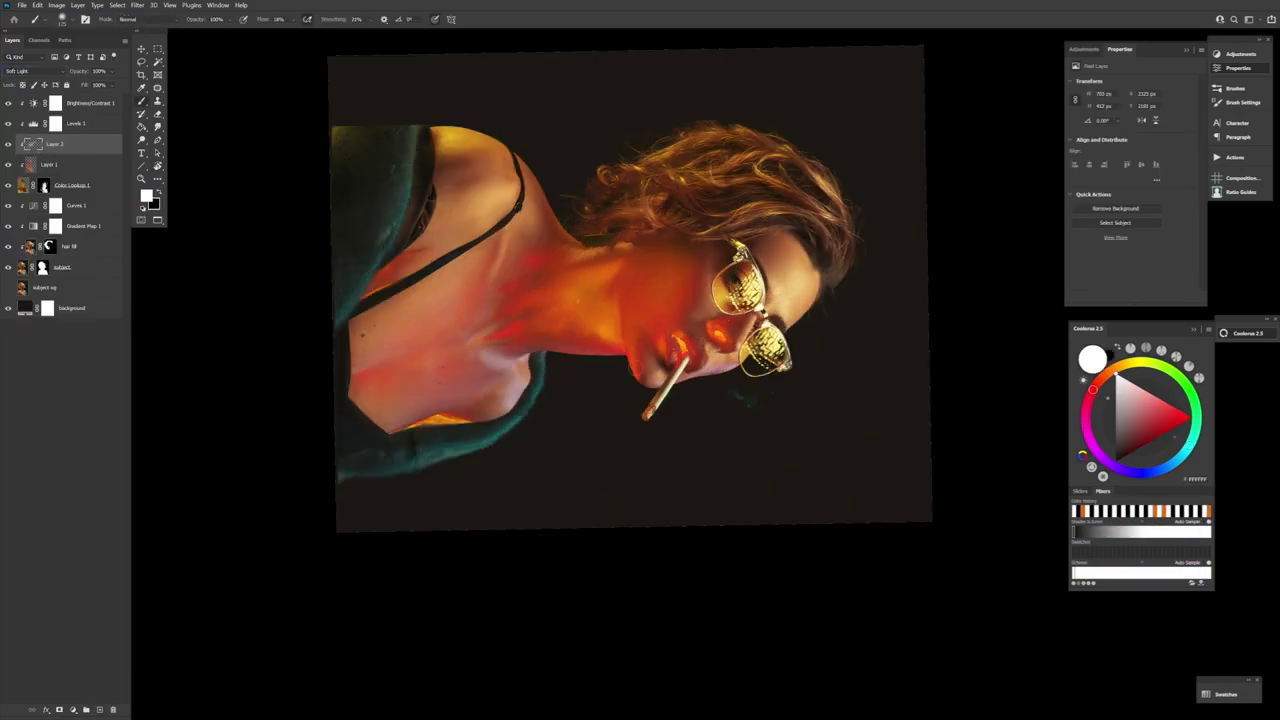
drag(628, 340, 636, 376)
- Lower the brush flow to 8% and paint faint white highlights at the base of the neck on the Soft Light layer
key(r)
drag(701, 237, 234, 160)
key(b)
key(bracketright)
key(bracketright)
key(bracketright)
key(bracketright)
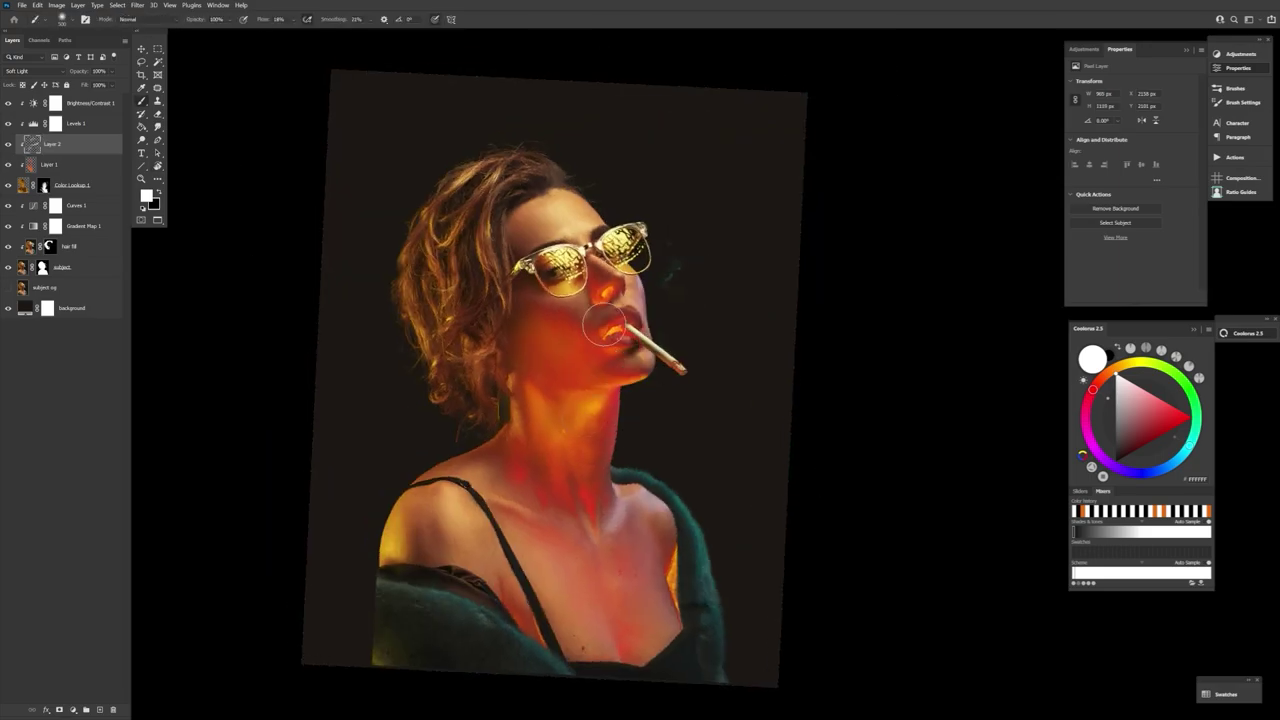
drag(264, 20, 258, 22)
key(bracketleft)
key(bracketleft)
key(bracketleft)
key(bracketleft)
key(bracketleft)
key(bracketleft)
key(bracketleft)
drag(590, 524, 568, 490)
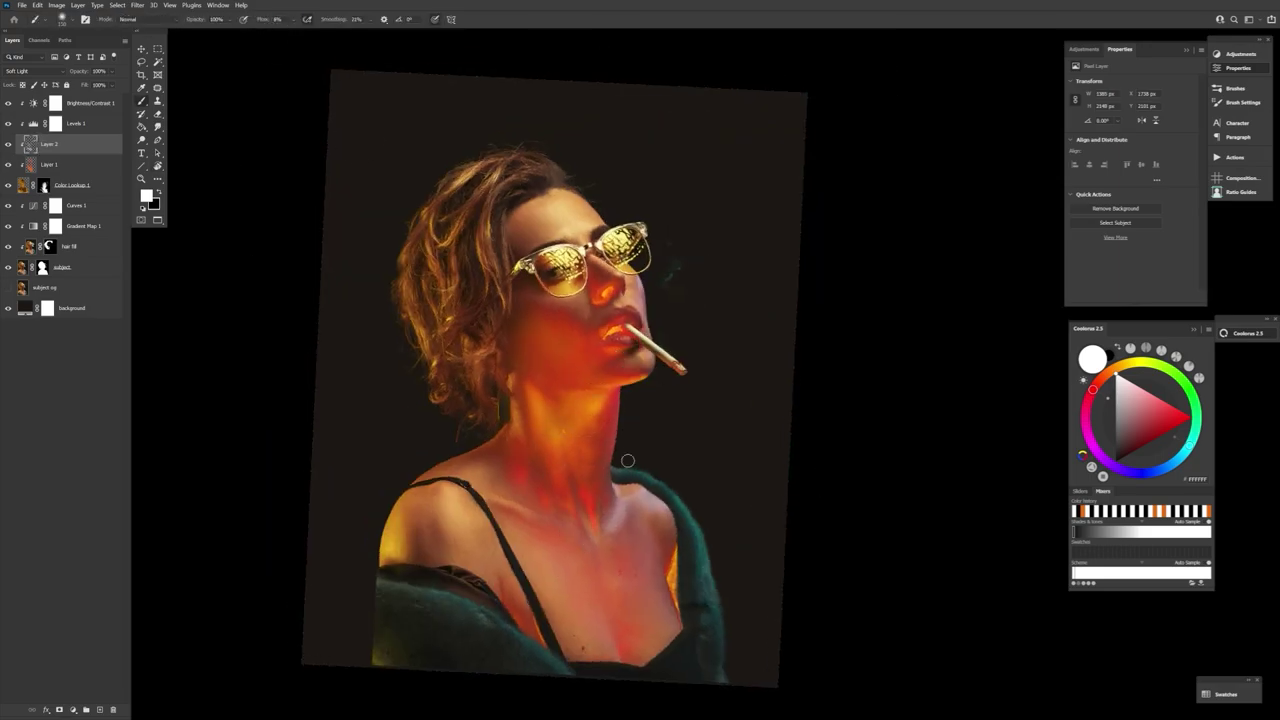
- Try a wide white highlight across the neck with an enlarged brush on the Soft Light layer
key(bracketright)
key(bracketright)
key(bracketright)
key(bracketright)
key(bracketright)
key(bracketright)
key(bracketright)
key(bracketright)
key(bracketright)
drag(563, 426, 574, 443)
key(ctrl+z)
- Add an empty layer above Curves 1 and select the Color Lookup 1 mask for painting in black
click(86, 206)
key(ctrl+alt+shift+n)
key(z)
drag(592, 524, 690, 520)
drag(508, 414, 440, 418)
click(45, 187)
key(x)
key(b)
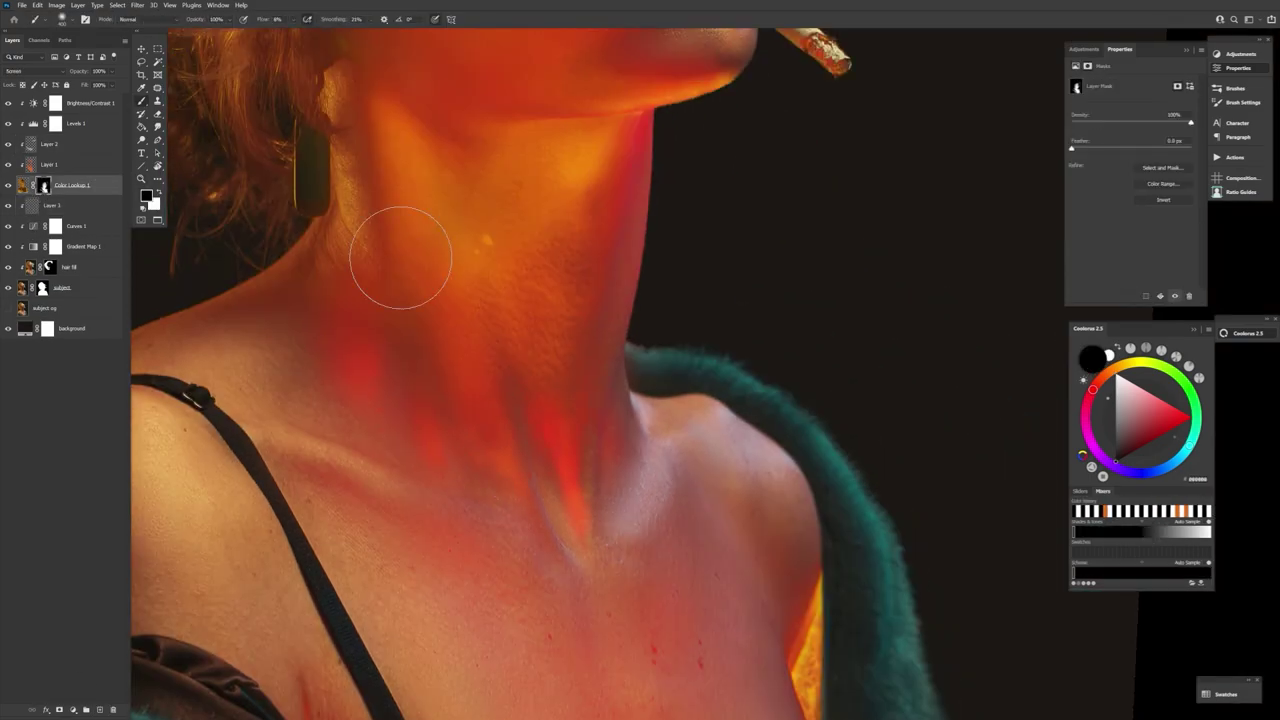
- Choose a textured brush preset and use it to break up the glow's lower edge on the neck in the mask
right_click(498, 463)
click(273, 279)
double_click(354, 204)
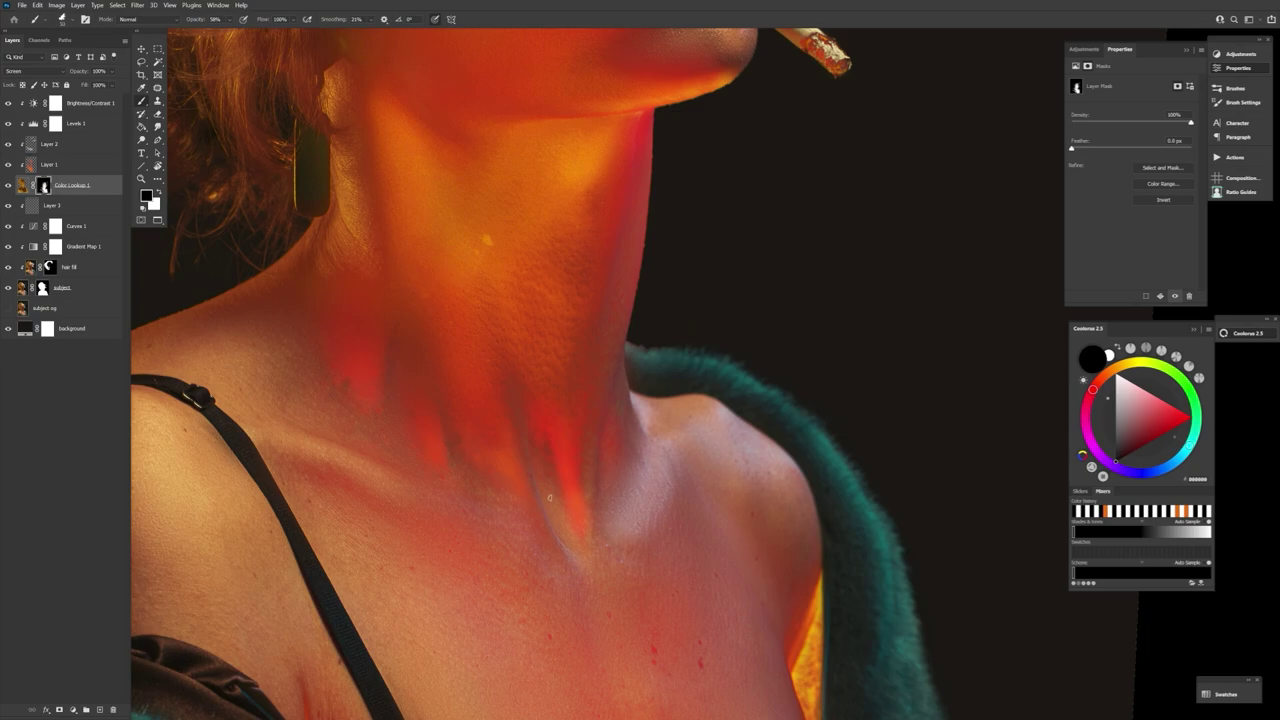
key(x)
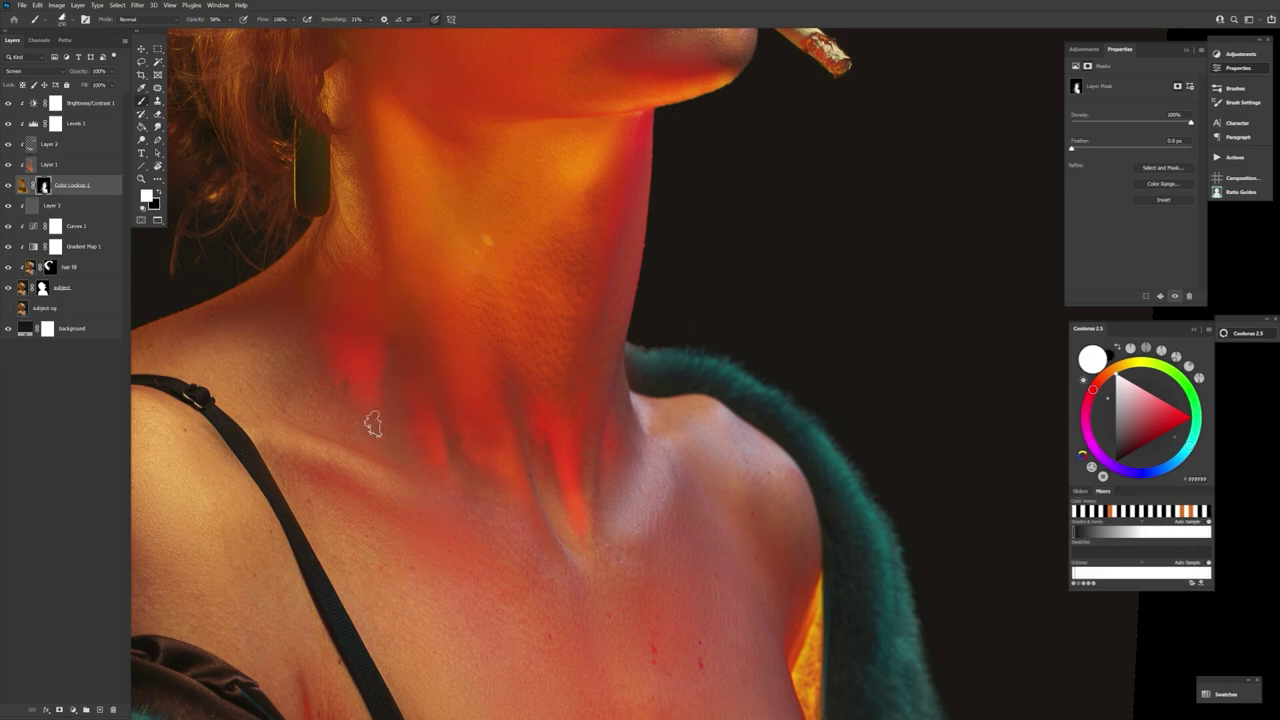
- Duplicate the Curves 1 adjustment and replace the copy's mask with a black one
key(z)
drag(492, 426, 395, 415)
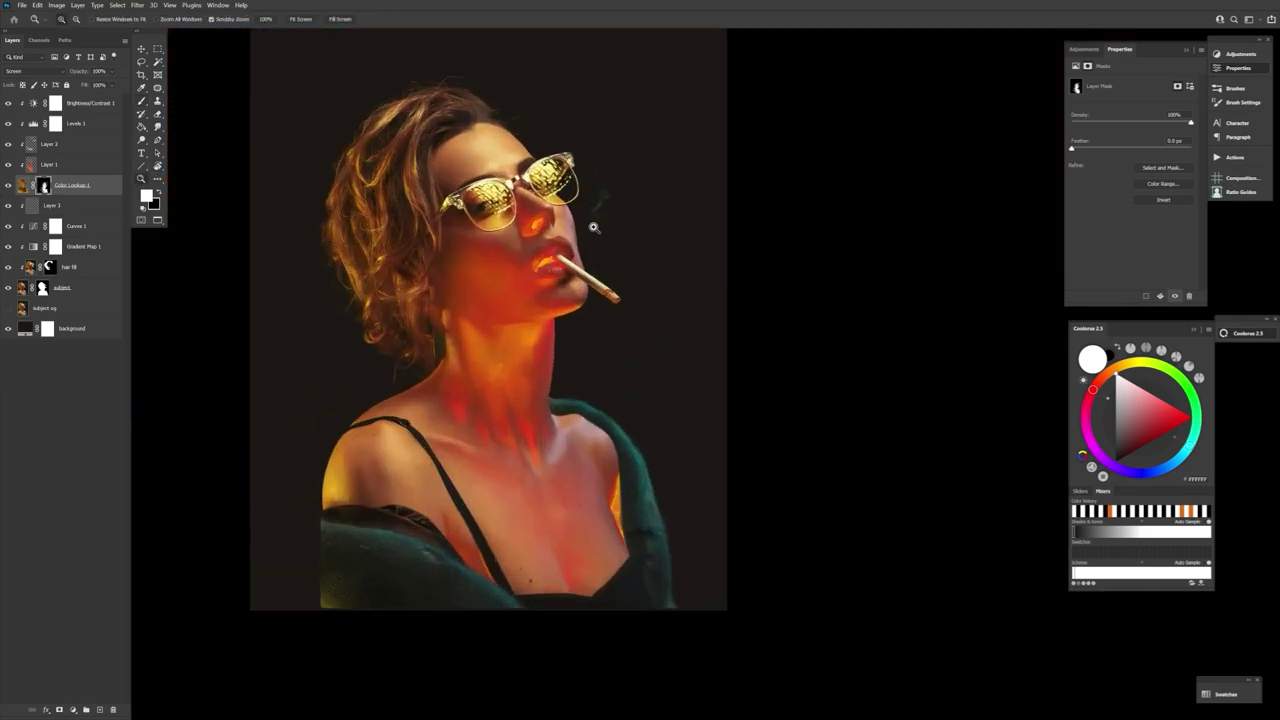
click(77, 226)
click(8, 226)
click(8, 226)
key(ctrl+j)
right_click(56, 224)
click(72, 246)
alt+click(59, 709)
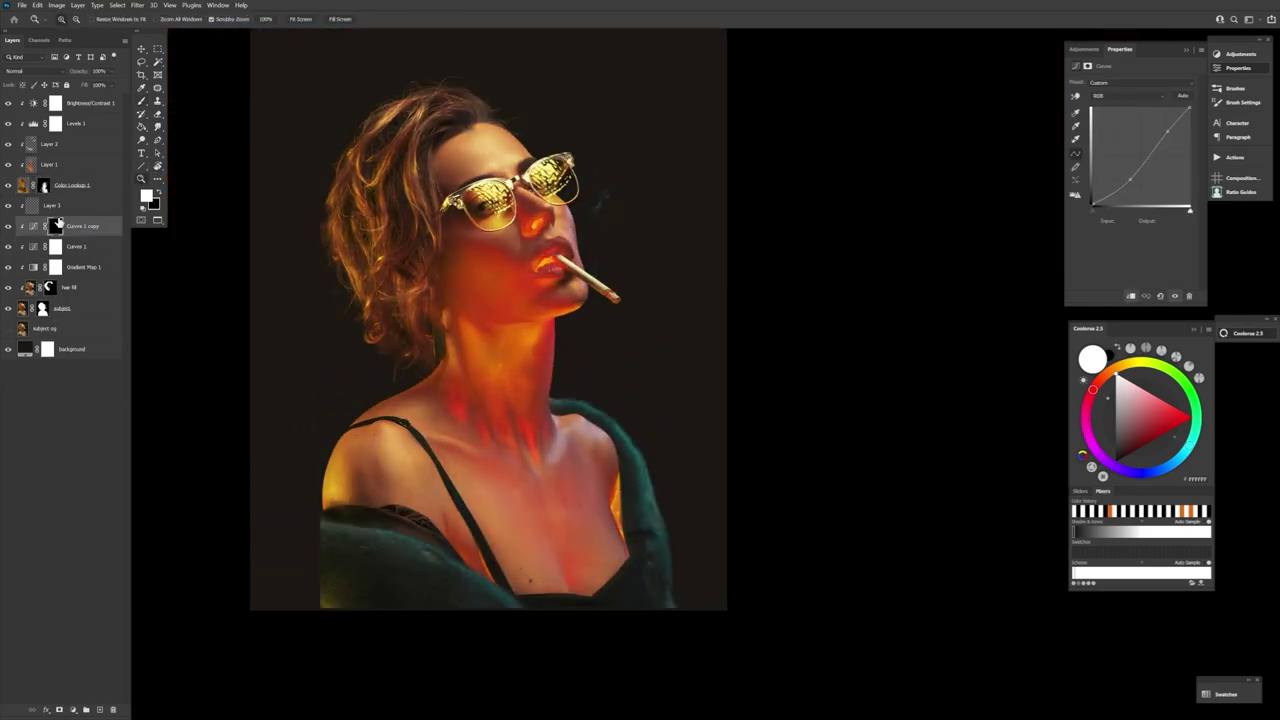
- Paint in the Curves 1 copy at the base of the neck on its mask, using the Natural brush
key(b)
drag(549, 478, 540, 462)
click(64, 19)
click(353, 229)
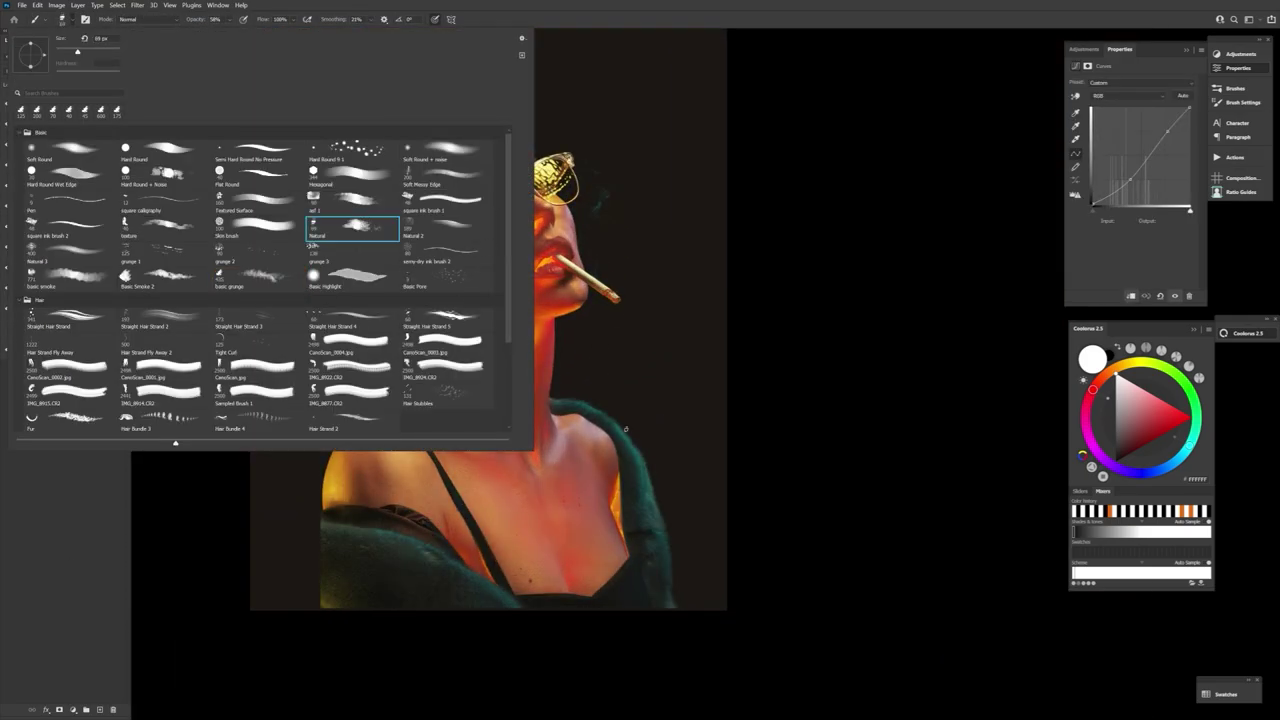
key(Return)
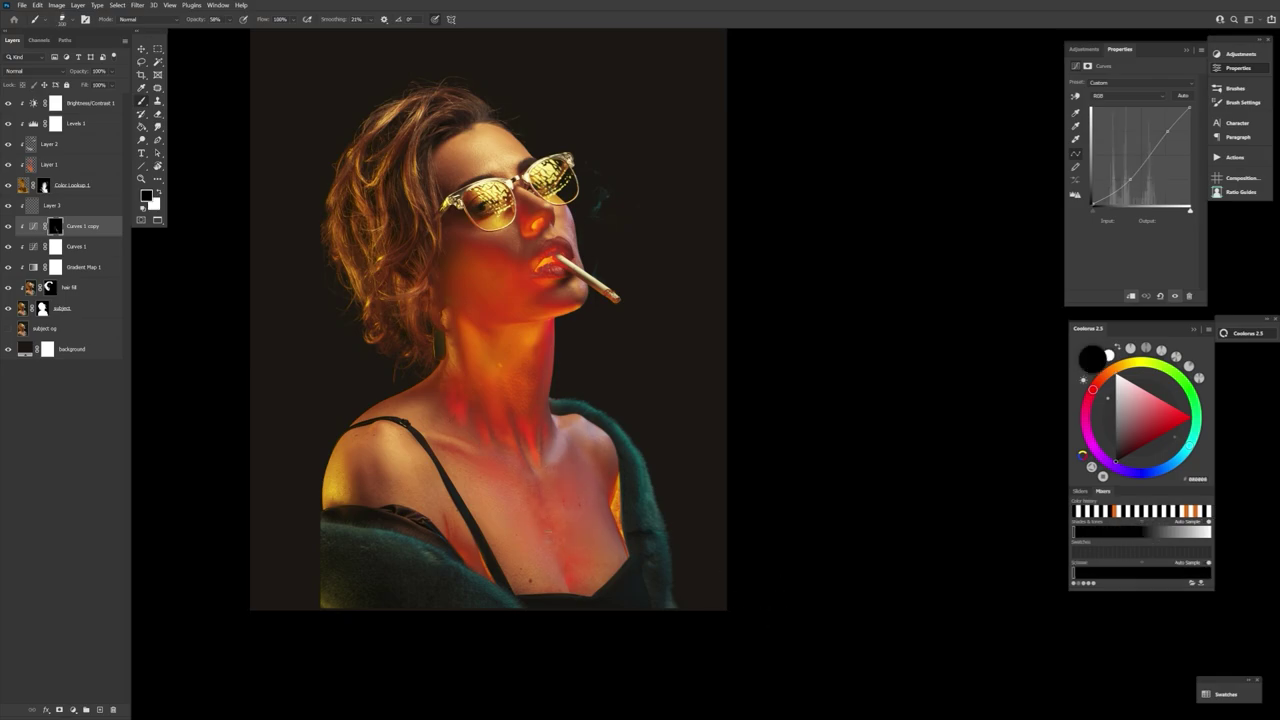
key(r)
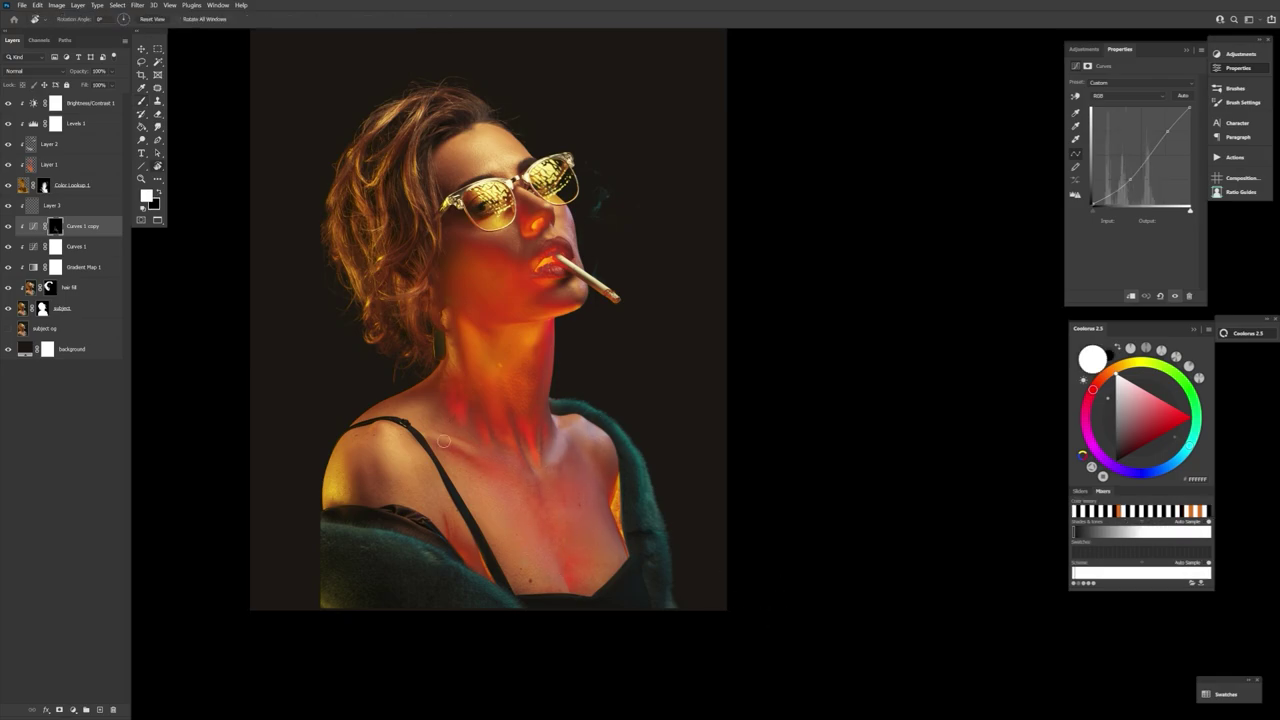
key(b)
- Switch to the Soft Round brush at 25% flow and blend the Curves 1 copy mask over the chest with a larger size
click(64, 19)
click(70, 152)
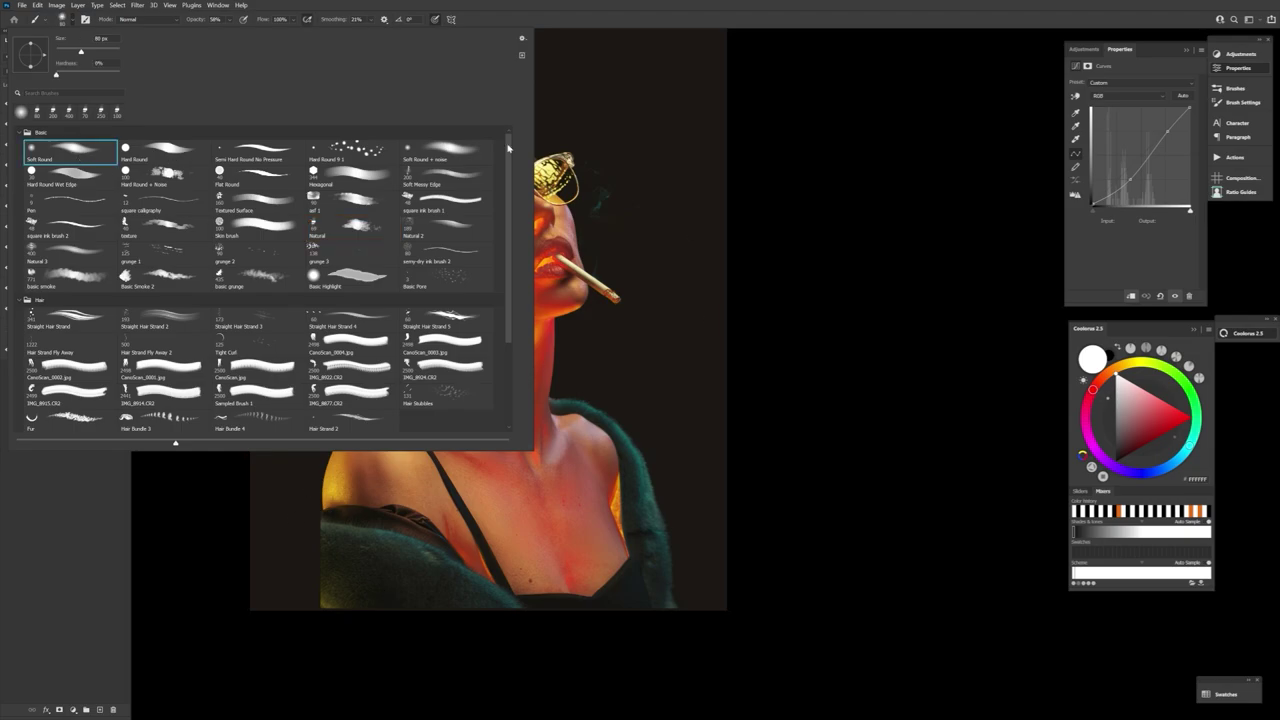
key(Return)
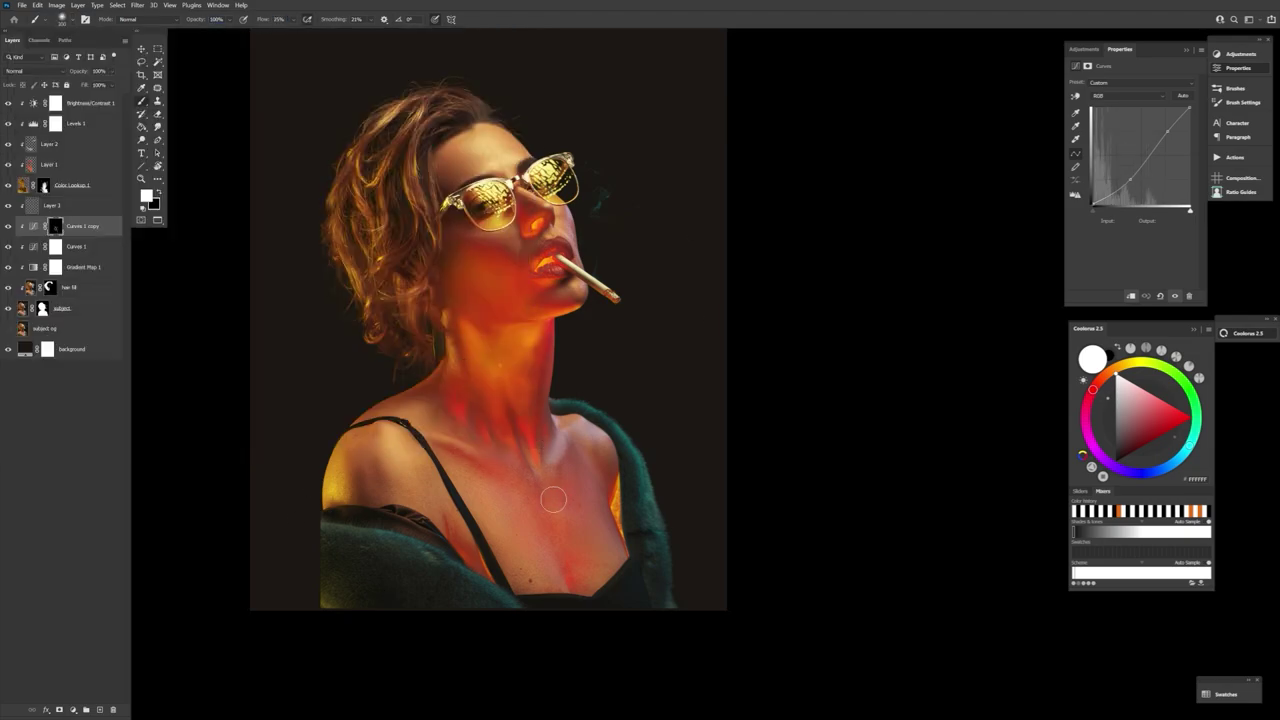
key(bracketright)
key(bracketright)
key(bracketright)
key(bracketright)
- Flip the canvas back horizontally and refine the Curves 1 copy mask over the chest and neck with a smaller white brush
key(ctrl+shift+h)
click(14, 123)
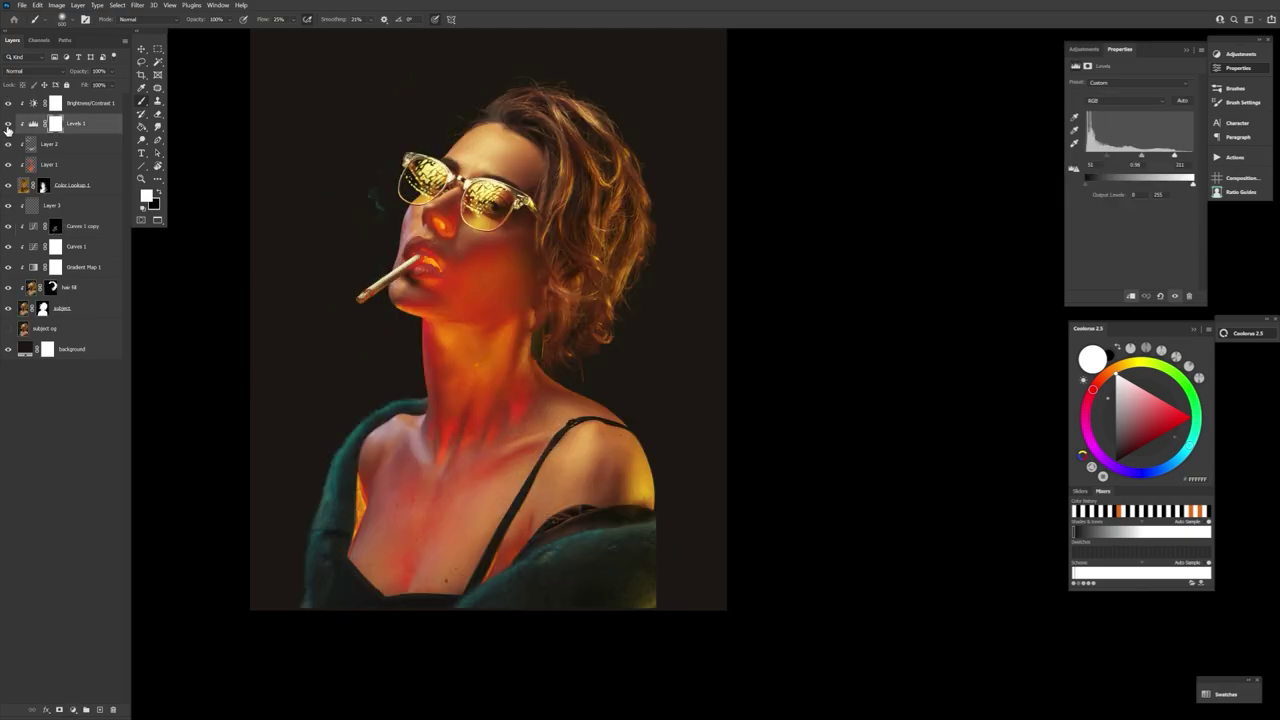
click(55, 227)
key(bracketleft)
key(bracketleft)
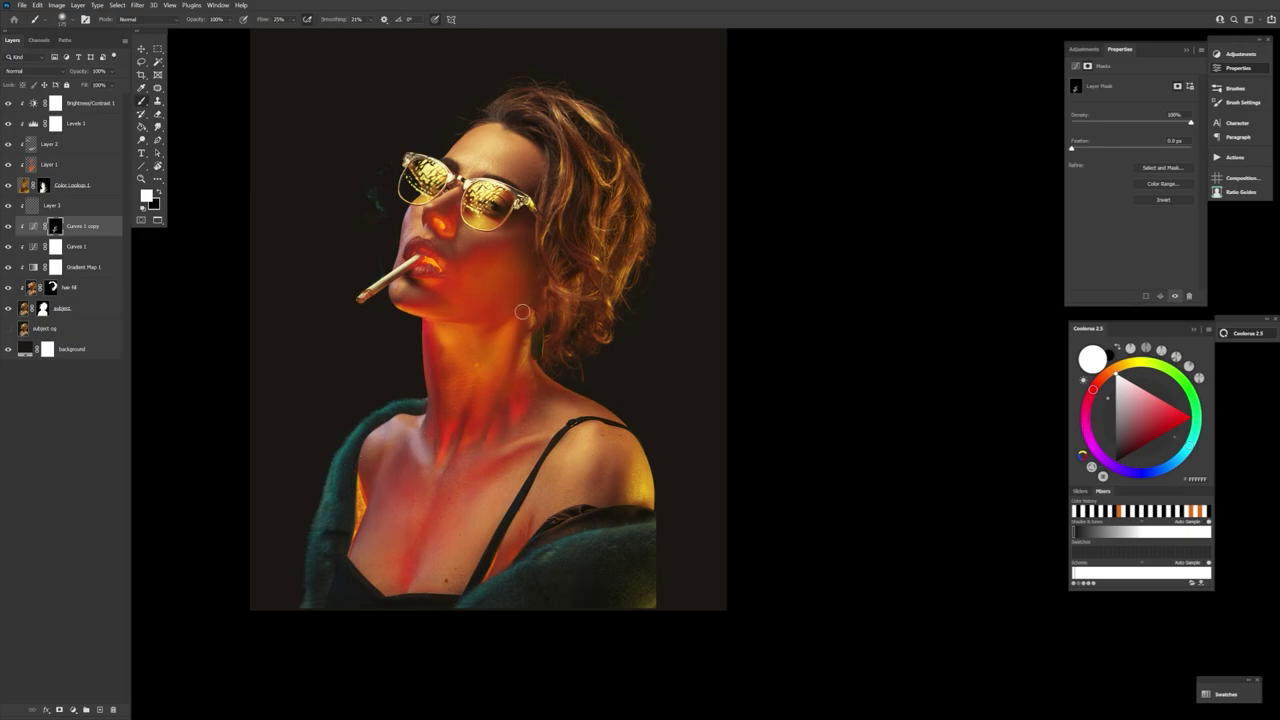
- Add an empty layer above Curves 1 copy, and set up Layer 3 above Layer 1 as a clipped Color Dodge layer with orange paint
click(63, 206)
key(ctrl+shift+alt+n)
drag(63, 226, 62, 155)
click(146, 195)
click(469, 352)
key(Return)
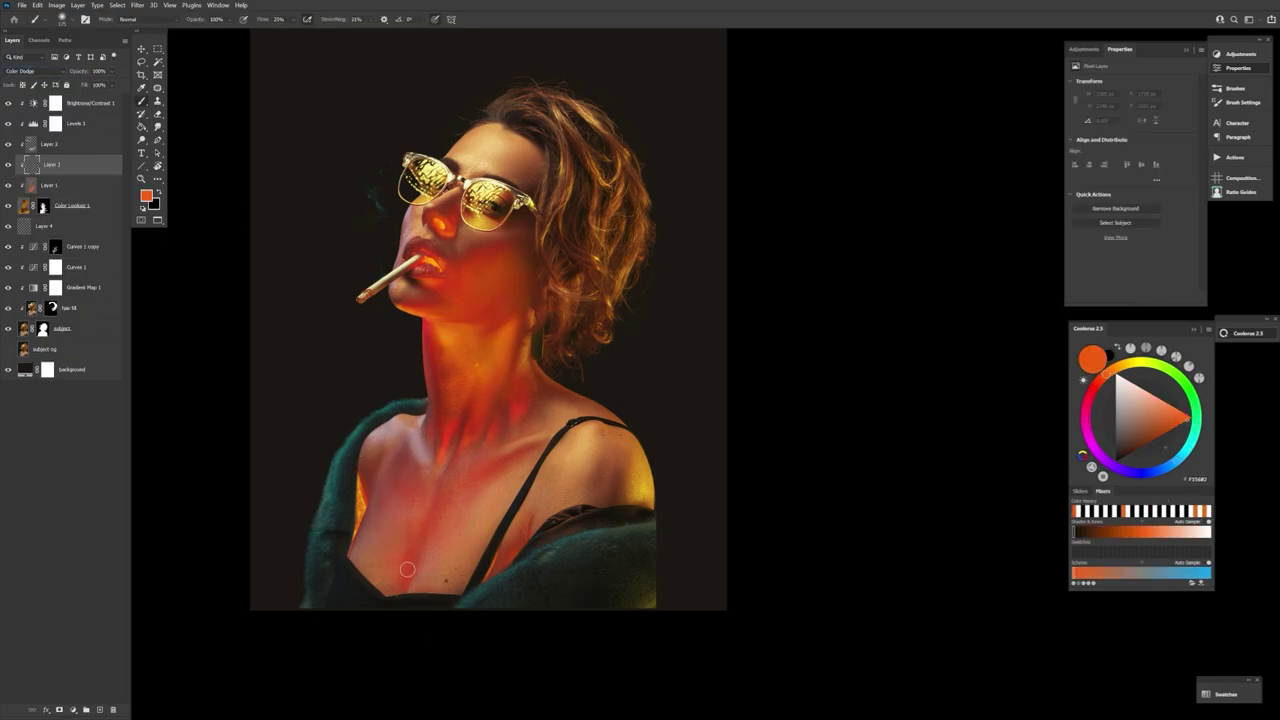
- Paint orange on Layer 3 over the centre of the chest and the neck, enlarging the soft brush for broader strokes
drag(407, 569, 405, 582)
key(])
key(])
key(])
key(])
key(])
key(])
key(])
drag(448, 395, 465, 449)
- Blend the orange paint on Layer 3 over the neck and chest with the Smudge tool, using a much larger brush size
key([)
key([)
key([)
key([)
key([)
key([)
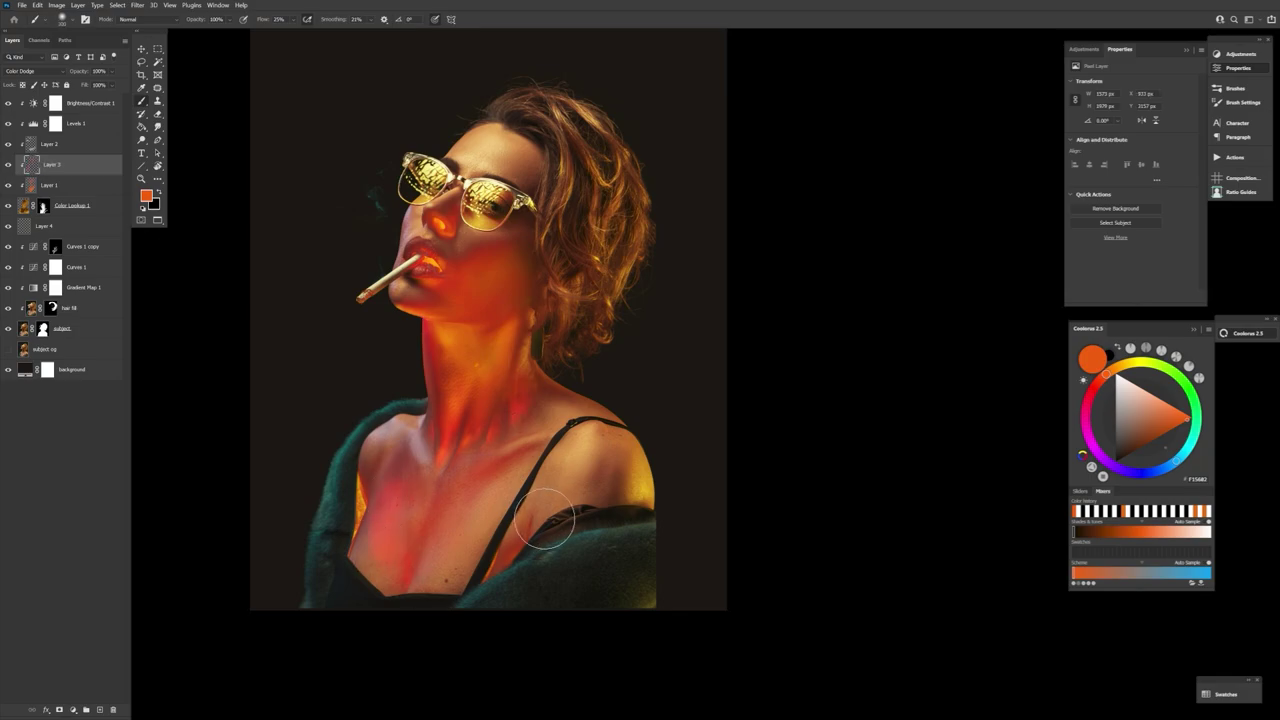
click(158, 128)
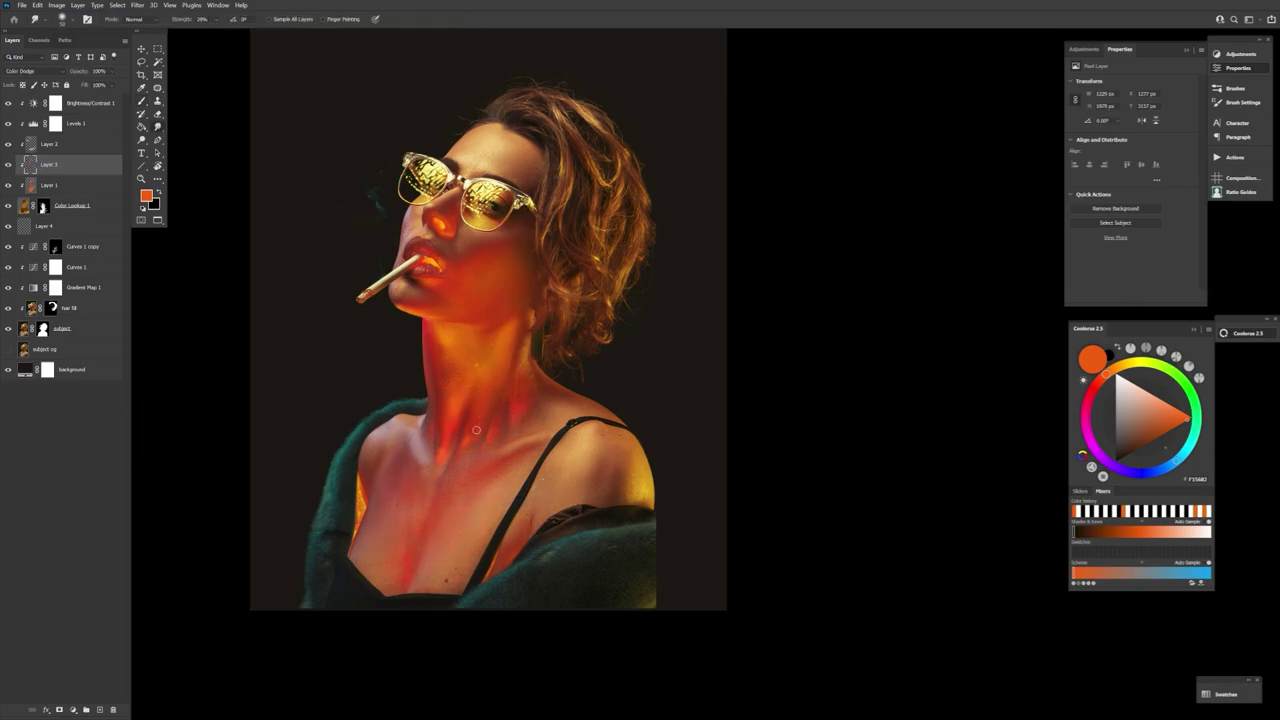
key(b)
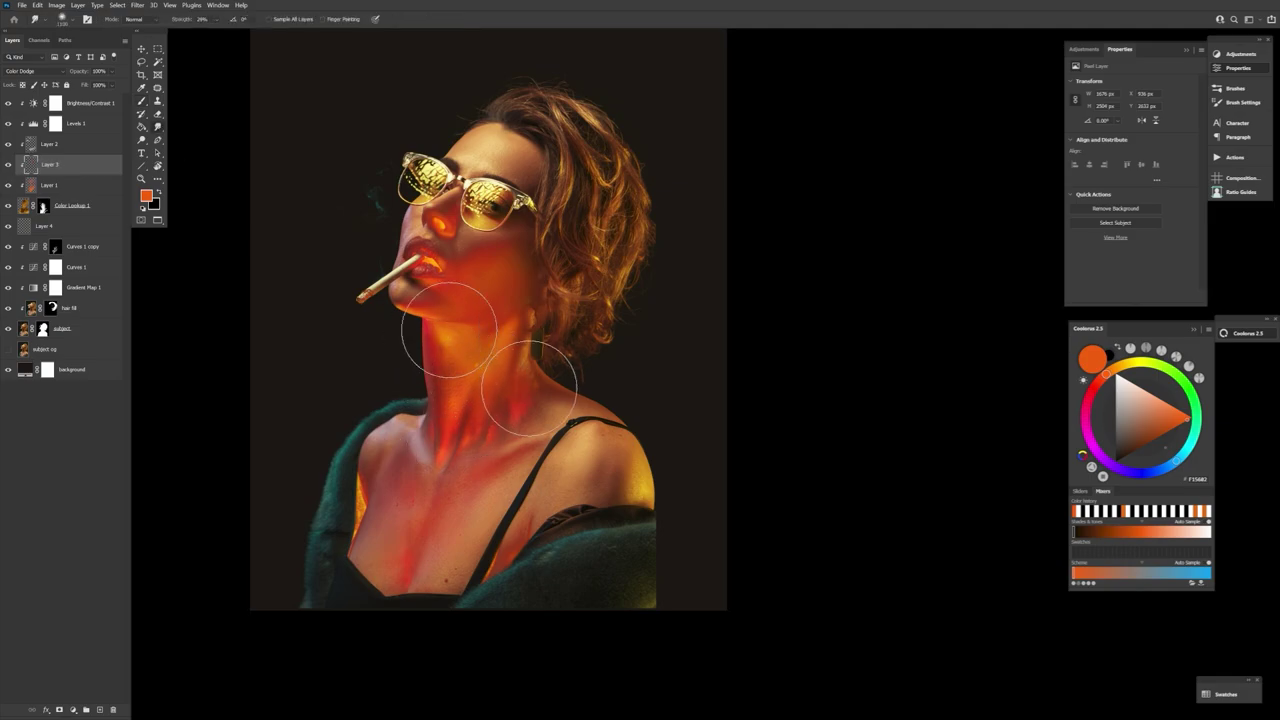
key(r)
key(bracketright)
key(bracketright)
key(bracketright)
- Paint white on the Curves 1 copy mask from the neck across the chest with the Brush, comparing the adjustment off and on
click(55, 247)
key(b)
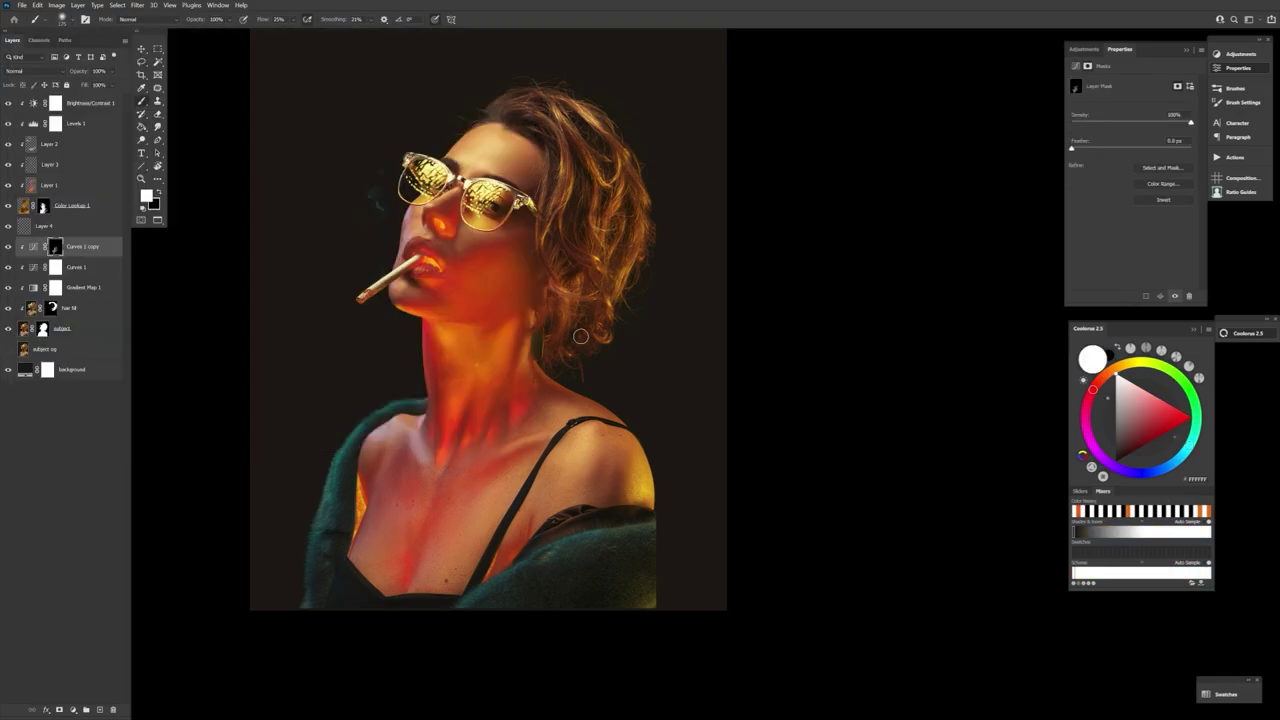
mouse_move(439, 365)
mouse_down()
mouse_move(462, 495)
mouse_move(449, 484)
mouse_move(418, 540)
mouse_up()
key(bracketright)
key(bracketright)
key(bracketright)
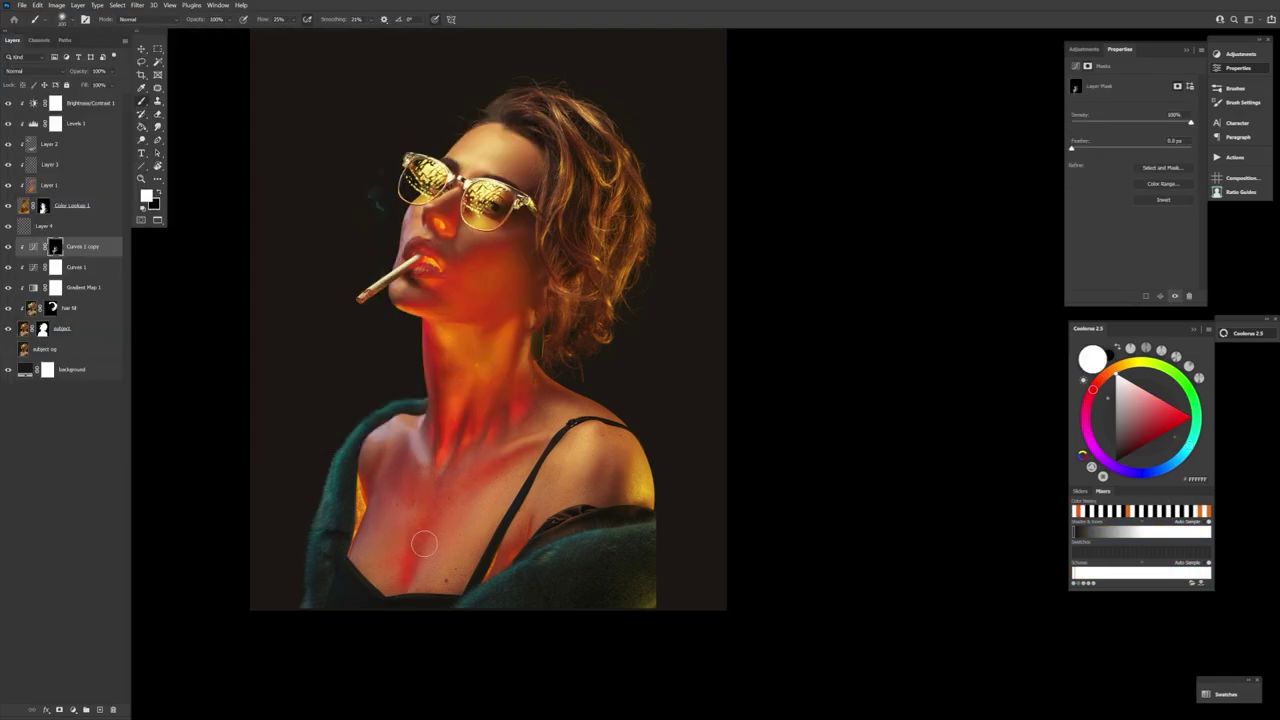
click(9, 247)
click(9, 247)
drag(400, 538, 364, 511)
- Try a stroke at 100% flow with a larger brush on the Curves 1 copy mask over the lower chest, and undo it
key(0)
key(bracketright)
drag(506, 528, 431, 582)
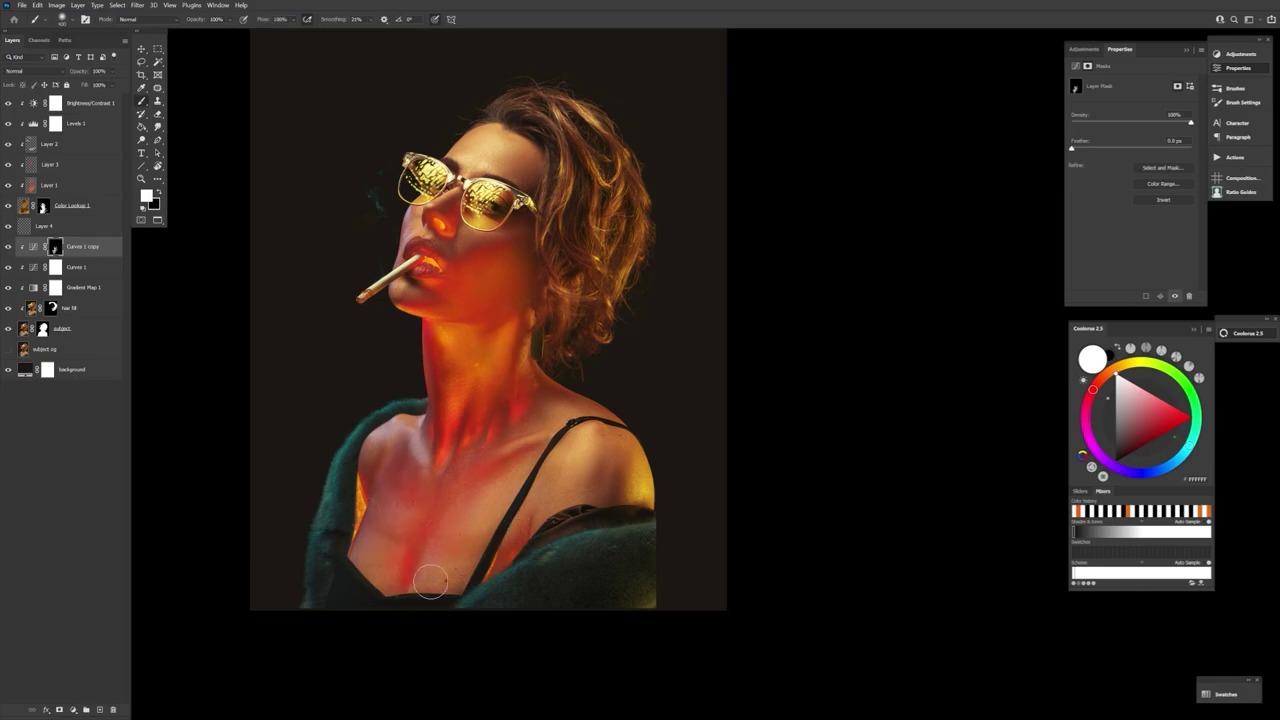
key(ctrl+z)
- Compare Layer 1 off and on, and paint orange on it along the chest edge beside the fur coat
click(77, 231)
click(9, 186)
click(9, 186)
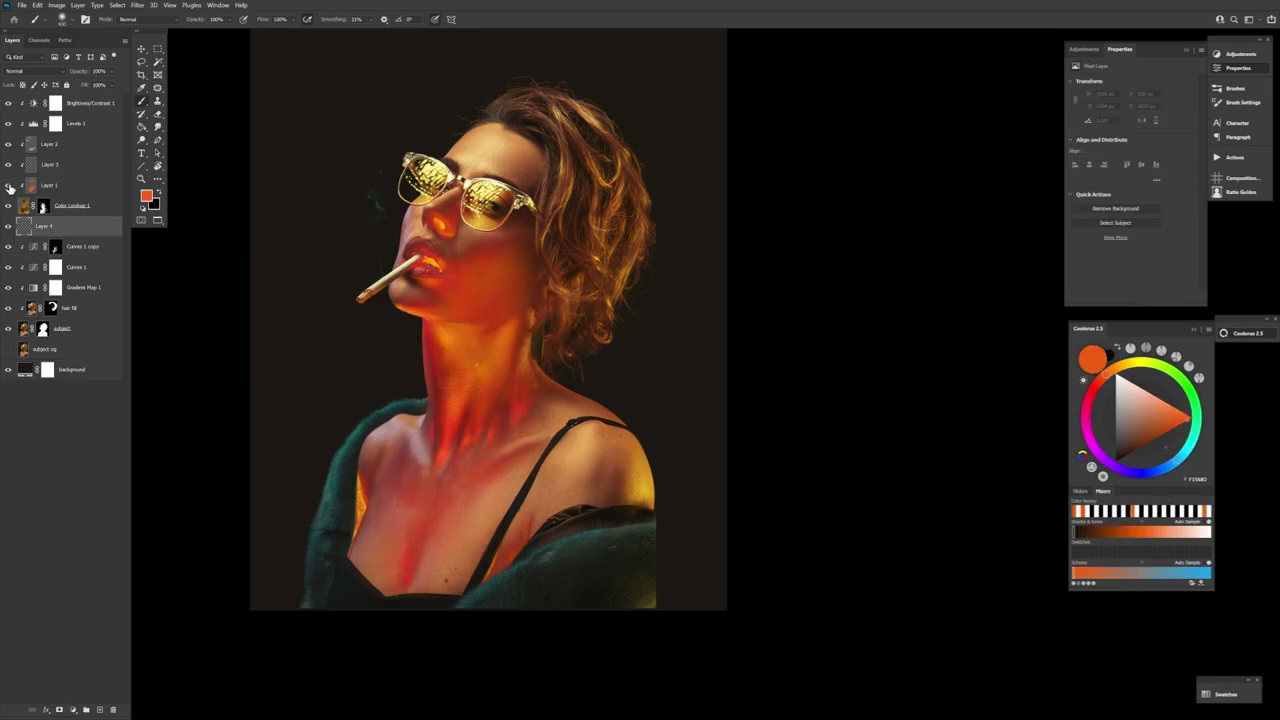
click(48, 185)
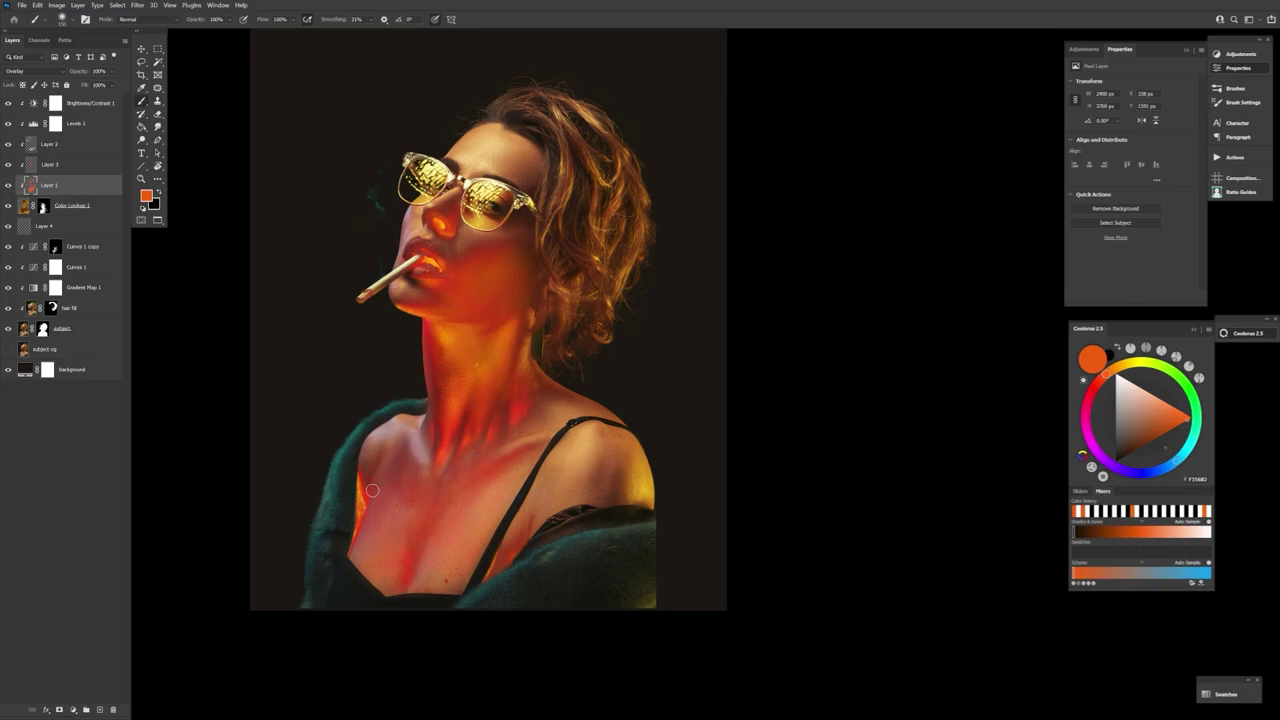
key(bracketright)
key(bracketright)
key(bracketright)
key(bracketright)
drag(370, 489, 368, 472)
- Paint black at reduced flow on the Color Lookup 1 mask over the upper lip, varying the brush size to take back the glow
key(shift+3)
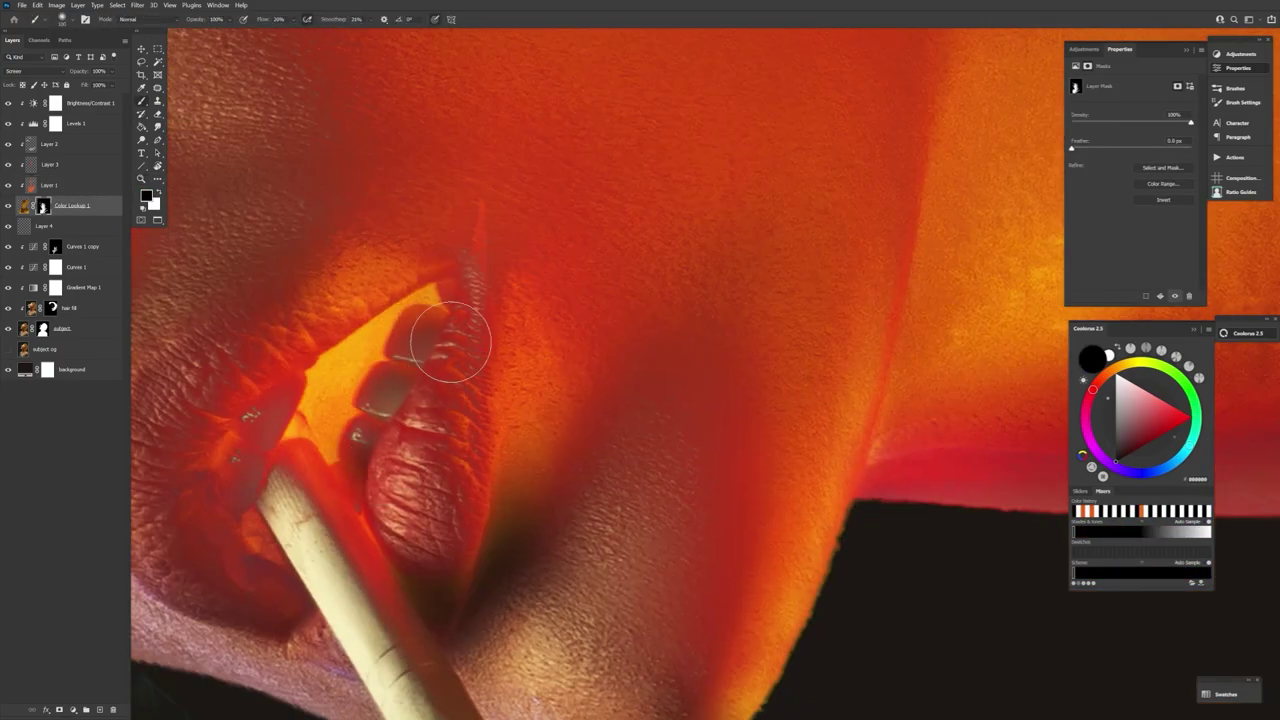
key(bracketright)
key(bracketright)
key(bracketright)
key(bracketright)
key(bracketright)
key(bracketright)
key(bracketright)
key(bracketright)
mouse_move(231, 430)
mouse_down()
mouse_move(172, 497)
mouse_move(270, 428)
mouse_move(249, 493)
mouse_move(203, 400)
mouse_up()
key(bracketleft)
key(bracketleft)
key(bracketleft)
key(bracketleft)
key(bracketright)
key(bracketright)
key(bracketright)
key(bracketright)
key(bracketleft)
key(bracketleft)
key(bracketleft)
key(bracketleft)
key(bracketleft)
key(bracketleft)
- Paint white on the Color Lookup 1 mask along the upper lip's inner edge and the skin just above it to restore the glow
key(x)
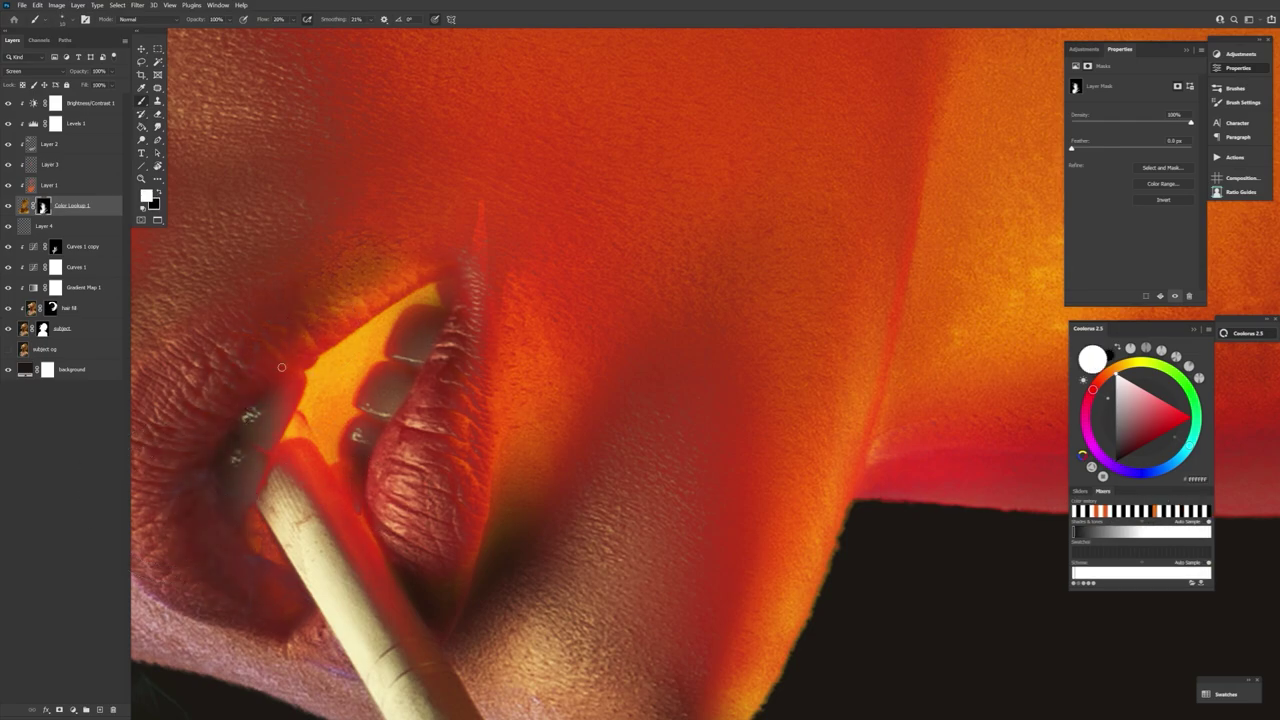
key(bracketright)
key(bracketright)
key(bracketright)
scroll(634, 508, down, 2)
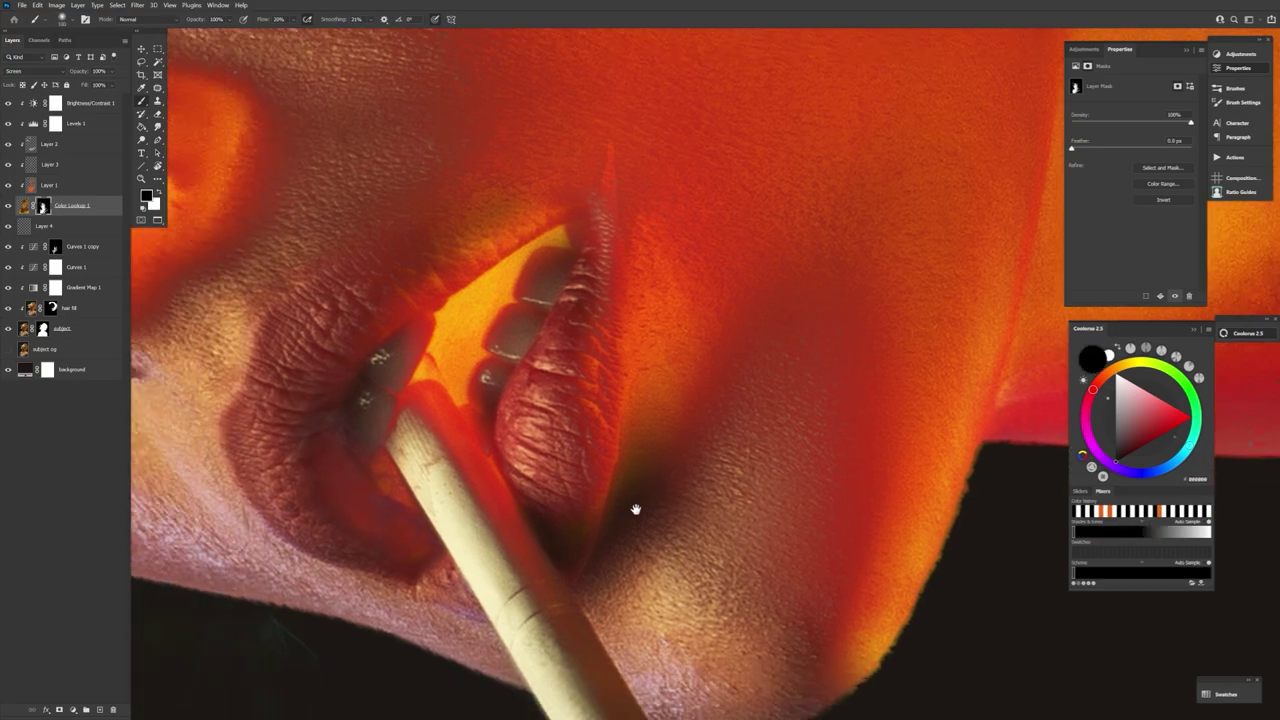
scroll(343, 375, down, 2)
scroll(343, 375, up, 3)
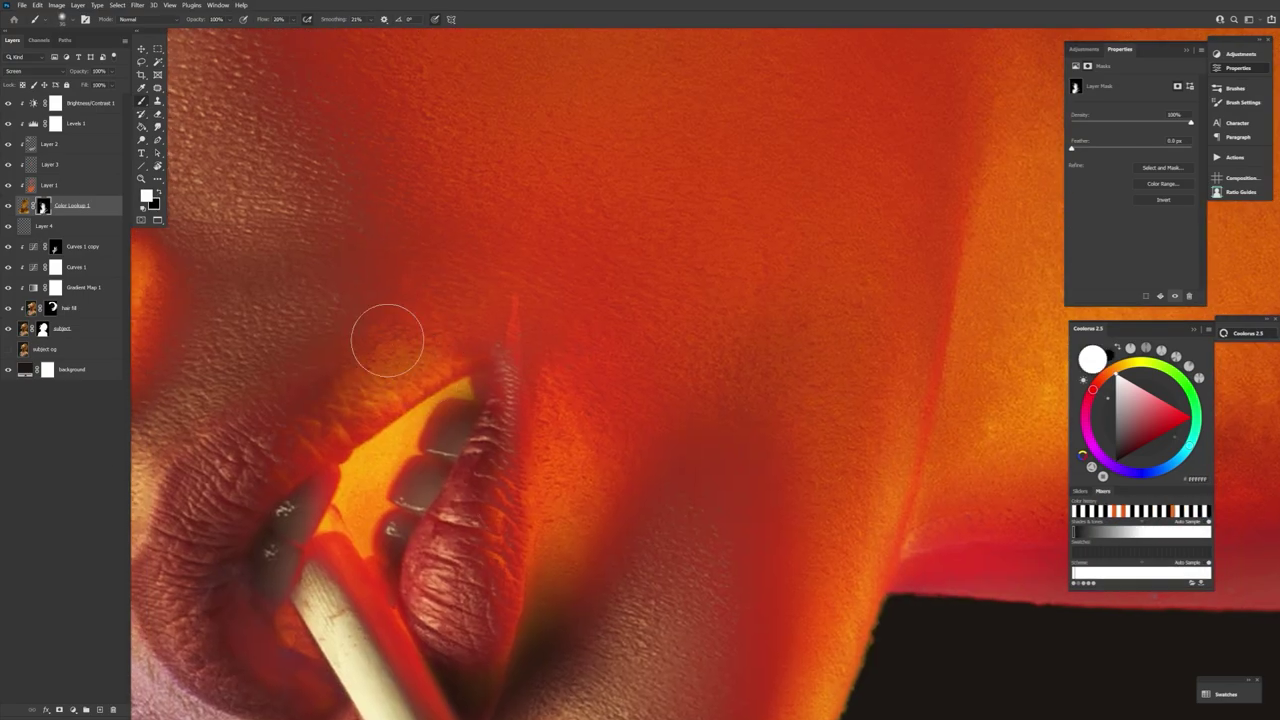
key(bracketright)
key(bracketright)
key(bracketright)
key(bracketright)
key(bracketright)
key(bracketright)
key(bracketright)
key(bracketright)
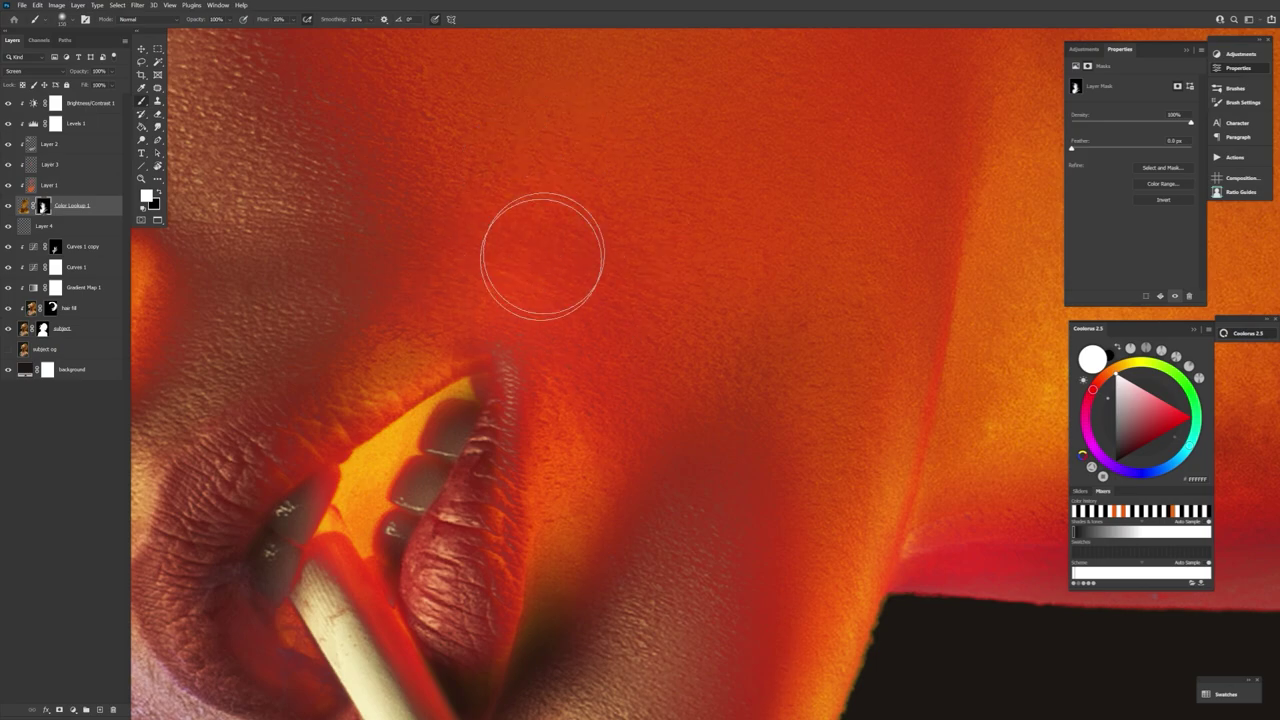
- Paint white on the Color Lookup 1 mask over the darker patch on the cheek beside the mouth
drag(702, 342, 613, 484)
double_click(157, 166)
double_click(141, 180)
key(r)
drag(790, 420, 535, 575)
key(b)
mouse_move(703, 347)
mouse_down()
mouse_move(580, 437)
mouse_move(623, 397)
mouse_move(632, 443)
mouse_move(604, 454)
mouse_up()
- Soften the glow's edge on the cheek toward the hair by alternating black and white on the Color Lookup 1 mask with varied brush sizes
key(x)
key(bracketright)
key(bracketright)
key(bracketright)
key(bracketright)
key(bracketright)
key(x)
key(bracketleft)
key(bracketleft)
key(bracketleft)
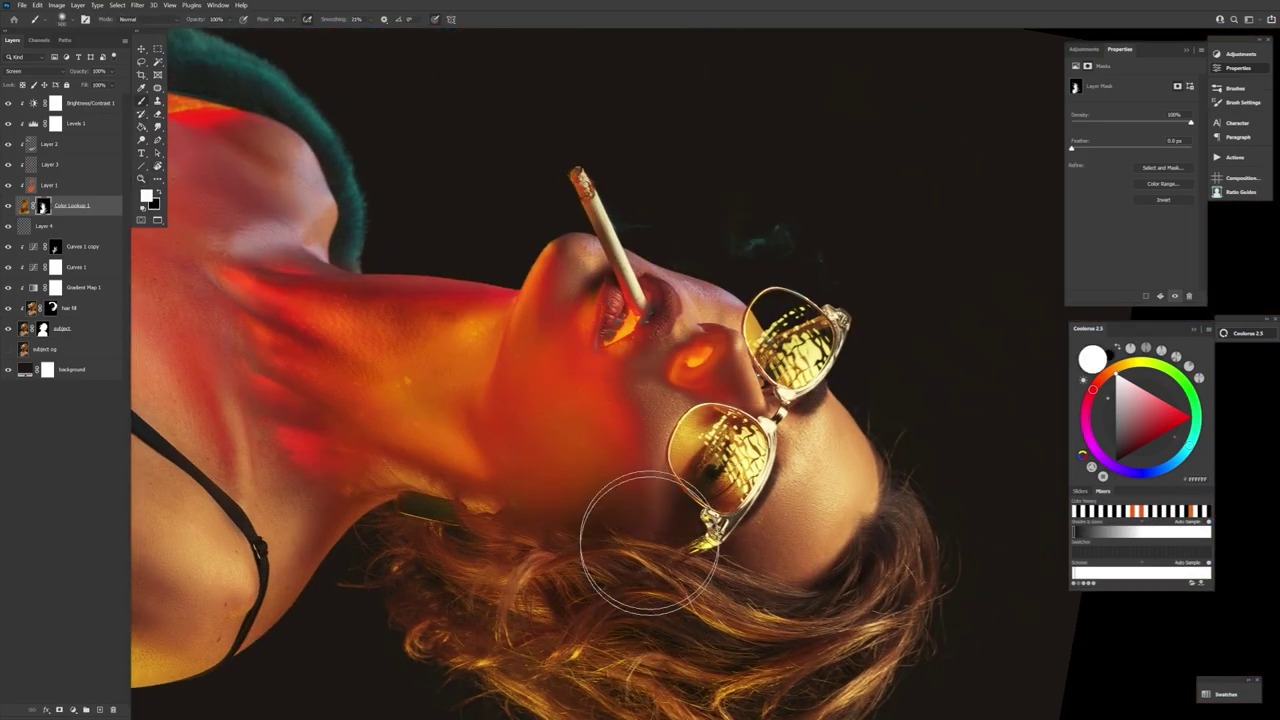
key(bracketleft)
key(bracketleft)
key(bracketleft)
key(bracketleft)
key(bracketleft)
key(bracketleft)
key(bracketleft)
key(bracketleft)
key(bracketleft)
key(bracketleft)
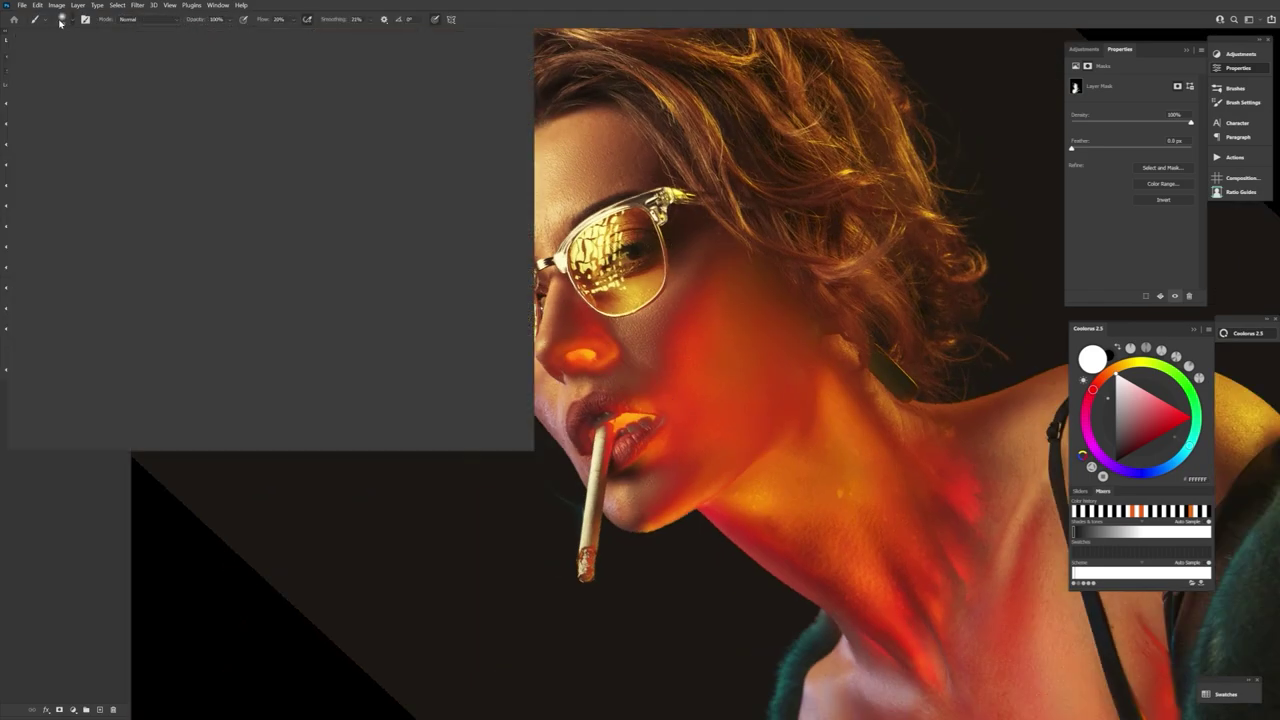
- Choose a fine brush at 100% flow and paint thin strokes on the Color Lookup 1 mask at the hair beside the glasses
click(62, 19)
key(Escape)
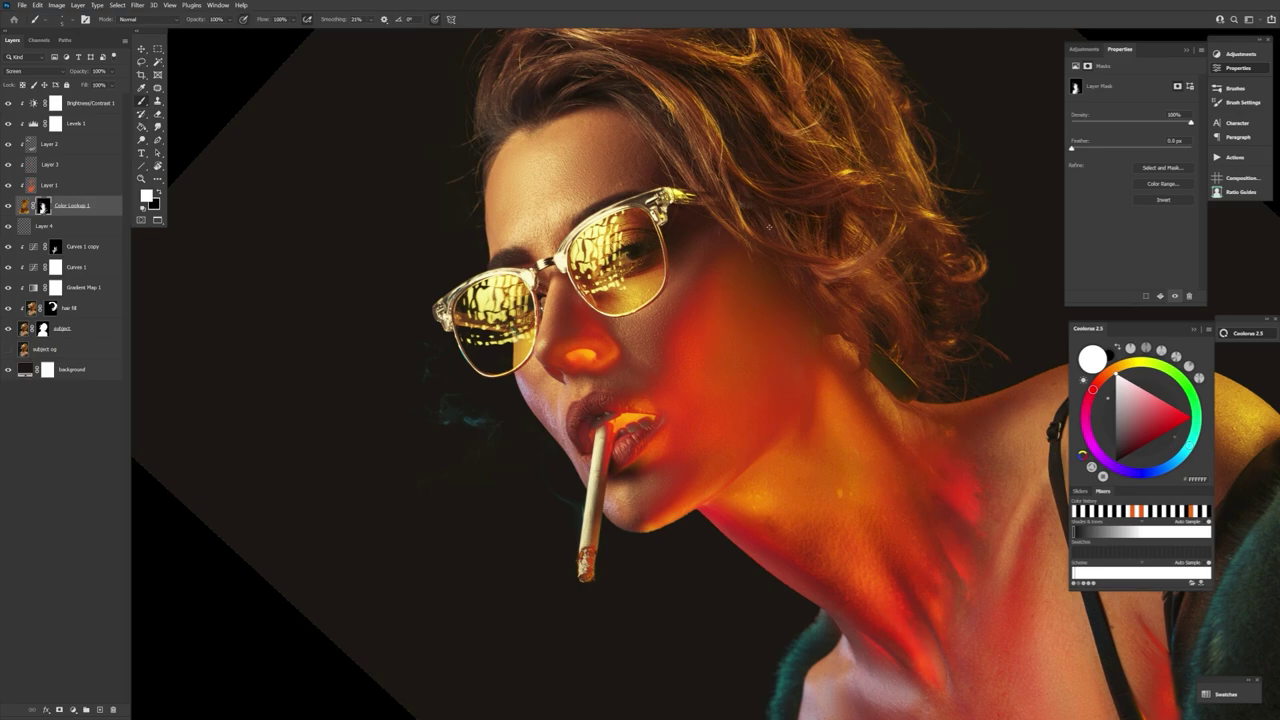
key(bracketright)
key(bracketright)
key(bracketright)
key(bracketright)
mouse_move(769, 227)
mouse_down()
mouse_move(746, 280)
mouse_move(731, 235)
mouse_up()
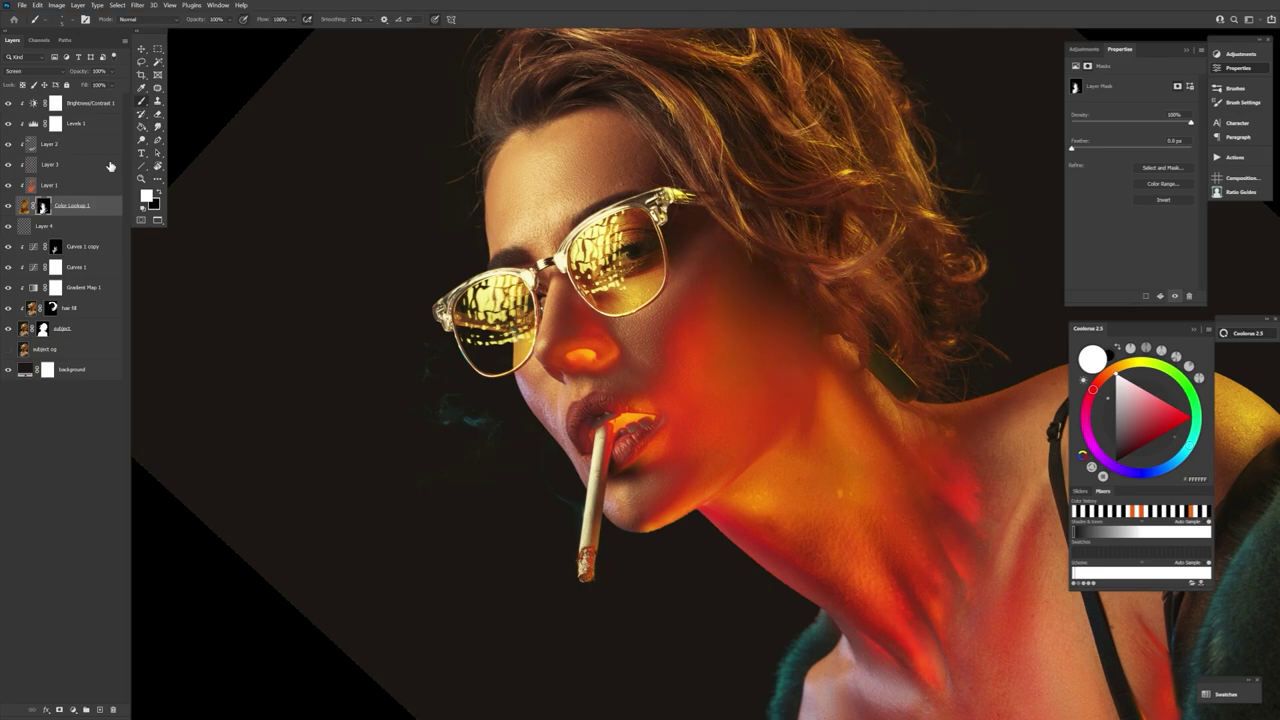
key(Escape)
- Return to a soft brush and touch up the Color Lookup 1 mask around the lower lip and chin with black and white
mouse_move(668, 347)
mouse_down()
mouse_move(306, 358)
mouse_move(400, 385)
mouse_up()
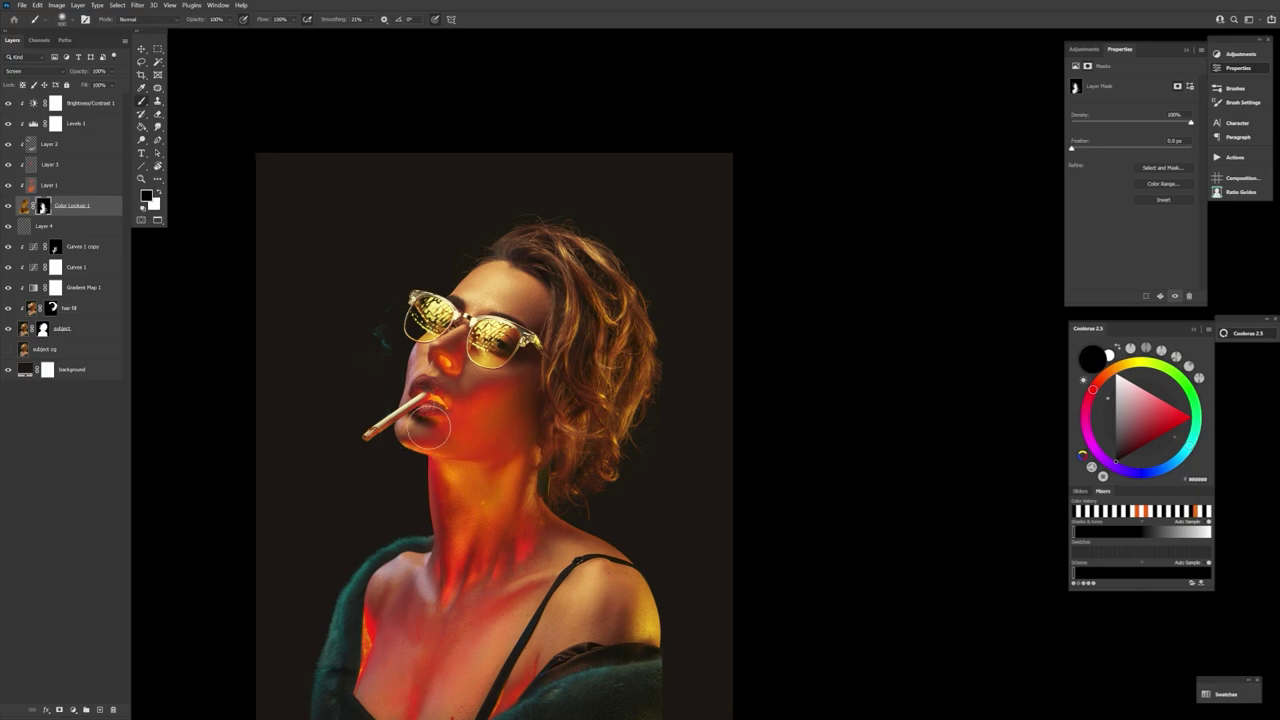
key(x)
key(x)
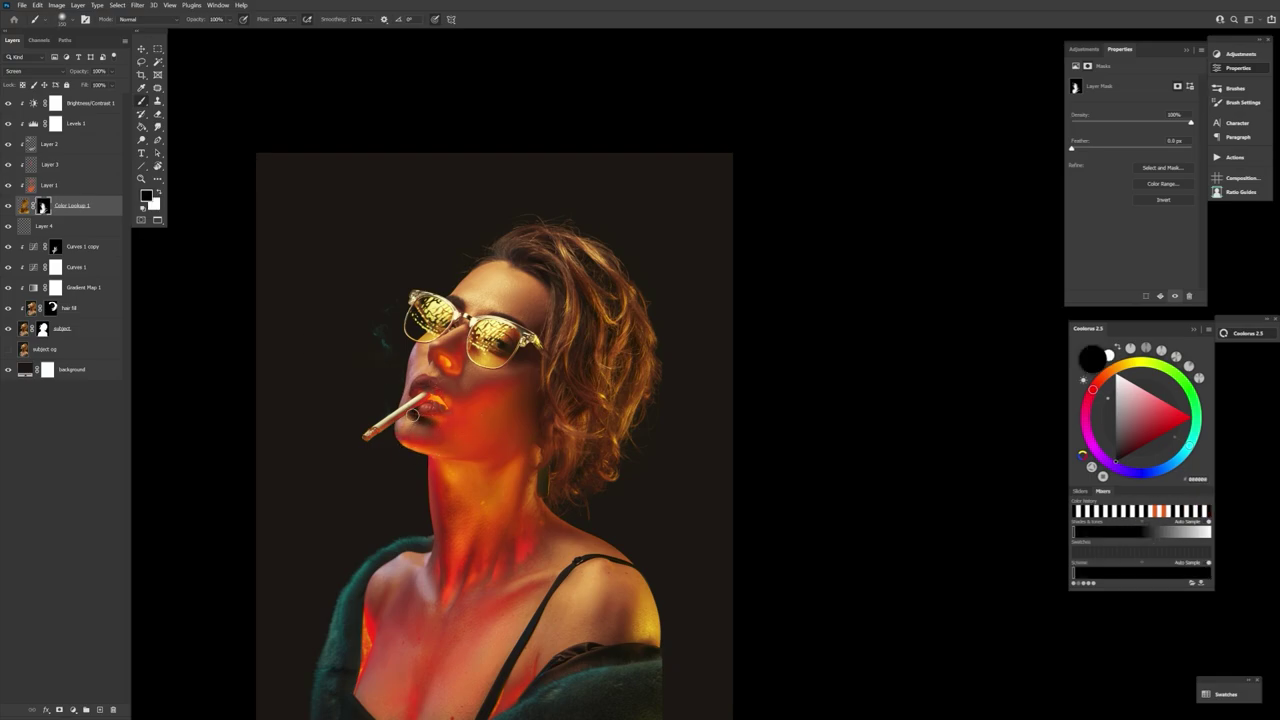
key(x)
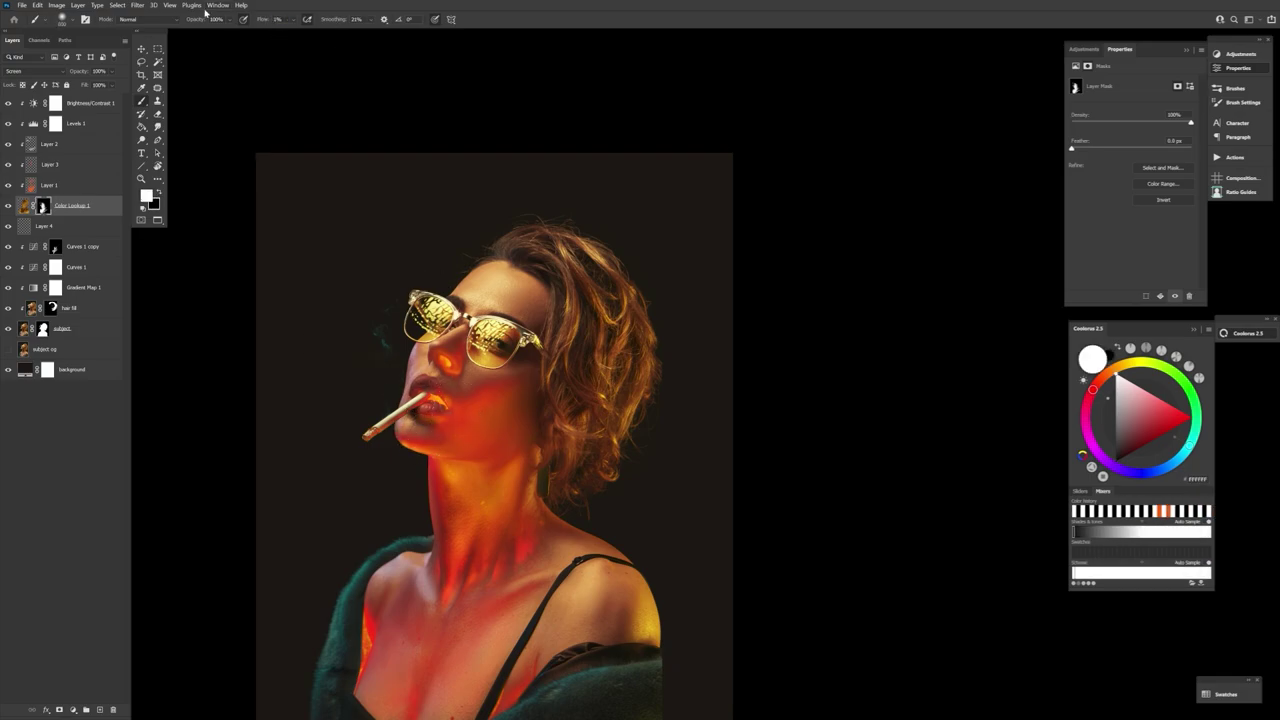
- Blend the Color Lookup 1 mask around the mouth and jaw with a large soft brush at 1% flow, alternating white and black
key(r)
drag(643, 392, 648, 587)
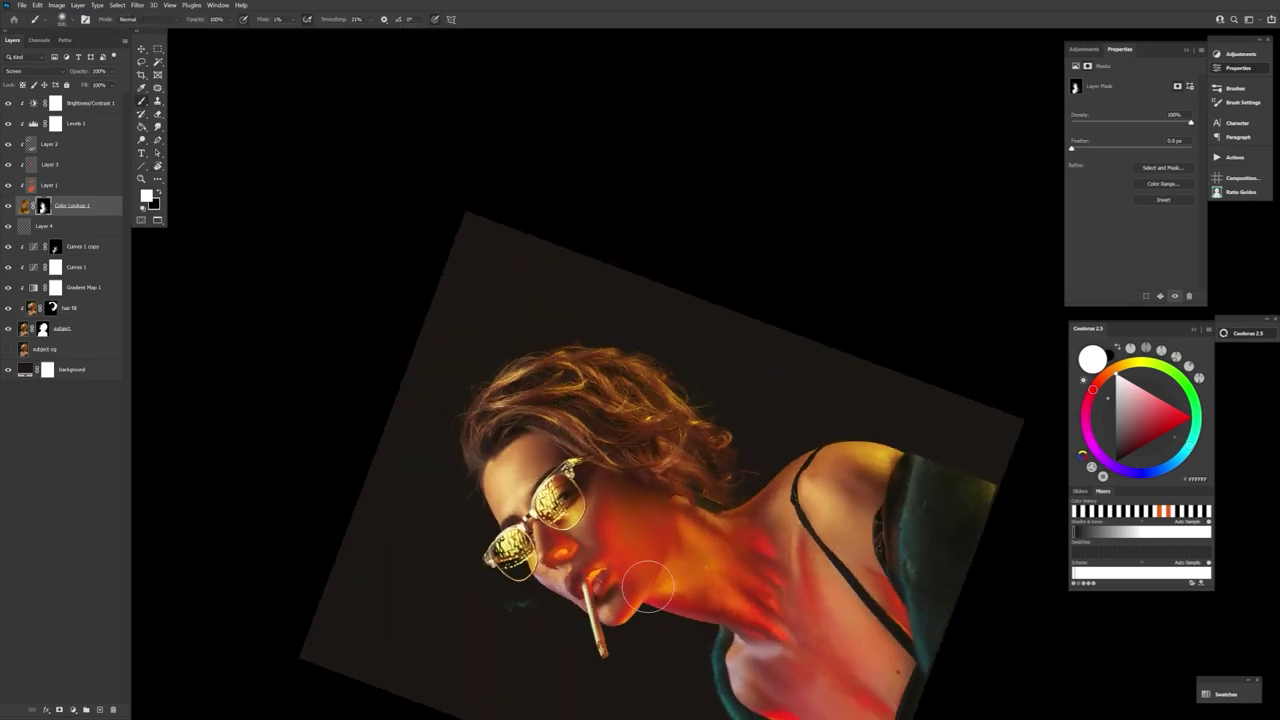
key(x)
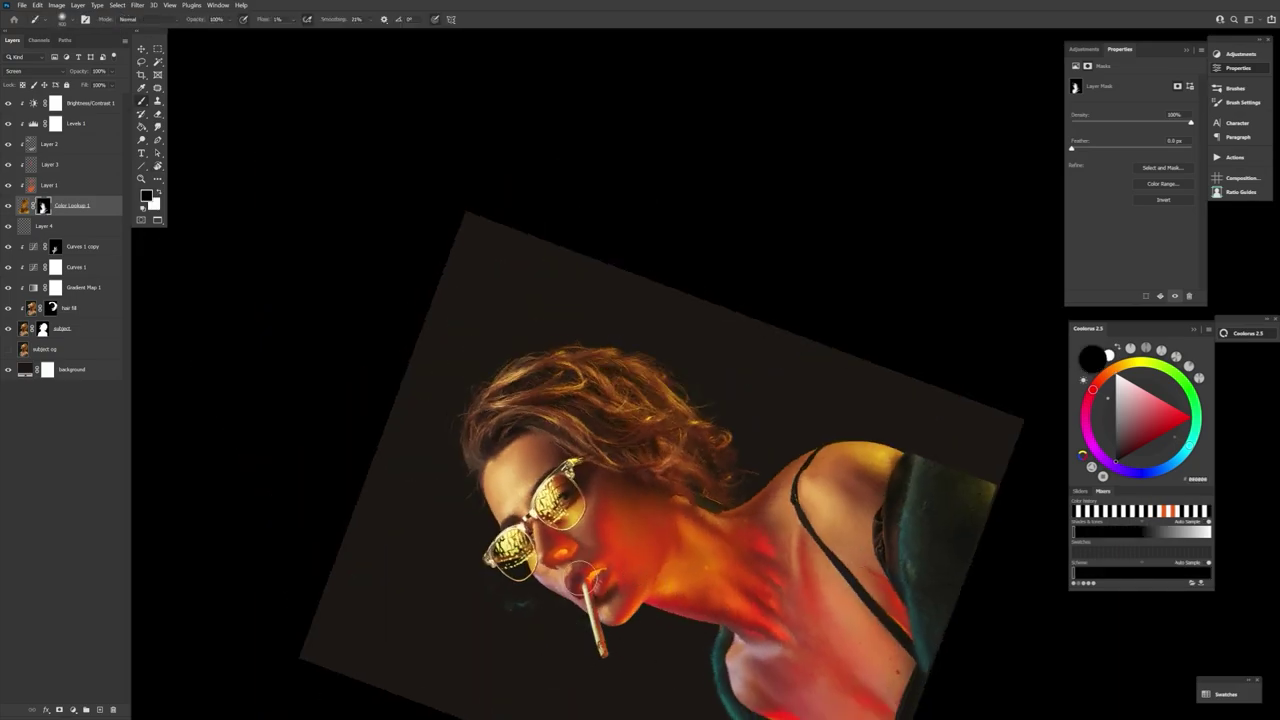
key(x)
key(bracketright)
key(bracketright)
key(bracketright)
key(x)
key(r)
key(Escape)
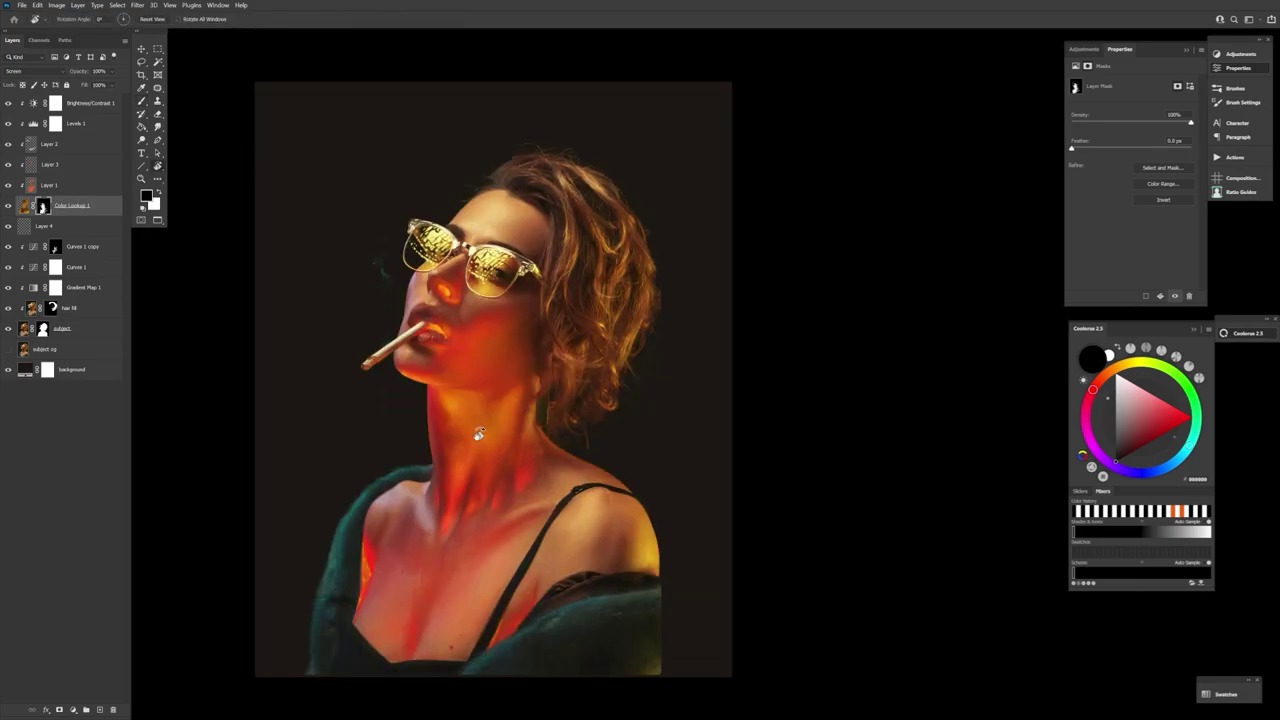
- Place the burning embers stock image above the Brightness/Contrast 1 layer and set its blend mode to Screen
click(90, 103)
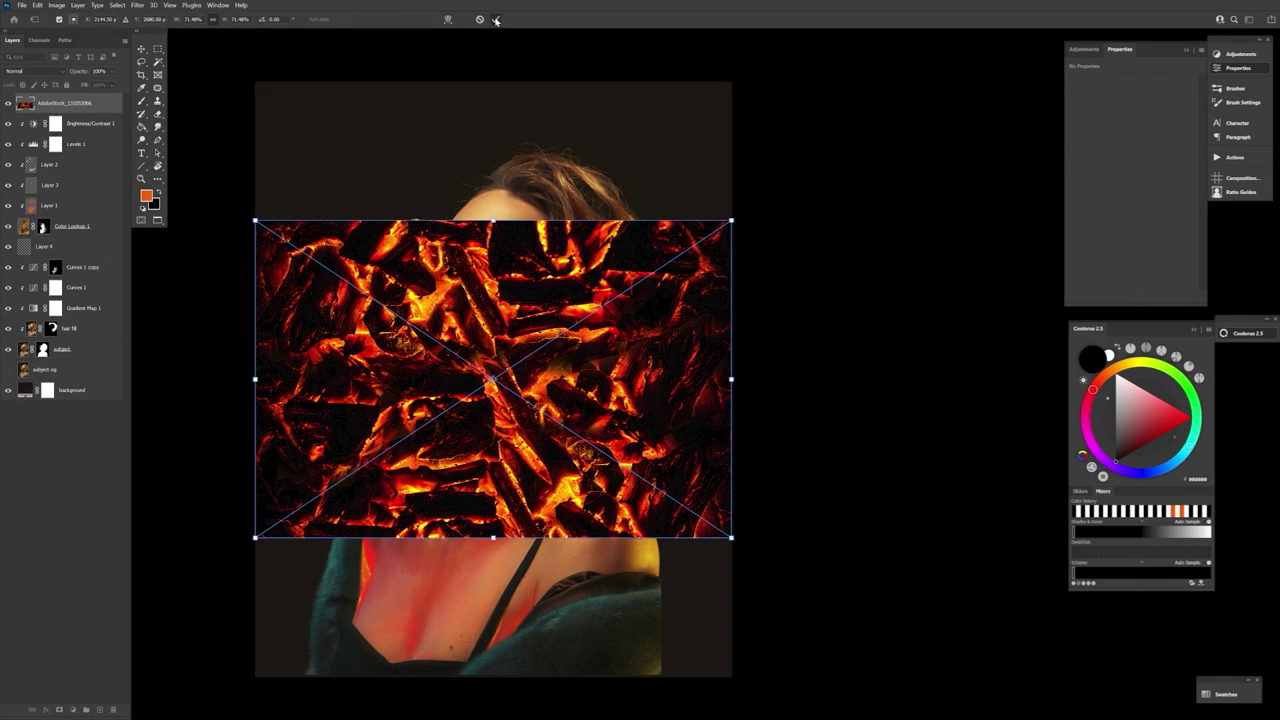
click(40, 71)
click(40, 150)
key(Return)
- Scale down and rotate the burning embers image so it covers the jaw and neck
key(ctrl+t)
drag(745, 208, 407, 92)
drag(493, 450, 451, 590)
drag(229, 697, 403, 555)
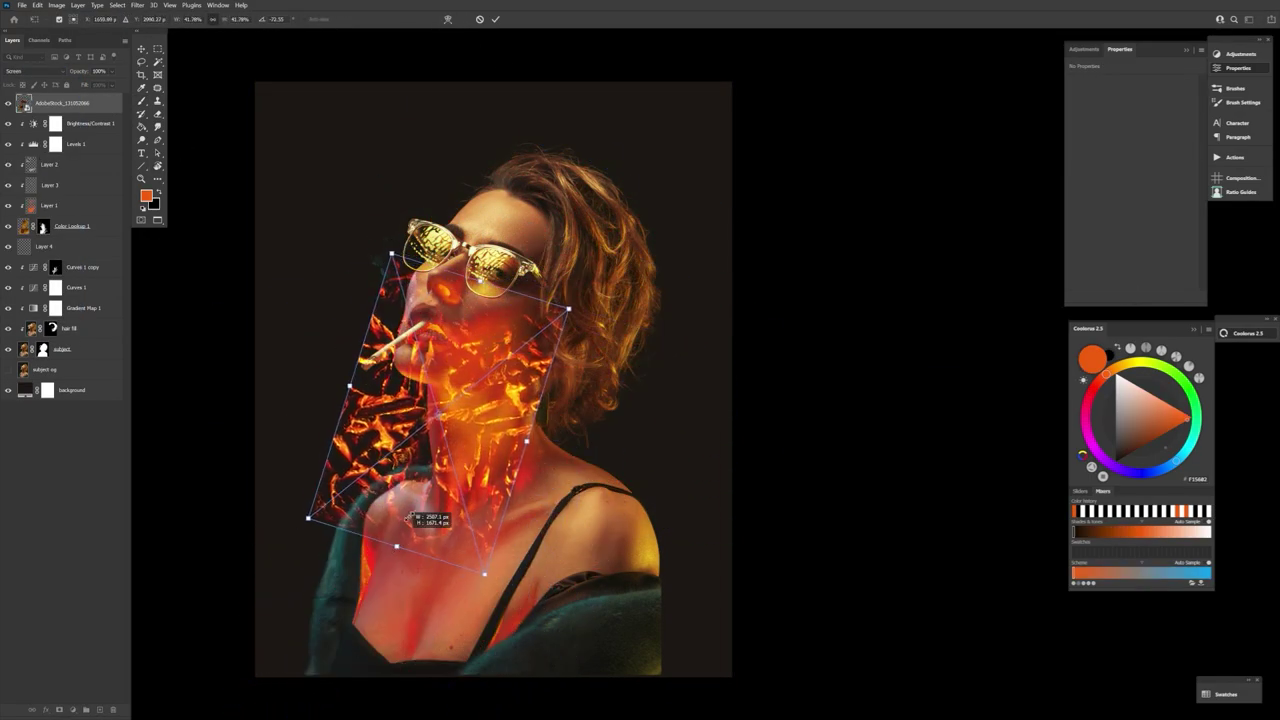
drag(456, 365, 458, 528)
drag(385, 591, 340, 642)
click(496, 20)
- Adjust the embers layer's tonal blending range in its Layer Style blending options
double_click(117, 105)
drag(753, 621, 795, 622)
drag(793, 622, 767, 622)
key(Return)
- Reposition and transform the embers texture again to fit the subject's neck
drag(468, 565, 499, 365)
key(ctrl+t)
drag(371, 484, 427, 438)
drag(492, 382, 461, 597)
key(Return)
- Convert the embers layer to a Smart Object and set its blend mode to Screen
right_click(106, 101)
click(137, 401)
click(35, 71)
click(36, 156)
- Transform the Smart Object embers layer once more and align it over the neck
key(ctrl+t)
drag(376, 633, 329, 666)
drag(493, 610, 502, 422)
key(Return)
mouse_move(502, 422)
mouse_down()
mouse_move(487, 425)
mouse_move(484, 488)
mouse_up()
- Add an inverted mask to the embers layer and paint the embers in over the neck with a smaller white brush
click(59, 710)
key(ctrl+i)
key(b)
key(x)
key(x)
key(x)
key(bracketleft)
key(bracketleft)
key(bracketleft)
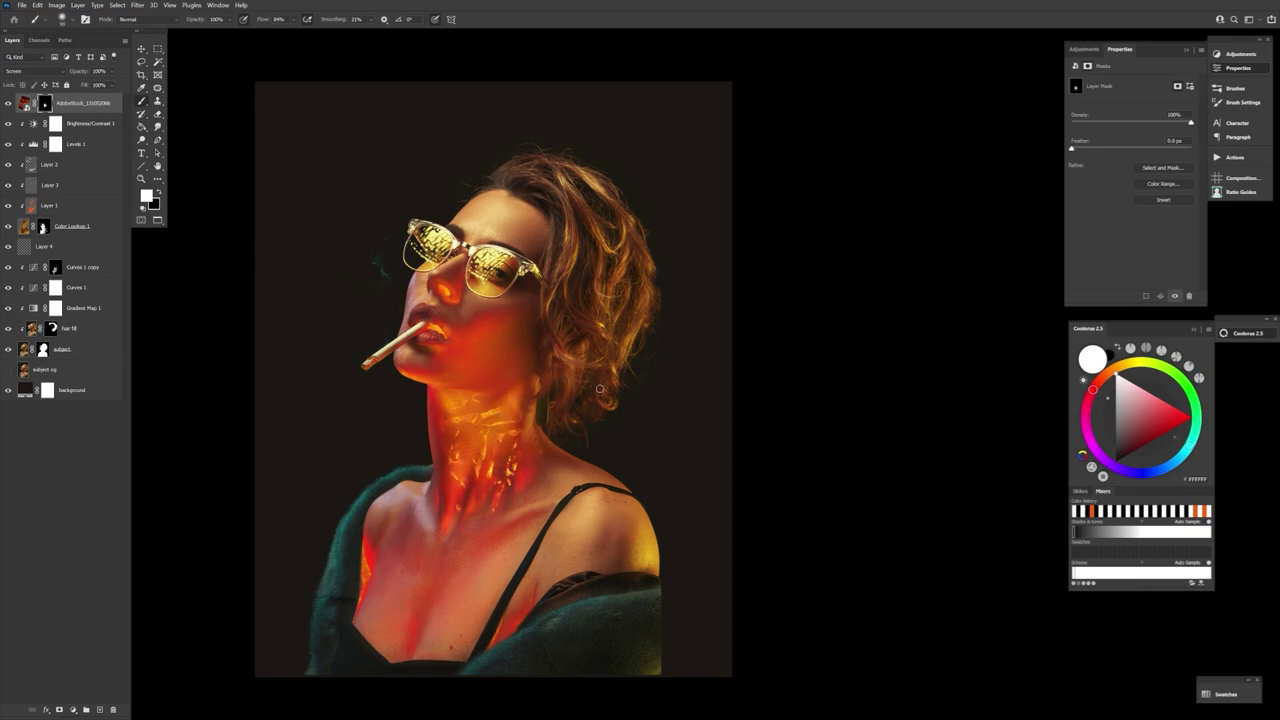
- Refine the ember mask's edges on the neck with a finer brush, alternating black and white
key(x)
key(x)
key(x)
key(x)
key(x)
key(bracketleft)
key(bracketleft)
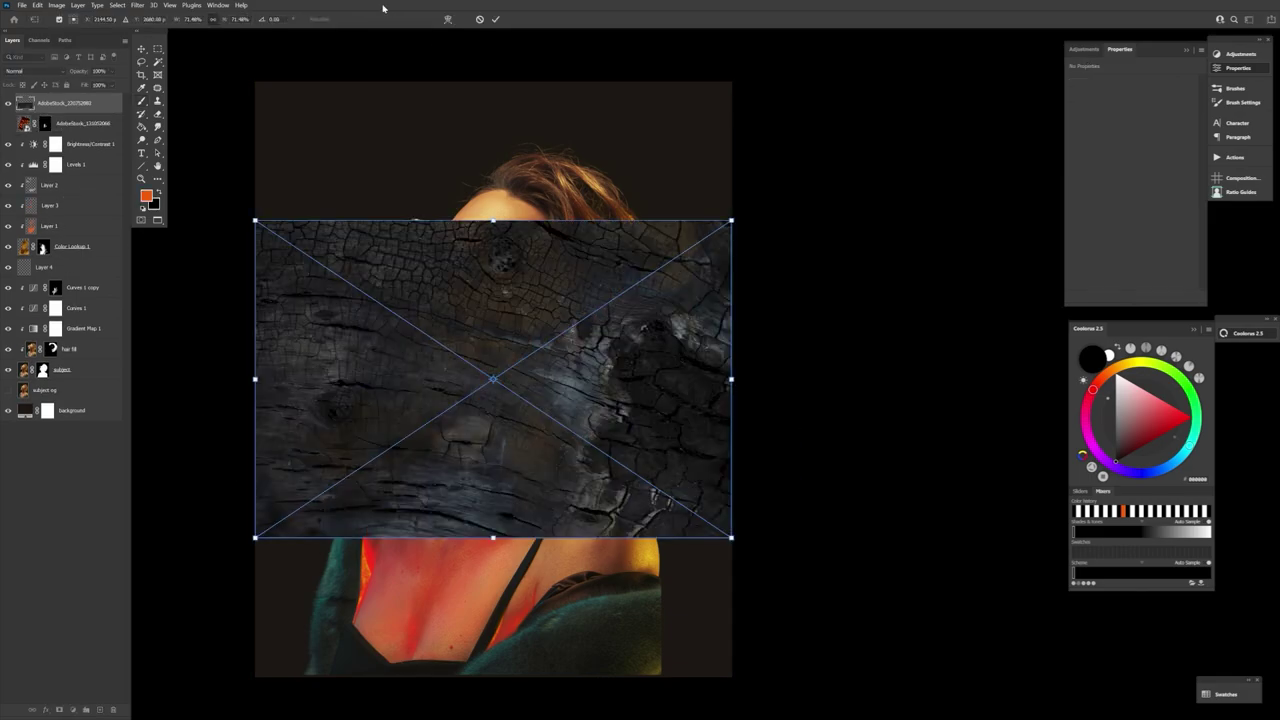
- Place and invert the charred wood stock image, then tint it red with a Hue/Saturation adjustment
key(Return)
key(ctrl+i)
click(56, 5)
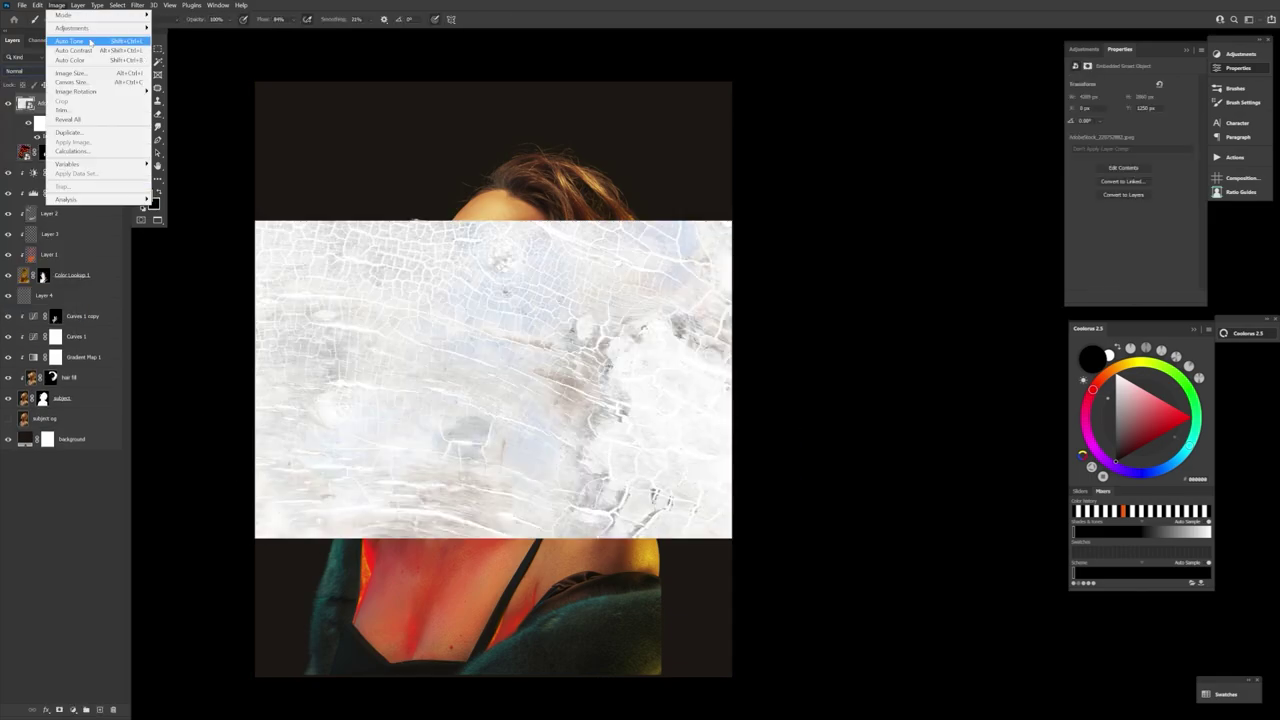
mouse_move(72, 28)
click(182, 78)
click(710, 312)
drag(613, 305, 585, 306)
drag(589, 280, 663, 282)
drag(586, 306, 585, 306)
drag(569, 256, 646, 297)
click(726, 204)
- Apply a Levels adjustment to the cracked wood texture and set its blend mode to Lighten
click(56, 5)
click(182, 37)
click(711, 201)
click(35, 71)
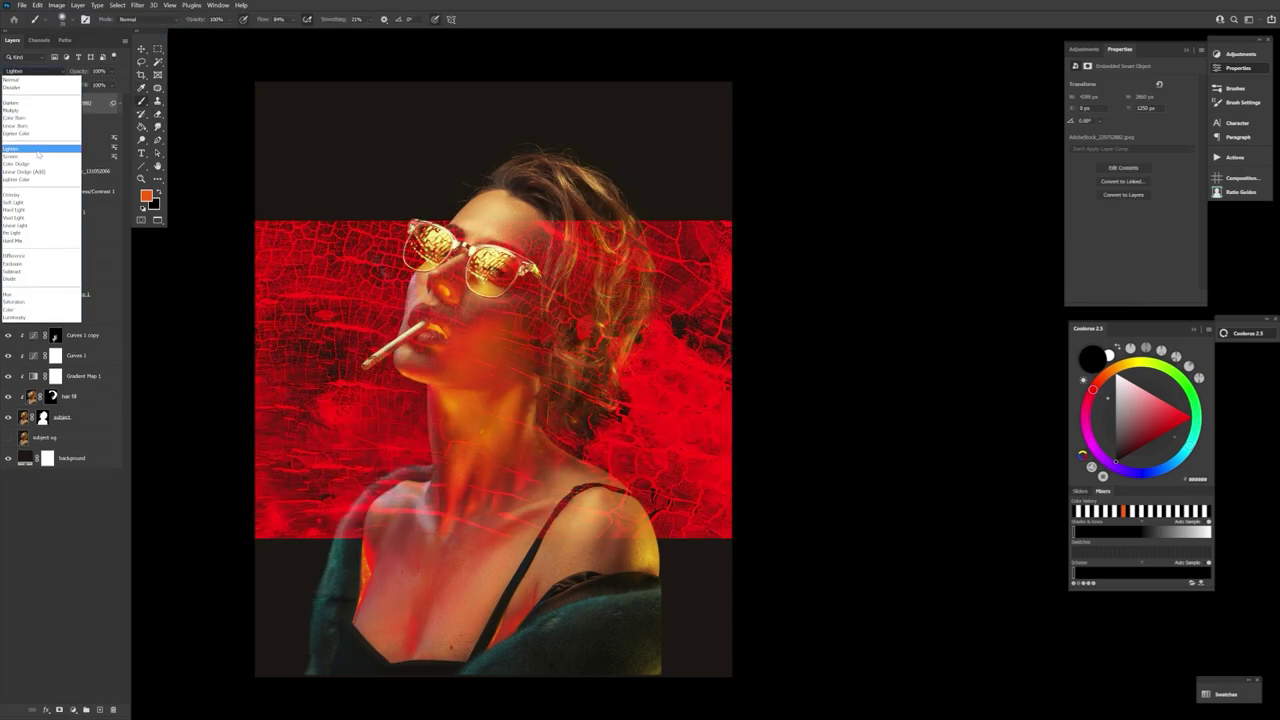
click(38, 150)
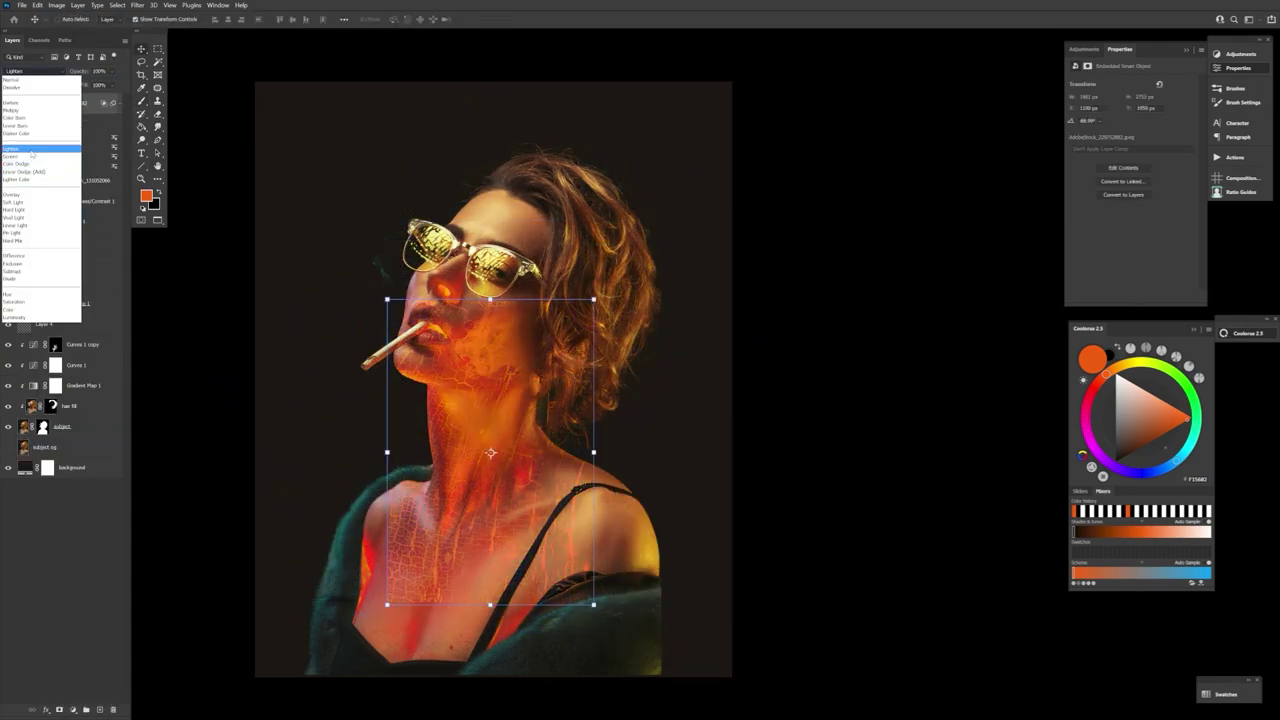
- Change the cracked texture to Overlay and paint it in over the neck through a new black mask
click(20, 194)
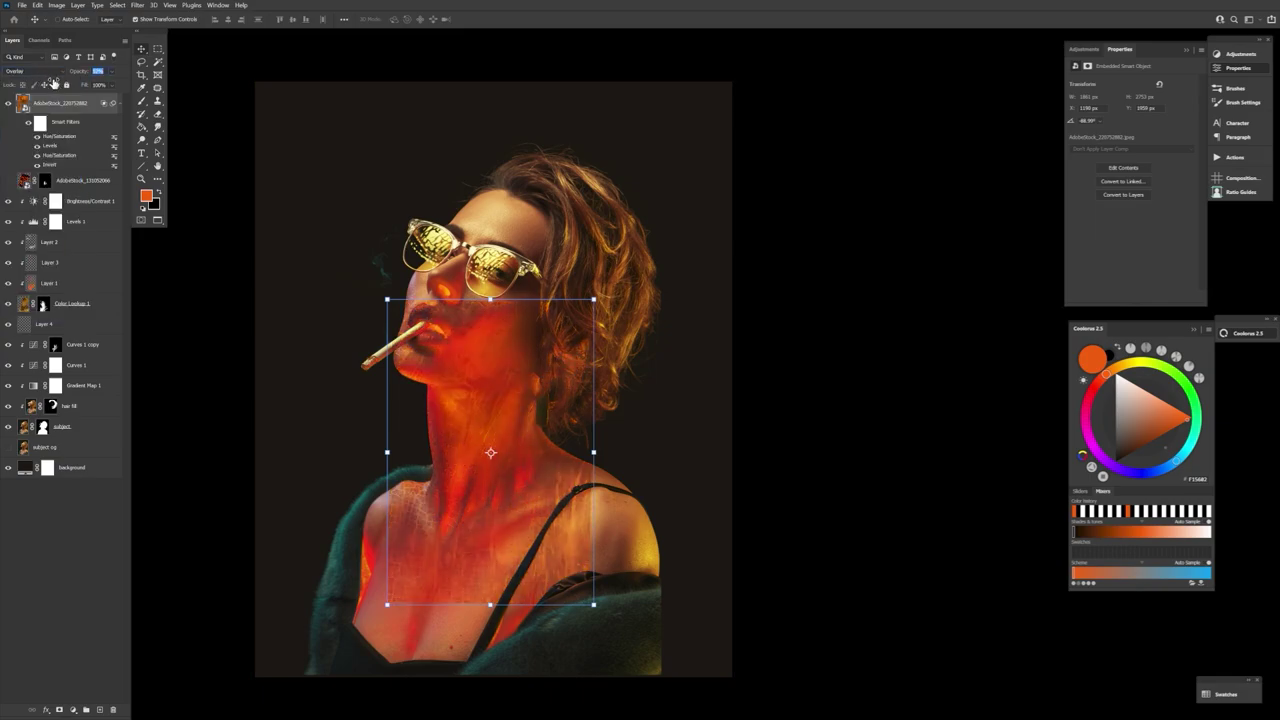
alt+click(59, 709)
key(b)
drag(493, 420, 472, 506)
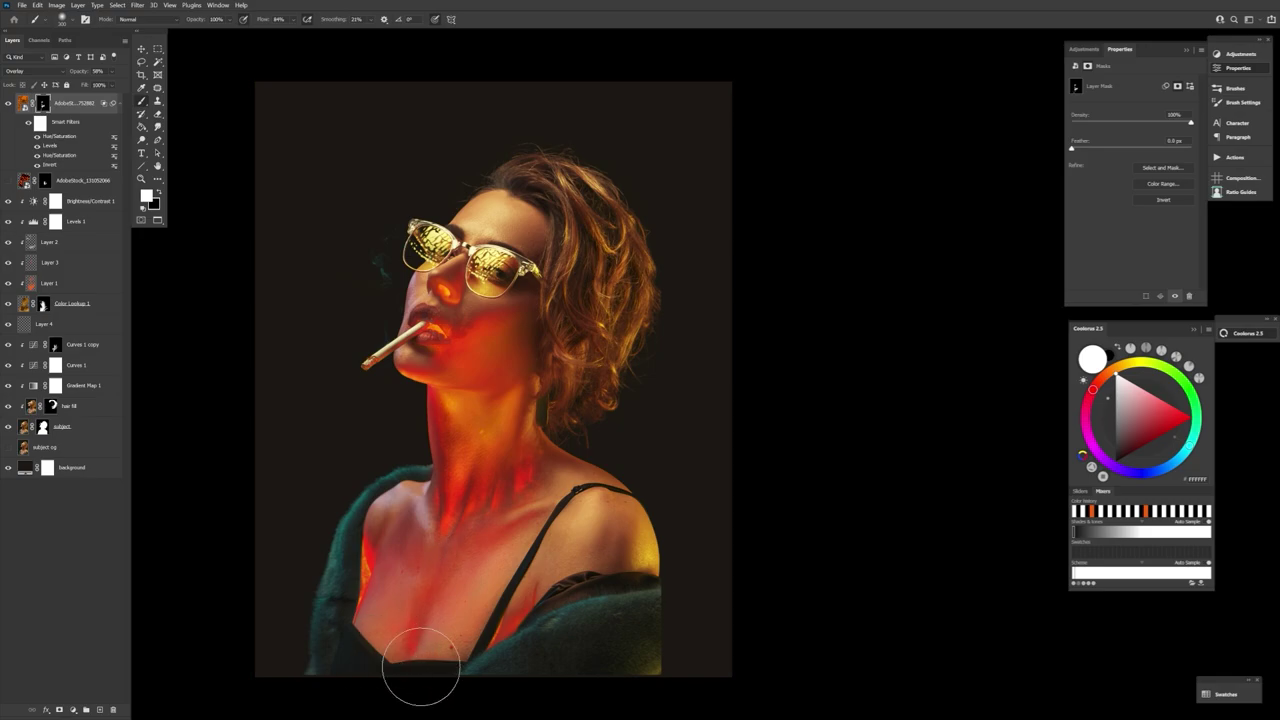
- Blend the cracked texture's mask from the lower neck into the upper chest, switching between black and white
key(x)
key(x)
key(x)
key(bracketleft)
key(bracketleft)
drag(440, 493, 430, 561)
key(x)
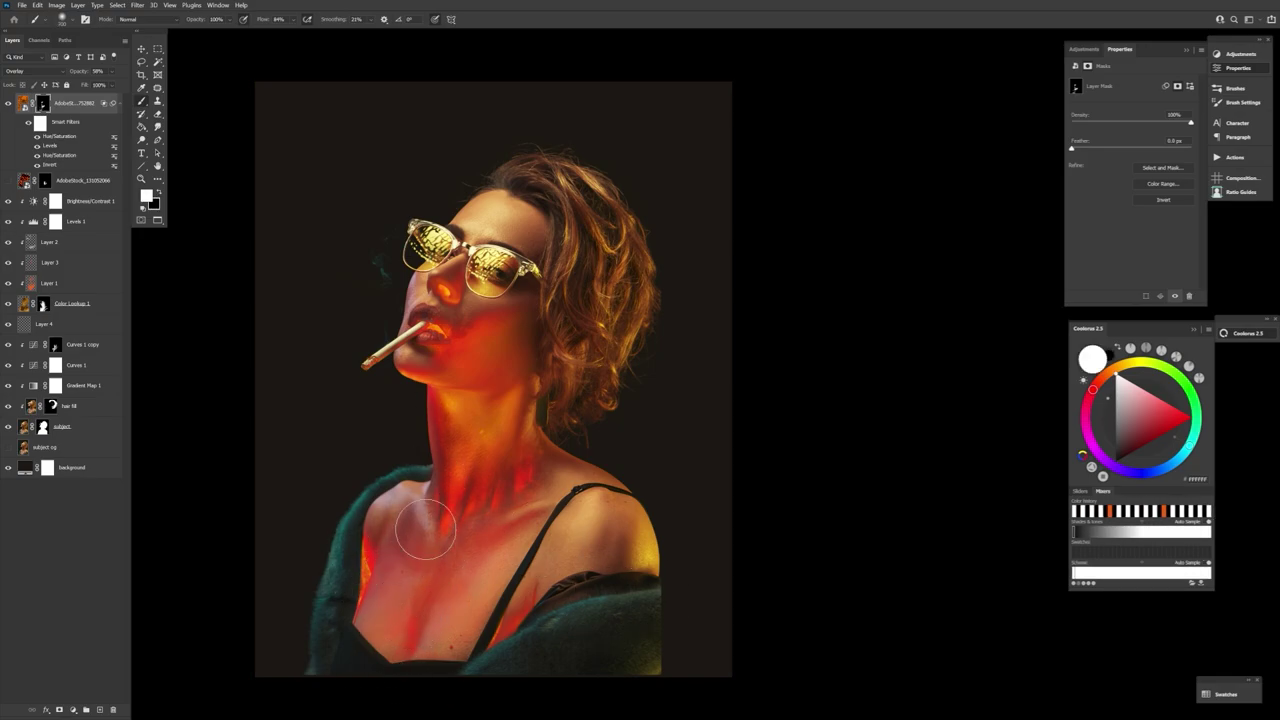
- Refine the cracked texture's mask with a much smaller brush, alternating black and white
key(x)
key(bracketleft)
key(bracketleft)
key(bracketleft)
key(bracketleft)
key(bracketleft)
key(bracketleft)
key(bracketleft)
key(bracketleft)
key(x)
key(x)
key(x)
- Duplicate the cracked texture layer, delete the copy's mask, and transform and move the copy over the lower face
key(ctrl+j)
key(Delete)
key(v)
drag(515, 374, 474, 380)
drag(548, 486, 460, 352)
key(Return)
drag(478, 256, 486, 321)
- Add a black mask to the texture copy and paint cracks into the face with white and black
alt+click(59, 709)
click(144, 102)
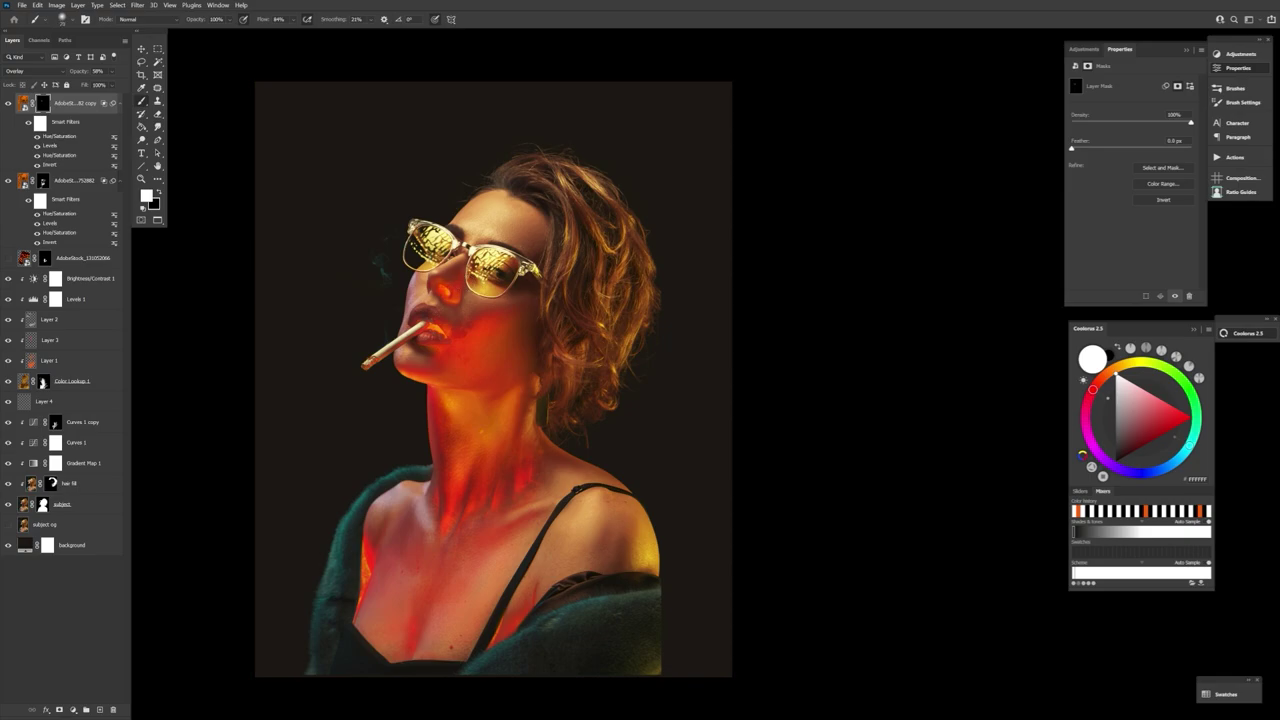
key(x)
key(x)
key(x)
key(x)
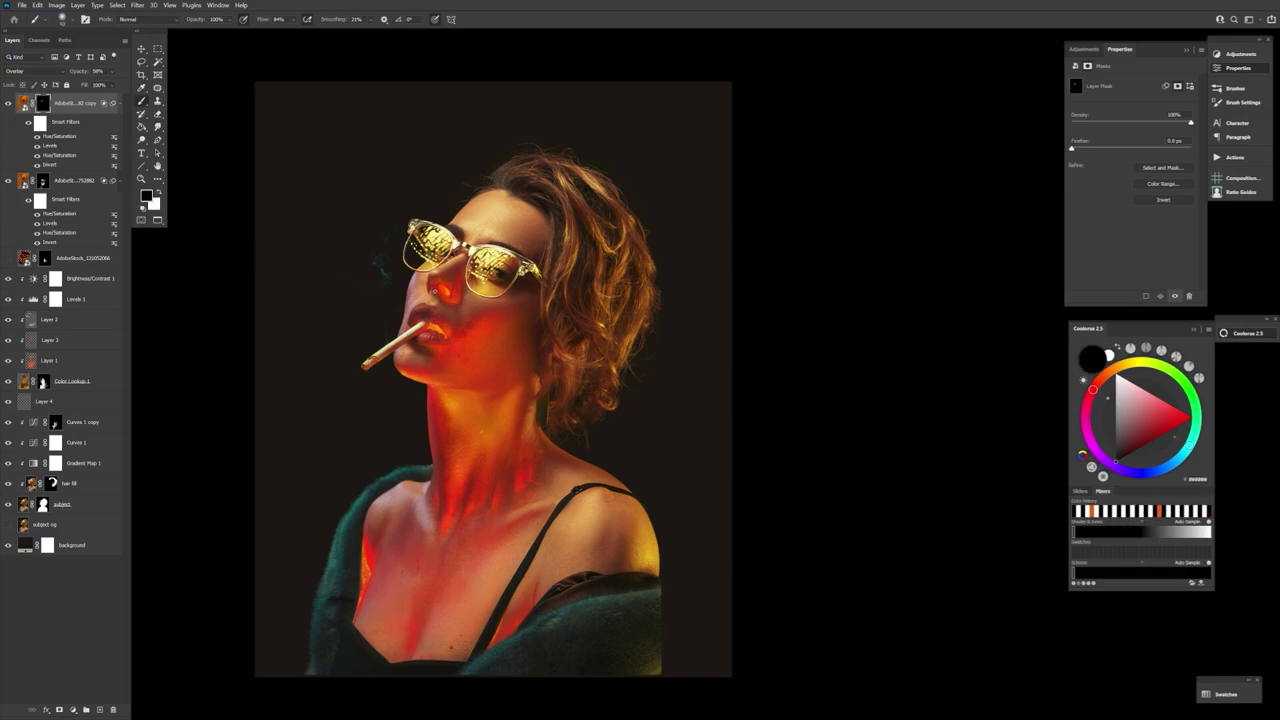
- Duplicate the original cracked texture layer and replace the copy's mask with a black one
click(71, 182)
key(ctrl+j)
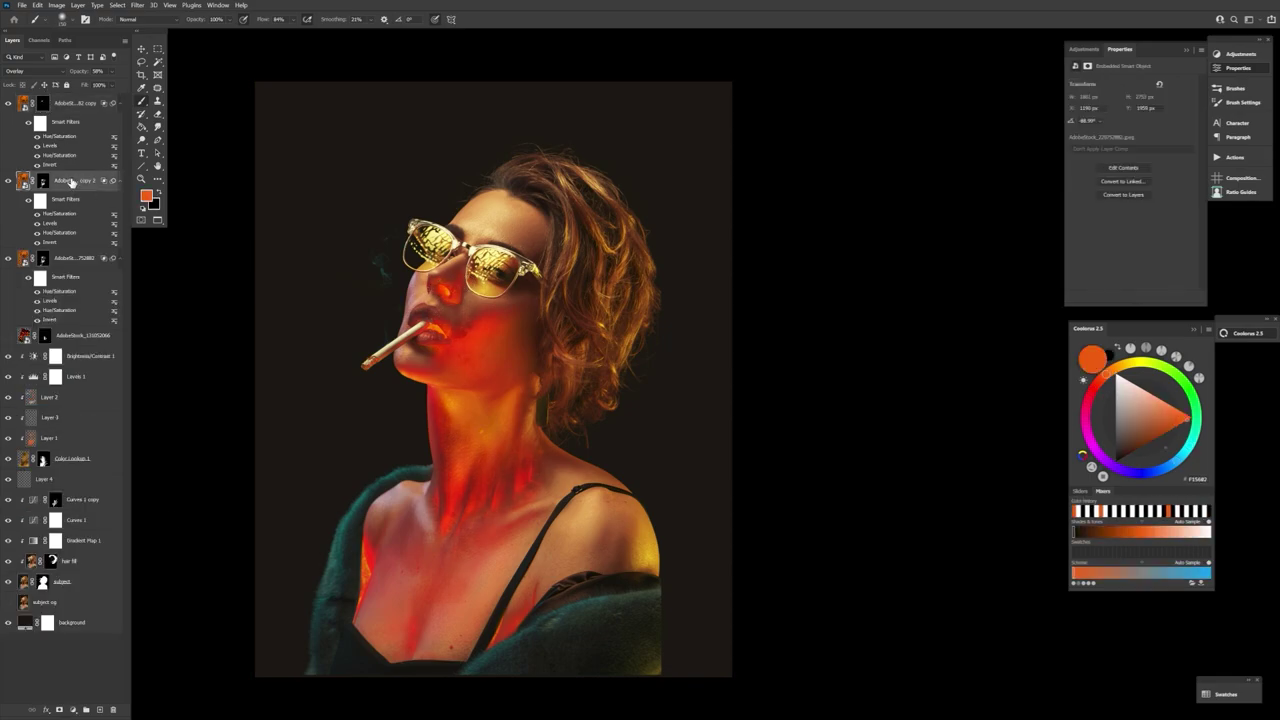
right_click(45, 181)
click(84, 202)
alt+click(59, 709)
- Paint fine crack details onto the second copy's mask along the lower neck and collarbone with a small brush
key([)
key([)
key([)
key([)
key([)
key([)
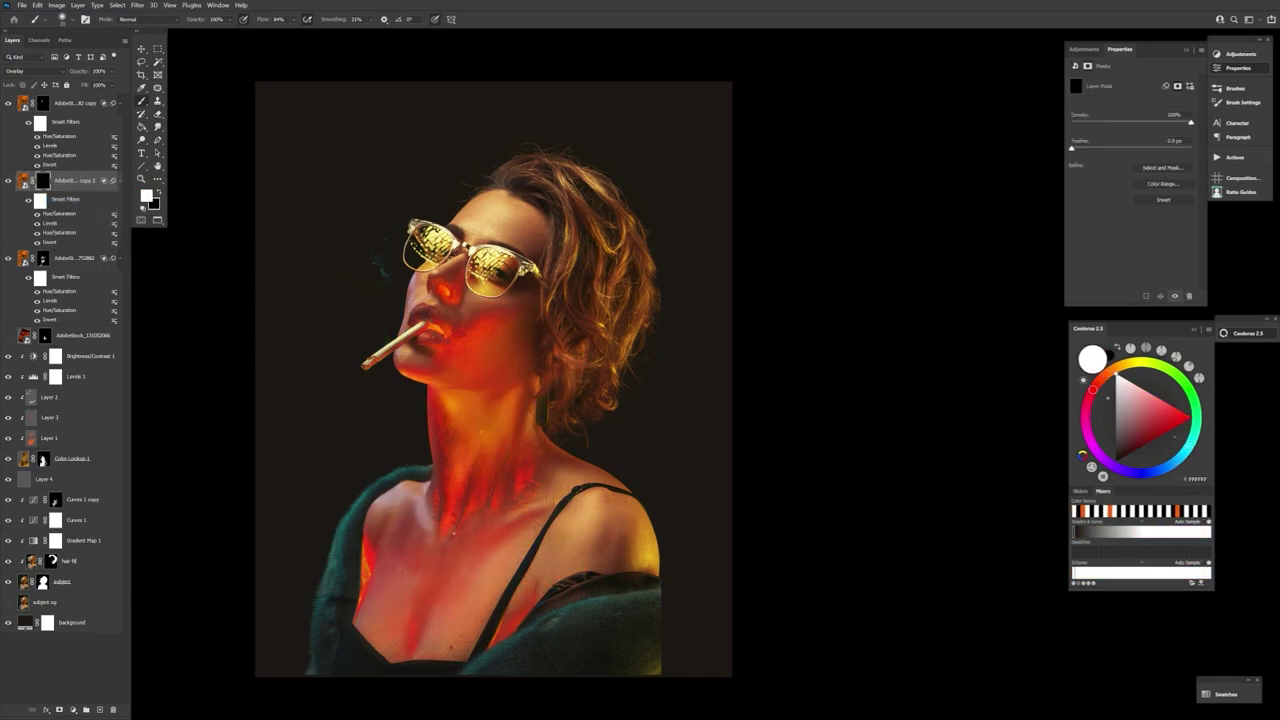
key(x)
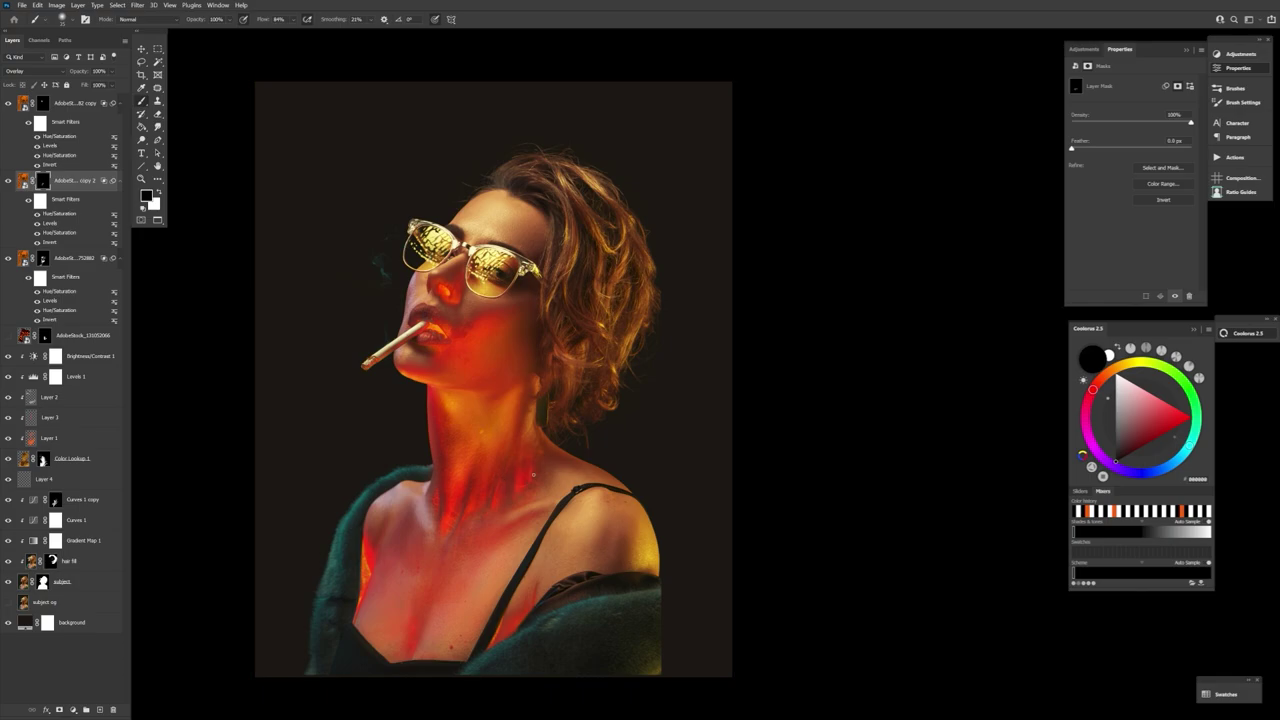
key(x)
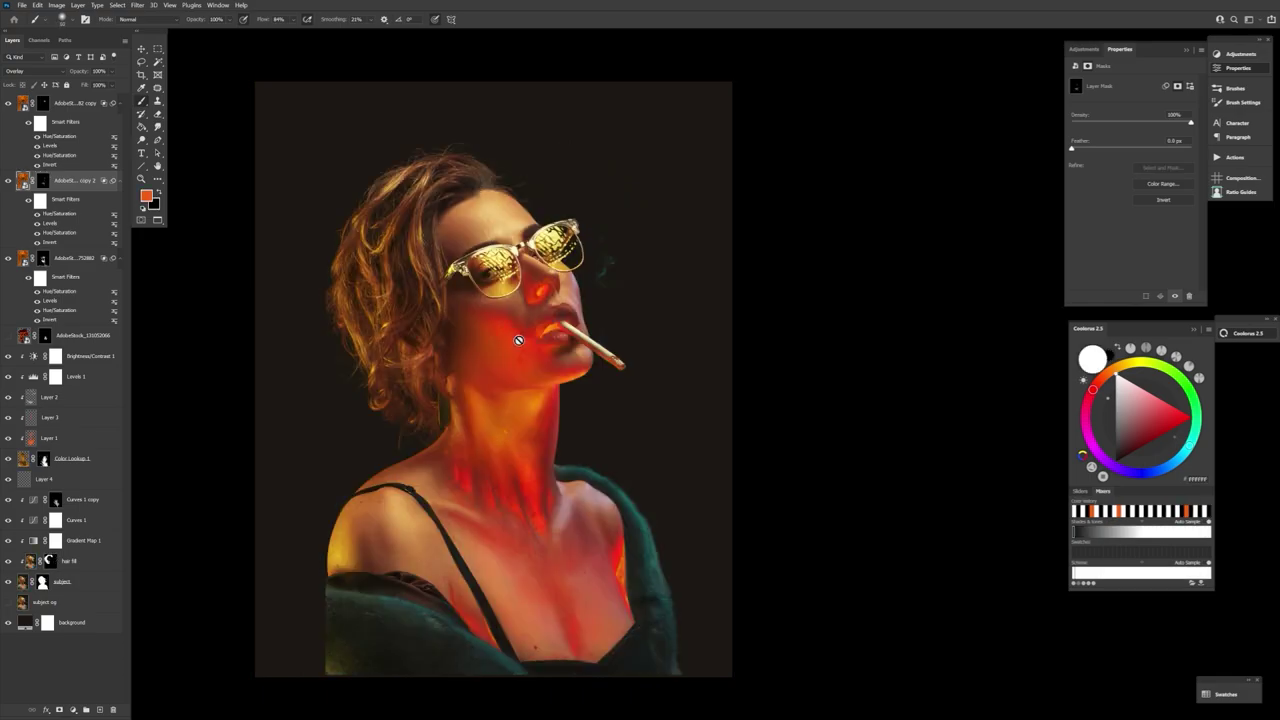
- Create a new Multiply layer above the texture layers and choose a dark red-brown foreground colour based on the cheek
click(75, 103)
key(ctrl+alt+shift+n)
click(35, 71)
click(30, 115)
key(x)
click(146, 196)
click(503, 334)
click(886, 377)
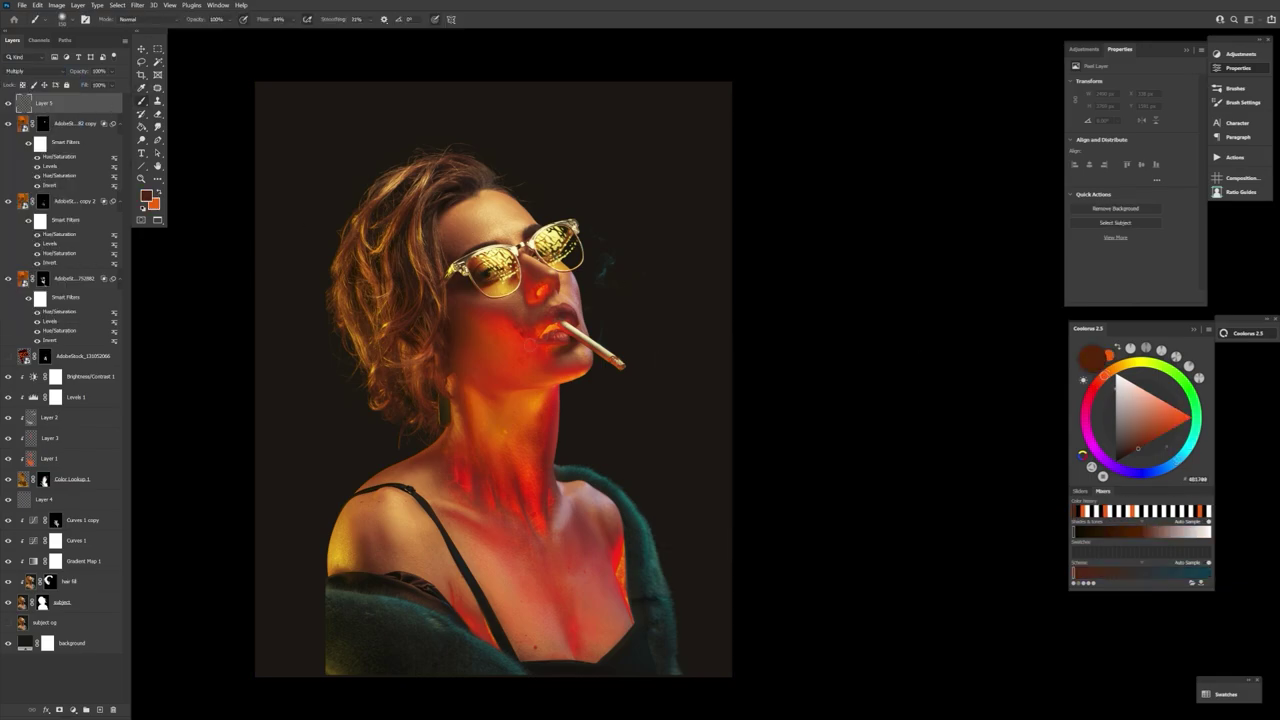
- Paint dark red-brown shading on Layer 5 over the cheek and around the mouth, reducing the brush size
drag(503, 329, 530, 342)
key(r)
drag(607, 561, 820, 437)
key(bracketleft)
key(bracketleft)
key(bracketleft)
key(bracketleft)
key(bracketleft)
key(bracketleft)
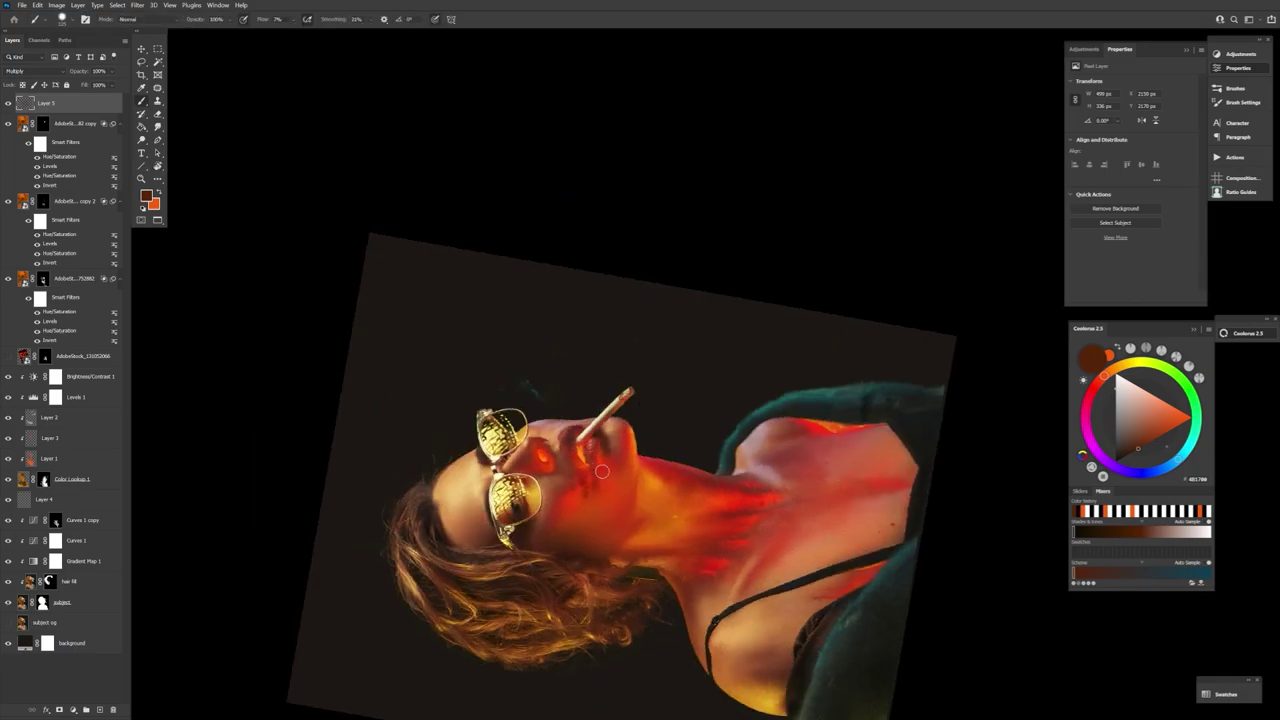
- Split the Underlying Layer highlight slider in Layer 5's Blend If settings to protect bright areas from the shading
double_click(102, 106)
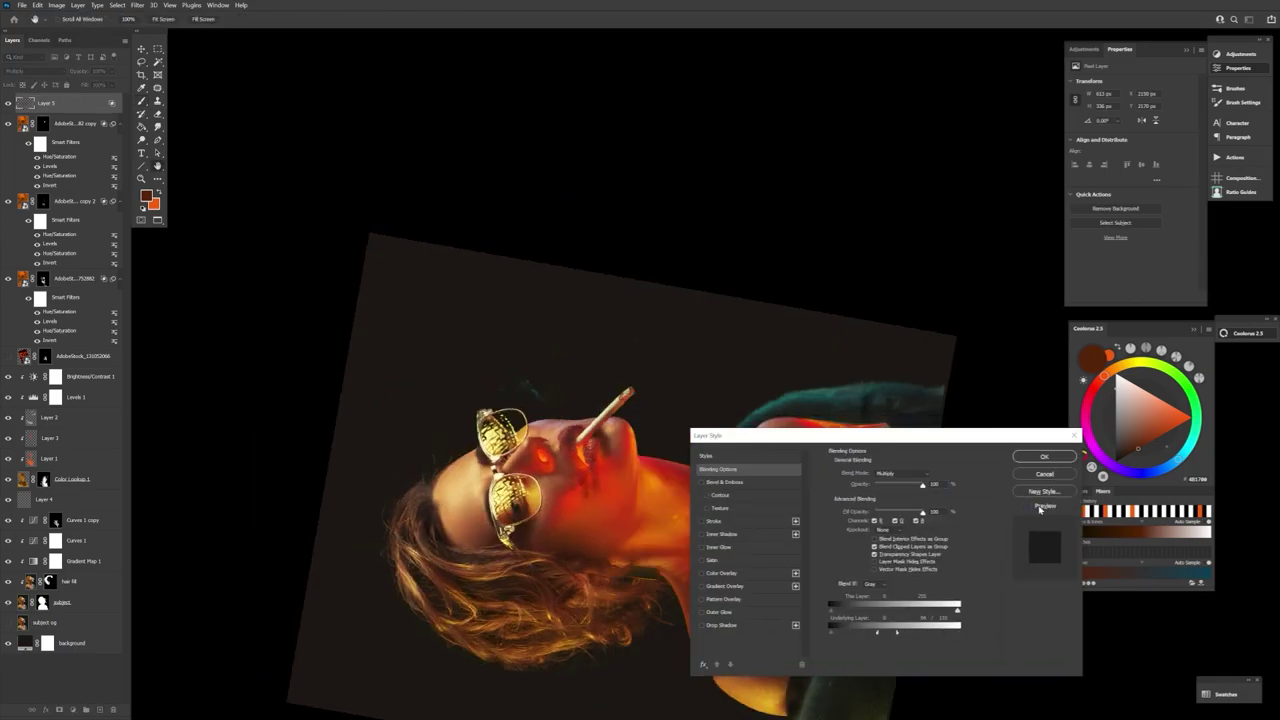
key(Return)
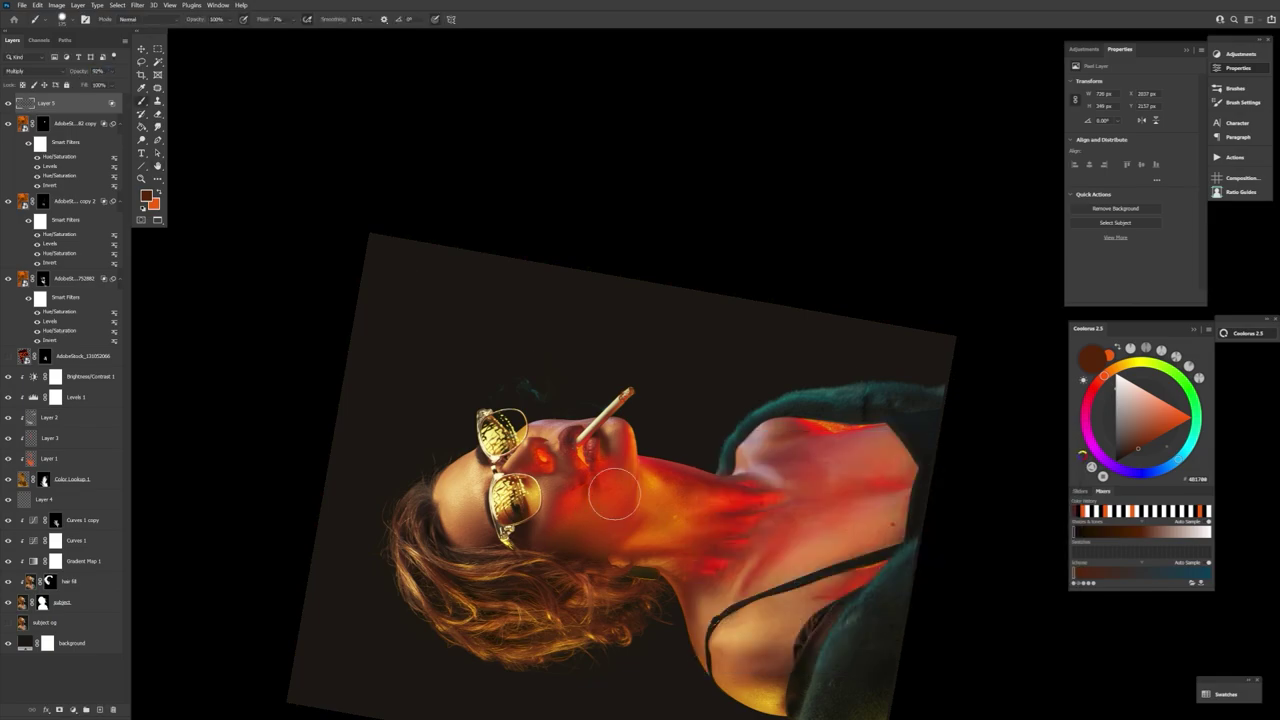
- Move Layer 5 directly above Brightness/Contrast 1 and paint shading on the neck and chest with a smaller brush
key(r)
mouse_move(662, 470)
mouse_down()
mouse_move(223, 460)
mouse_move(238, 325)
mouse_up()
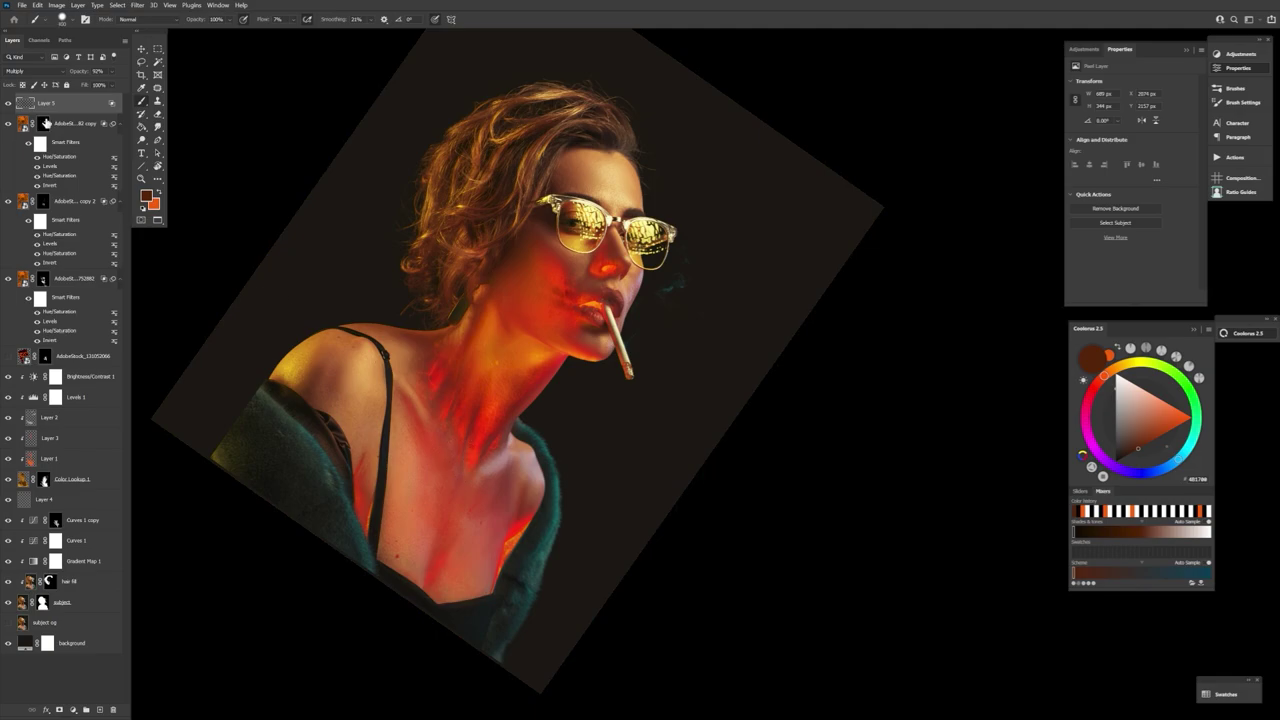
drag(44, 122, 44, 347)
drag(478, 401, 469, 469)
key(bracketleft)
key(bracketleft)
key(bracketleft)
key(bracketleft)
key(bracketleft)
key(bracketleft)
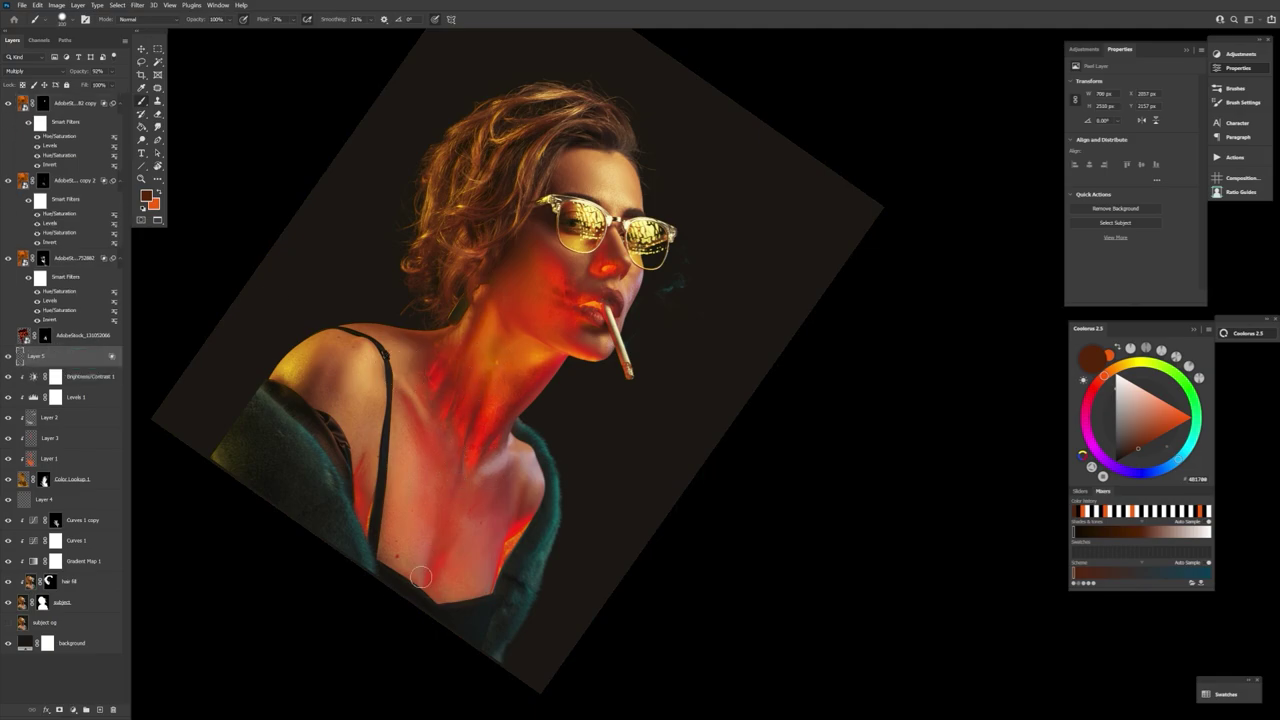
- Try another shading stroke on Layer 5 beside the chest strap and undo the unwanted strokes
key(ctrl+z)
drag(392, 522, 386, 554)
key(ctrl+z)
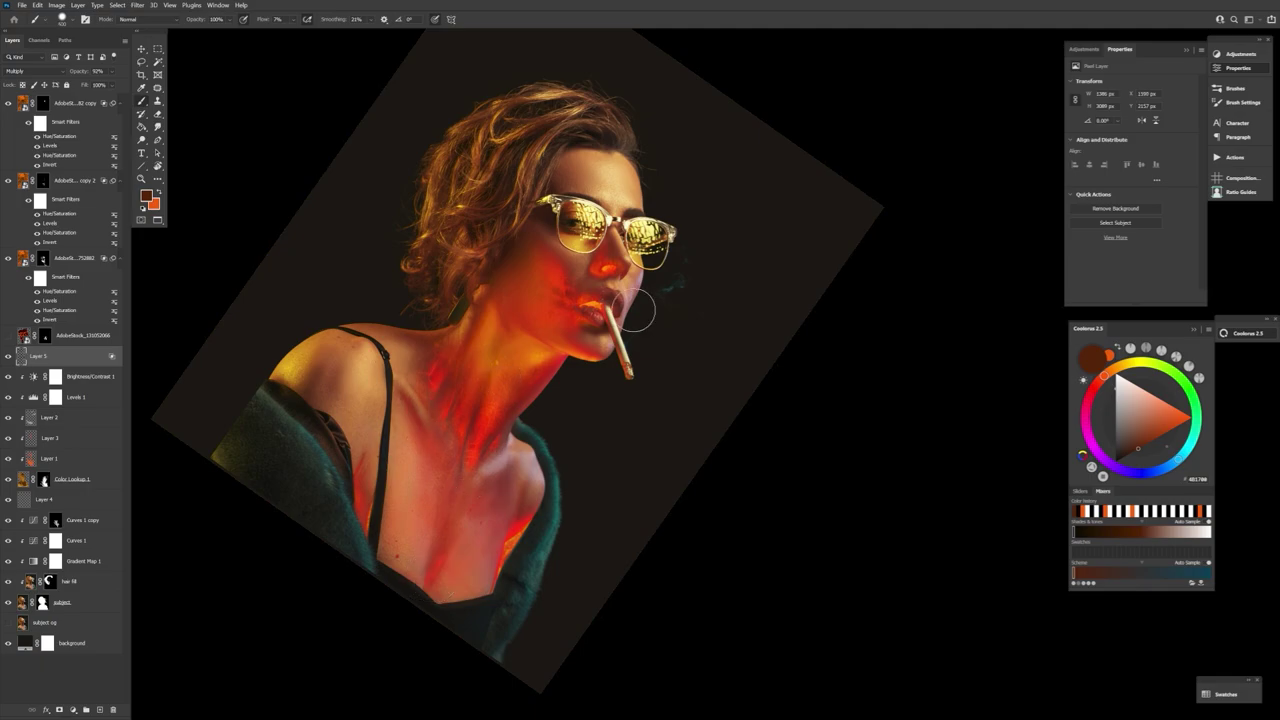
key(ctrl+z)
- Hide Layer 5 to compare the portrait without its painted shading
click(8, 357)
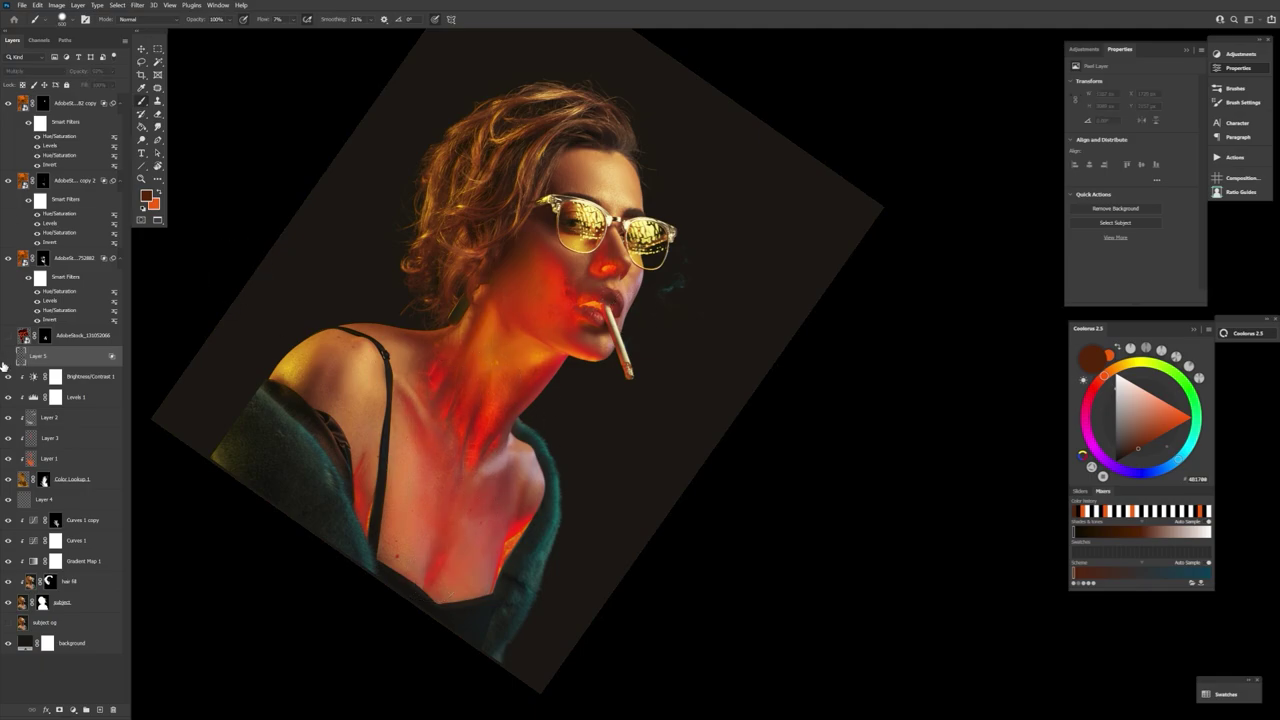
- Show Layer 5 again and paint further shading on the skin with a resized brush
click(8, 357)
key(r)
drag(588, 626, 885, 292)
key(bracketleft)
key(bracketleft)
key(bracketleft)
key(bracketleft)
key(bracketleft)
key(bracketleft)
key(bracketleft)
key(bracketright)
key(bracketright)
key(bracketright)
key(bracketright)
key(bracketright)
key(bracketright)
key(bracketright)
drag(646, 490, 645, 457)
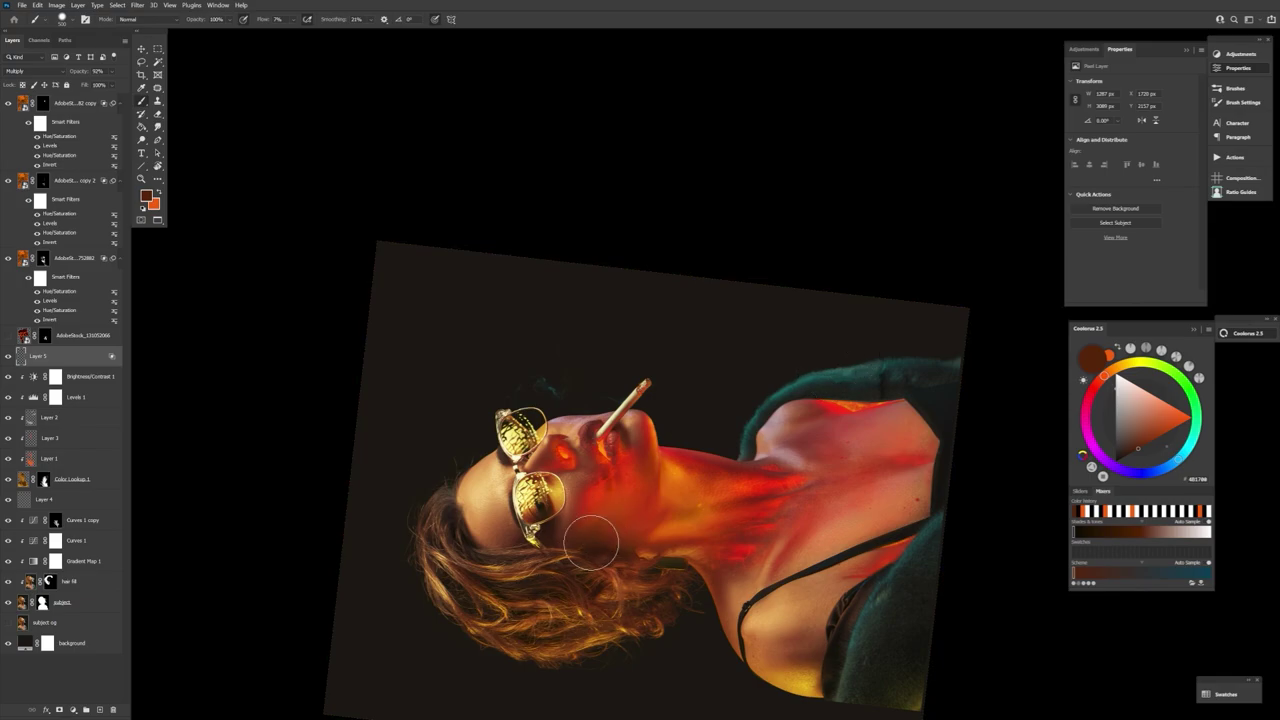
key(bracketleft)
key(bracketleft)
key(bracketleft)
key(bracketleft)
key(bracketleft)
key(r)
click(176, 20)
key(b)
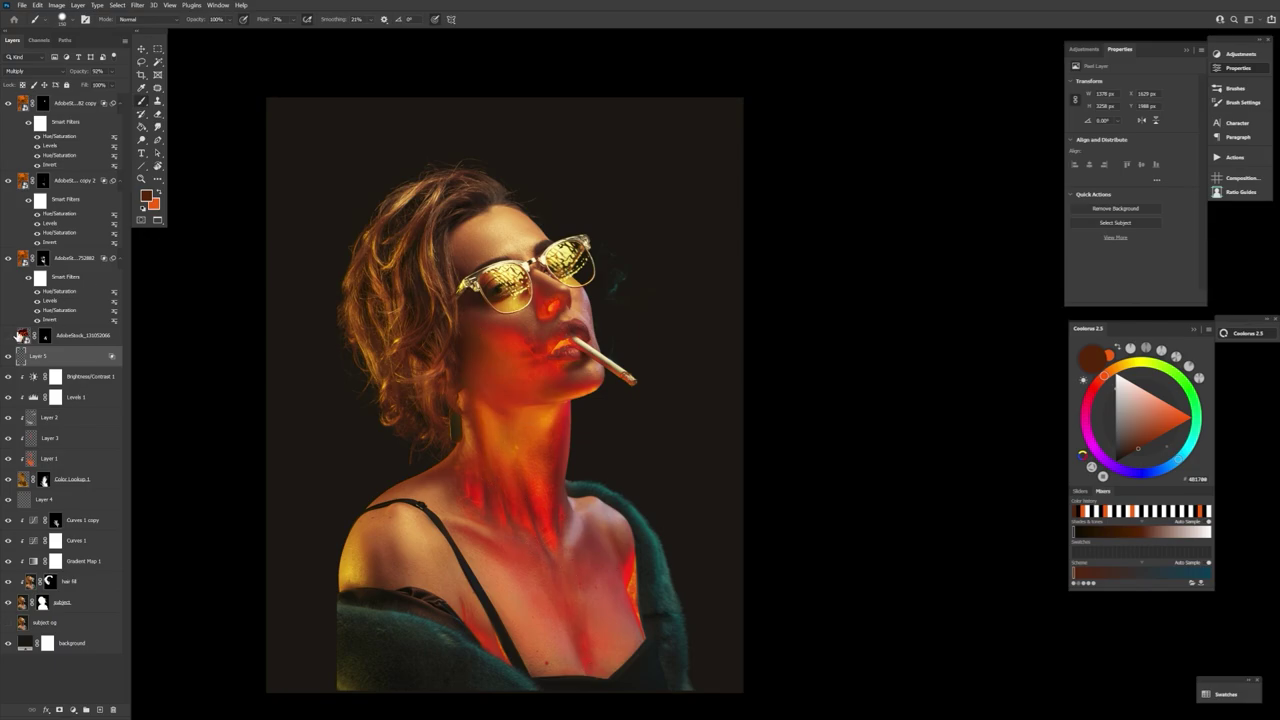
- Show the ember texture layer above Layer 5, delete its mask and set its blend mode to Linear Dodge (Add)
click(9, 336)
click(45, 336)
key(Delete)
click(35, 71)
click(38, 179)
- Move and scale down the ember texture to cover the neck, warping it to follow the neck's shape
key(v)
drag(556, 360, 537, 413)
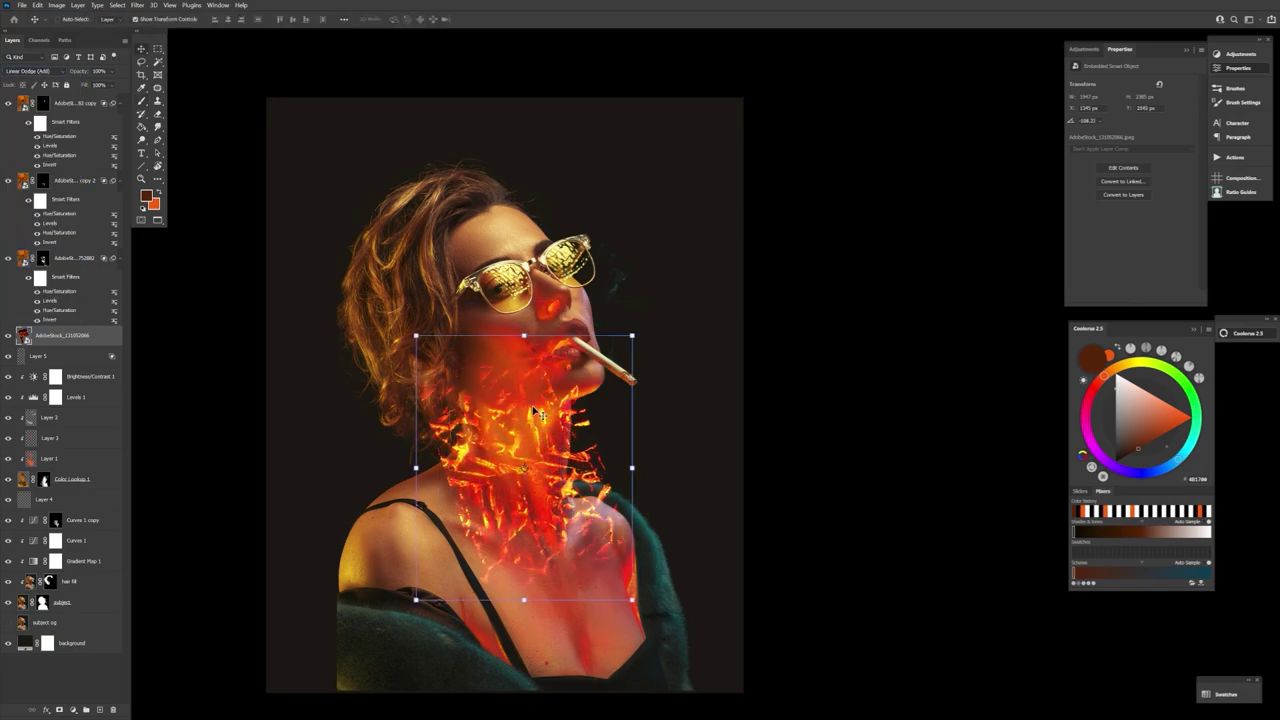
key(ctrl+t)
drag(632, 335, 569, 410)
drag(588, 424, 563, 416)
click(448, 19)
drag(466, 420, 458, 400)
drag(540, 528, 552, 556)
drag(509, 396, 510, 432)
key(Return)
- Apply a slight Gaussian Blur to the ember texture
click(138, 6)
mouse_move(155, 124)
click(285, 168)
click(309, 608)
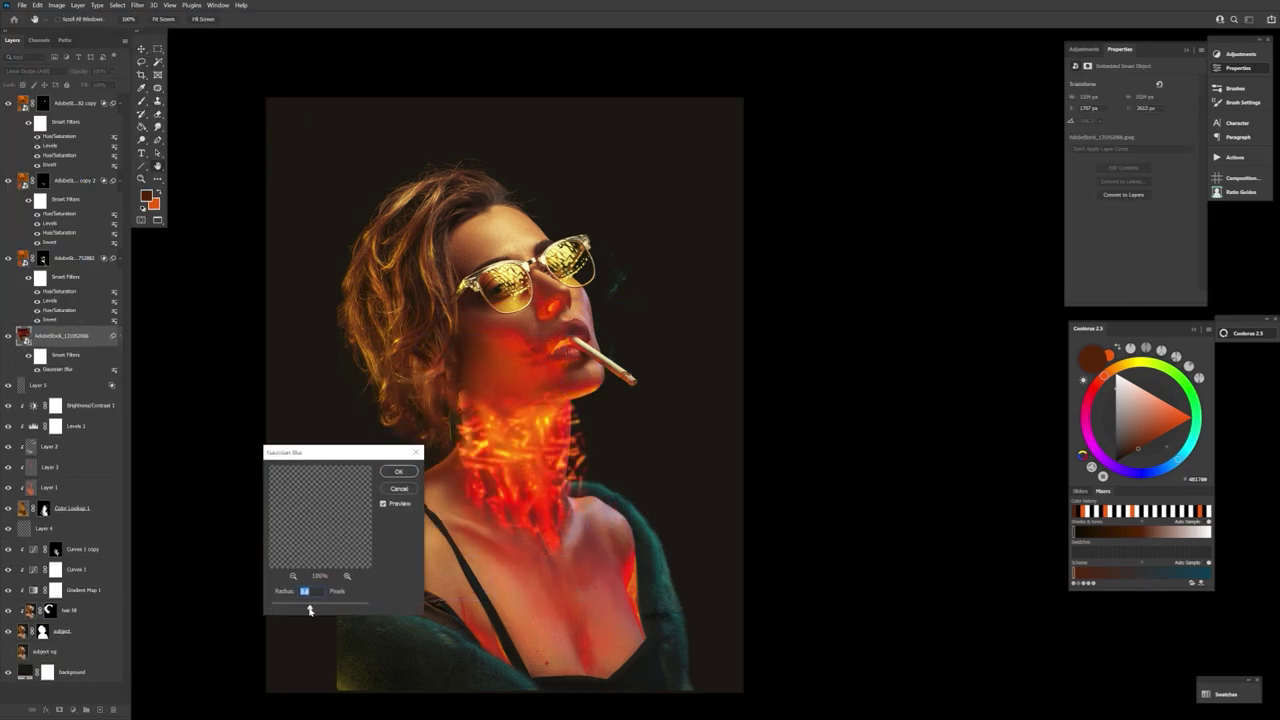
drag(310, 609, 303, 608)
click(398, 472)
- Add a black mask to the ember layer and paint the embers back onto parts of the neck
alt+click(59, 709)
key(b)
key(x)
key(x)
click(515, 443)
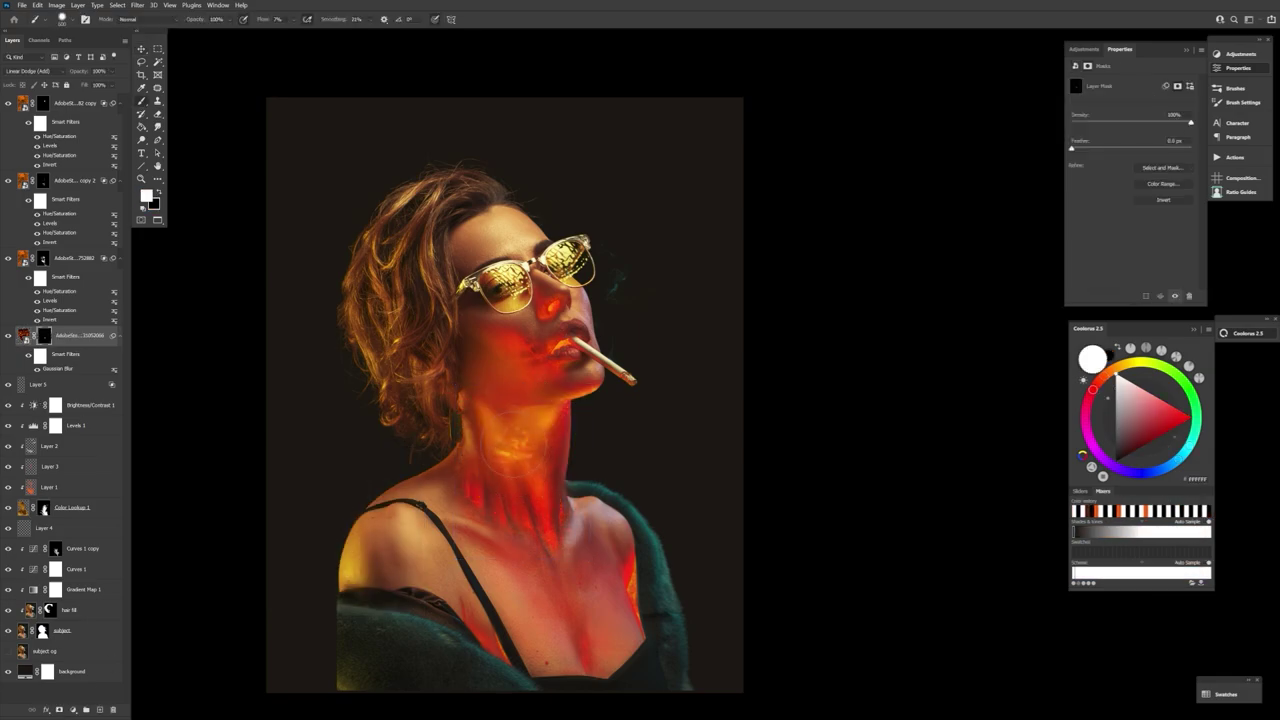
key(x)
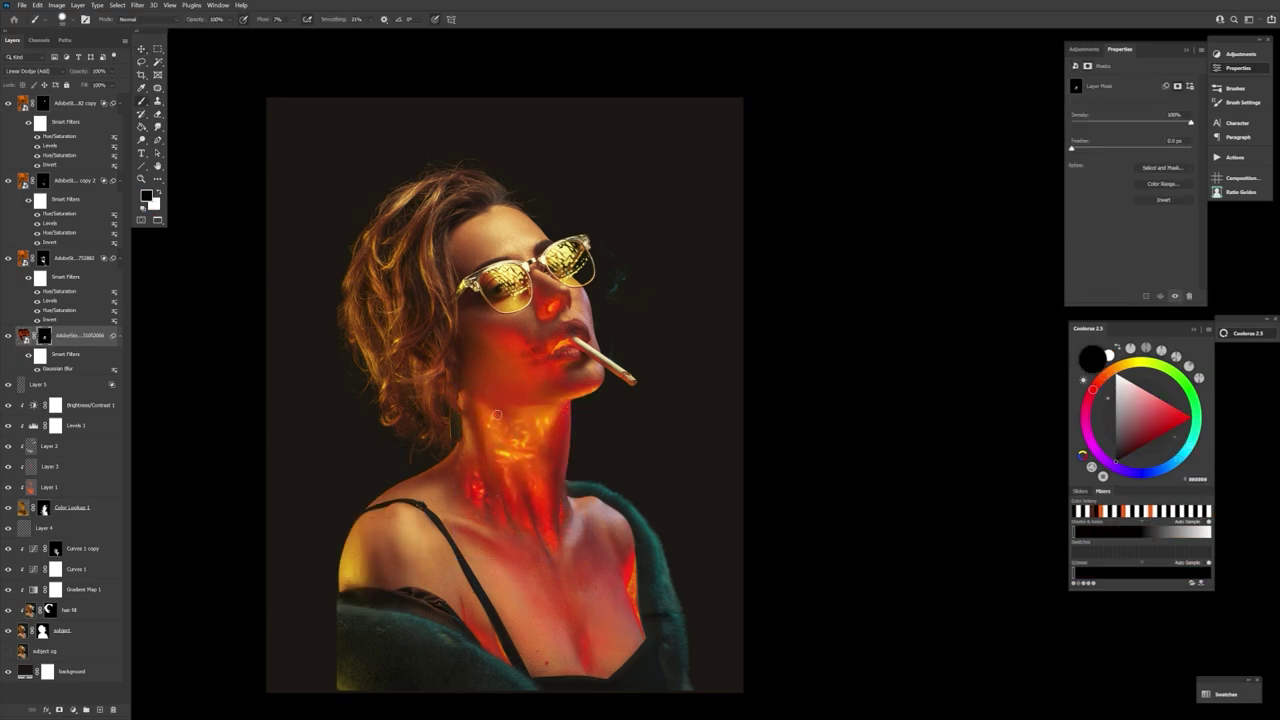
- Try shifting the ember texture across the neck and undo the move
click(23, 336)
key(v)
drag(510, 450, 476, 450)
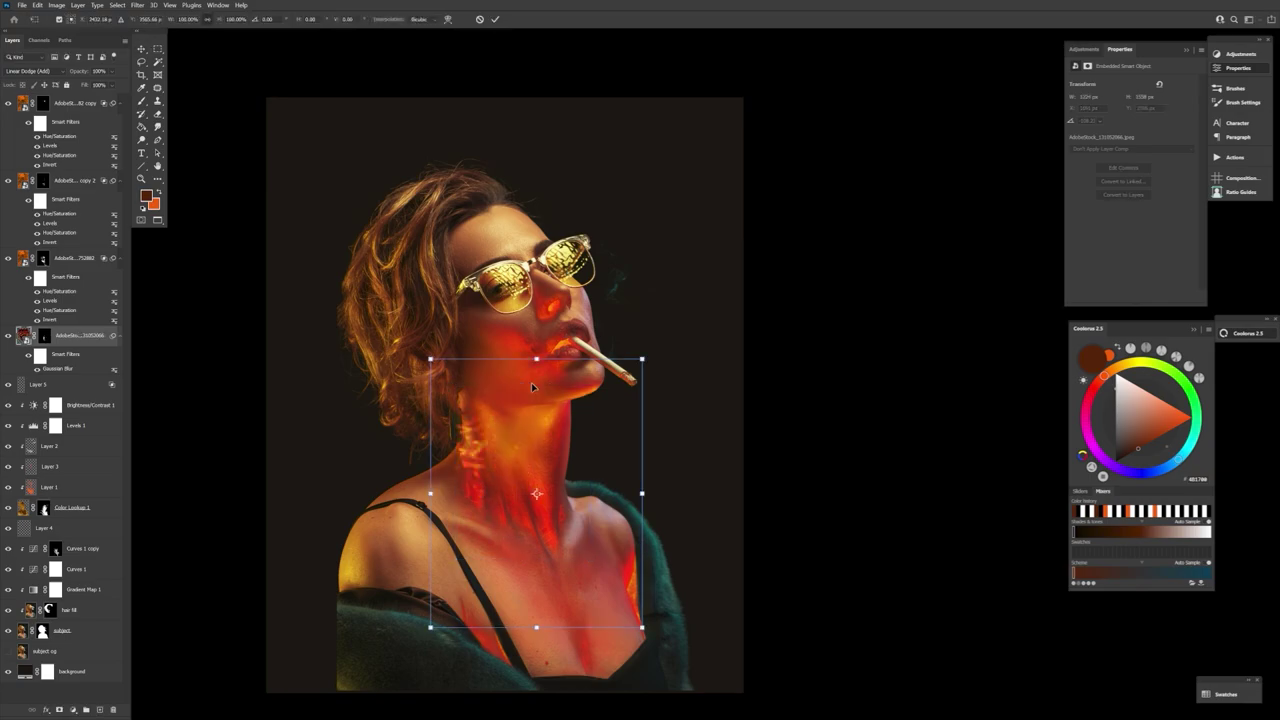
scroll(382, 380, up, 1)
key(ctrl+z)
- Compare the ember layer with and without its Gaussian Blur, and reduce the blur radius
click(37, 370)
click(37, 370)
double_click(58, 369)
drag(303, 608, 290, 608)
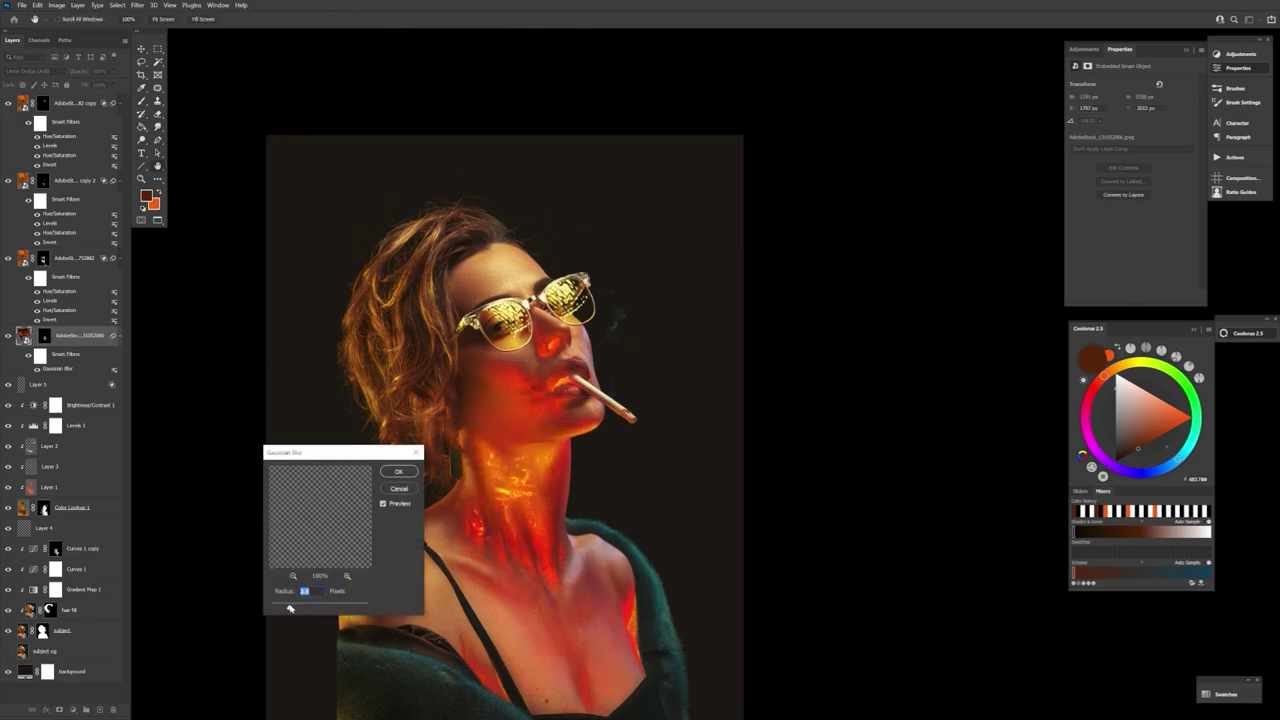
click(399, 471)
- Nudge the ember texture and refine its mask with black to leave subtle embers on the neck
drag(514, 515, 508, 522)
click(44, 336)
key(b)
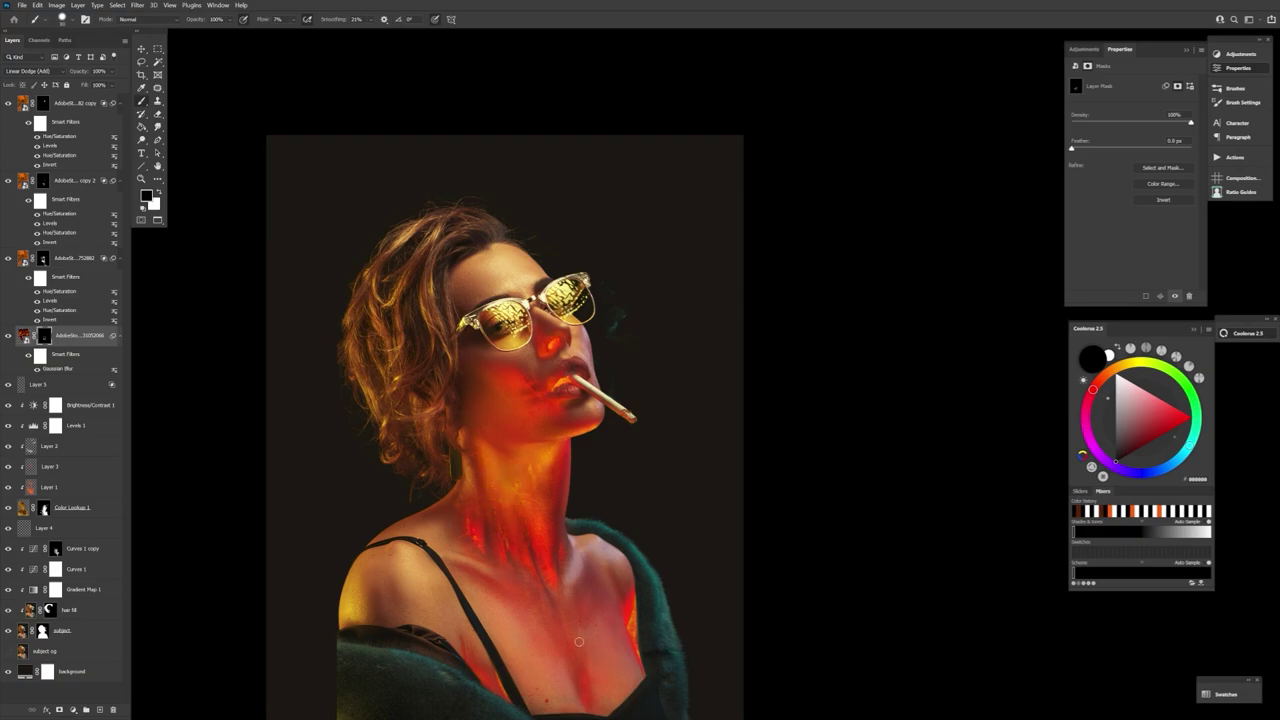
key(ctrl+shift+h)
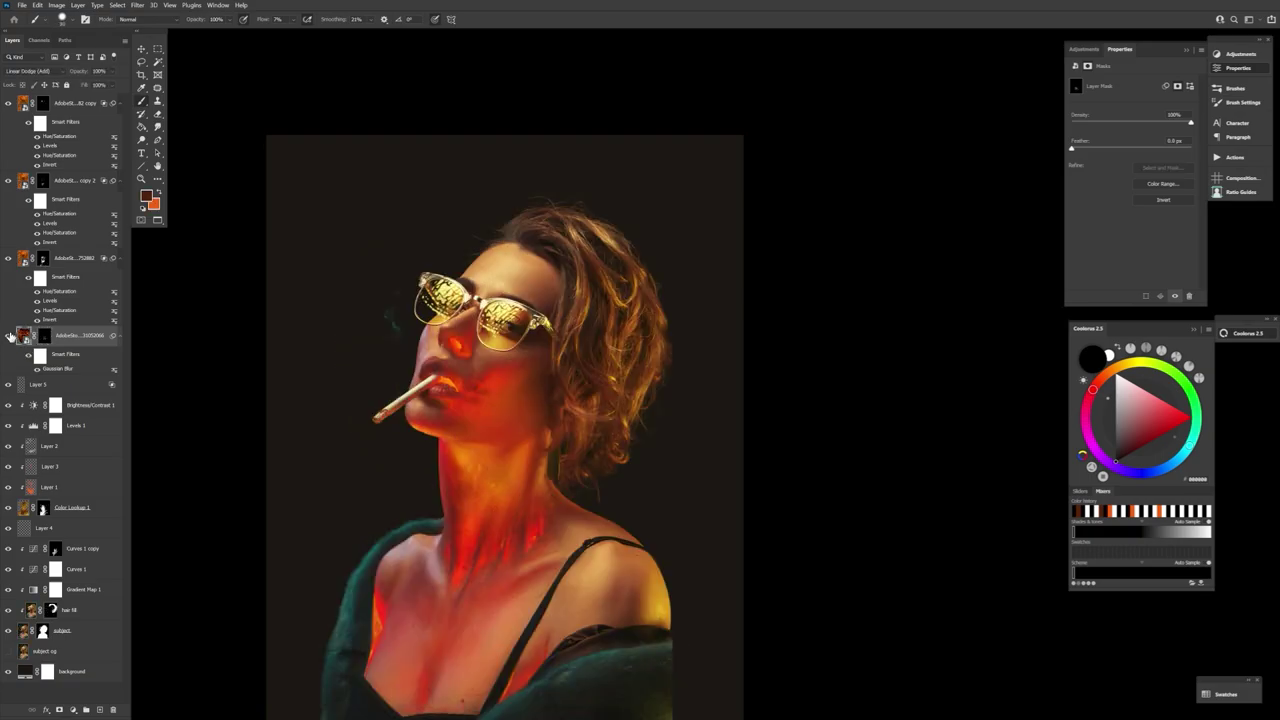
- Place the black coal image above the top layer and position it over the neck and chest
key(alt+bracketright)
key(alt+bracketright)
key(alt+bracketright)
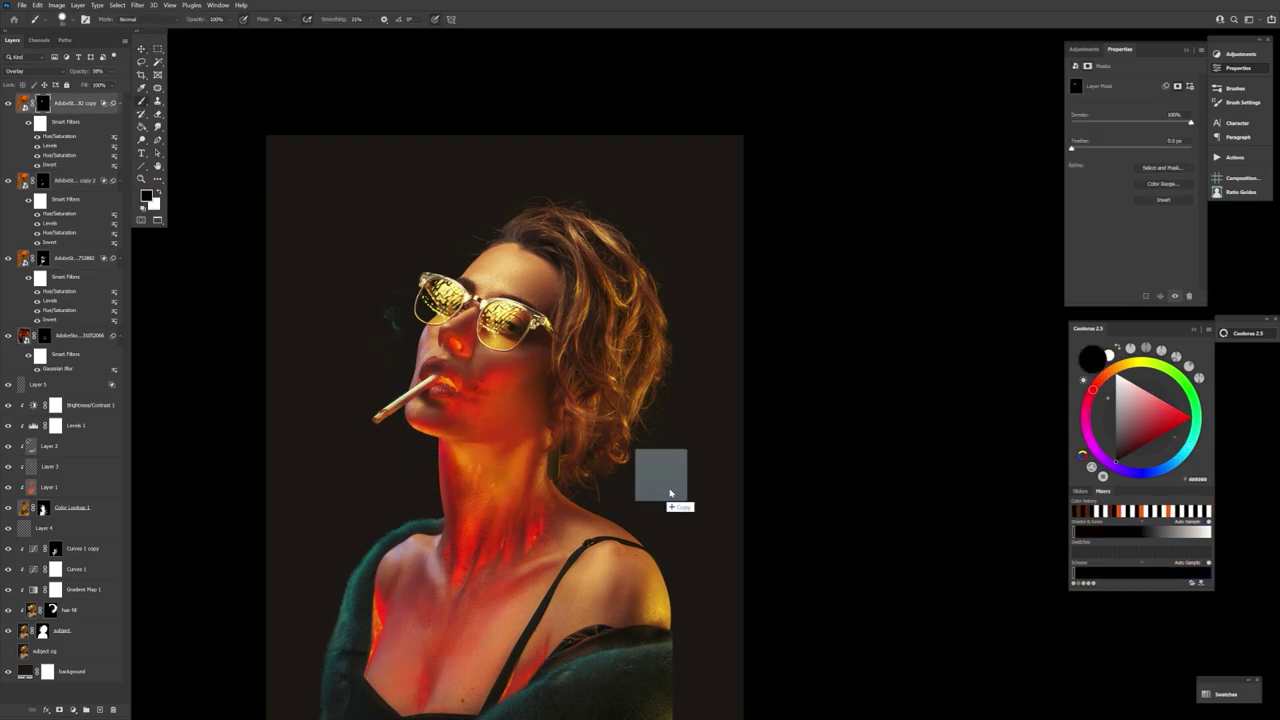
drag(671, 491, 671, 491)
key(Return)
key(v)
drag(505, 300, 464, 450)
key(Return)
- Apply Brightness/Contrast to the coal texture with reduced brightness and contrast at 100
click(57, 5)
mouse_move(138, 32)
click(187, 28)
drag(598, 267, 663, 267)
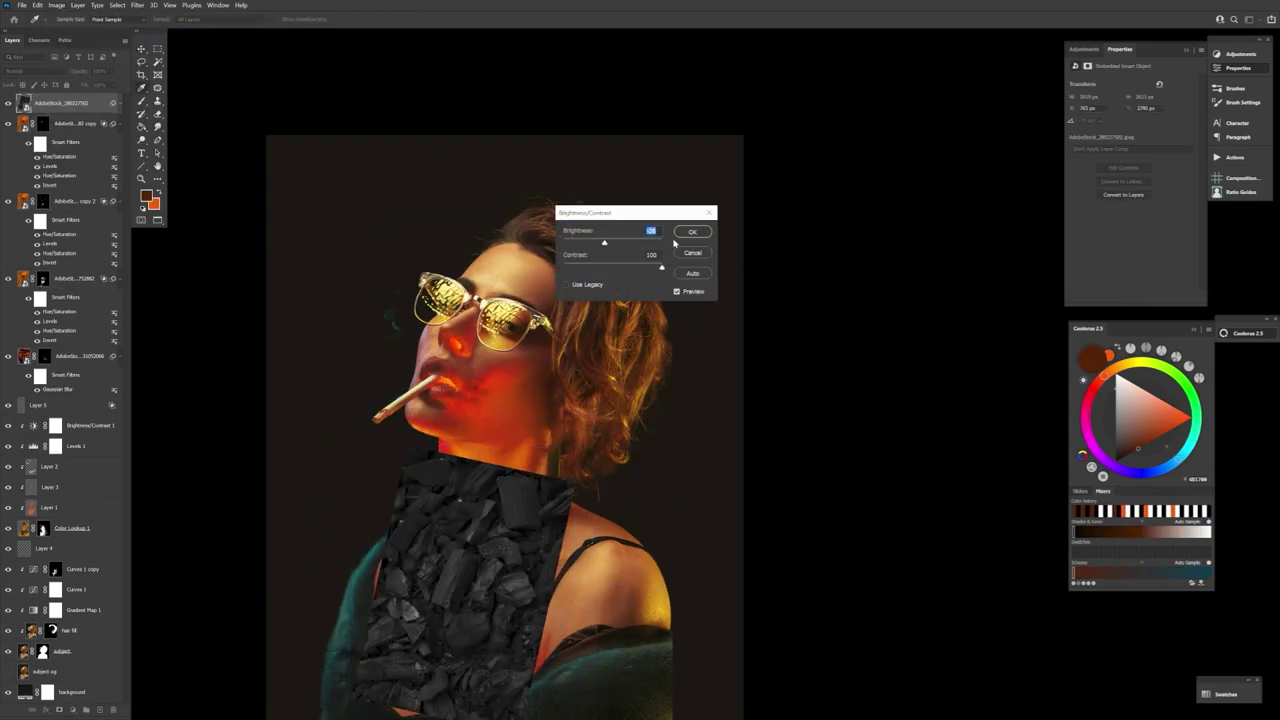
click(692, 231)
- Apply Curves to the coal texture, pulling in the white point and steepening the curve for stronger contrast
click(57, 5)
mouse_move(73, 28)
click(170, 47)
drag(645, 218, 605, 217)
drag(567, 273, 579, 283)
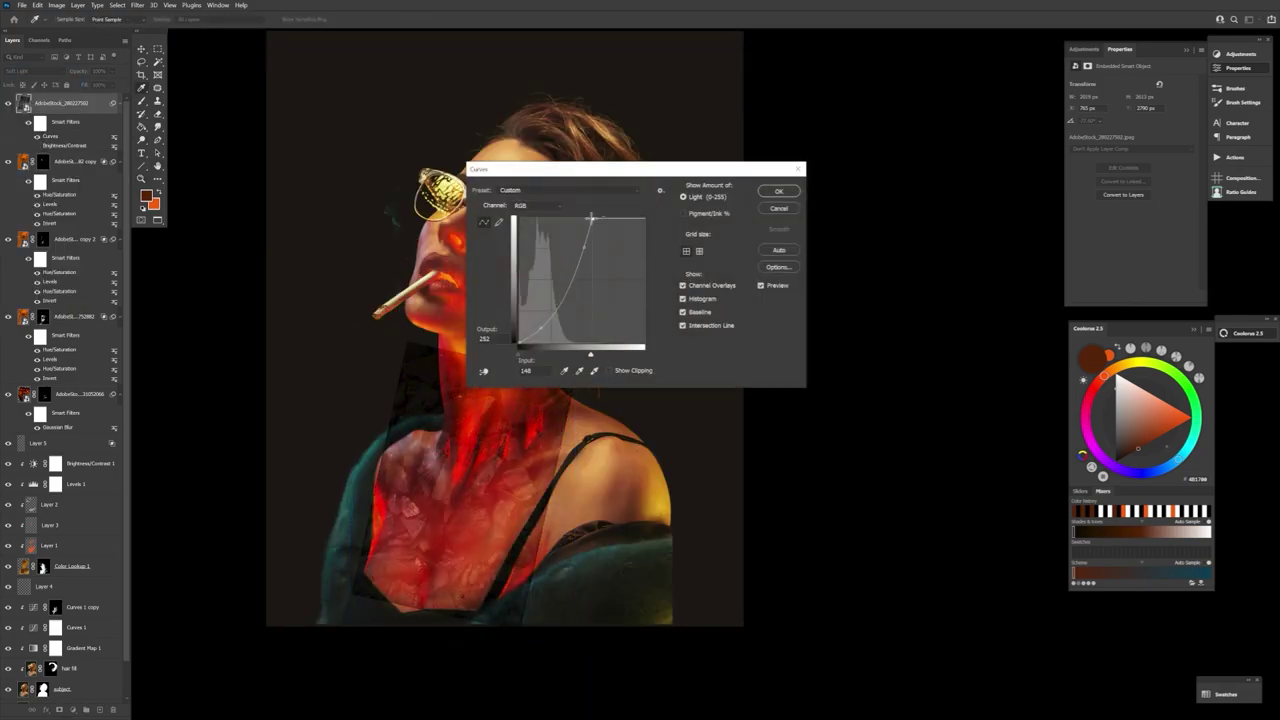
click(580, 242)
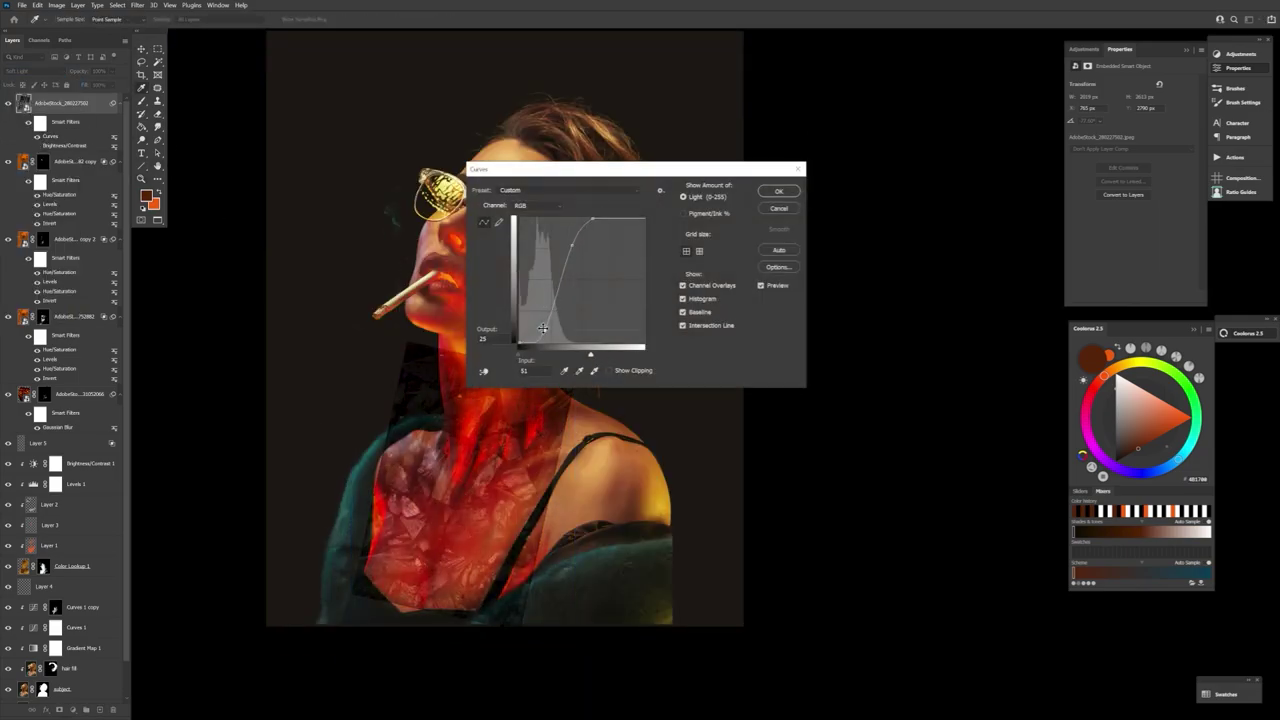
drag(582, 243, 578, 248)
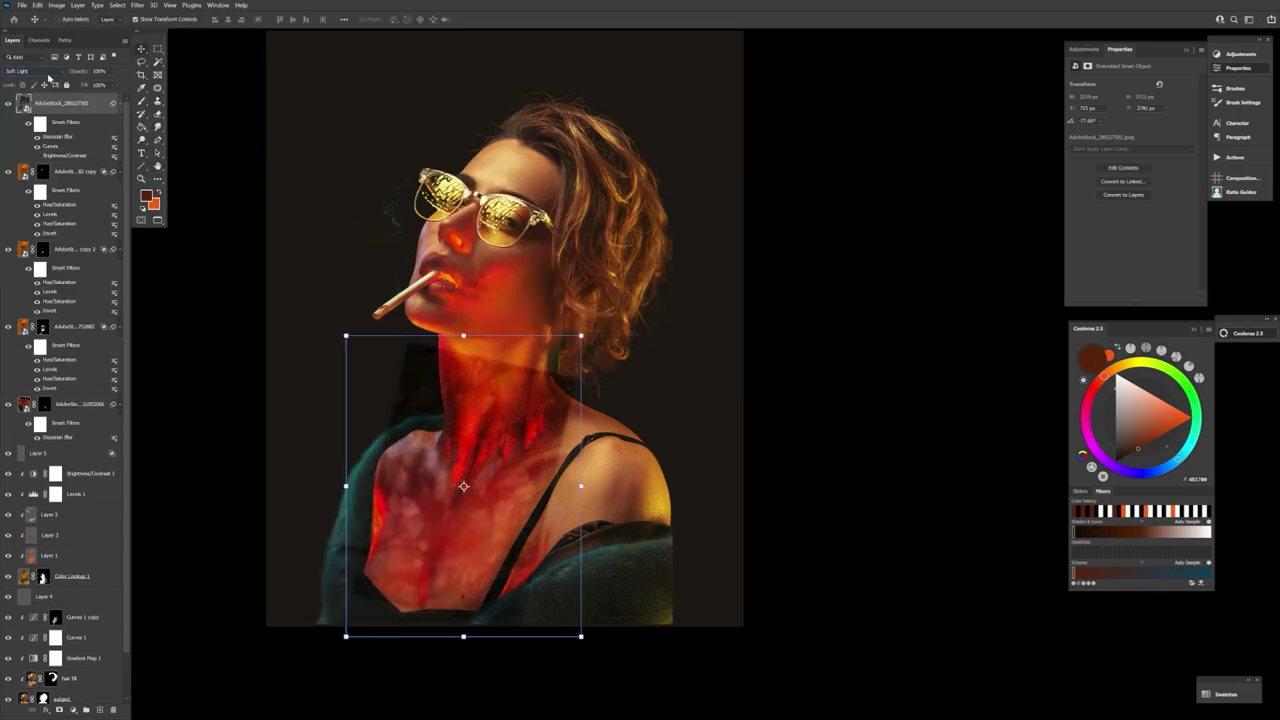
- Lower the coal layer's opacity to 32% and warp its corners outward over the neck and chest
scroll(48, 76, up, 1)
drag(78, 74, 33, 84)
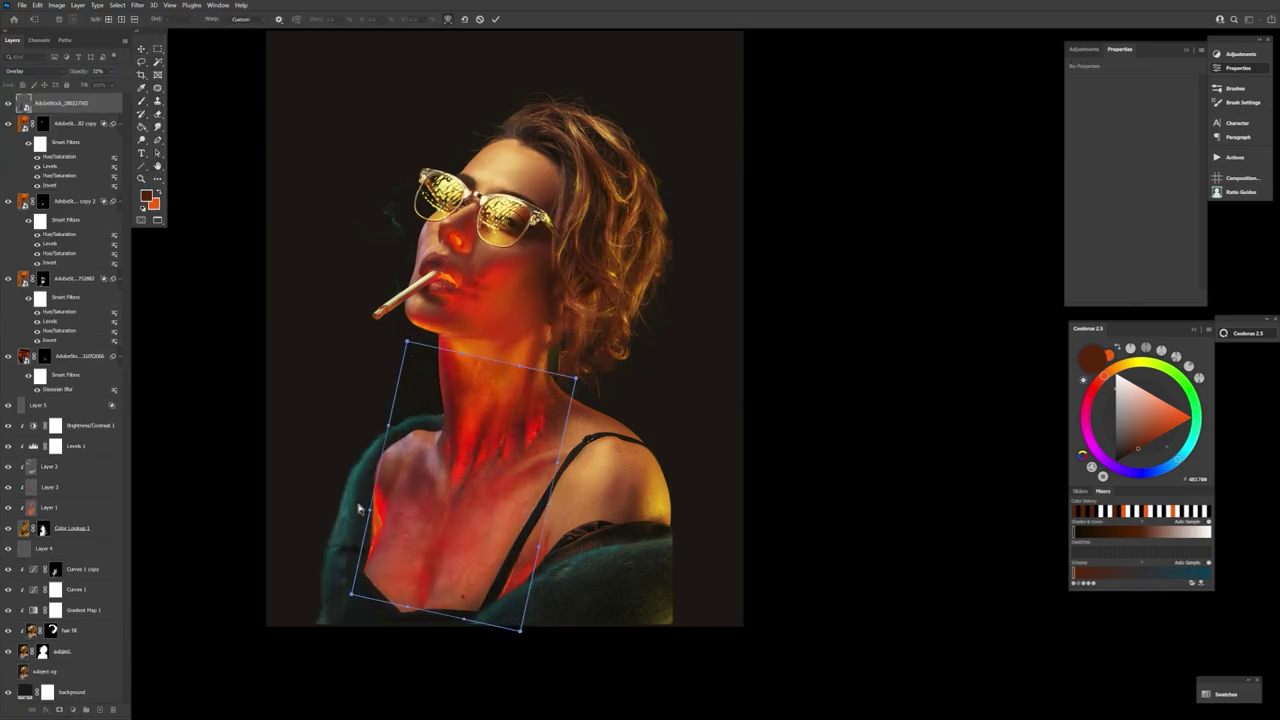
drag(620, 430, 657, 466)
drag(420, 612, 400, 634)
drag(410, 330, 381, 286)
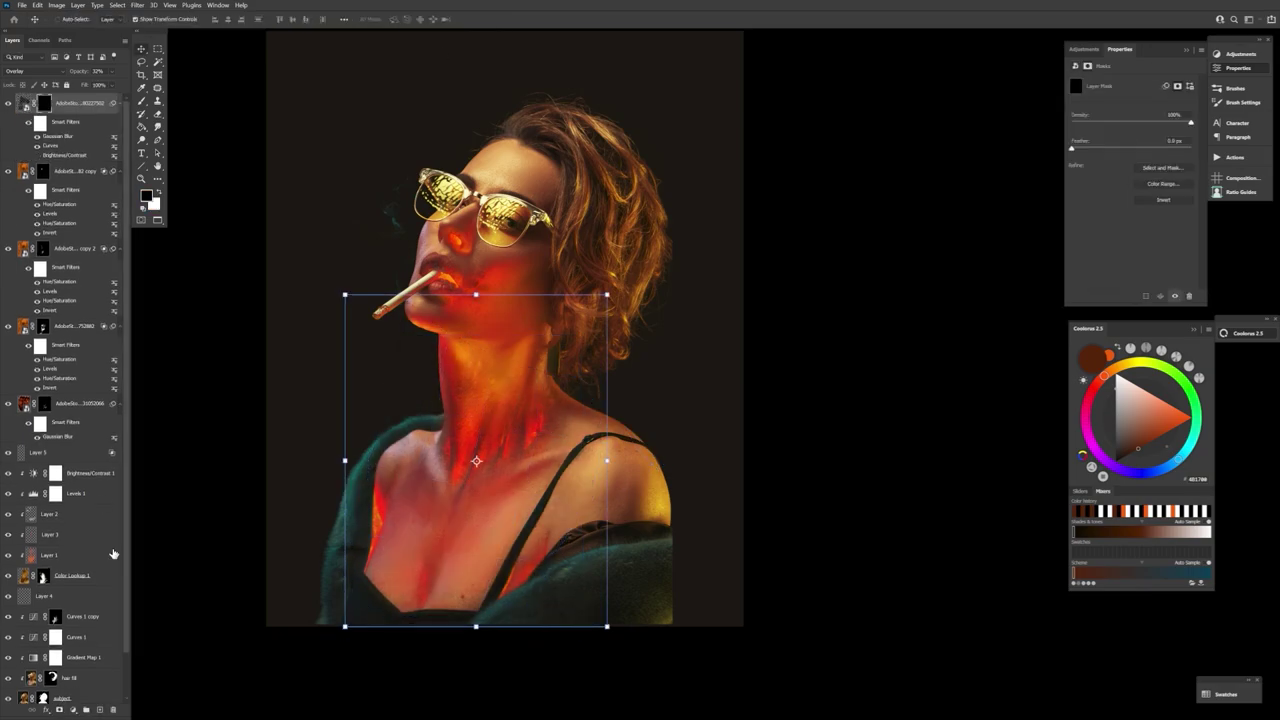
- Paint the coal texture back onto the neck and chest through its black mask with a smaller brush
key(b)
key(bracketleft)
key(bracketleft)
key(bracketleft)
key(bracketleft)
key(bracketleft)
mouse_move(488, 390)
mouse_down()
mouse_move(420, 591)
mouse_move(416, 476)
mouse_move(467, 557)
mouse_up()
key(x)
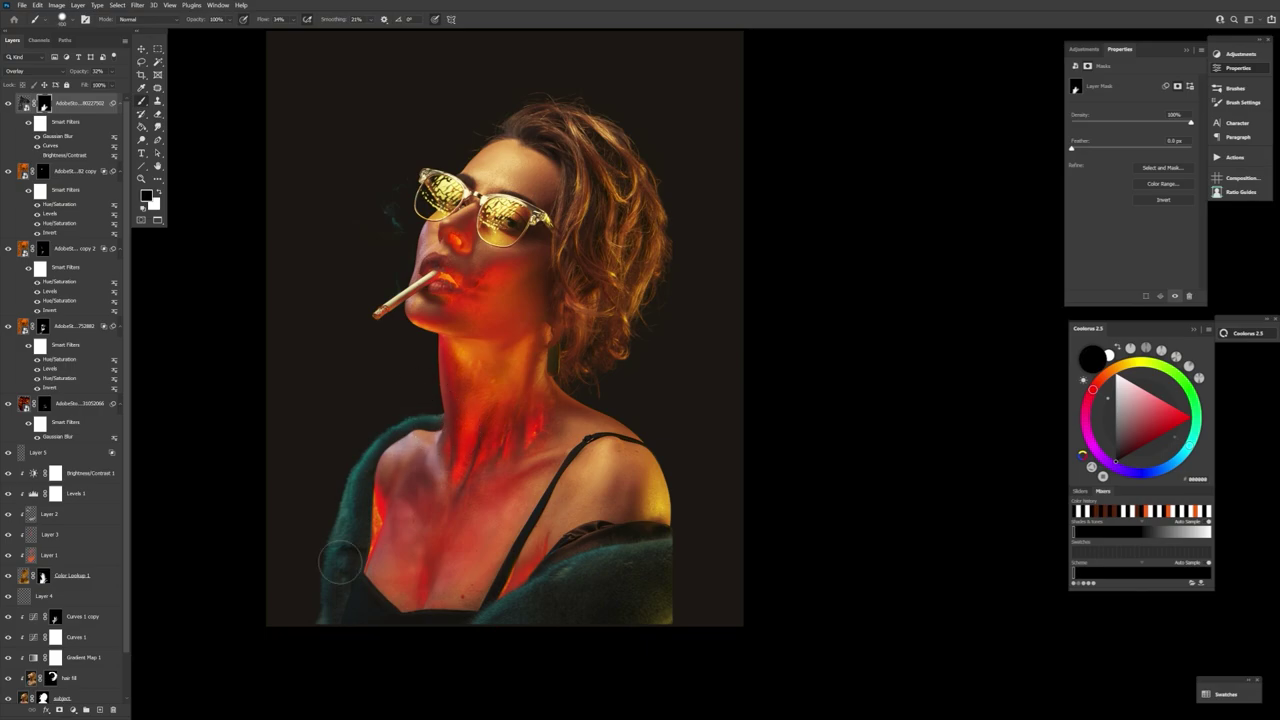
- Move the coal layer directly below Layer 4 and readjust its Curves filter
drag(70, 103, 90, 606)
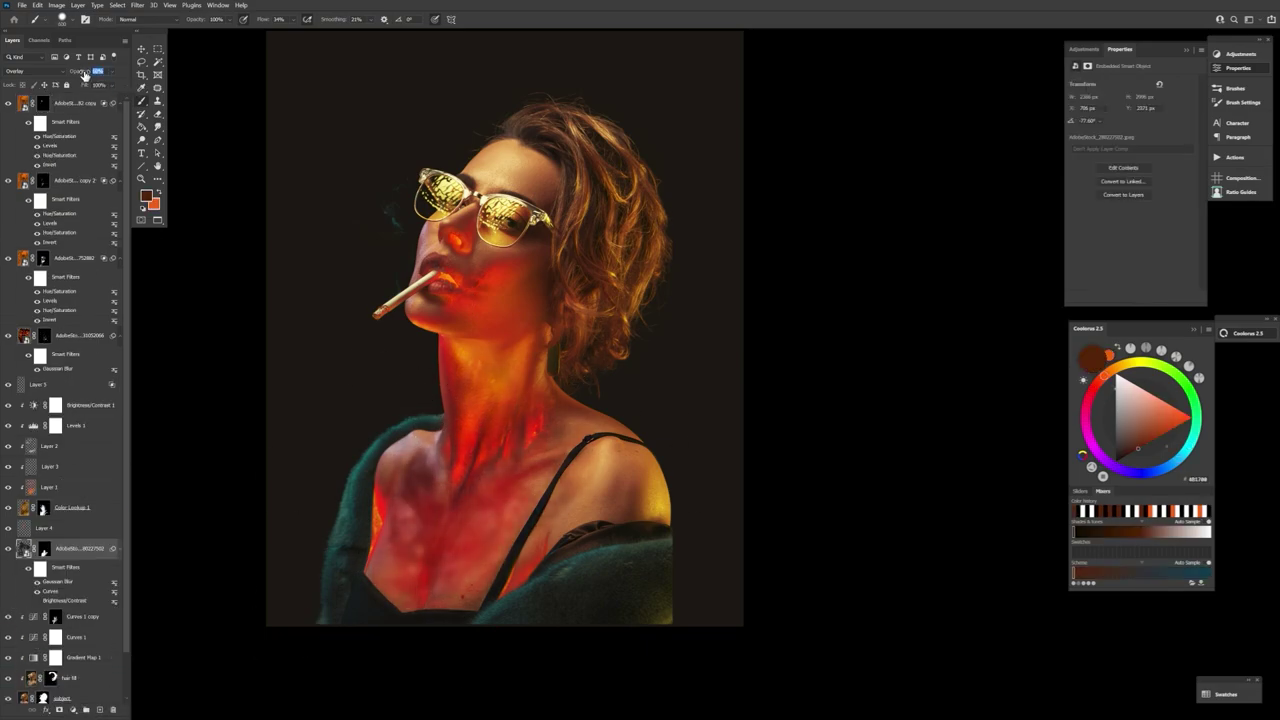
double_click(55, 592)
click(779, 191)
- Enlarge and rotate the coal texture over the neck and chest, and readjust its Gaussian Blur filter
key(v)
drag(346, 460, 345, 447)
key(Return)
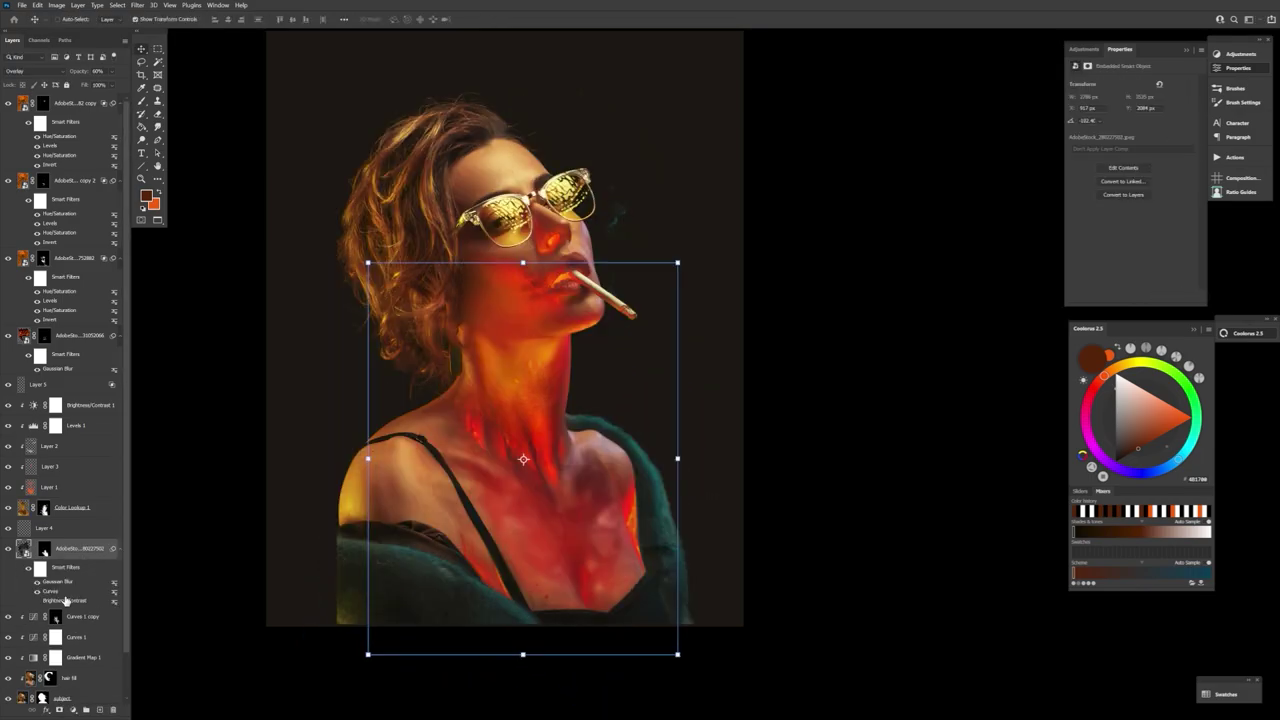
double_click(58, 581)
click(317, 368)
key(v)
drag(581, 525, 577, 519)
- Lower the coal layer's opacity to 53% and soften its mask with a larger brush at 1% flow
click(44, 549)
key(b)
drag(82, 75, 80, 76)
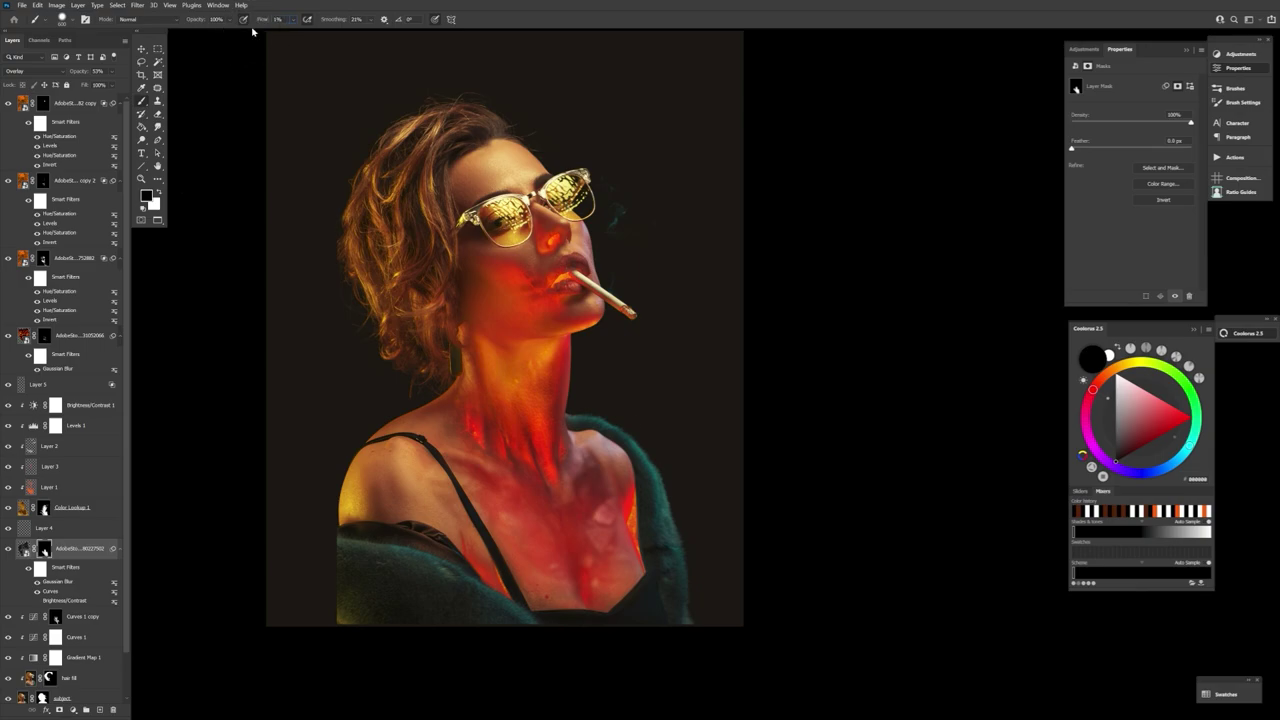
key(bracketright)
key(bracketright)
key(bracketright)
key(bracketright)
key(bracketright)
key(bracketright)
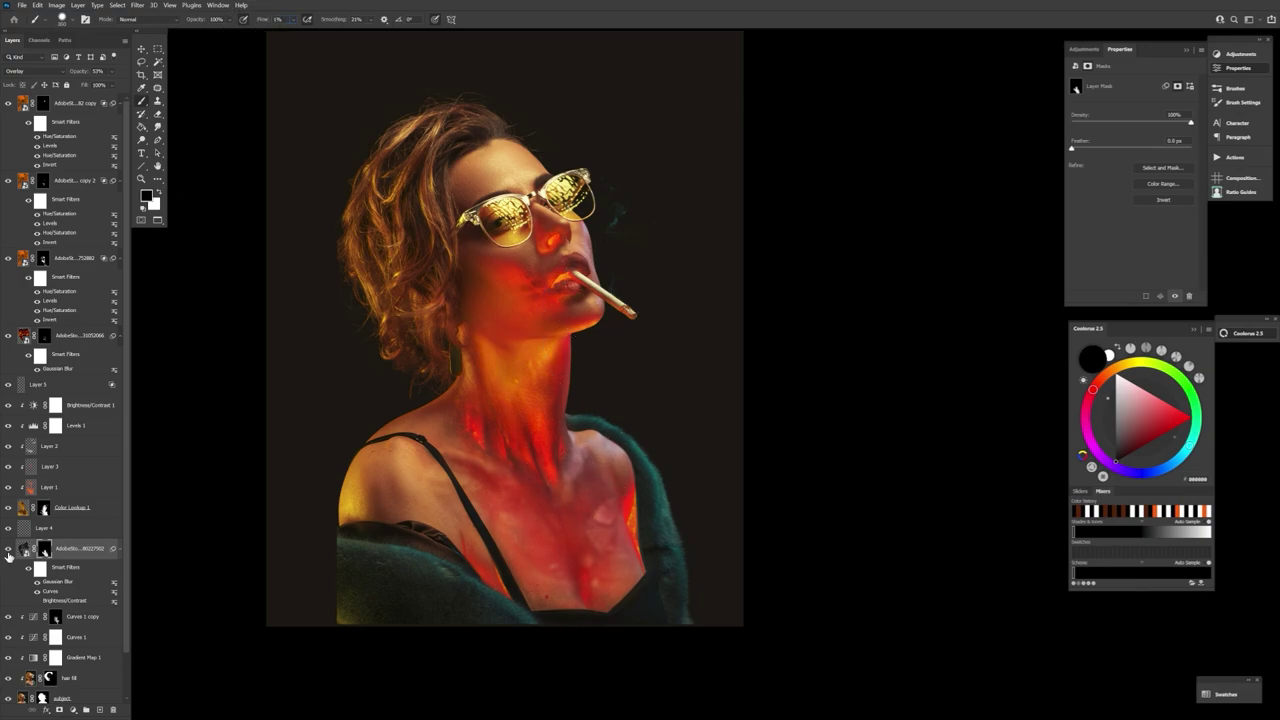
- Toggle the coal layer's visibility to compare the neck and chest with and without the texture
click(8, 550)
click(8, 550)
click(8, 550)
click(8, 550)
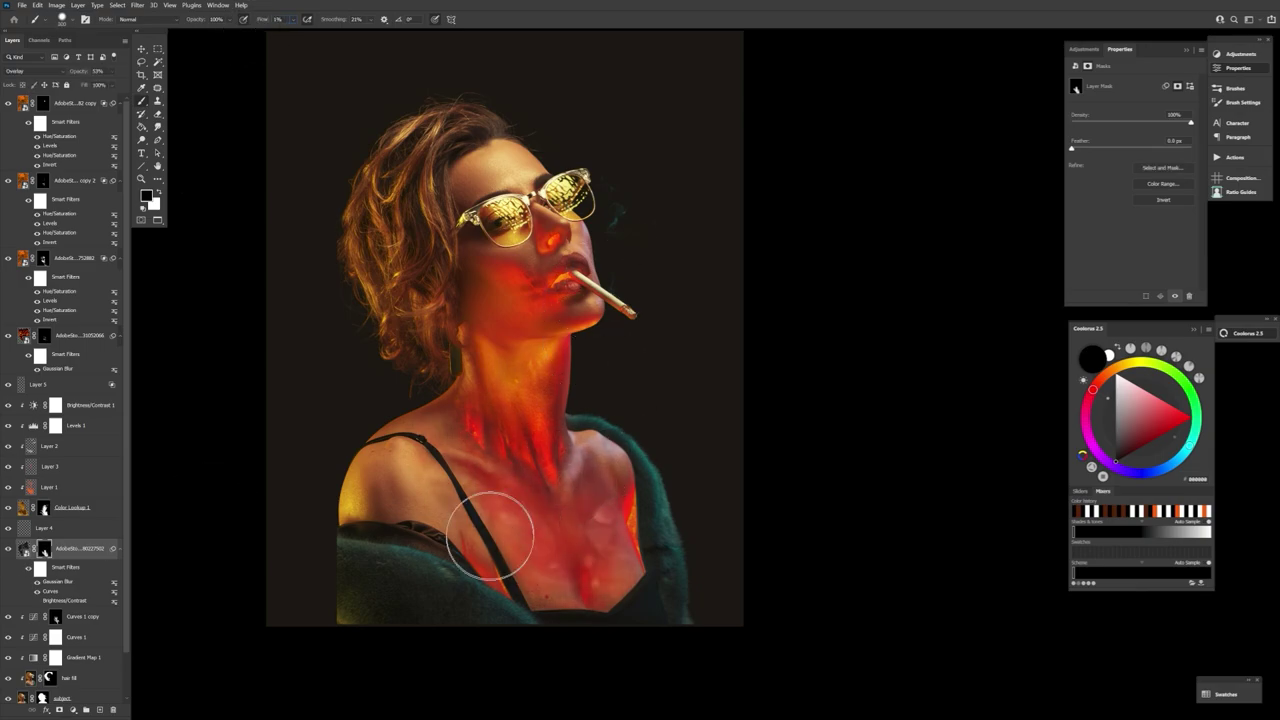
click(7, 550)
click(7, 550)
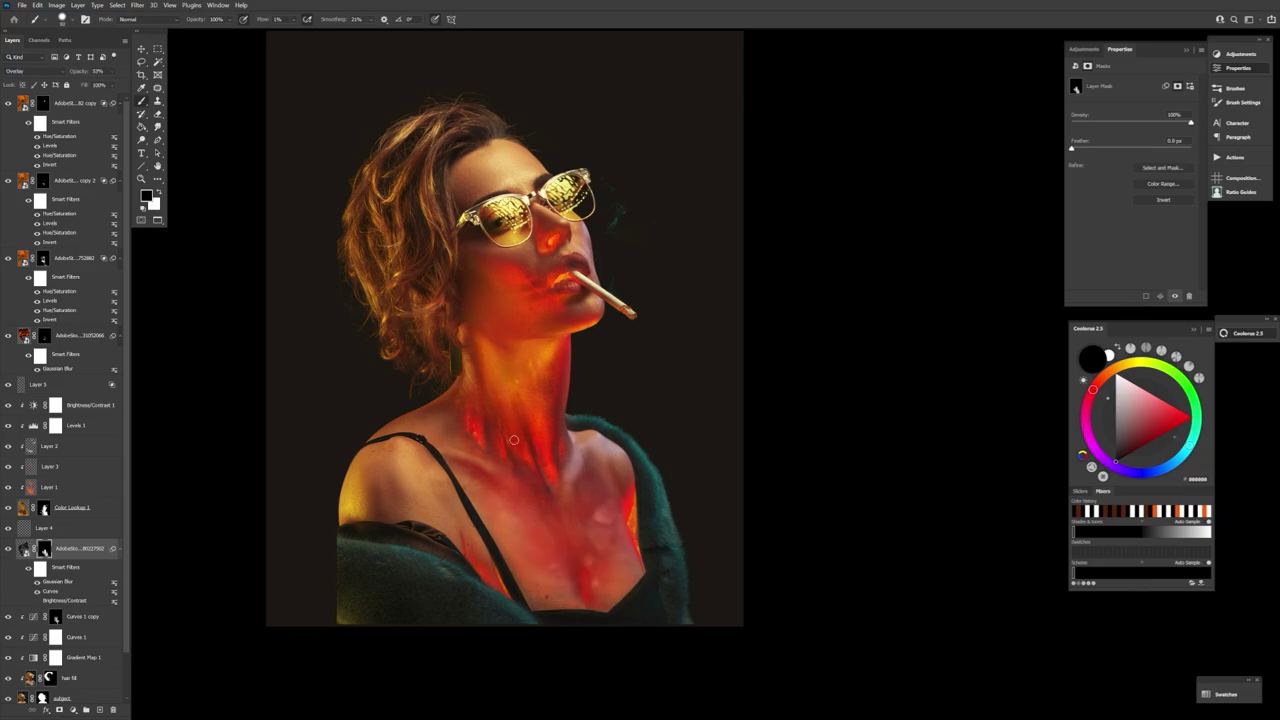
- Lower the coal layer's opacity to 39% and check the portrait with and without it
key(ctrl+shift+h)
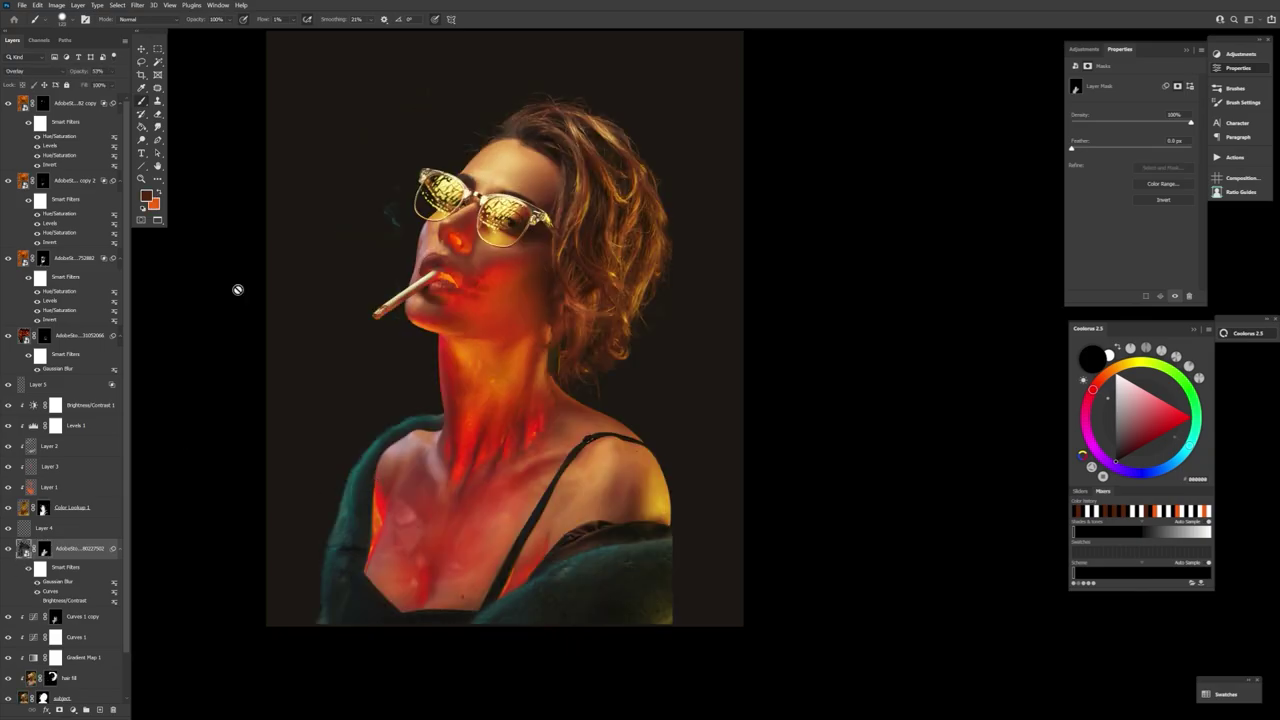
drag(84, 72, 77, 72)
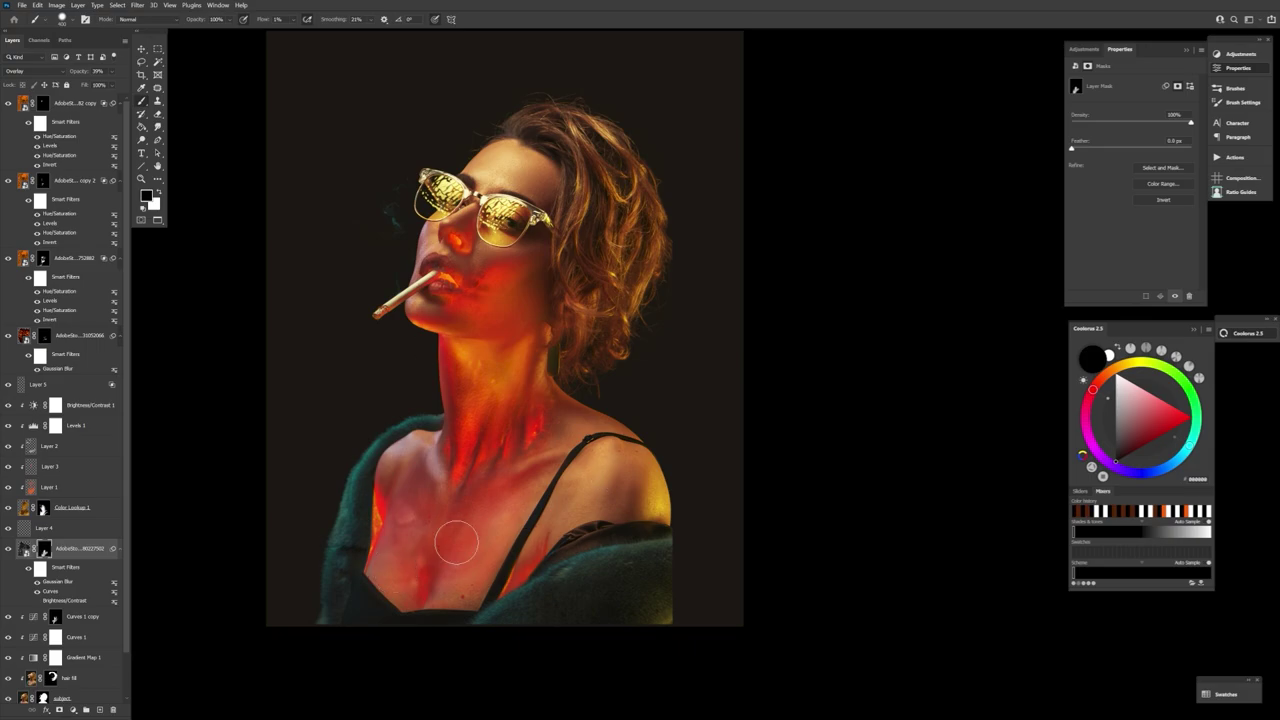
click(7, 550)
click(7, 550)
click(7, 550)
click(7, 550)
- Place the glowing coals image above the top layer, scaled and rotated to cover the neck and lower face
click(92, 106)
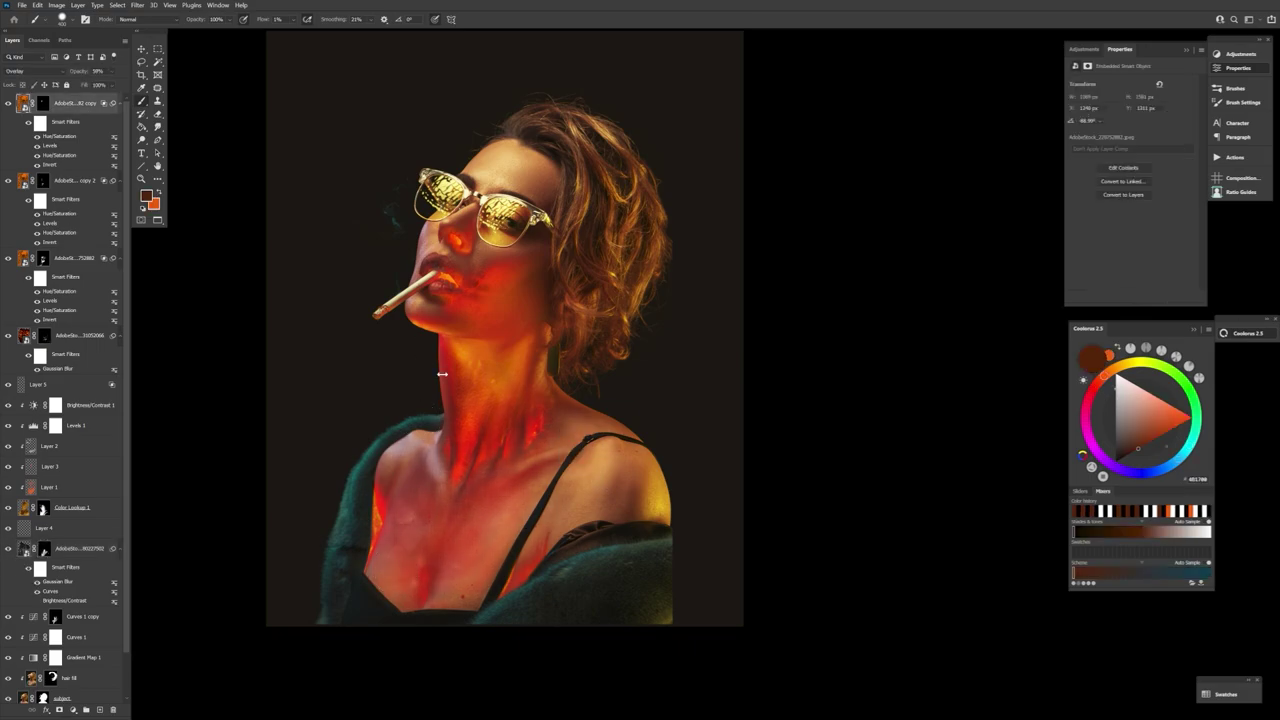
drag(625, 145, 343, 180)
drag(700, 120, 579, 249)
drag(505, 276, 537, 285)
click(496, 20)
key(ctrl+t)
drag(611, 257, 592, 272)
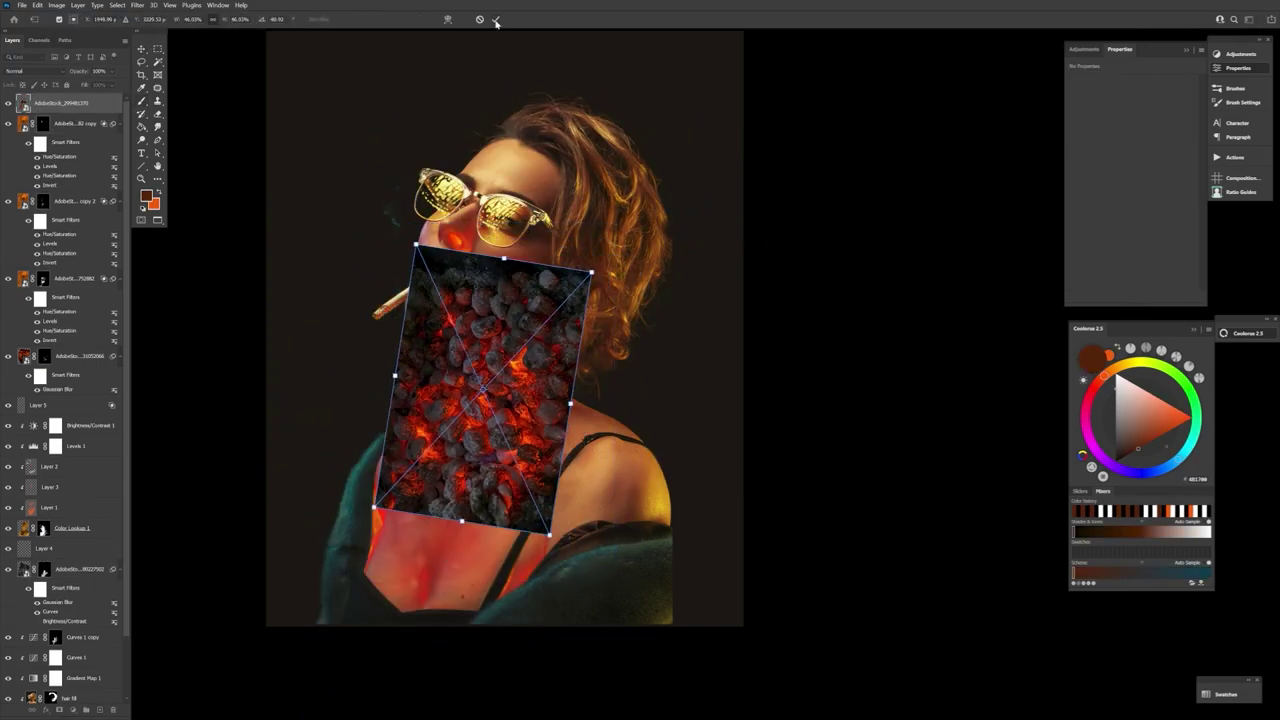
click(496, 21)
- Move the glowing coals layer directly below Layer 5, set it to Multiply and lower its opacity
drag(62, 103, 55, 415)
click(24, 73)
click(24, 73)
scroll(24, 74, down, 3)
drag(85, 73, 83, 84)
- Adjust the Blend If slider in the glowing coals layer's blending options
double_click(84, 104)
click(1040, 475)
click(75, 405)
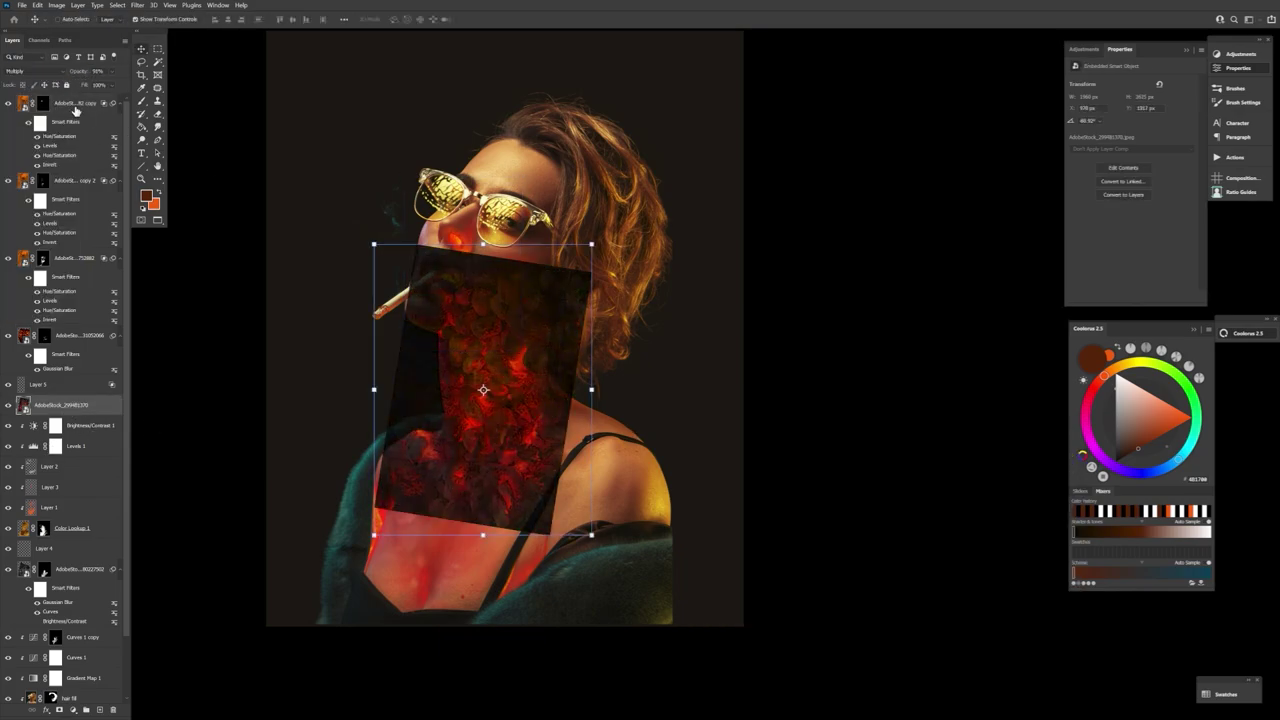
double_click(106, 407)
drag(831, 607, 850, 612)
key(Return)
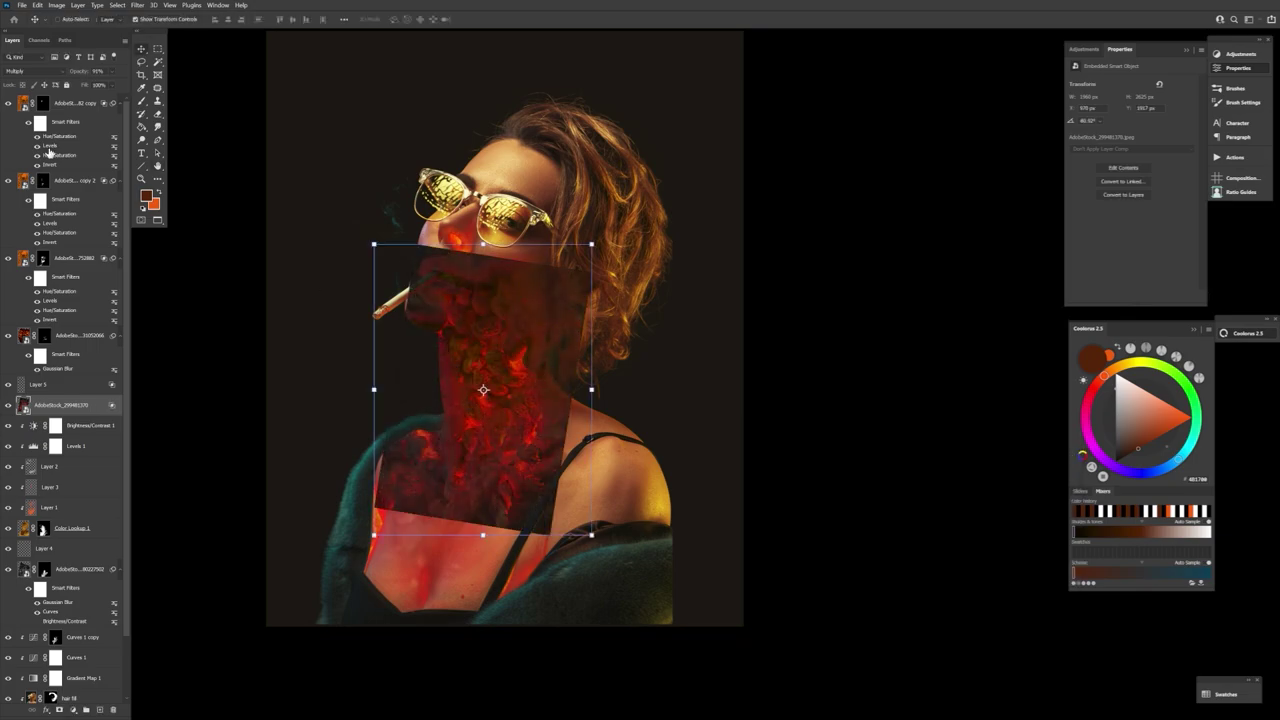
- Preview other blend modes such as Screen on the glowing coals layer and return it to Multiply
click(32, 71)
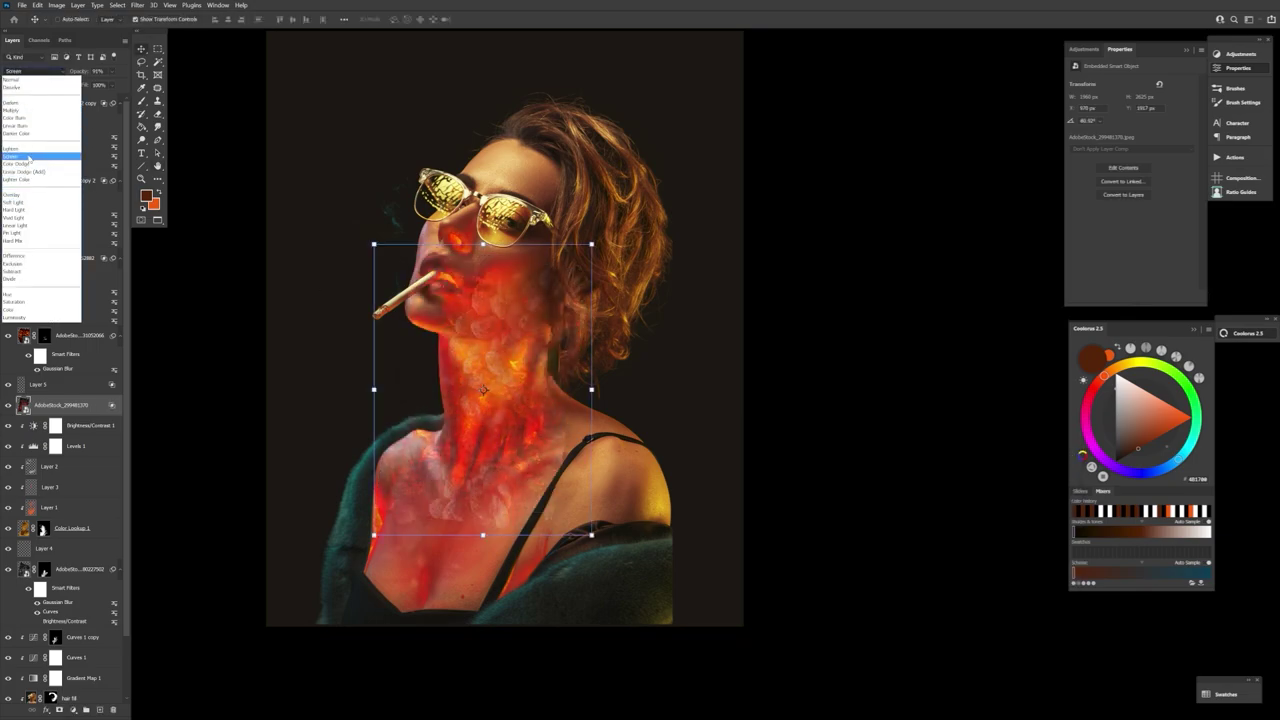
click(27, 112)
drag(78, 73, 77, 76)
- Add a mask to the glowing coals layer and paint out the texture outside the neck with black
click(59, 710)
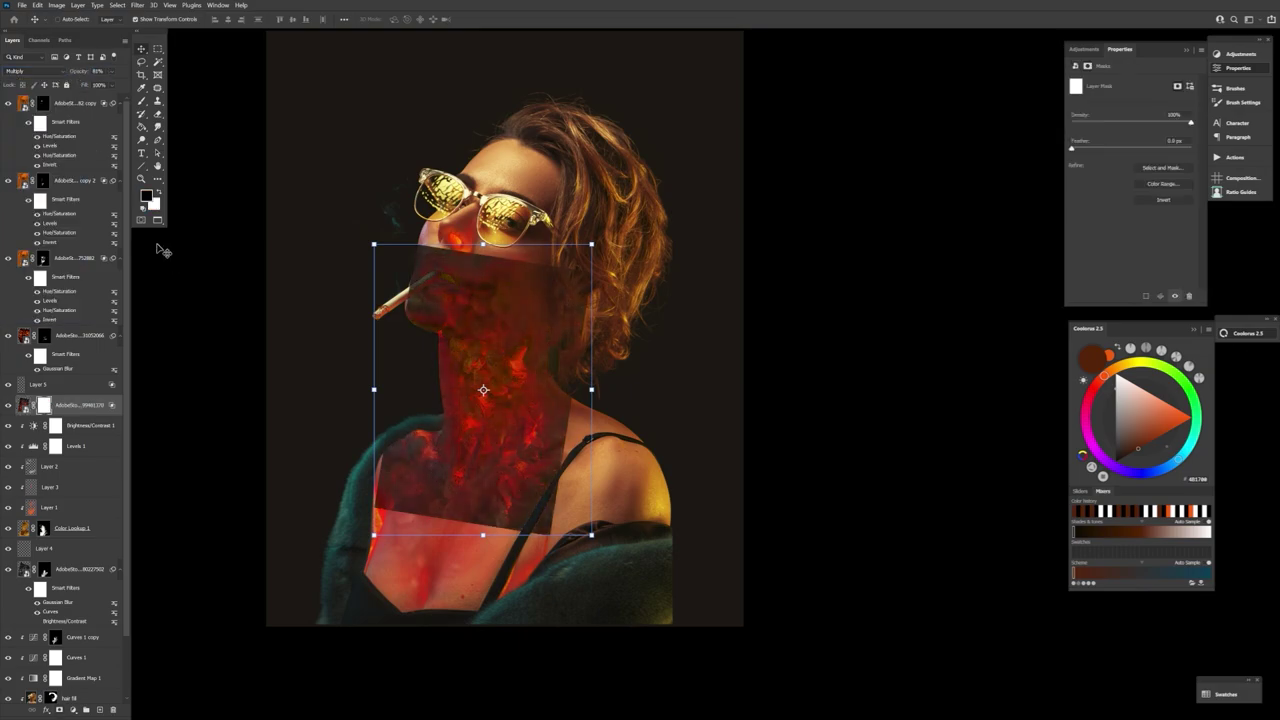
key(b)
mouse_move(614, 314)
mouse_down()
mouse_move(563, 588)
mouse_move(470, 586)
mouse_move(583, 290)
mouse_up()
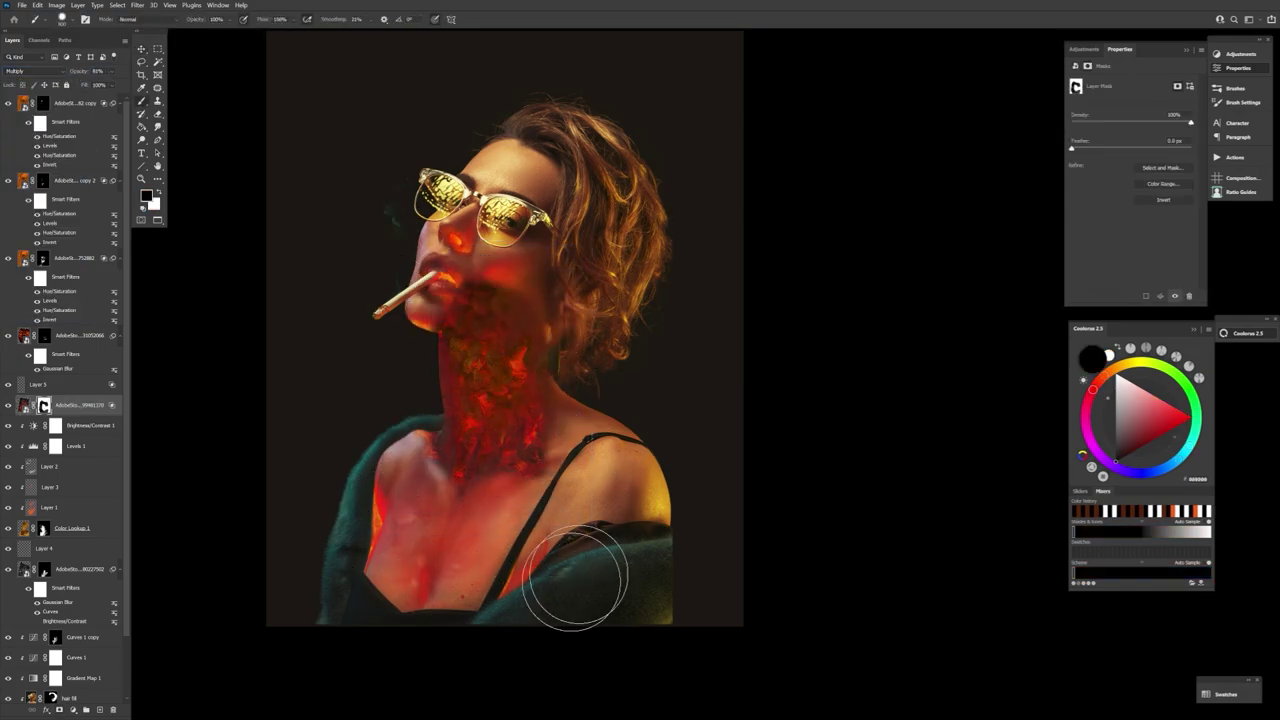
- Set the glowing coals layer's blend mode to Screen and apply a Gaussian Blur to it
click(23, 405)
click(40, 72)
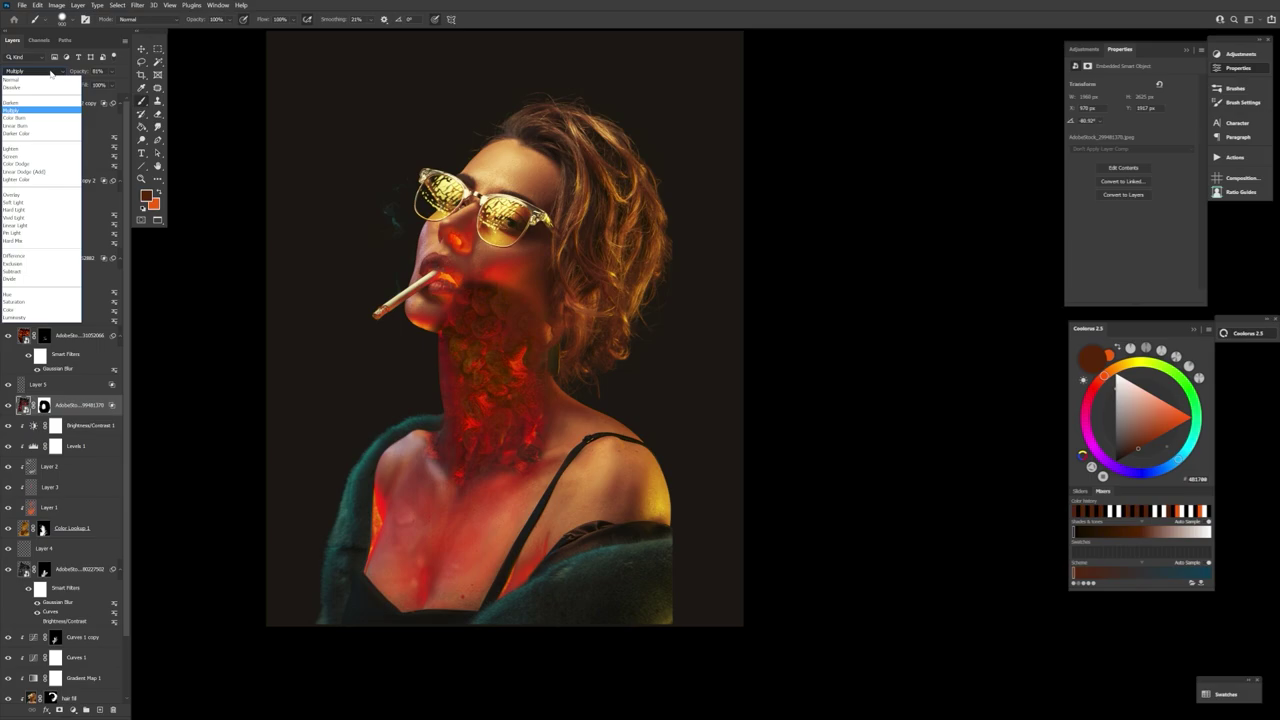
click(45, 160)
click(138, 5)
mouse_move(177, 132)
click(285, 173)
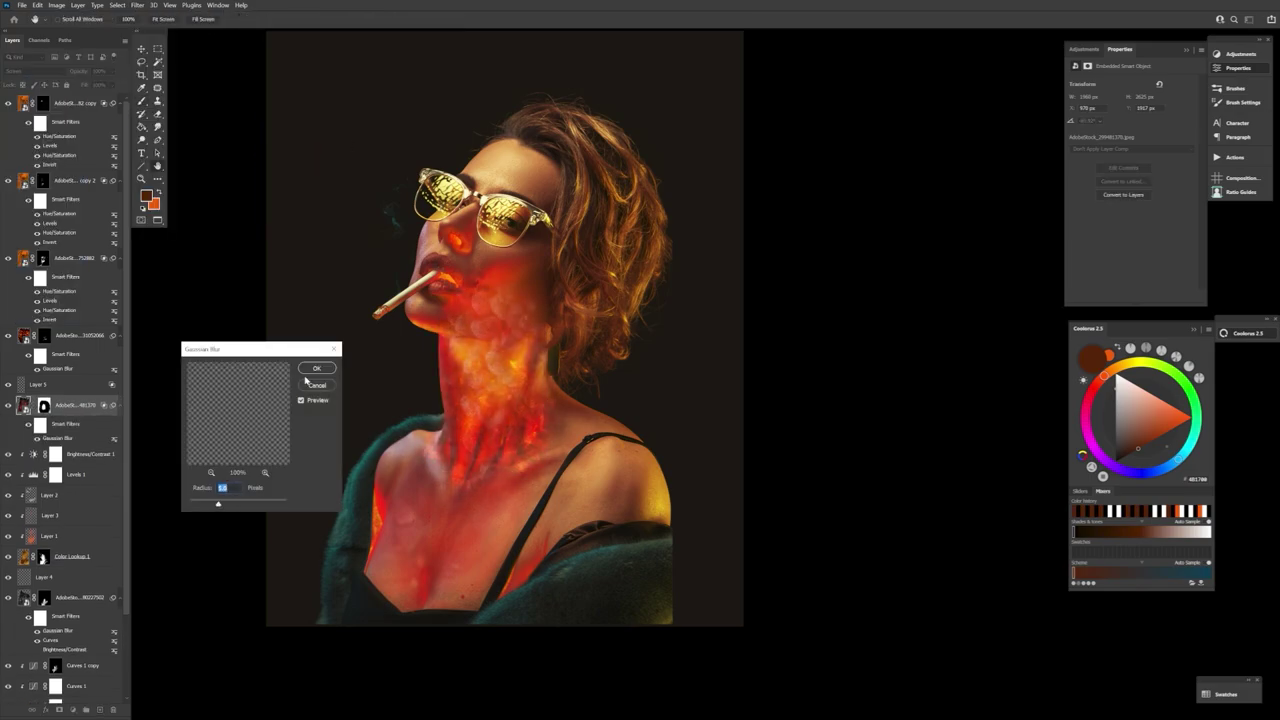
click(315, 369)
- Apply Brightness/Contrast to the glowing coals layer with reduced brightness and contrast at 100
click(57, 5)
mouse_move(75, 31)
click(190, 32)
drag(613, 244, 597, 245)
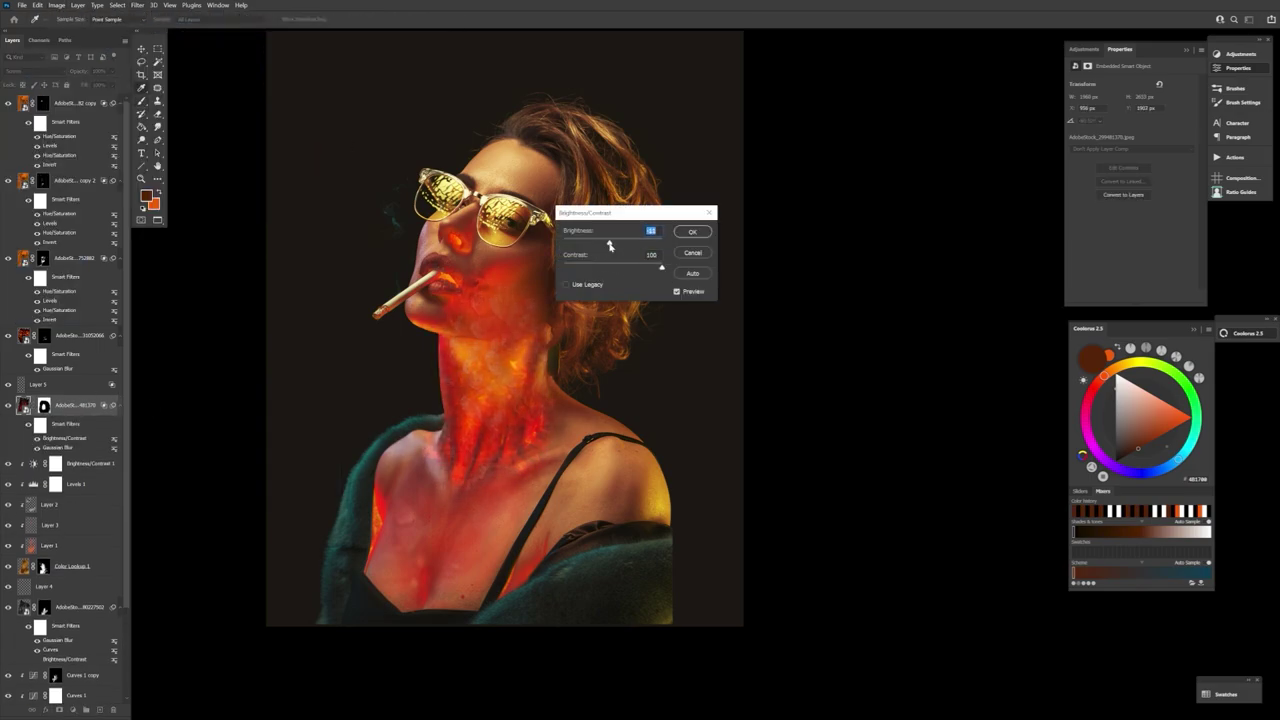
click(692, 232)
- Nudge the coals texture slightly upward on the neck and adjust its Gaussian Blur filter
drag(495, 392, 493, 386)
double_click(58, 448)
click(316, 369)
- Paint black with an enlarged brush on the coals layer's mask to remove the texture from the lower face
click(45, 406)
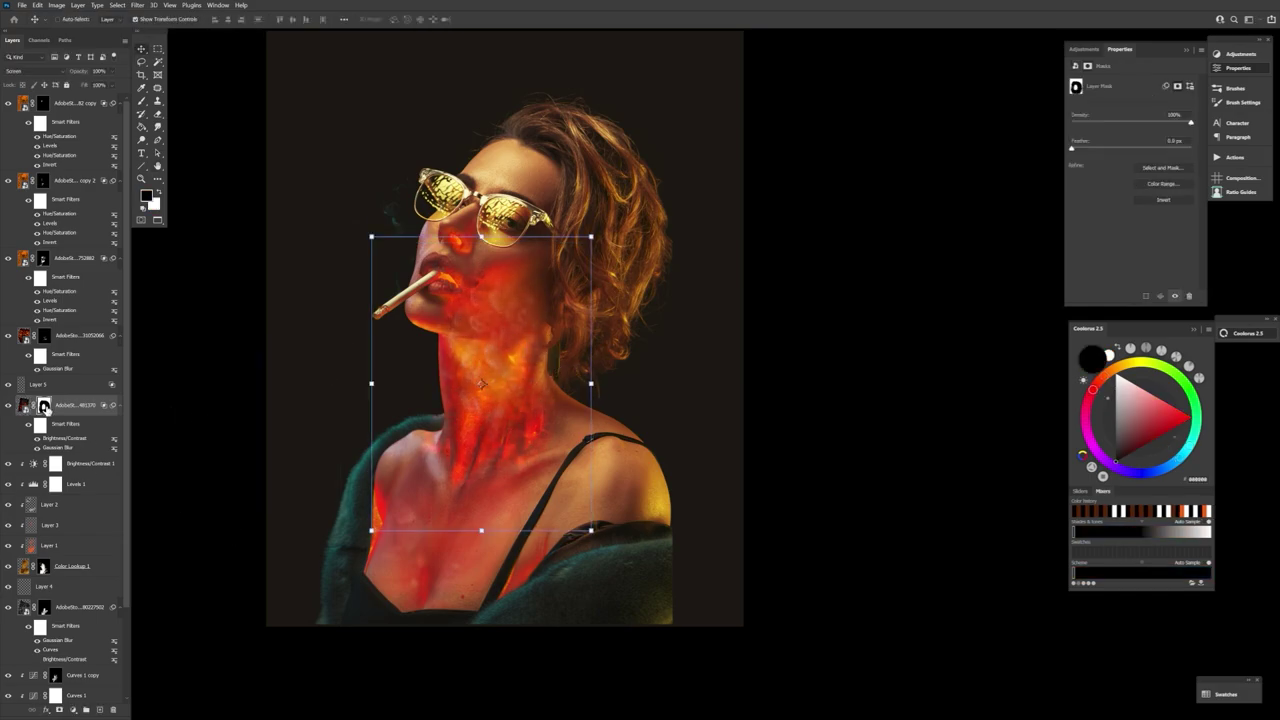
key(b)
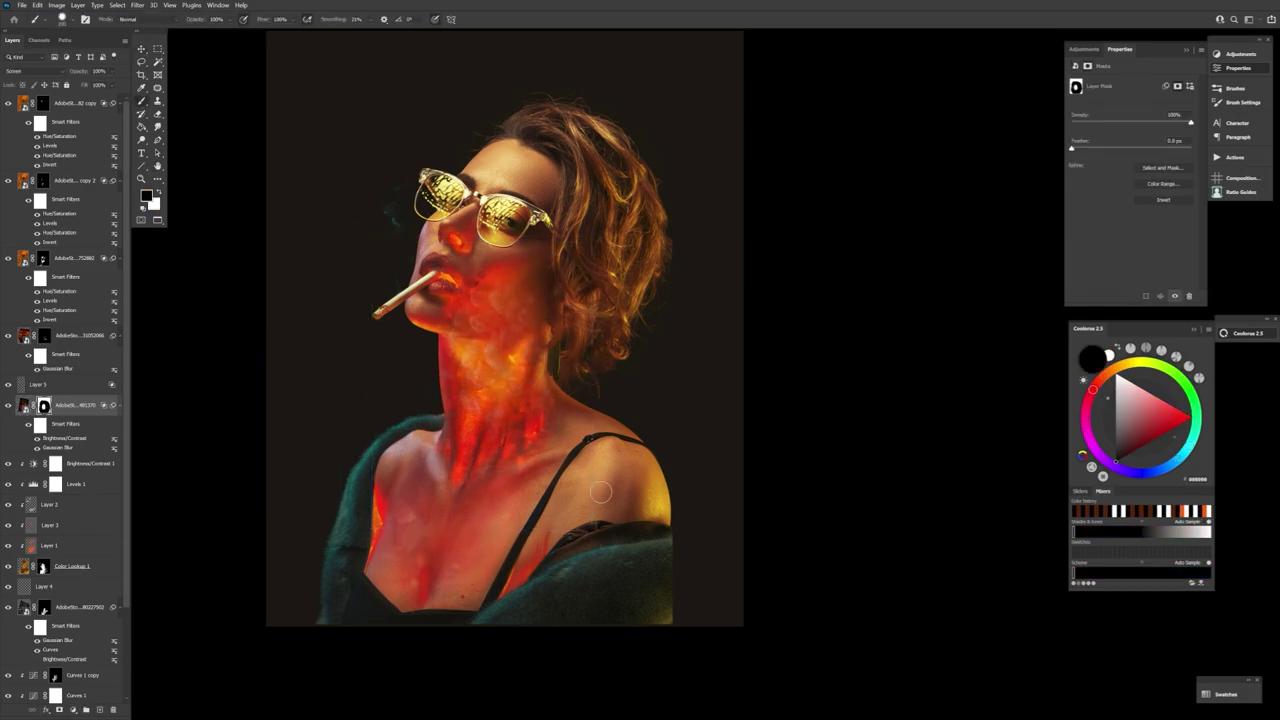
key(bracketright)
key(bracketright)
key(bracketright)
- Preview other blend modes such as Overlay on the coals layer and return it to Screen
click(24, 405)
click(35, 71)
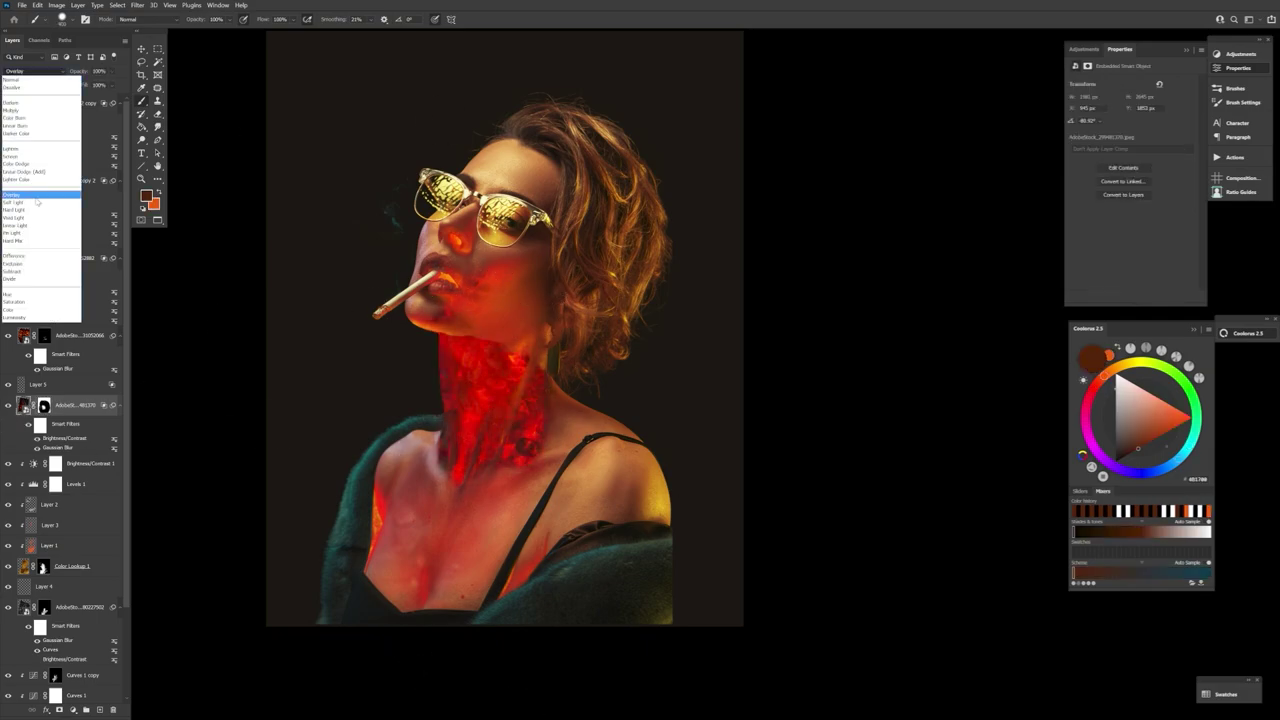
click(35, 149)
click(9, 406)
click(43, 405)
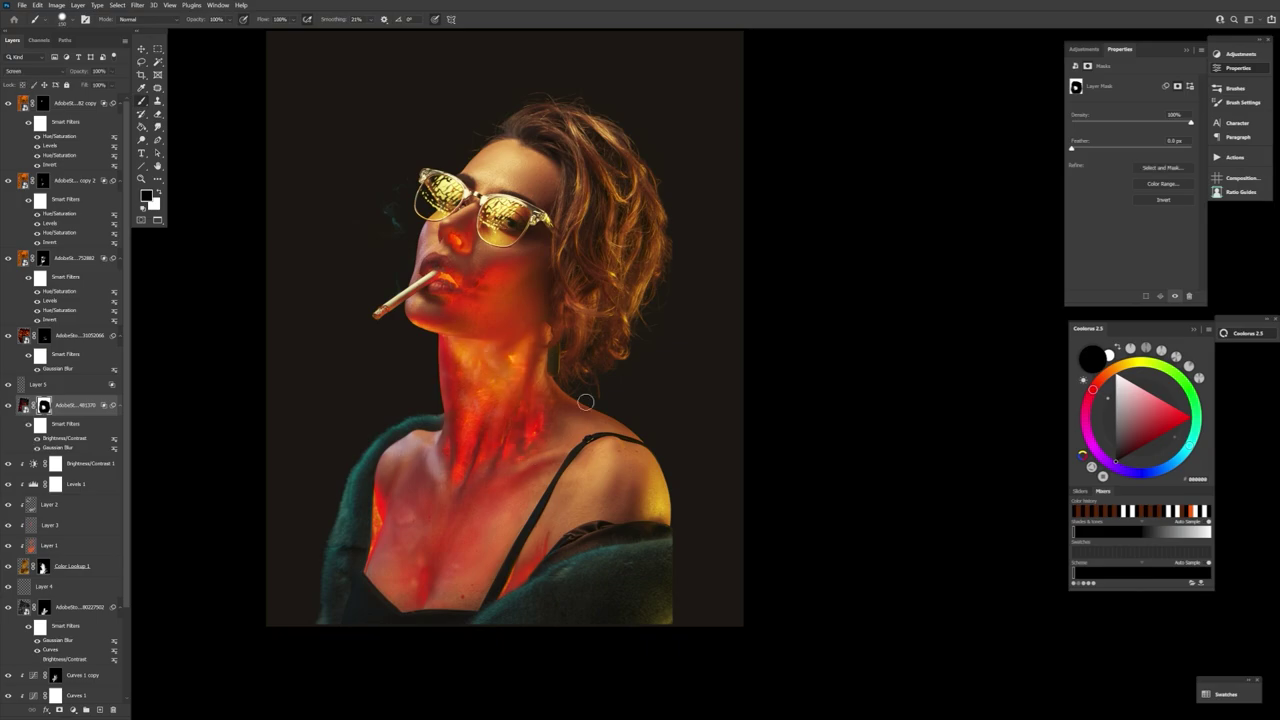
- Flip the view horizontally, duplicate the coals layer, and transform the copy to sit over the chest
key(ctrl+shift+h)
key(ctrl+j)
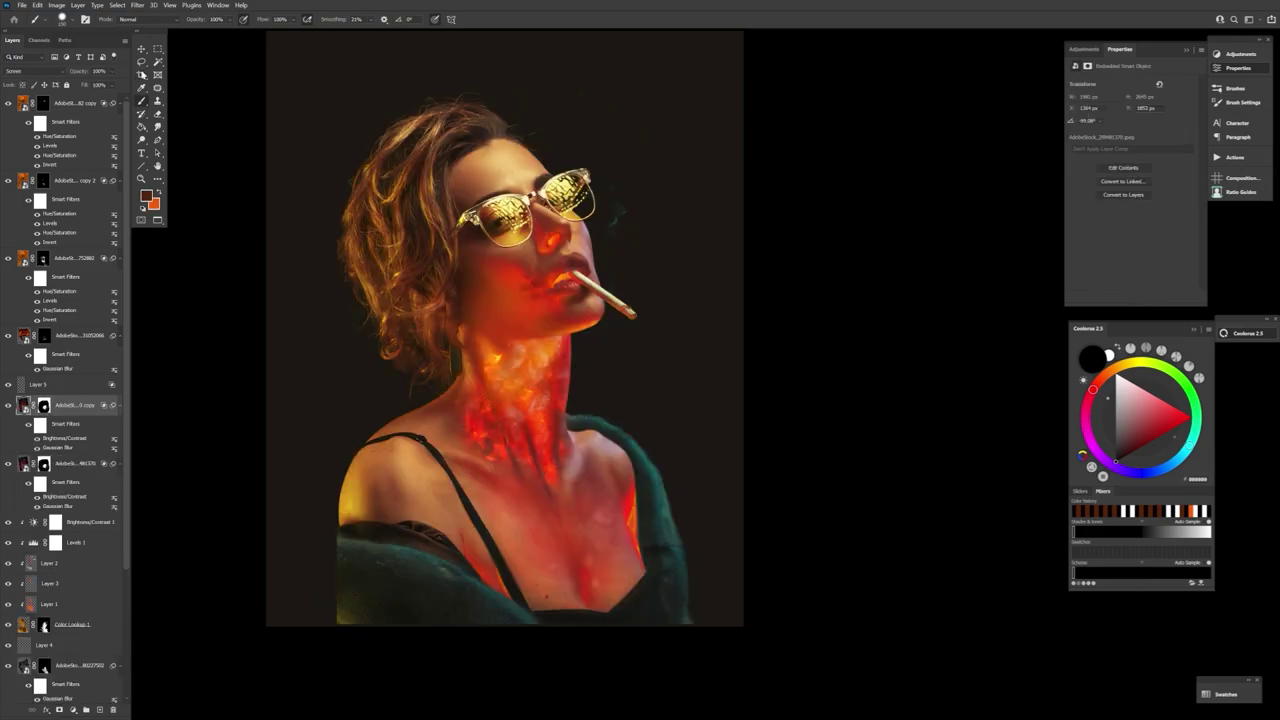
key(ctrl+t)
right_click(608, 510)
click(634, 496)
drag(715, 450, 731, 532)
drag(604, 508, 616, 563)
drag(744, 380, 654, 311)
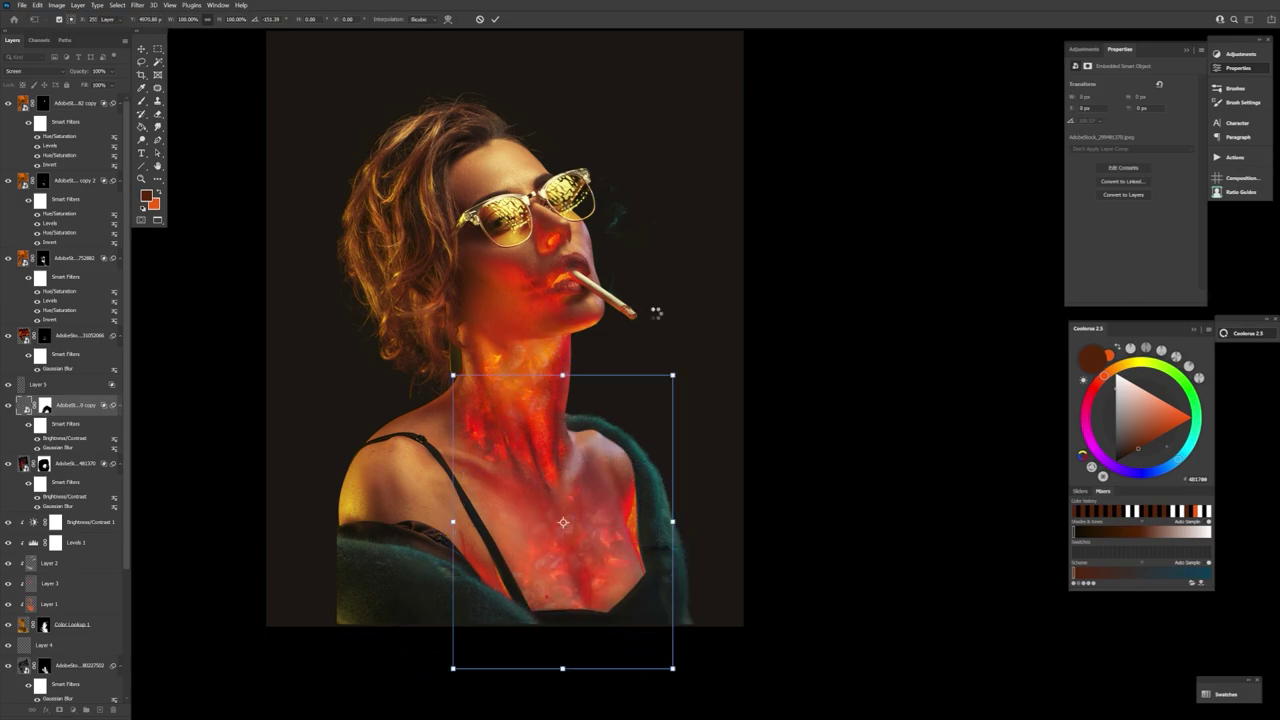
drag(600, 480, 587, 541)
key(Return)
- Replace the coals copy's layer mask with a fresh one
right_click(45, 405)
click(74, 428)
click(59, 709)
- Paint black on the coals copy's mask along the clothing and shoulder to keep the texture on the chest
key(b)
key(bracketleft)
key(bracketleft)
key(bracketleft)
mouse_move(617, 598)
mouse_down()
mouse_move(642, 573)
mouse_move(619, 500)
mouse_up()
drag(495, 598, 530, 606)
key(bracketright)
key(bracketright)
key(bracketright)
key(bracketright)
key(bracketright)
key(bracketright)
key(bracketright)
drag(671, 623, 572, 649)
key(bracketleft)
key(bracketleft)
key(bracketleft)
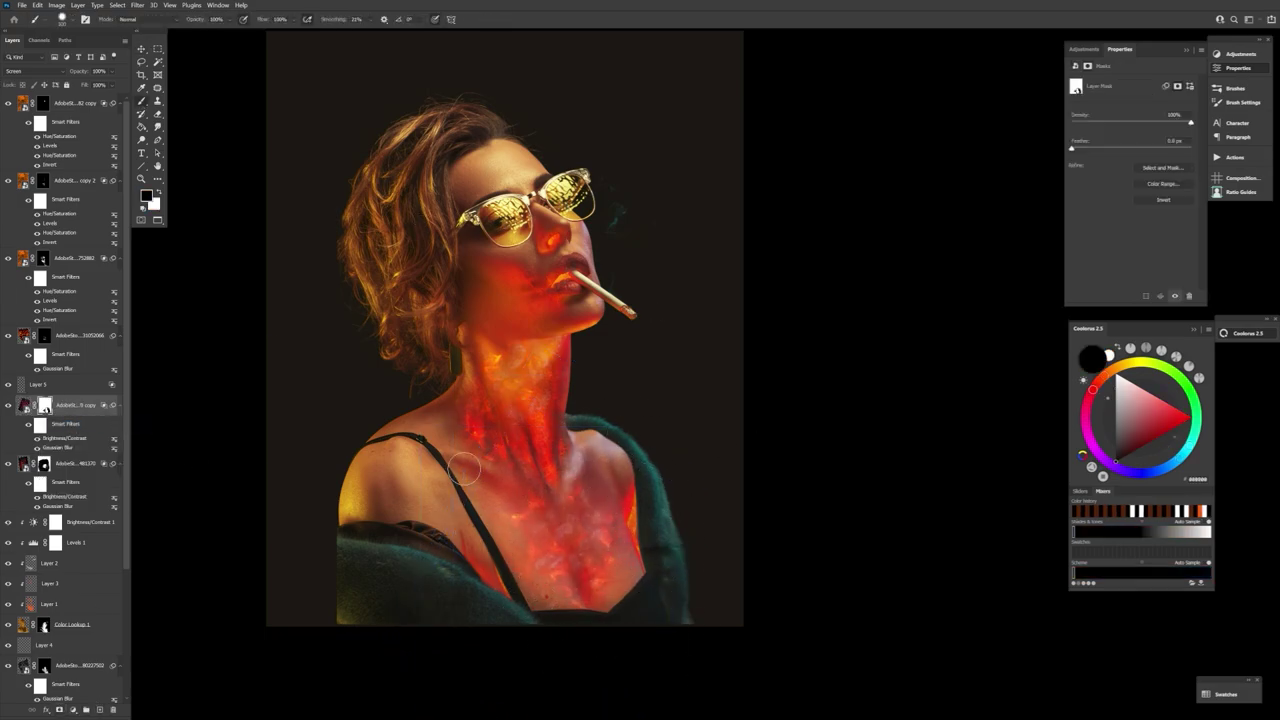
- Lower the coals copy's opacity and hide both glowing coals layers
drag(84, 73, 71, 82)
click(8, 405)
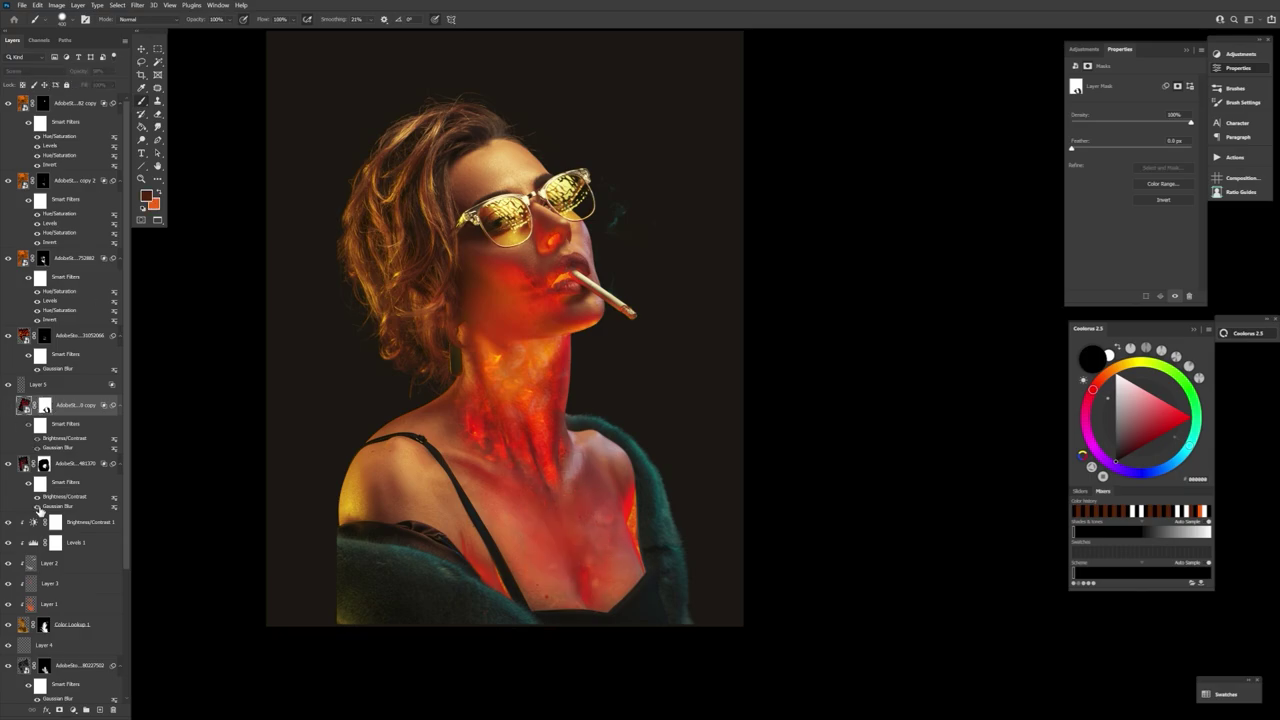
click(7, 463)
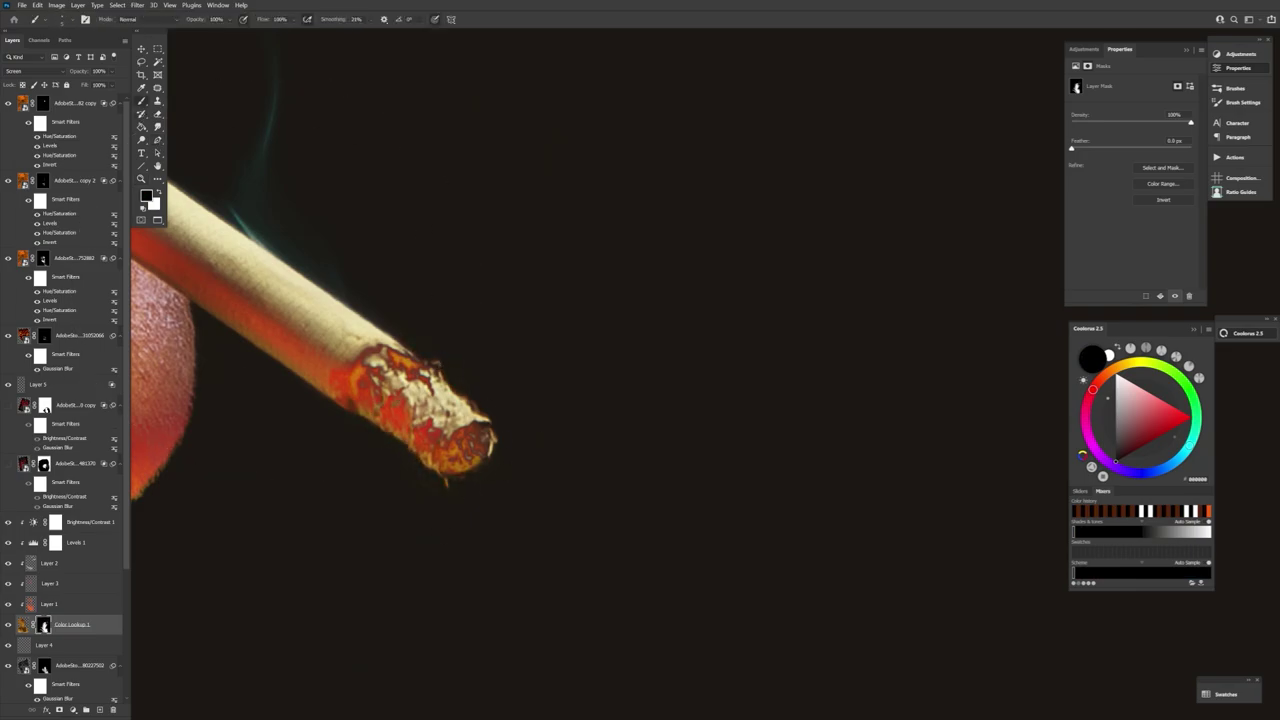
- Paint white on the Color Lookup 1 mask over the cigarette's burning tip
key(x)
drag(482, 445, 454, 463)
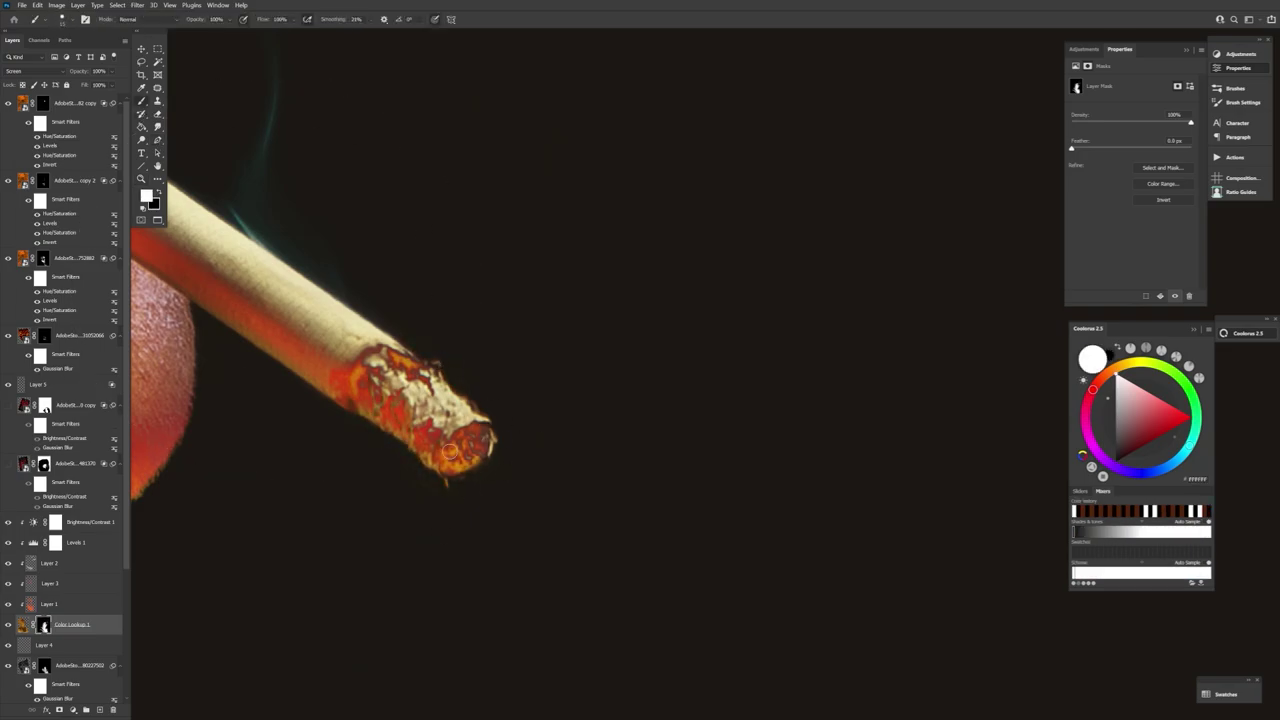
key(x)
key(x)
key(bracketright)
key(bracketright)
- Add a new clipped layer above Color Lookup 1 and set it to Soft Light
click(101, 710)
click(35, 71)
click(30, 198)
- Choose a pale yellow foreground colour and paint over the ember and ash of the cigarette tip
key(x)
click(146, 196)
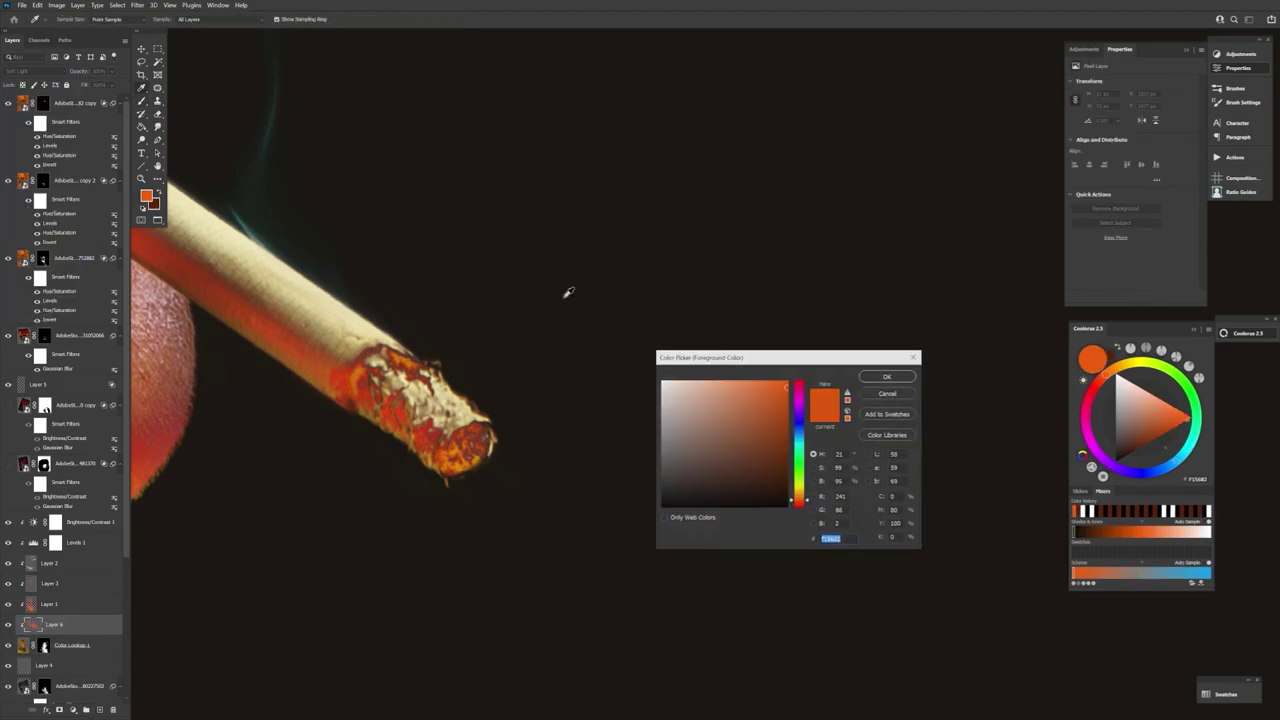
click(797, 492)
click(732, 381)
click(886, 377)
key(ctrl+z)
drag(478, 440, 458, 462)
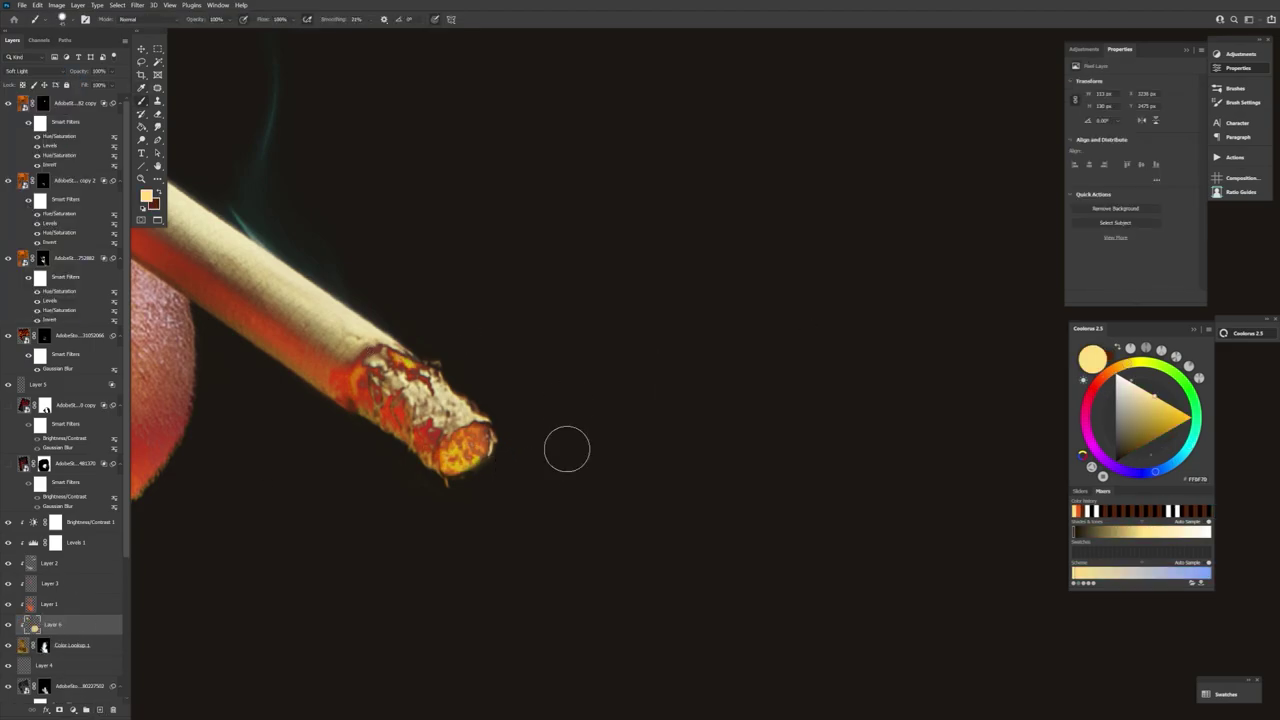
mouse_move(410, 370)
mouse_down()
mouse_move(402, 418)
mouse_move(366, 384)
mouse_up()
key(x)
key(x)
click(44, 646)
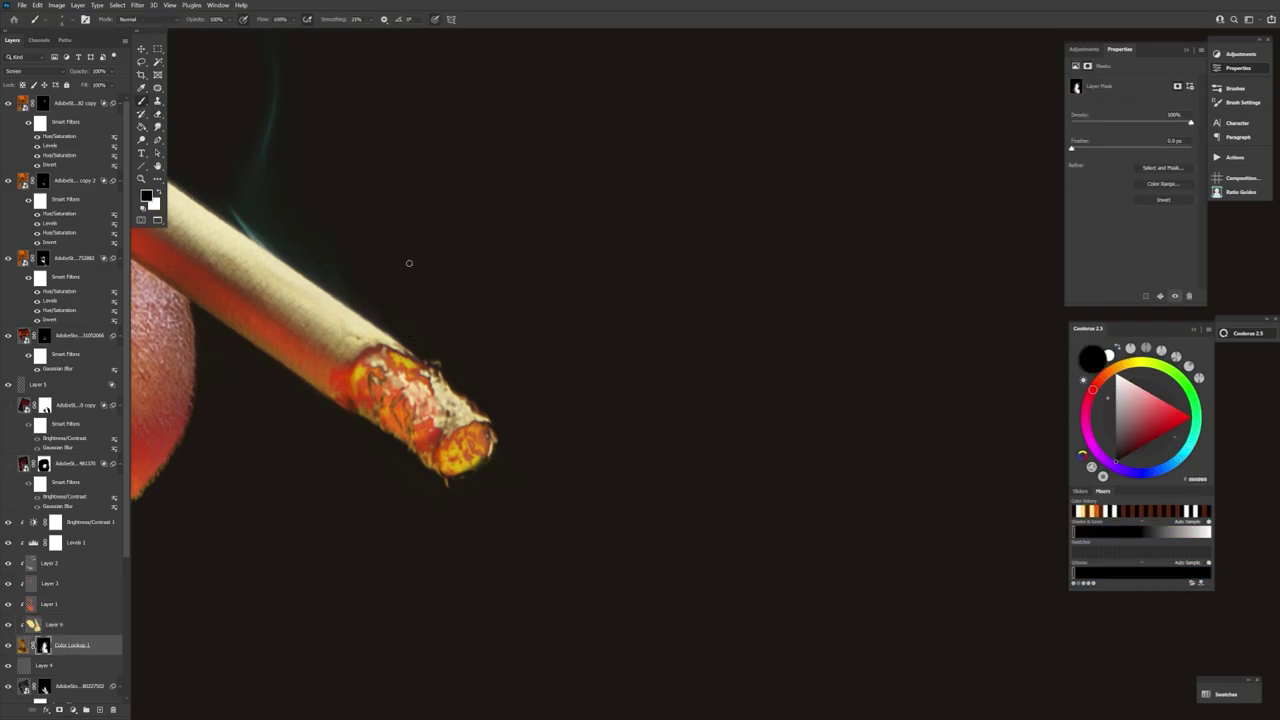
click(159, 128)
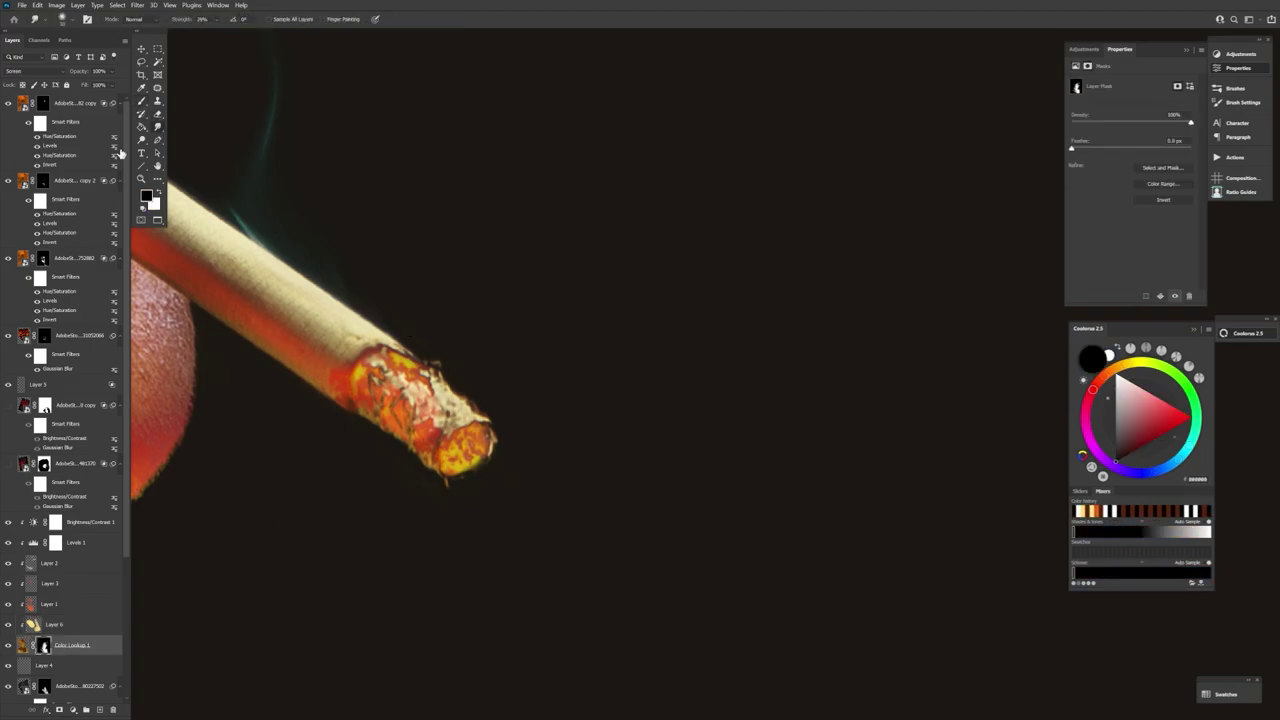
- Add a clipped Overlay layer above Layer 1 and brush a faint pale yellow glow around the cigarette tip
key(z)
drag(536, 364, 462, 324)
click(52, 604)
click(100, 710)
click(35, 71)
click(40, 195)
key(b)
drag(518, 372, 526, 376)
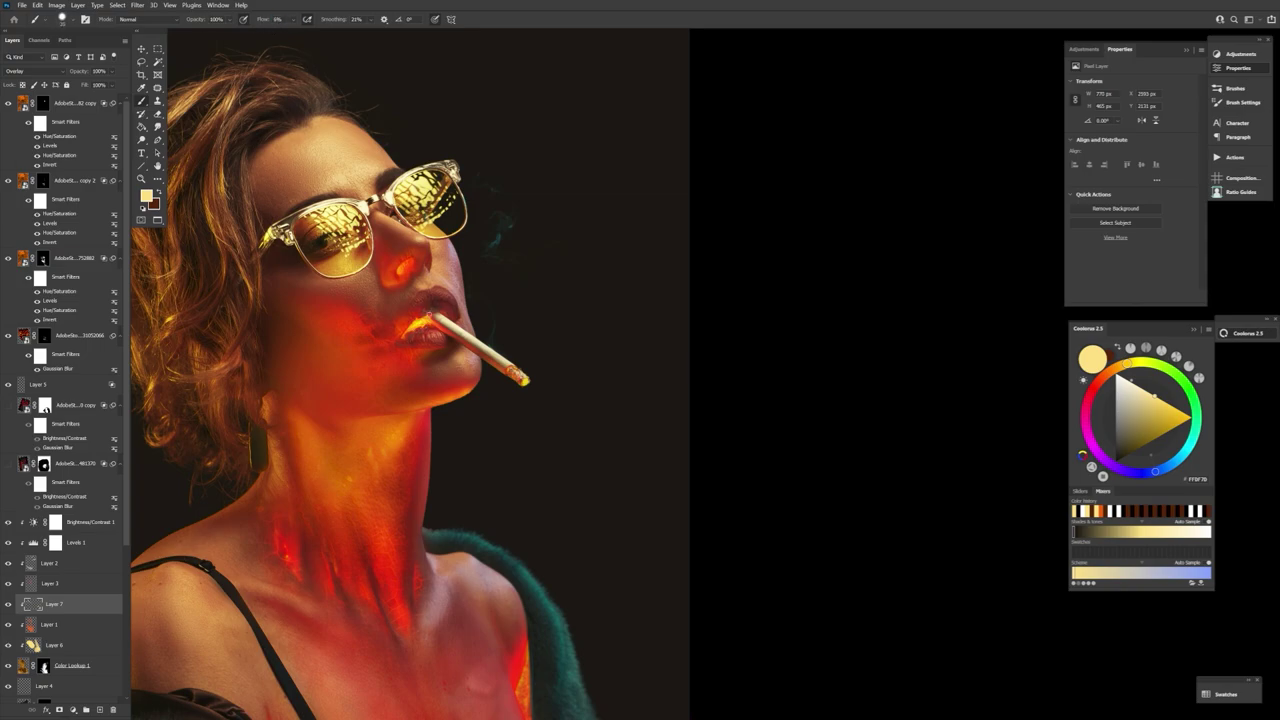
key(r)
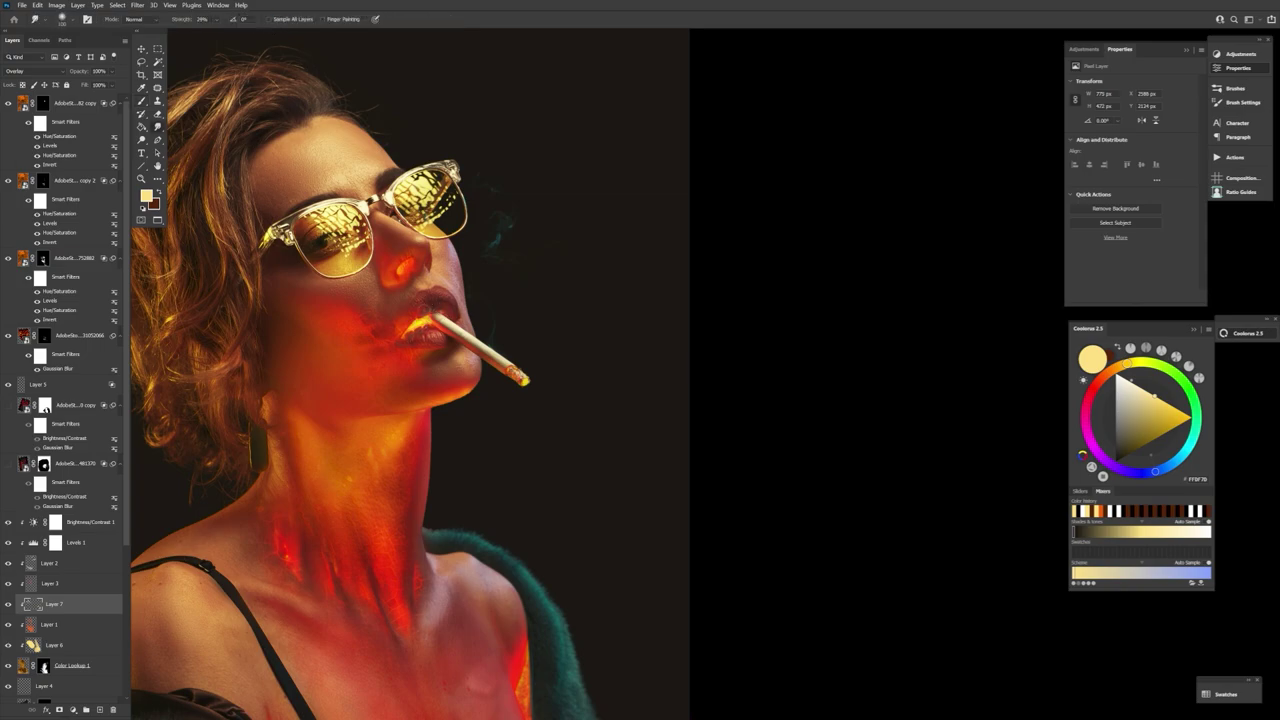
key(b)
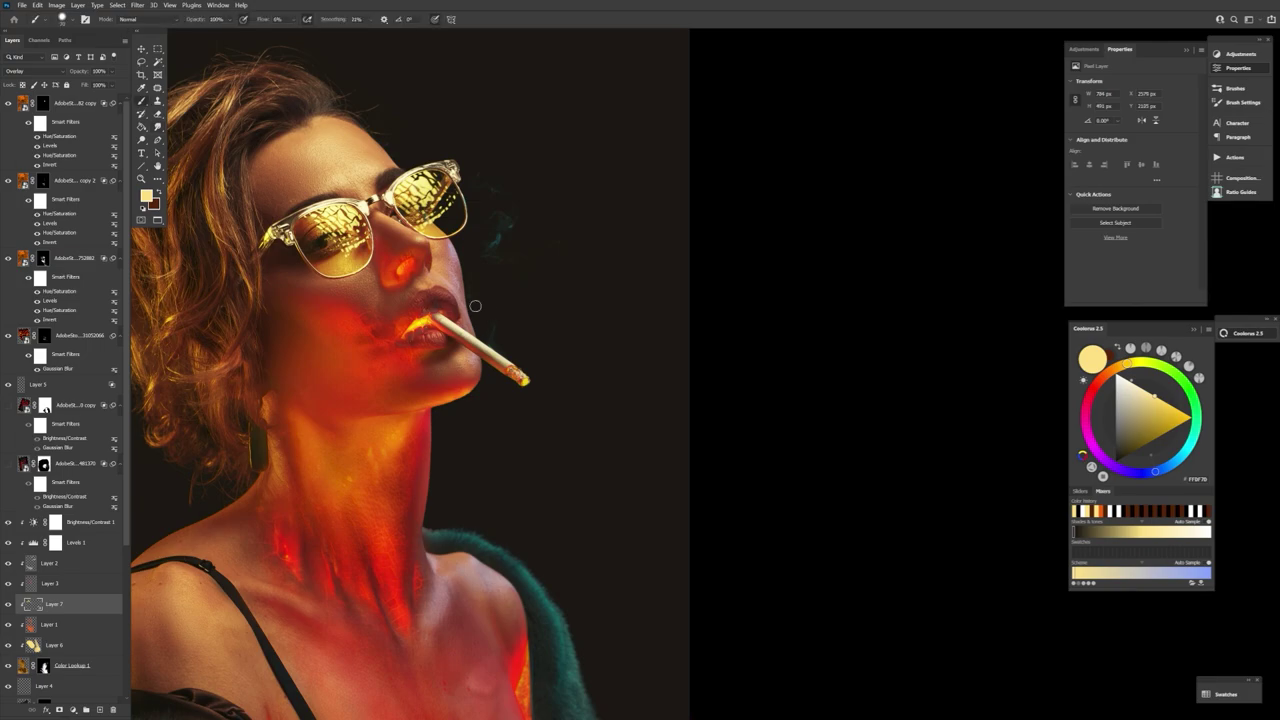
- Add a new layer above Brightness/Contrast 1 and set it to Screen
key(r)
drag(475, 306, 479, 449)
click(90, 523)
click(100, 710)
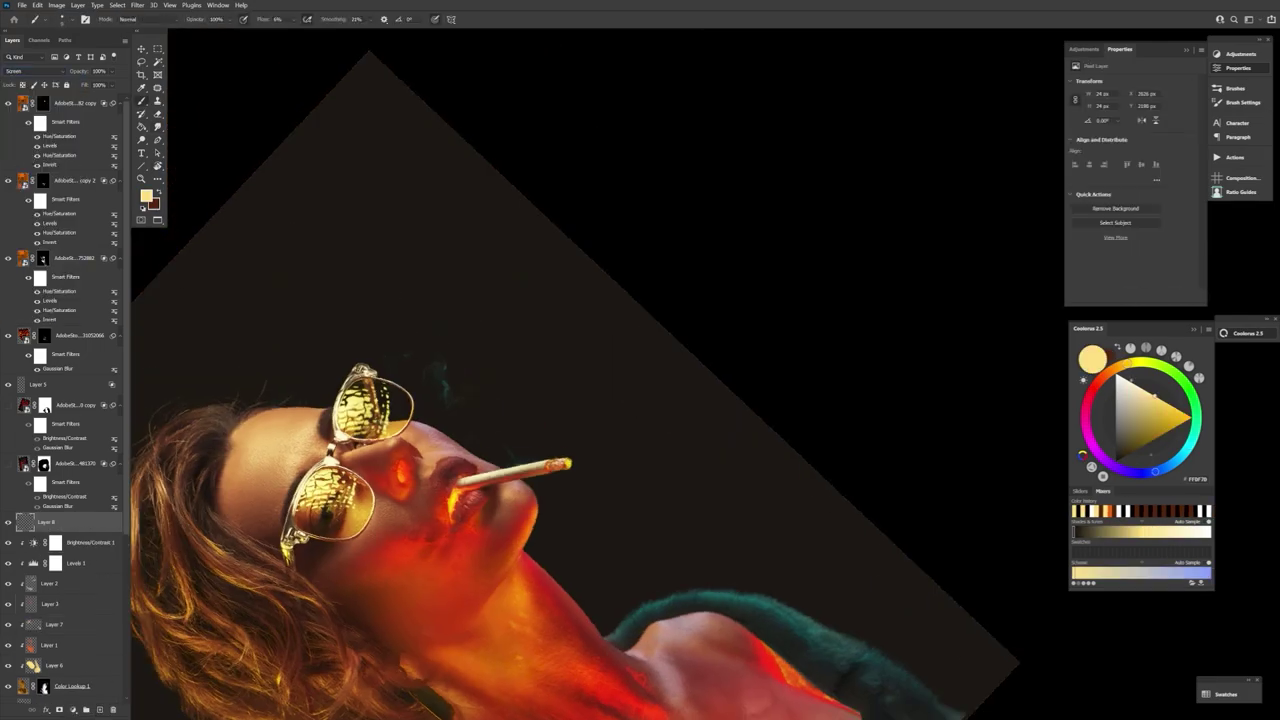
- Choose another brush preset, raise its flow, and paint pale yellow strokes around the lips, undoing the last stroke
click(73, 20)
click(352, 204)
drag(266, 21, 283, 21)
drag(458, 513, 465, 523)
drag(266, 20, 343, 20)
drag(477, 220, 517, 336)
key(ctrl+z)
- Set the brush colour to orange #FF7E00 and paint strokes over the face on Layer 8
key(r)
drag(760, 250, 791, 454)
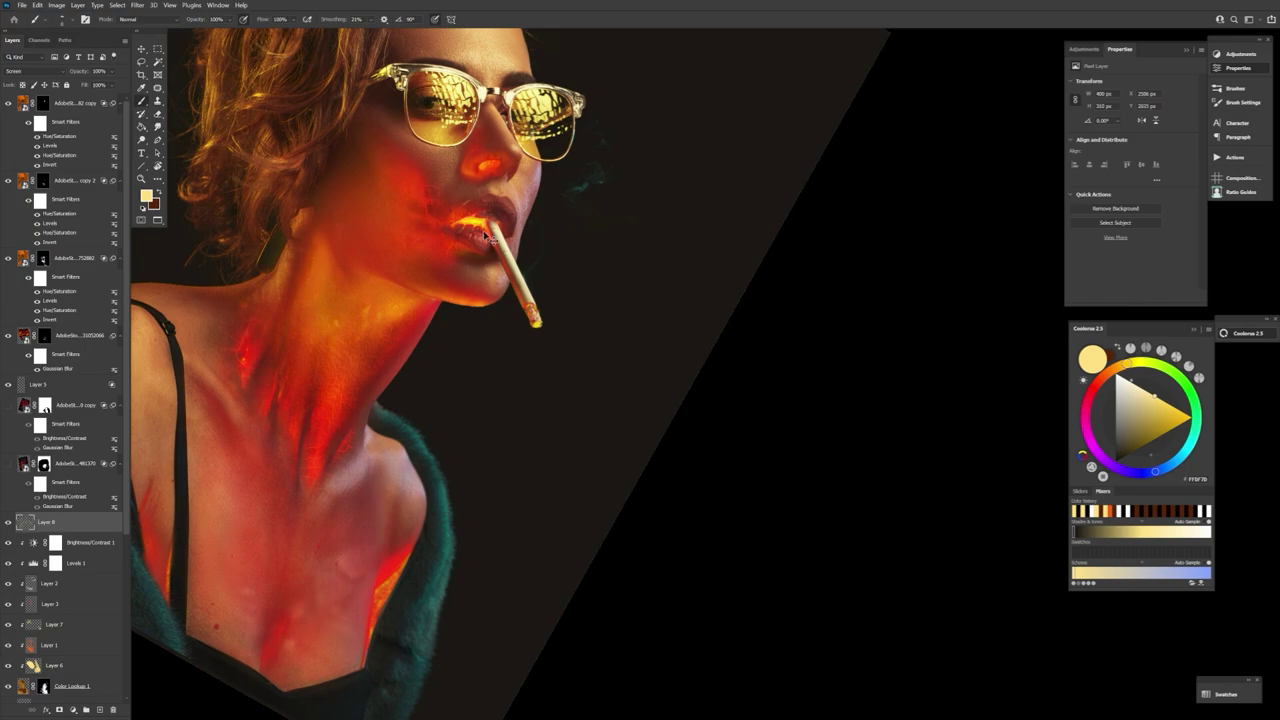
drag(604, 376, 553, 543)
click(147, 196)
click(886, 377)
click(70, 20)
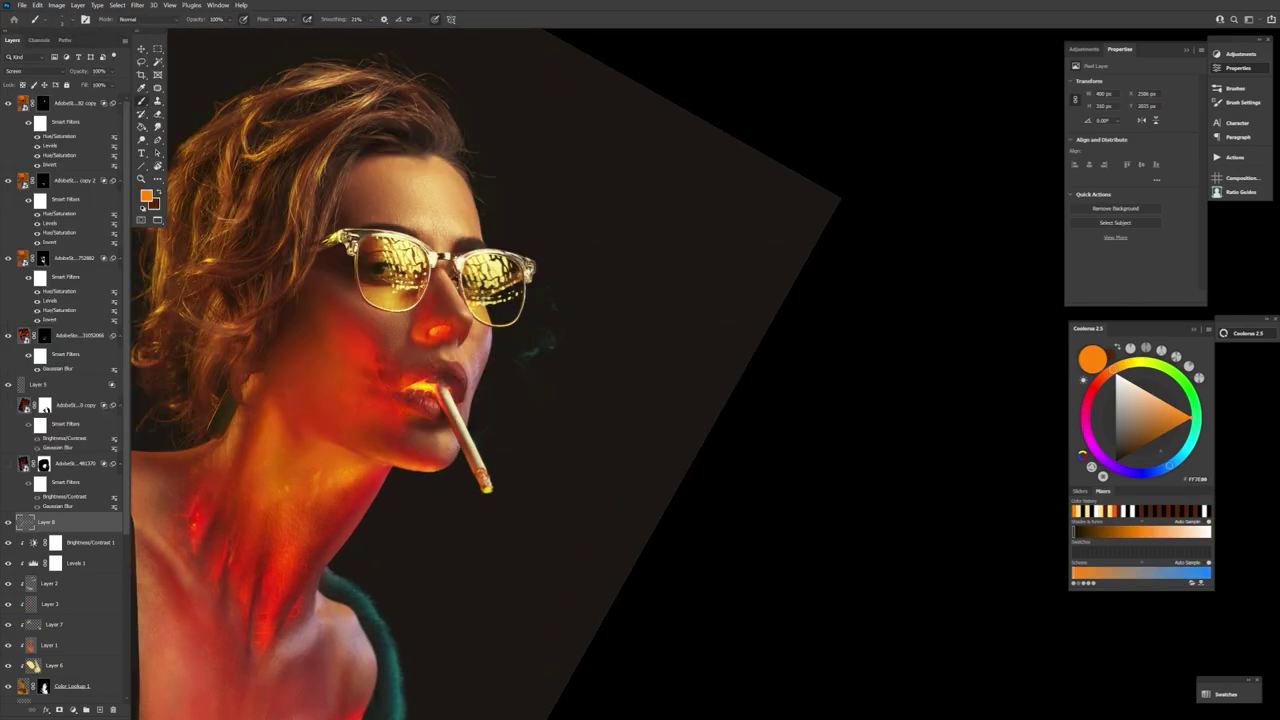
key(ctrl+z)
drag(467, 288, 437, 319)
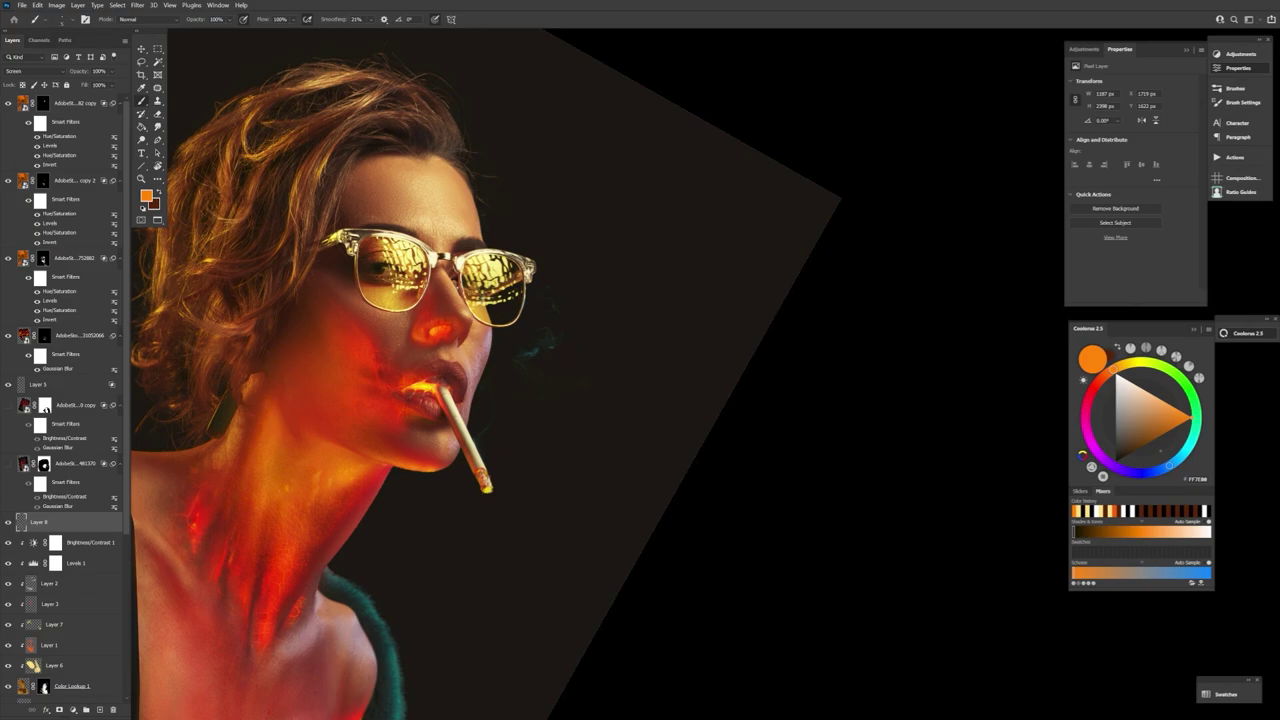
- Add a new layer above Layer 8, choose a red-orange colour and select a brush preset for painting glow details
click(100, 709)
click(146, 196)
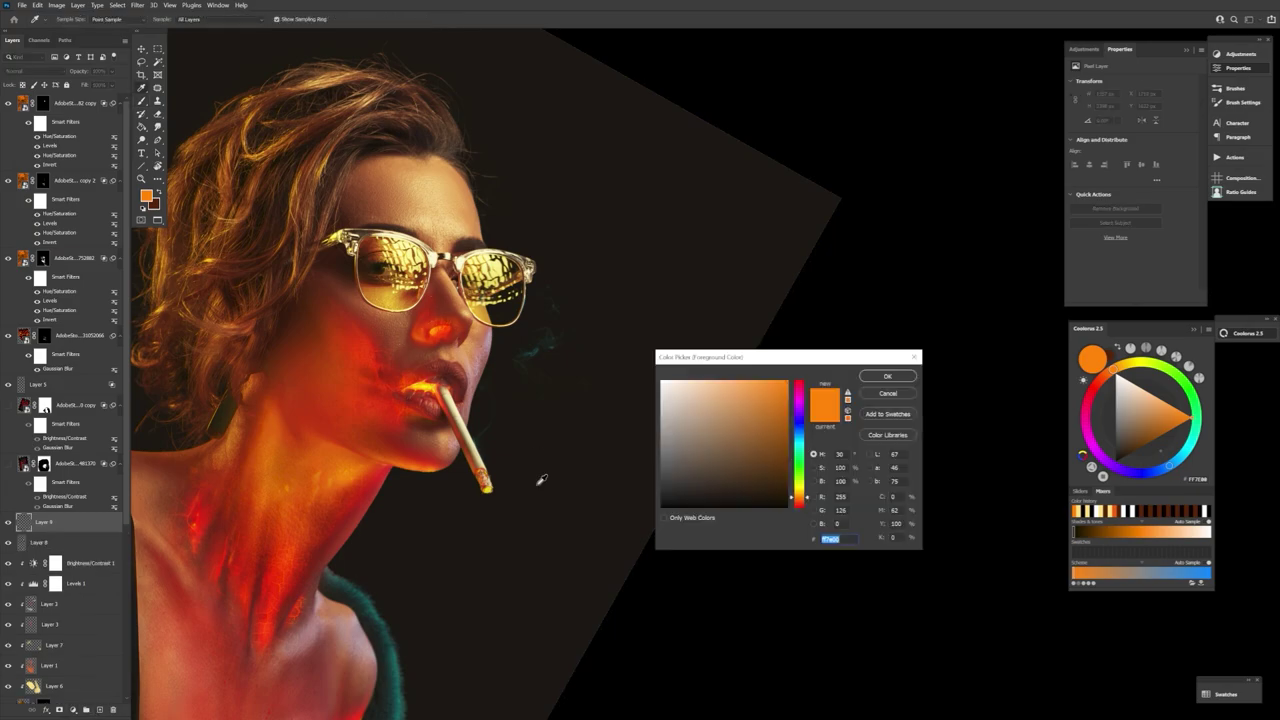
click(800, 502)
click(888, 375)
click(66, 20)
click(374, 283)
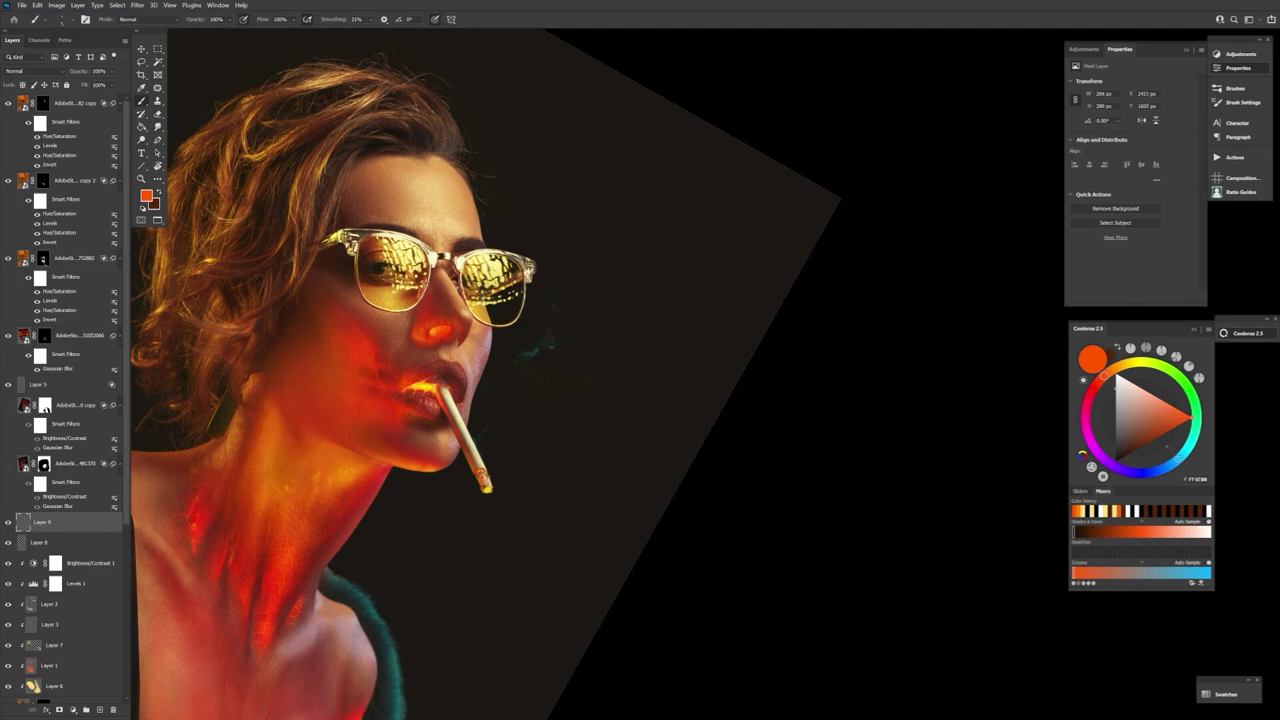
- Change the brush colour to light orange and paint further glow details on Layer 9
click(146, 196)
click(800, 495)
click(759, 384)
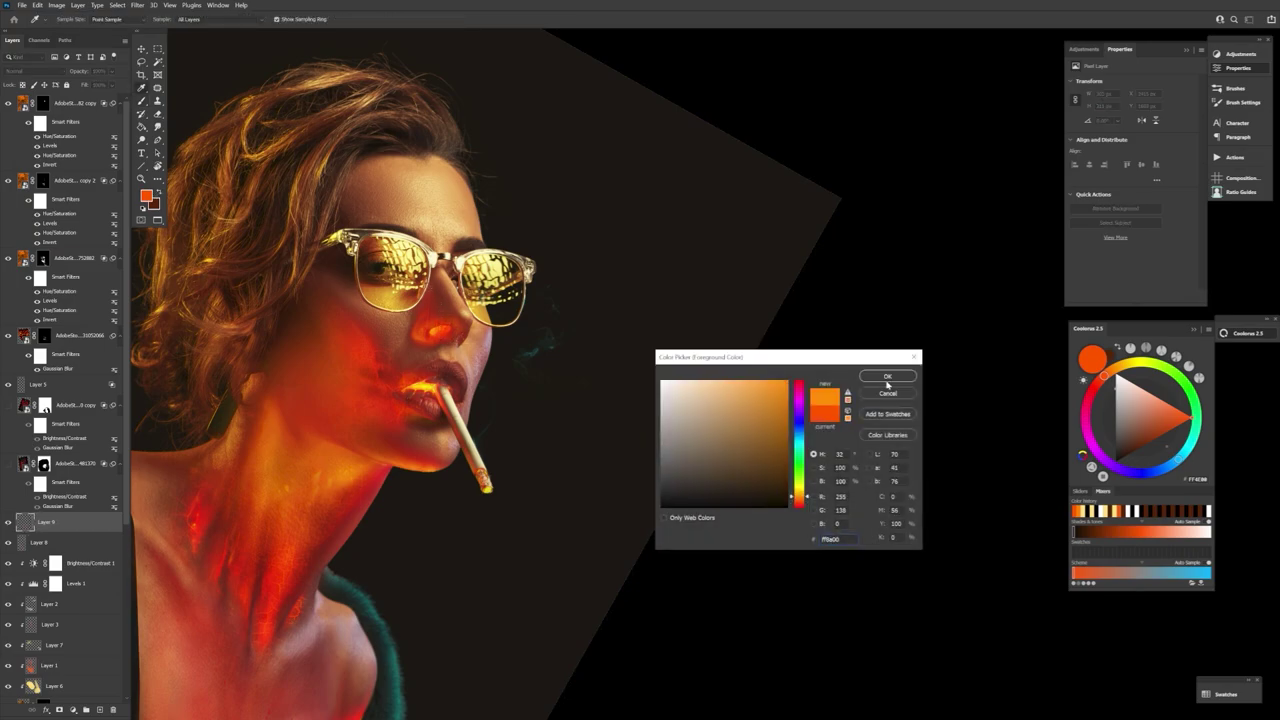
click(888, 377)
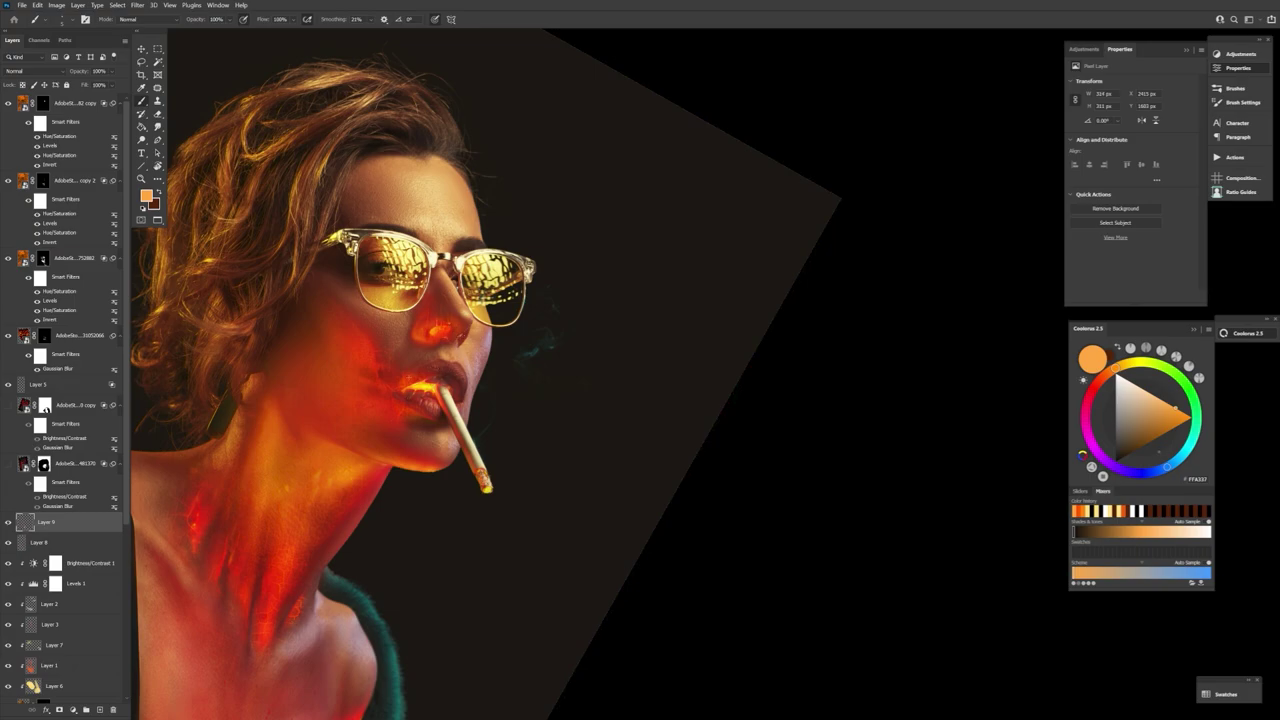
key(r)
drag(473, 381, 554, 231)
key(space)
drag(554, 231, 536, 511)
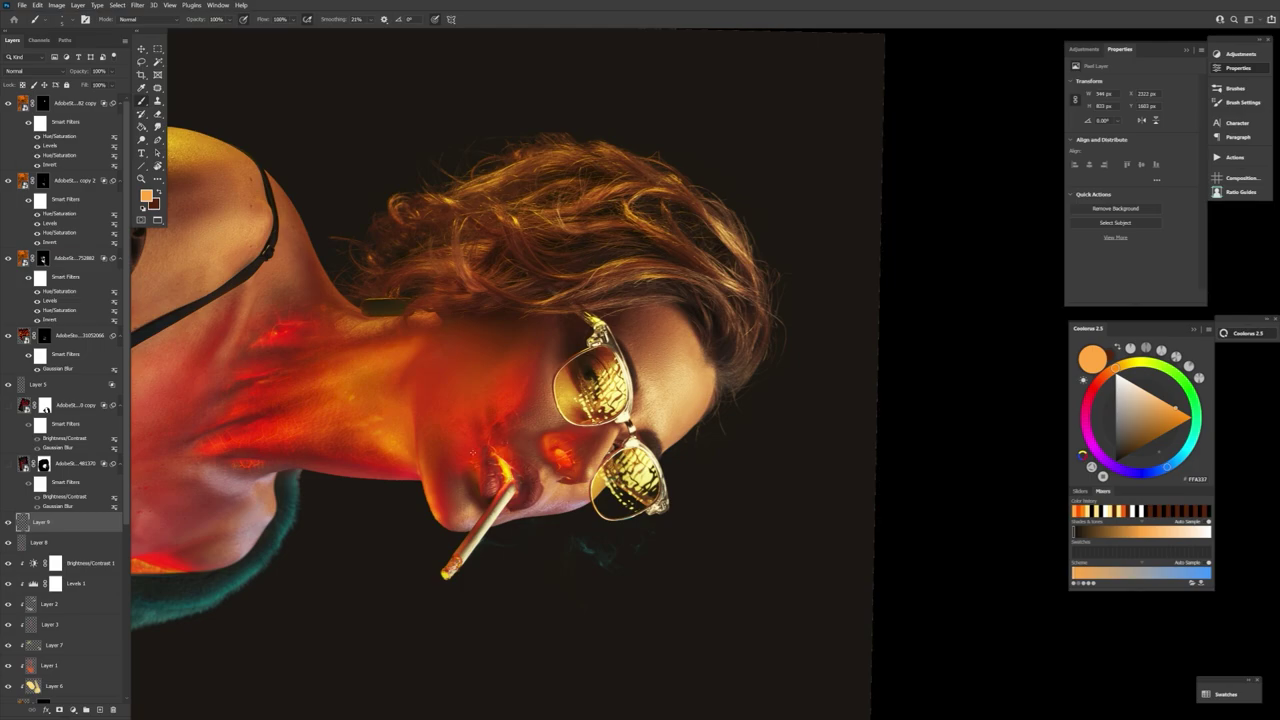
- Add an Overlay layer below Layer 4 and paint black over the neck and chest with progressively smaller brushes
key(Escape)
key(z)
drag(800, 510, 733, 512)
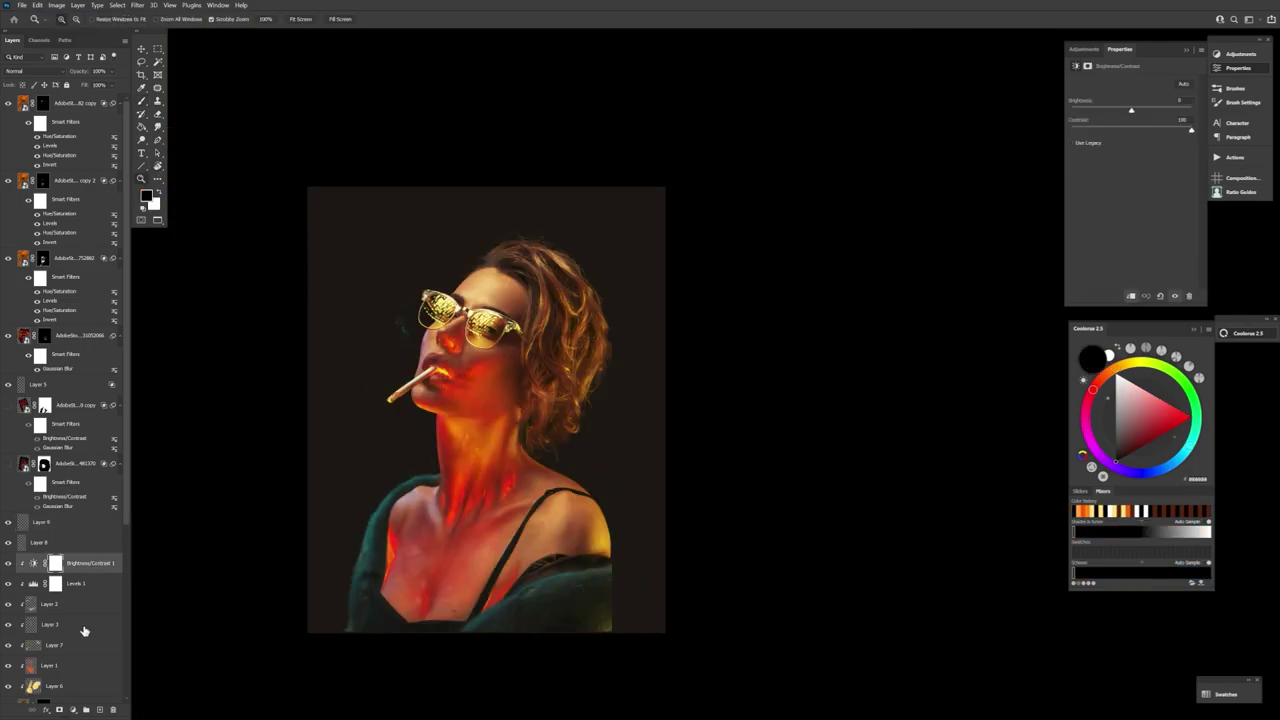
drag(484, 421, 477, 499)
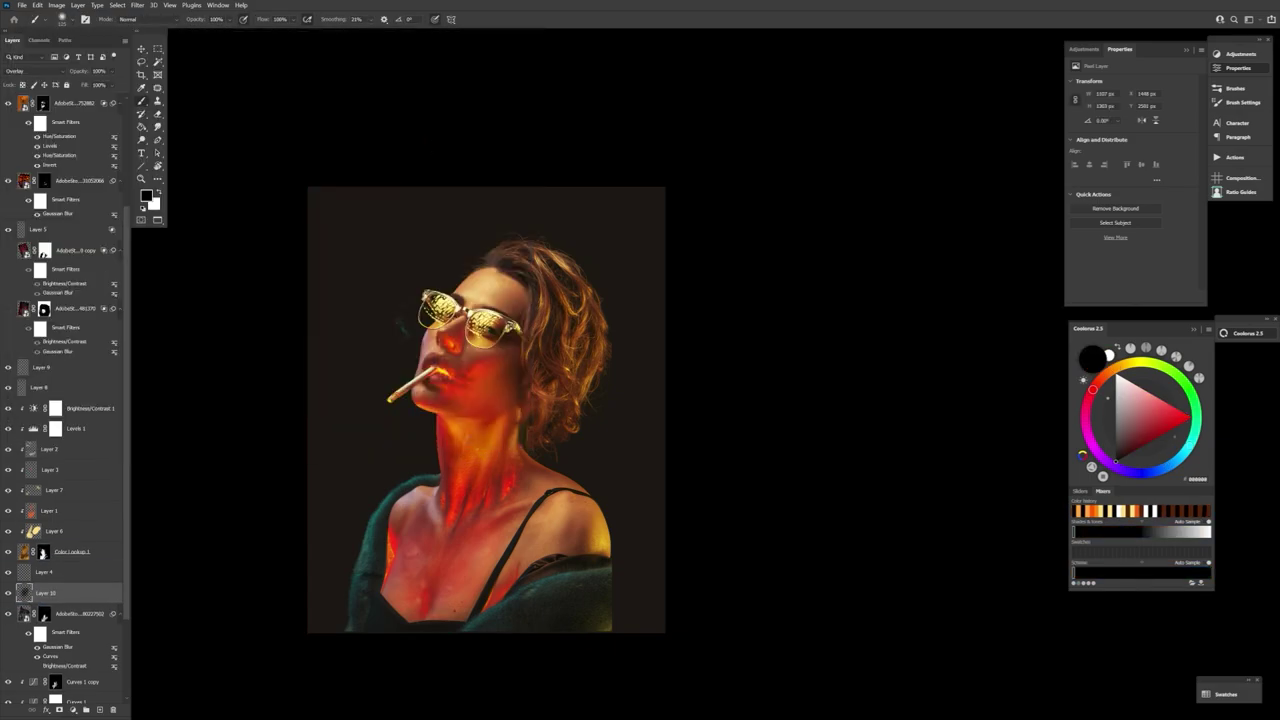
mouse_move(466, 552)
mouse_down()
mouse_move(425, 587)
mouse_move(429, 539)
mouse_up()
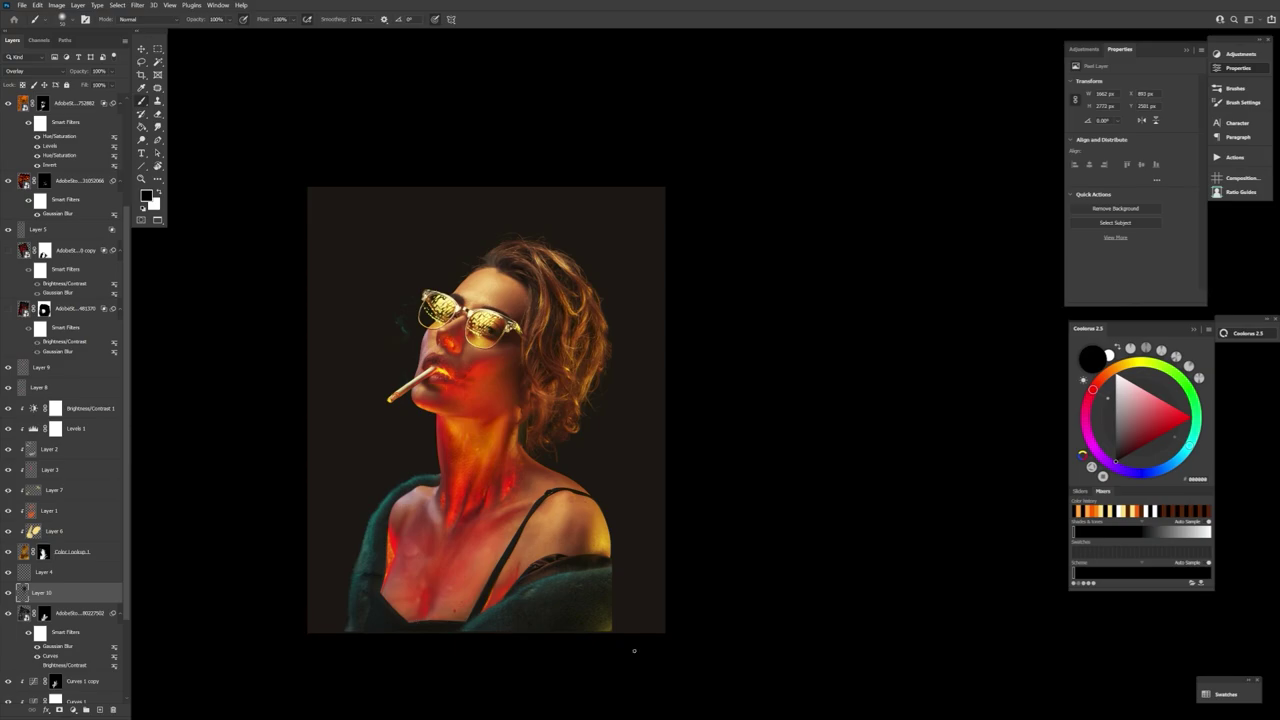
key(bracketleft)
key(bracketleft)
key(bracketleft)
key(bracketleft)
key(bracketleft)
key(bracketleft)
key(bracketleft)
key(bracketleft)
key(bracketleft)
key(bracketleft)
key(bracketleft)
- Show the subject og layer and set its blend mode to Lighter Color
scroll(66, 560, down, 3)
click(8, 673)
click(46, 675)
click(35, 71)
click(40, 180)
- Change the Color Fill 1 background colour to a dark grey
double_click(25, 693)
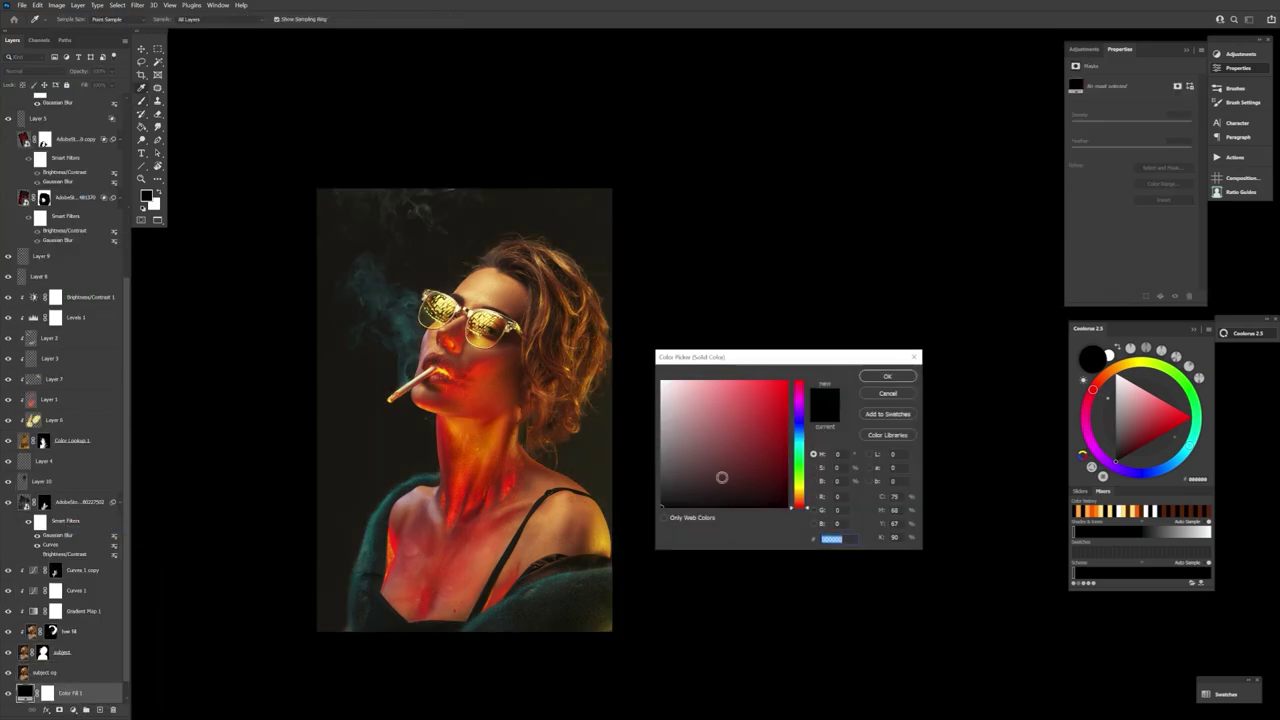
drag(720, 477, 666, 471)
click(888, 377)
- Convert the subject og layer to a smart object and add a mask from a lasso selection
right_click(92, 671)
click(130, 380)
click(57, 5)
click(57, 5)
key(l)
mouse_move(388, 188)
mouse_down()
mouse_move(384, 426)
mouse_move(450, 188)
mouse_up()
click(59, 710)
- Apply a Curves filter to the subject og layer with the black point's input raised to 12
click(22, 672)
click(57, 5)
mouse_move(70, 29)
click(178, 51)
drag(520, 344, 526, 347)
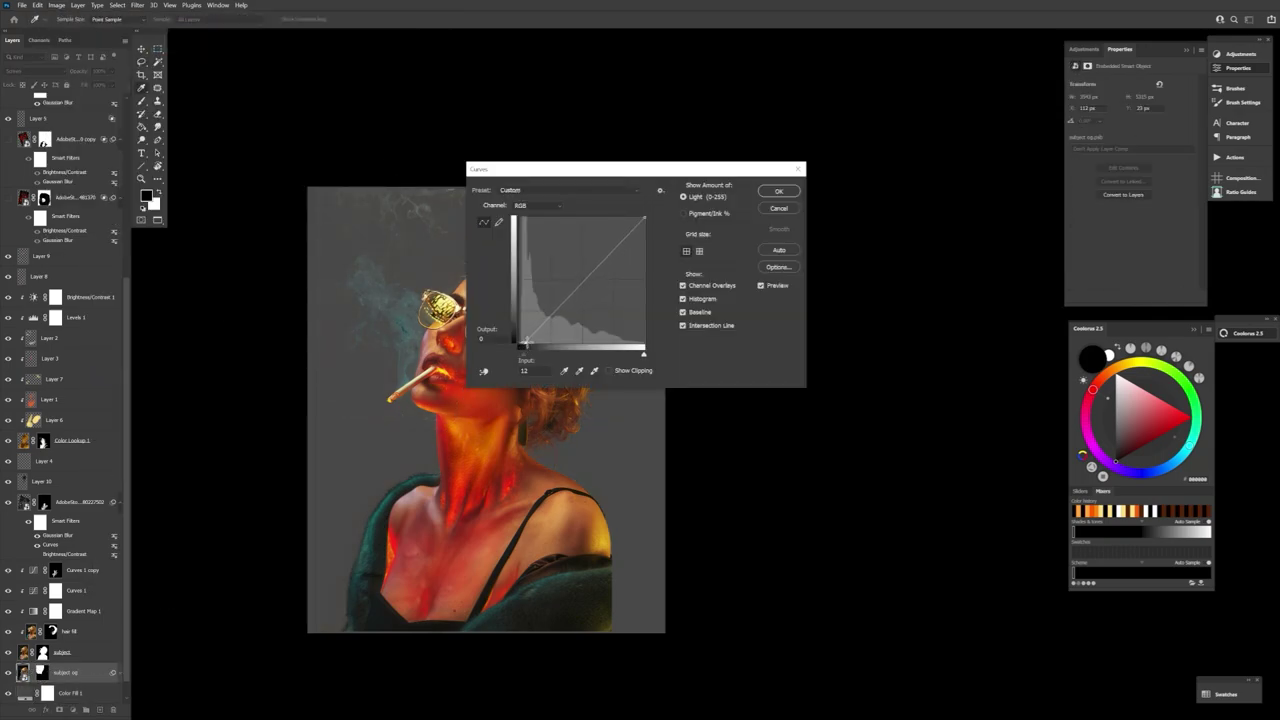
click(778, 191)
- Hide the Color Fill 1 layer and compare the image with the subject og layer off and on
scroll(420, 440, down, 1)
scroll(60, 620, down, 2)
click(8, 675)
click(9, 626)
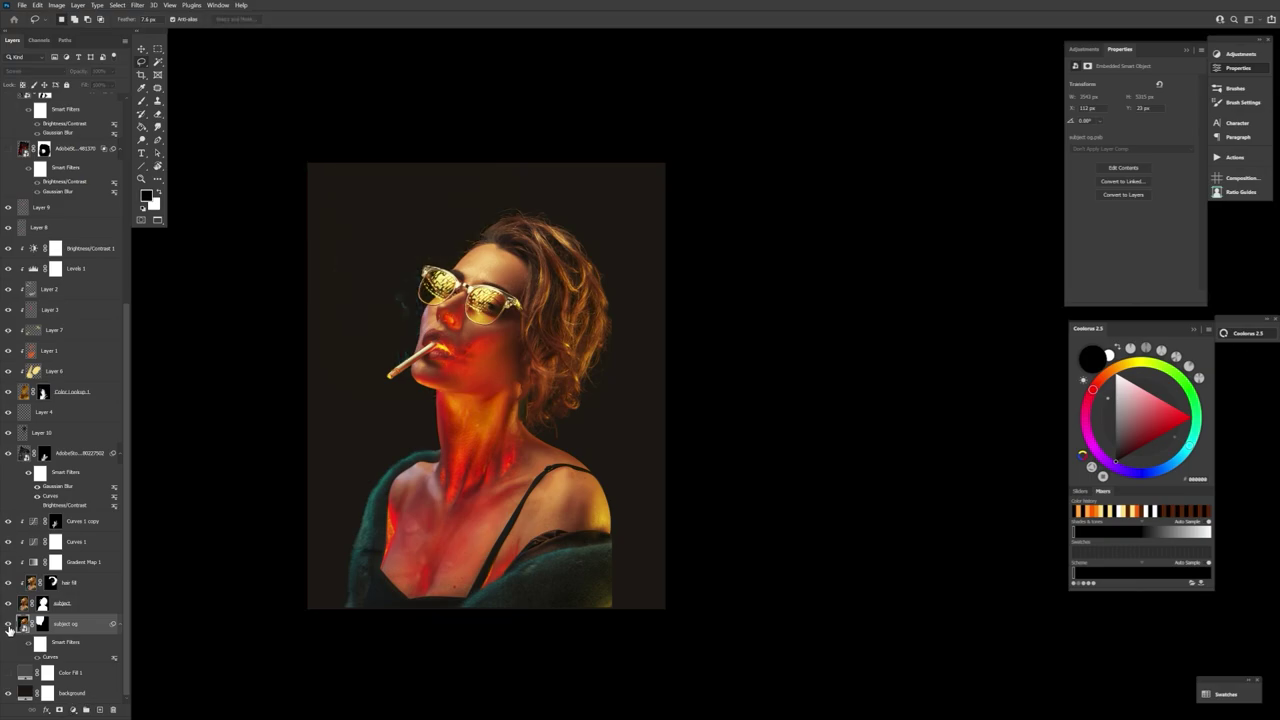
click(9, 627)
- Paint black on the subject og layer's mask around the head with an enlarged brush and toggle the layer to check
click(42, 624)
click(141, 101)
click(72, 20)
click(553, 223)
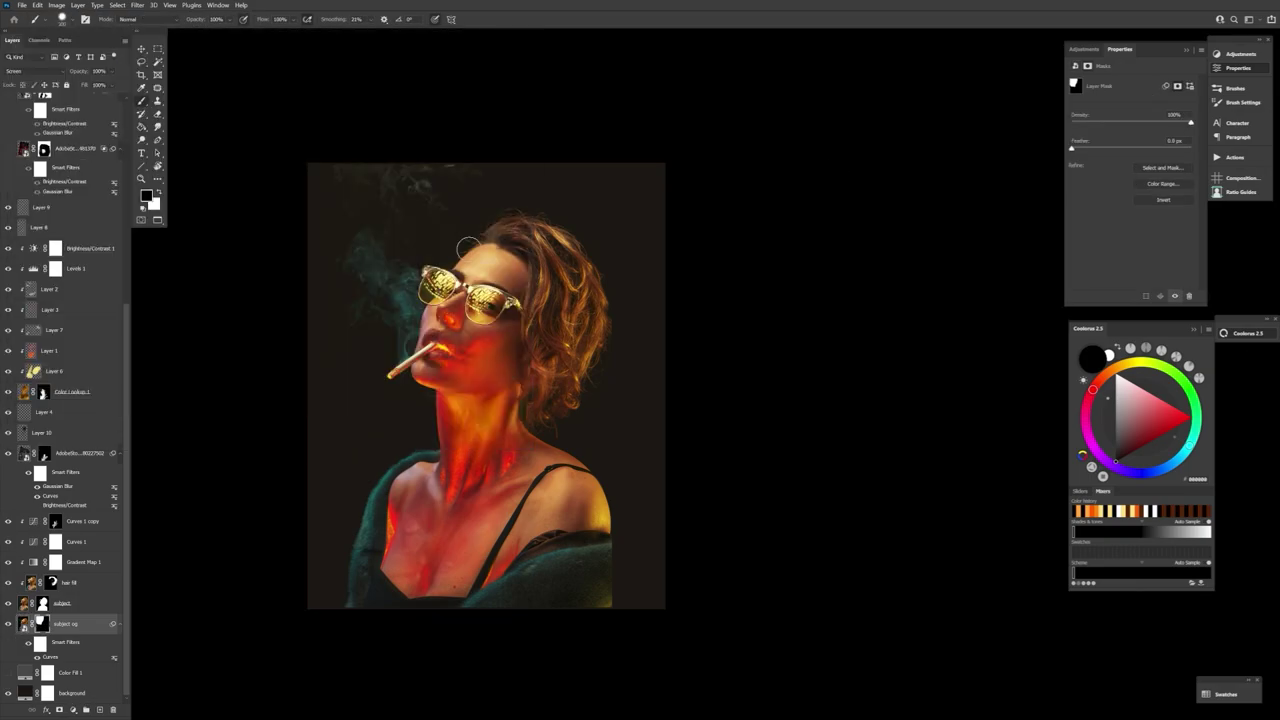
key(bracketright)
key(bracketright)
key(bracketright)
key(bracketright)
key(bracketright)
click(72, 20)
click(62, 402)
click(500, 322)
click(8, 624)
click(8, 624)
- Flip the masked fur coat stock layer horizontally, scale it to about 172%, and place it over the woman's shoulder
scroll(127, 241, up, 5)
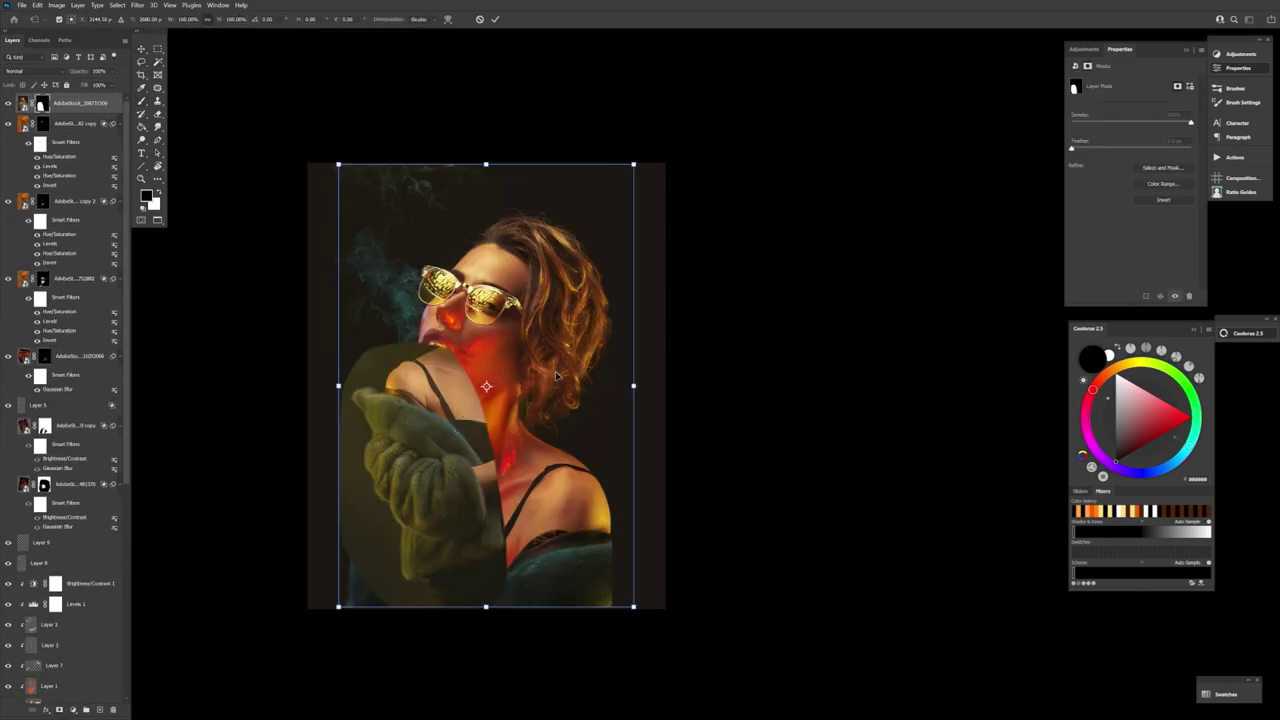
right_click(557, 376)
click(595, 588)
drag(557, 376, 480, 514)
drag(648, 358, 717, 350)
drag(507, 83, 507, 140)
key(Return)
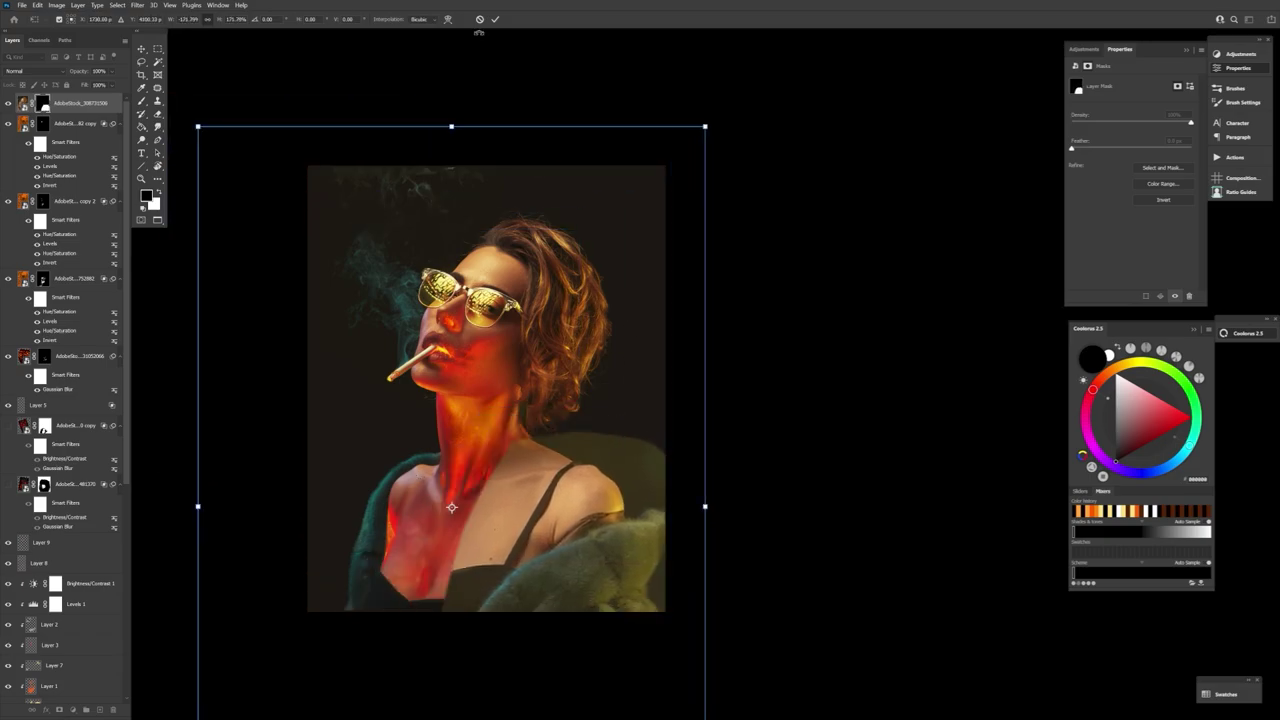
- Move the fur coat stock layer below subject og and shift it to line up with the coat's cut-off edge
drag(81, 103, 82, 643)
click(33, 652)
click(23, 652)
drag(640, 565, 636, 603)
- Apply Brightness/Contrast to the fur coat layer with brightness -37 and contrast 100
click(56, 5)
mouse_move(75, 28)
click(188, 30)
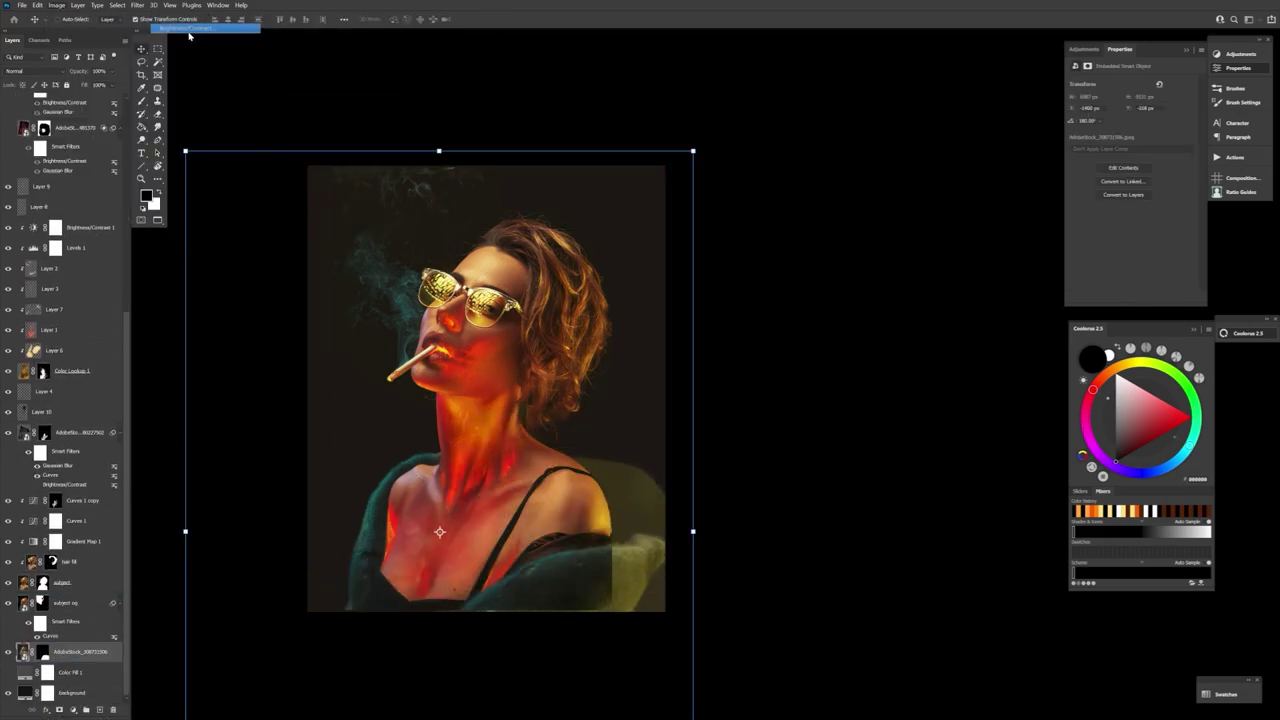
drag(524, 448, 560, 448)
mouse_move(540, 425)
mouse_down()
mouse_move(527, 427)
mouse_move(590, 450)
mouse_move(523, 430)
mouse_up()
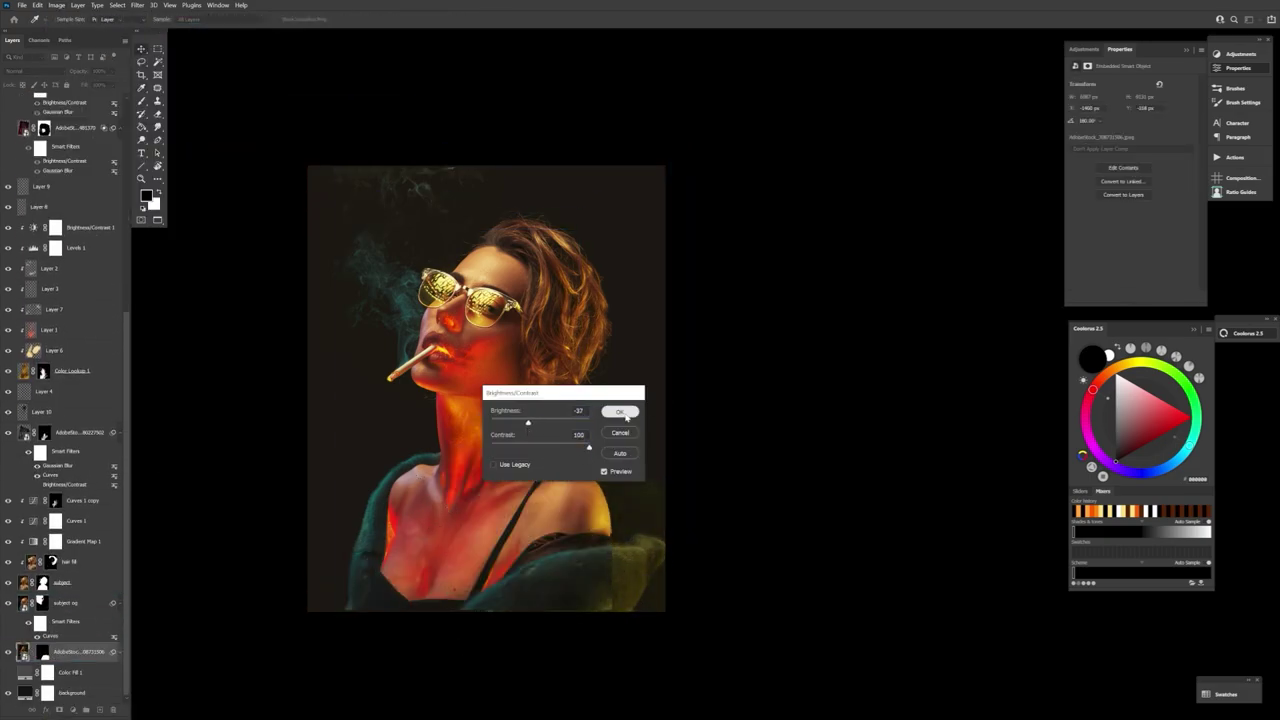
click(620, 411)
- Replace the fur coat layer's mask with one made from a lasso selection around the missing coat corner
click(43, 653)
key(Delete)
key(l)
drag(683, 560, 655, 640)
click(60, 709)
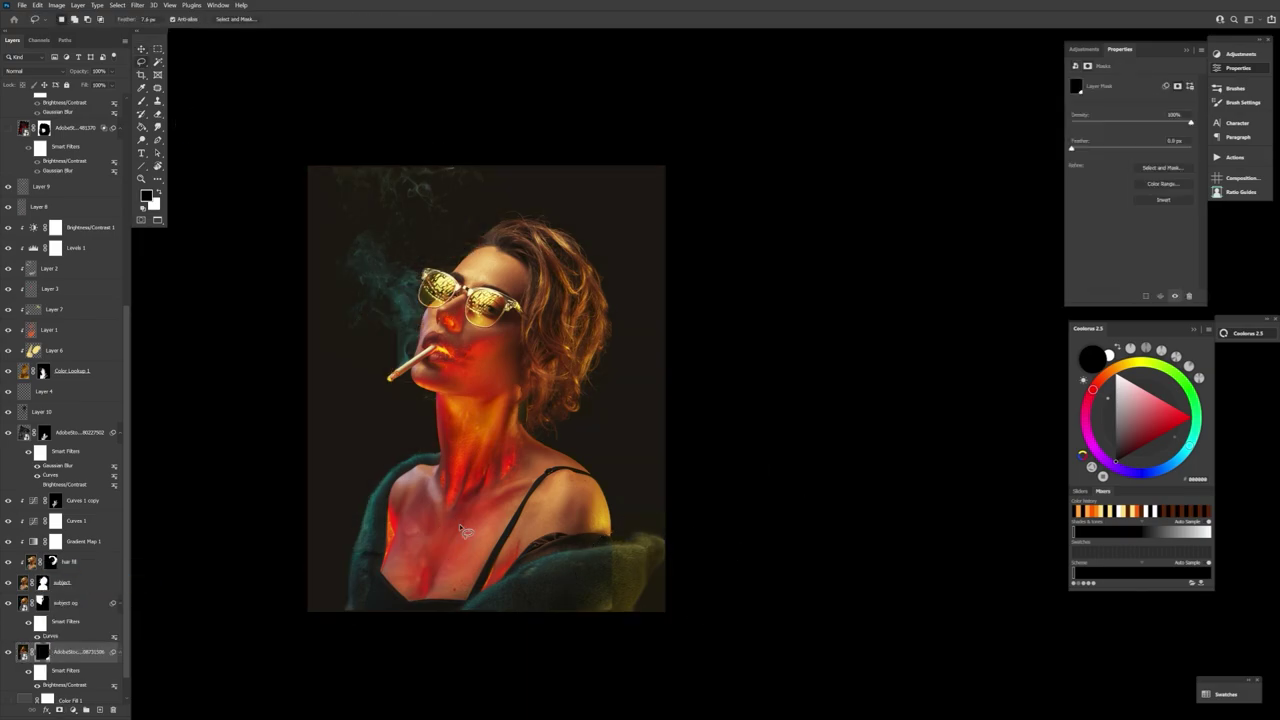
- Nudge the fur coat piece into alignment and refine its mask along the coat edge with a smaller brush
right_click(141, 61)
click(141, 49)
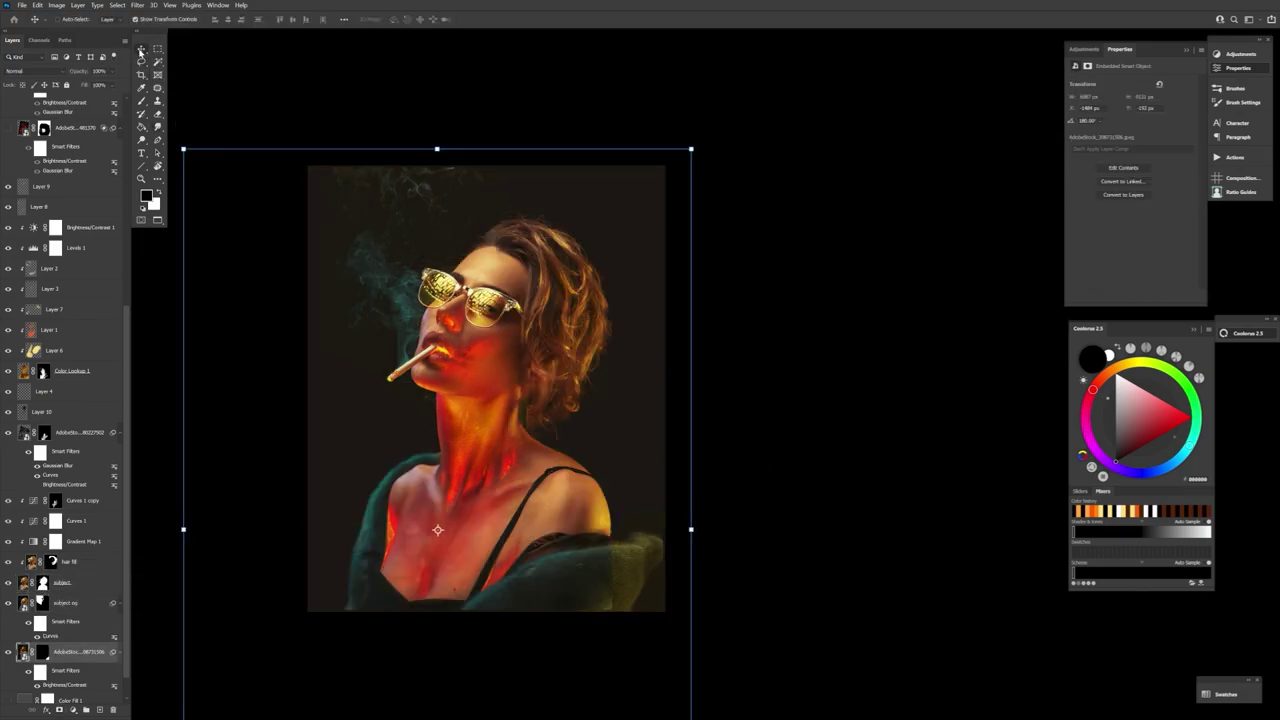
click(44, 654)
key(b)
key(x)
key(x)
drag(668, 490, 614, 449)
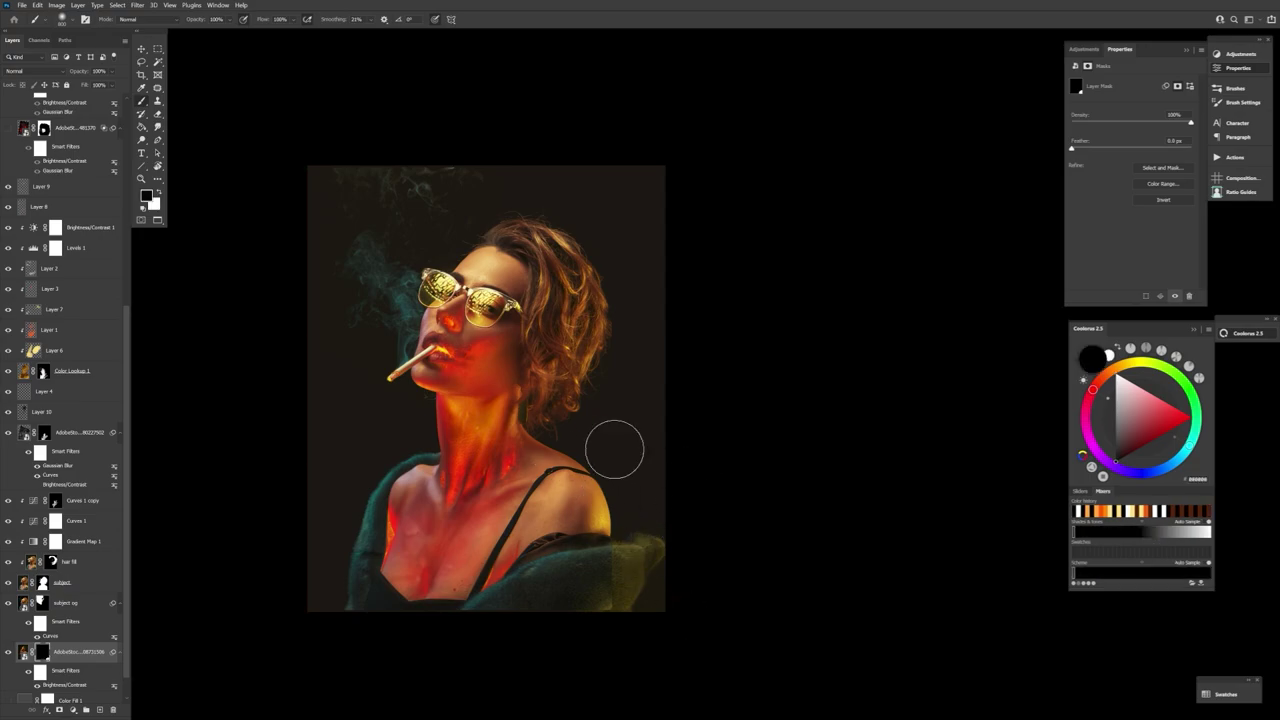
key(x)
key(bracketleft)
key(bracketleft)
key(bracketleft)
key(bracketleft)
key(bracketleft)
key(bracketleft)
mouse_move(645, 539)
mouse_down()
mouse_move(623, 546)
mouse_move(628, 574)
mouse_up()
- Paint on the subject and subject og masks at the coat's cut-off edge to blend it into the added fur
click(43, 583)
key(bracketright)
key(bracketright)
key(bracketright)
key(bracketright)
key(bracketright)
key(bracketright)
key(x)
key(bracketleft)
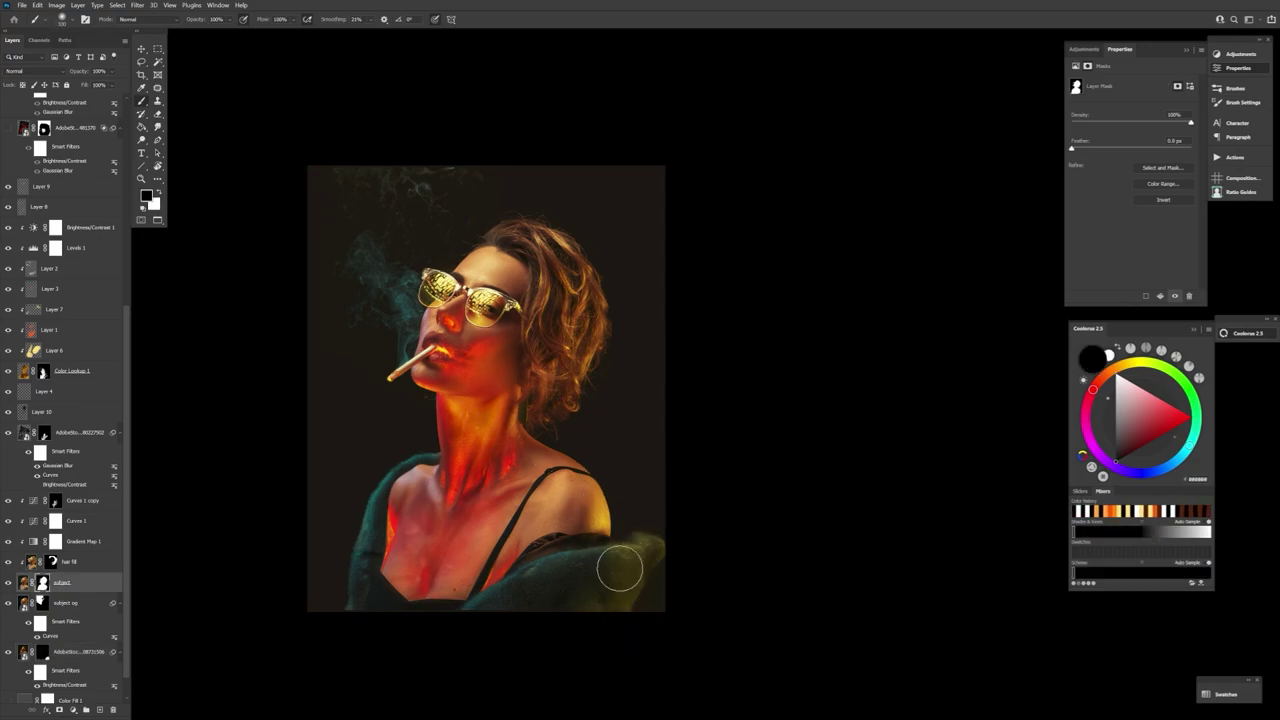
key(alt+bracketleft)
key(x)
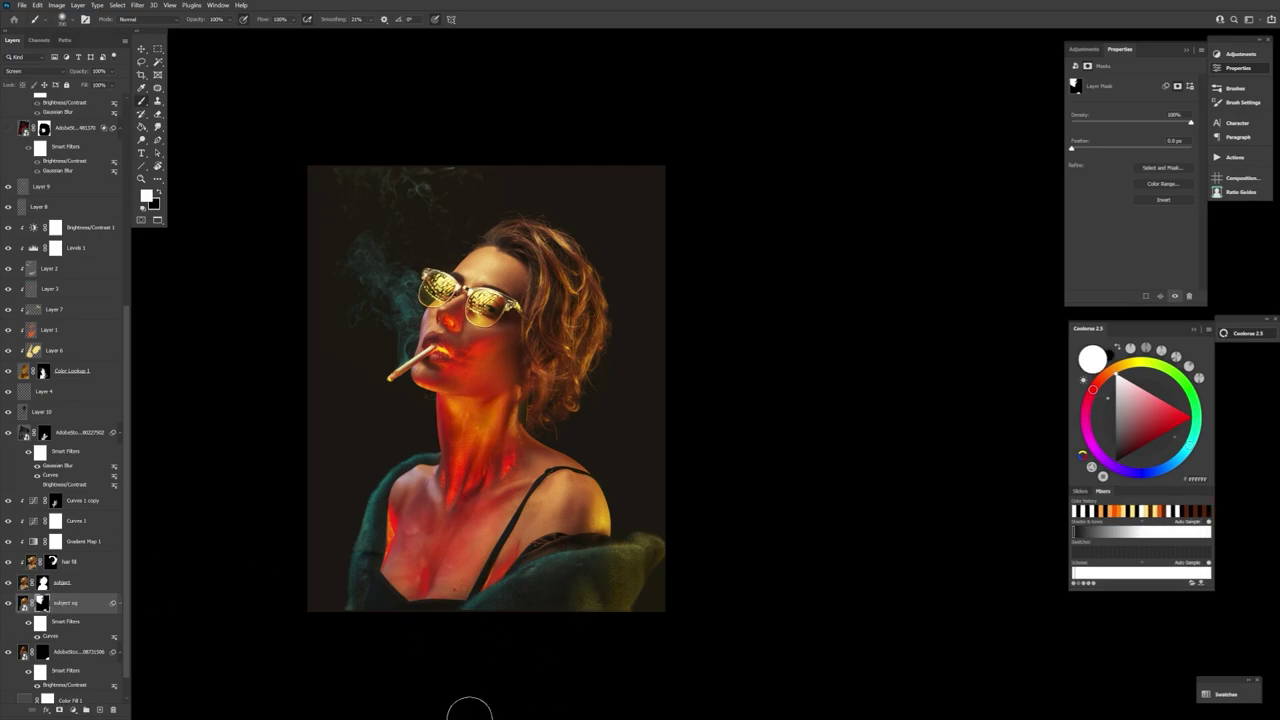
- Crop a thin strip off the canvas's bottom edge and flip the whole image horizontally
key(z)
drag(513, 613, 600, 613)
key(c)
drag(483, 612, 485, 602)
key(Return)
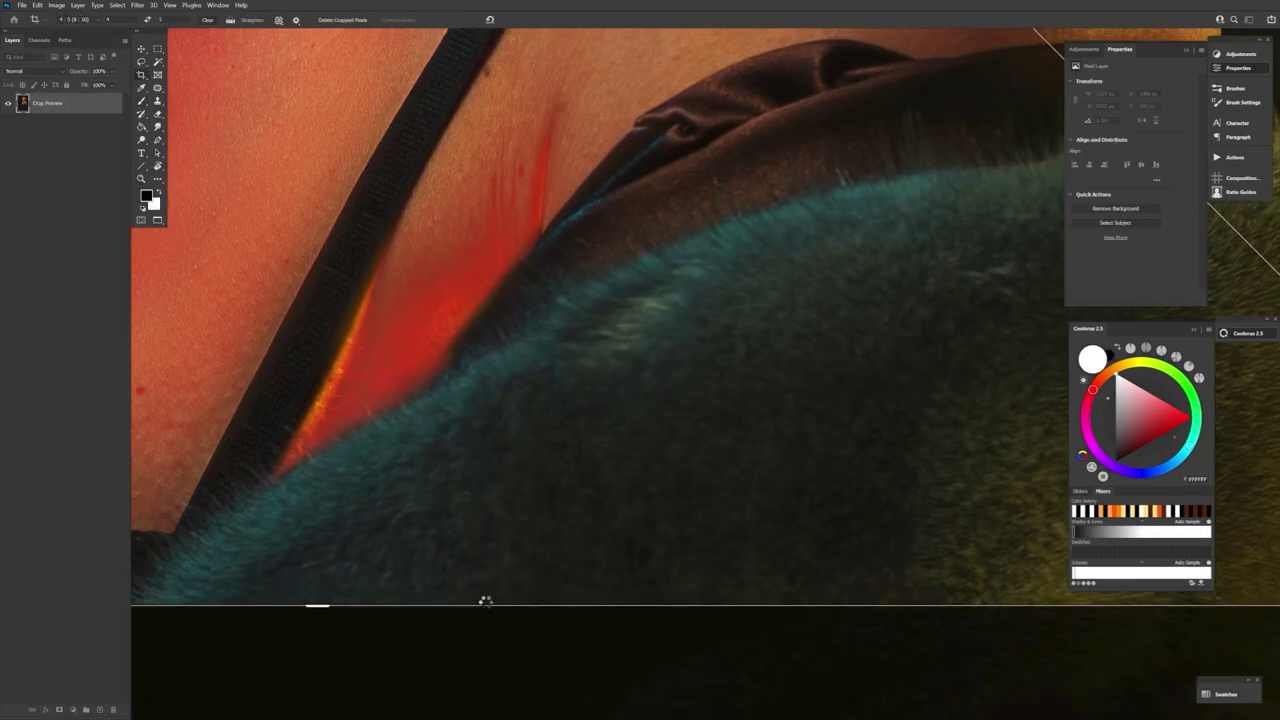
key(z)
drag(601, 345, 515, 345)
drag(703, 447, 634, 484)
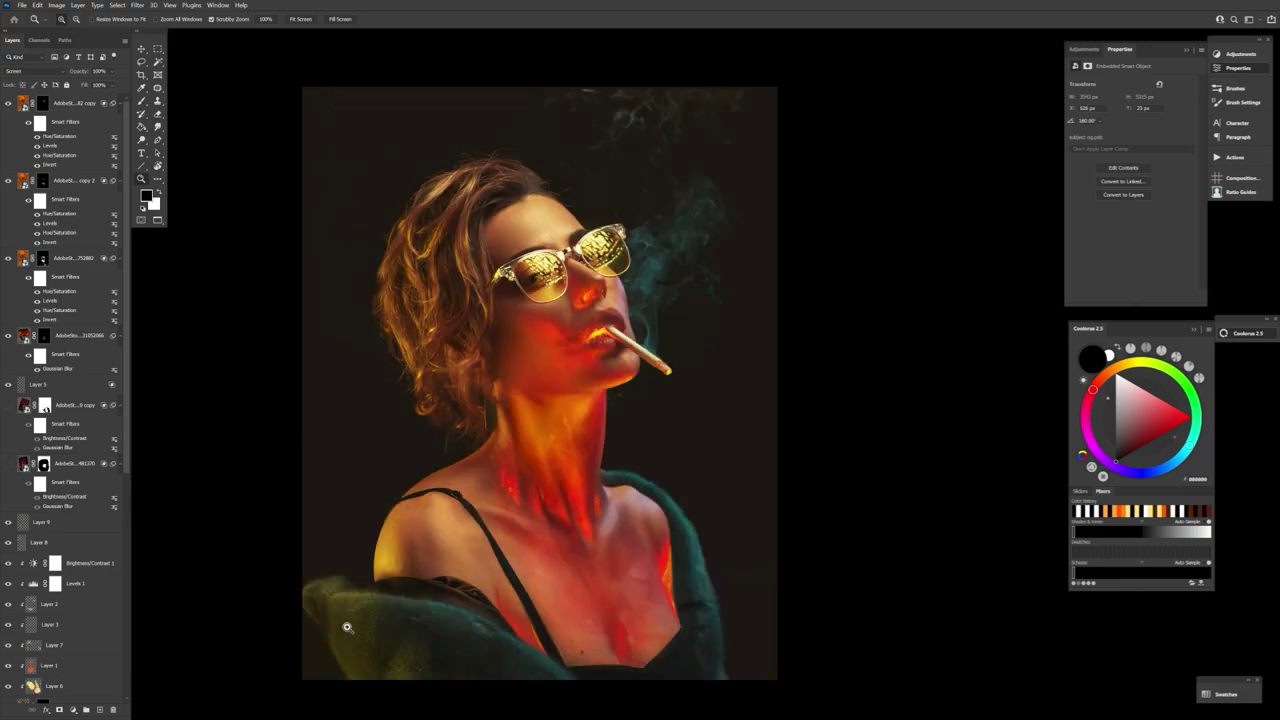
alt+click(347, 627)
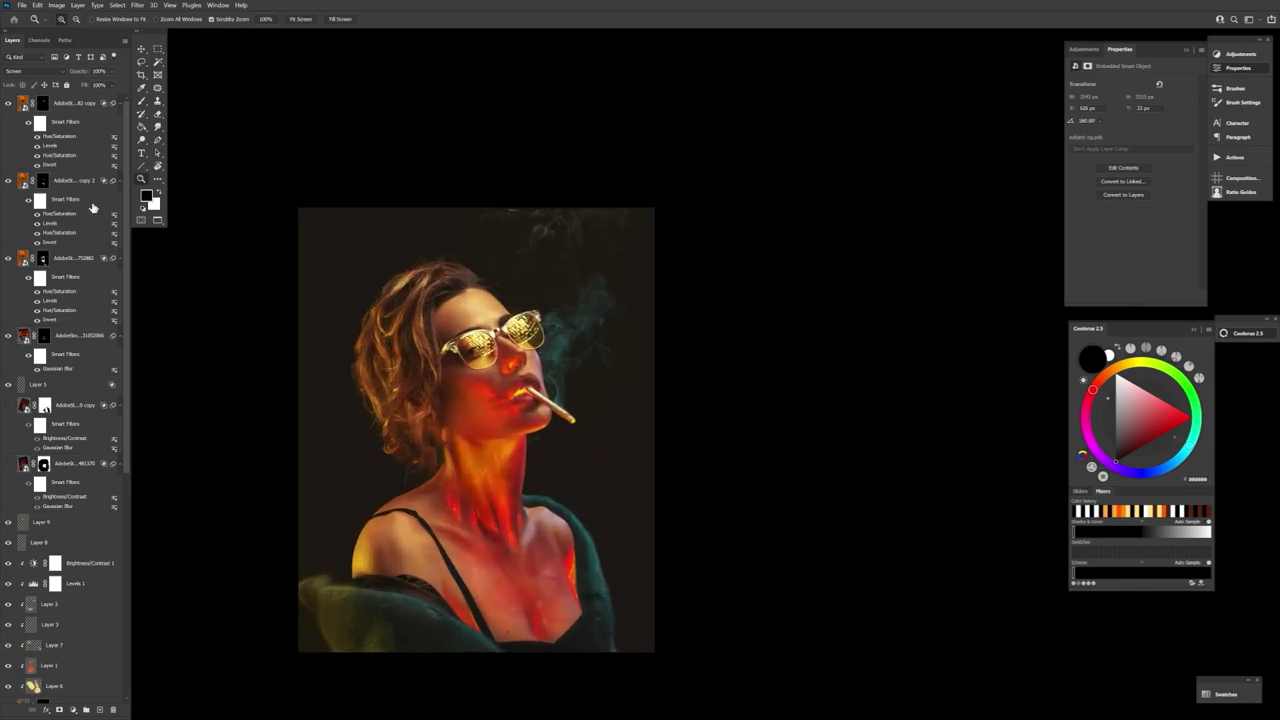
- Add a new Screen layer on top and dab a soft orange glow over the mouth with a low-flow brush
key(ctrl+alt+shift+n)
key(alt+shift+s)
key(x)
click(147, 196)
click(798, 498)
click(885, 377)
key(b)
mouse_move(265, 20)
mouse_down()
mouse_move(222, 29)
mouse_move(257, 20)
mouse_up()
click(516, 392)
- Change the brush colour to another bright orange and add a larger soft glow over the lower face
key(bracketright)
key(bracketright)
key(bracketright)
key(bracketright)
click(147, 196)
click(798, 502)
click(885, 377)
click(497, 394)
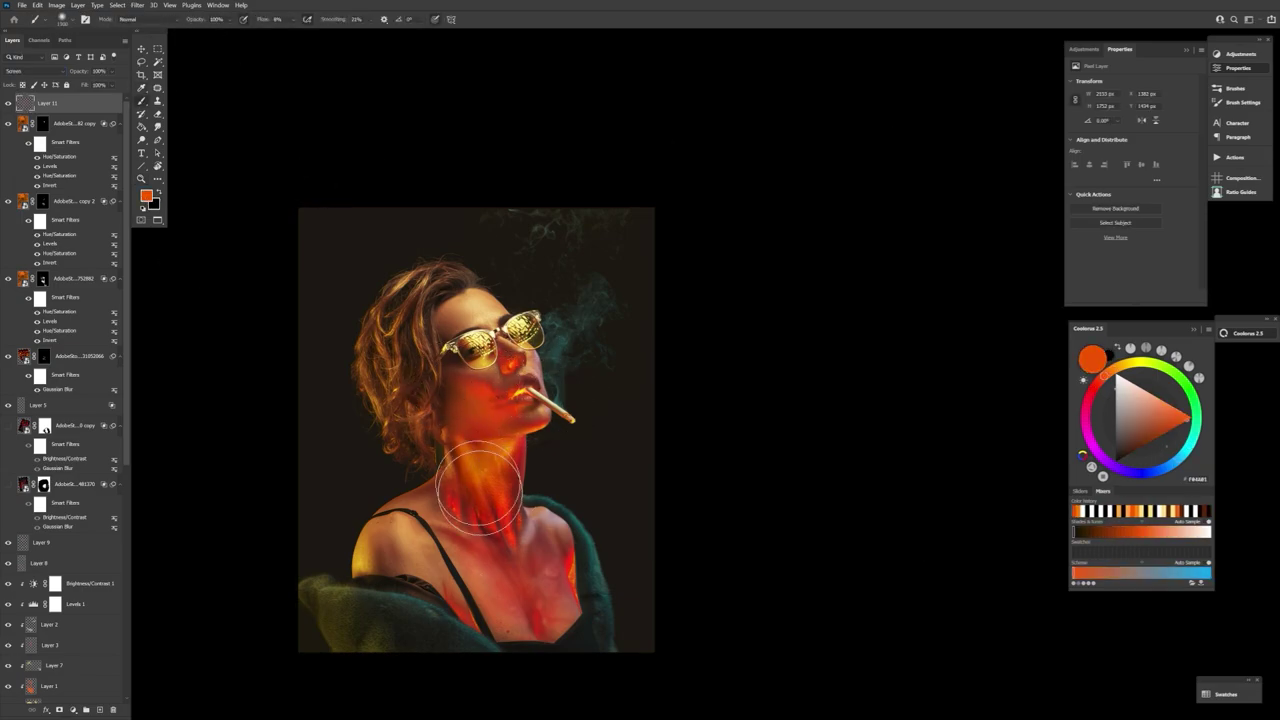
- Paint smaller soft orange glows over the shoulder and the coat's lower edge
key(bracketleft)
key(bracketleft)
key(bracketleft)
key(bracketleft)
key(bracketleft)
key(bracketleft)
key(bracketleft)
click(461, 656)
click(360, 591)
- Try a larger soft orange glow over the lower chest
key(bracketright)
key(bracketright)
key(bracketright)
key(bracketright)
key(bracketright)
key(bracketright)
click(558, 604)
key(ctrl+z)
- Set the brush colour to a saturated red, adjust its flow slightly, and reduce the brush to a fine size
drag(265, 20, 267, 20)
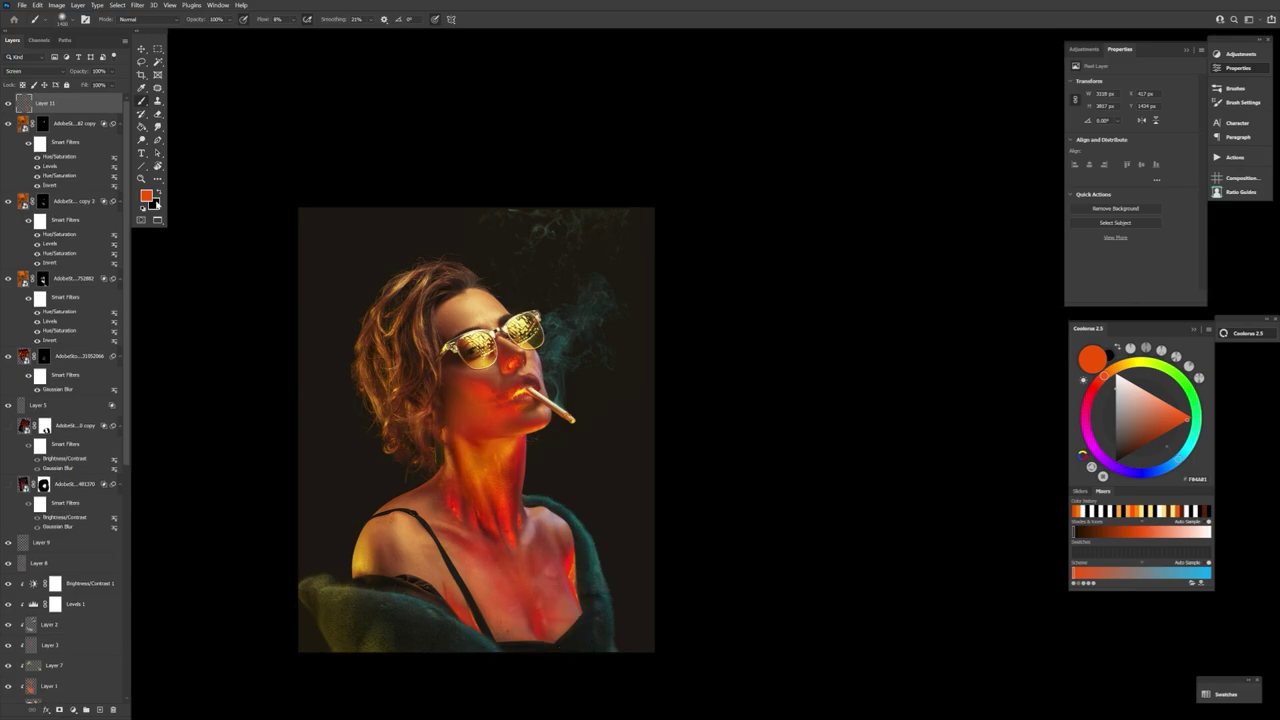
click(147, 196)
click(798, 505)
click(785, 369)
click(885, 377)
key(bracketleft)
key(bracketleft)
key(bracketleft)
key(bracketleft)
key(bracketleft)
key(bracketleft)
key(bracketleft)
key(bracketleft)
key(bracketleft)
key(bracketleft)
key(bracketleft)
key(bracketleft)
key(r)
mouse_move(613, 596)
mouse_down()
mouse_move(698, 608)
mouse_move(699, 489)
mouse_up()
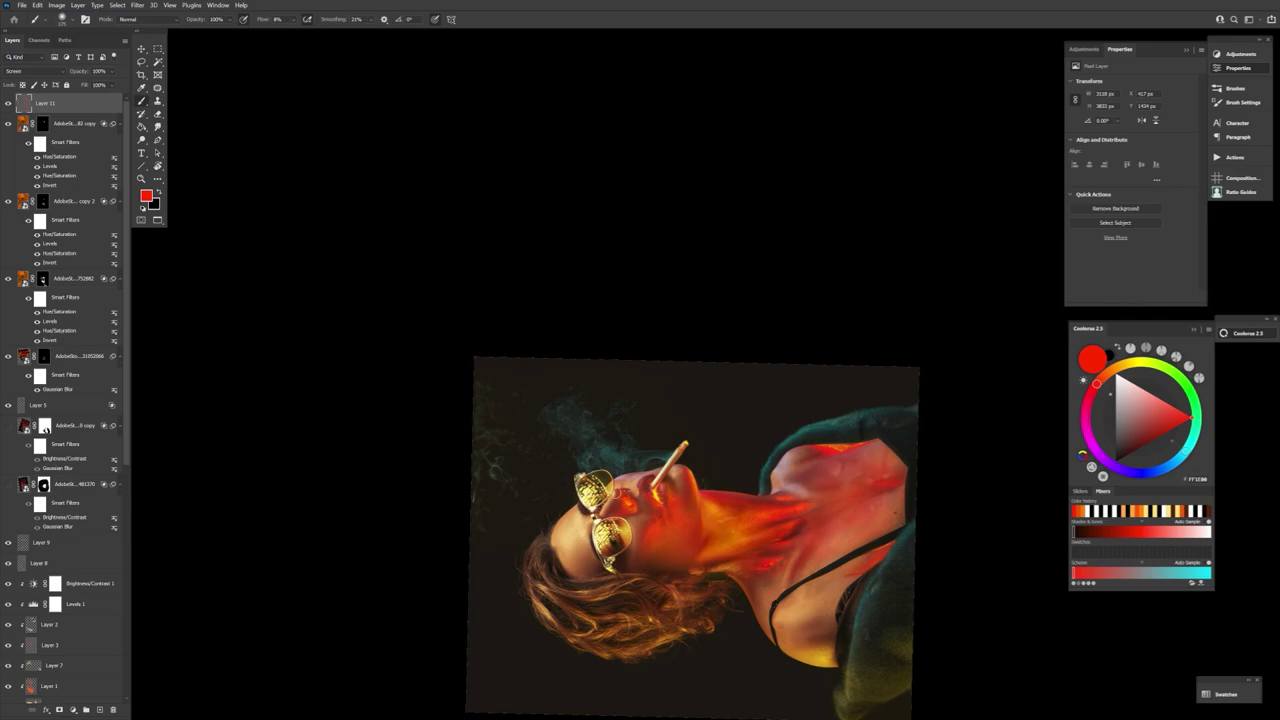
drag(617, 493, 522, 355)
- Enlarge the brush again and add a soft red glow over the face on the Screen layer
key(bracketright)
key(bracketright)
key(bracketright)
key(bracketright)
key(bracketright)
key(bracketright)
key(bracketright)
key(bracketright)
click(475, 363)
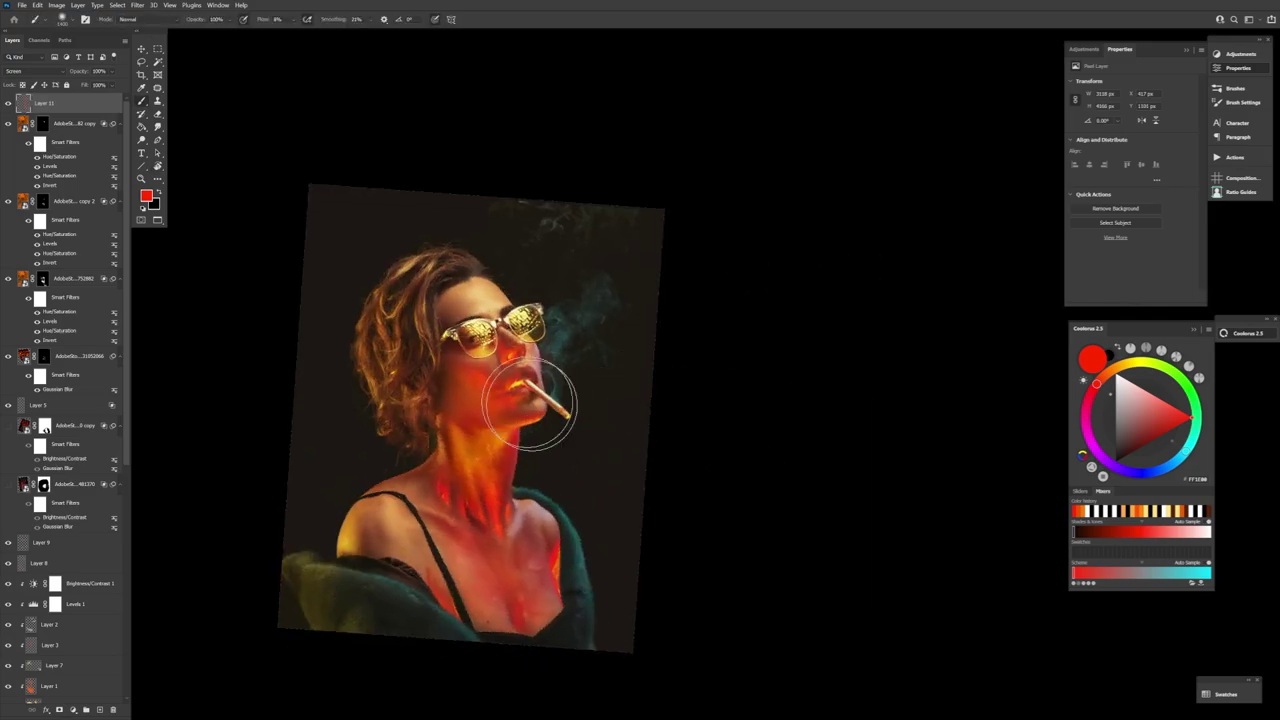
- Vary the soft brush between small and large sizes while working red glow into the chest on the Screen layer
key(bracketleft)
key(bracketleft)
key(bracketleft)
key(bracketleft)
key(bracketleft)
key(bracketleft)
key(bracketleft)
key(bracketleft)
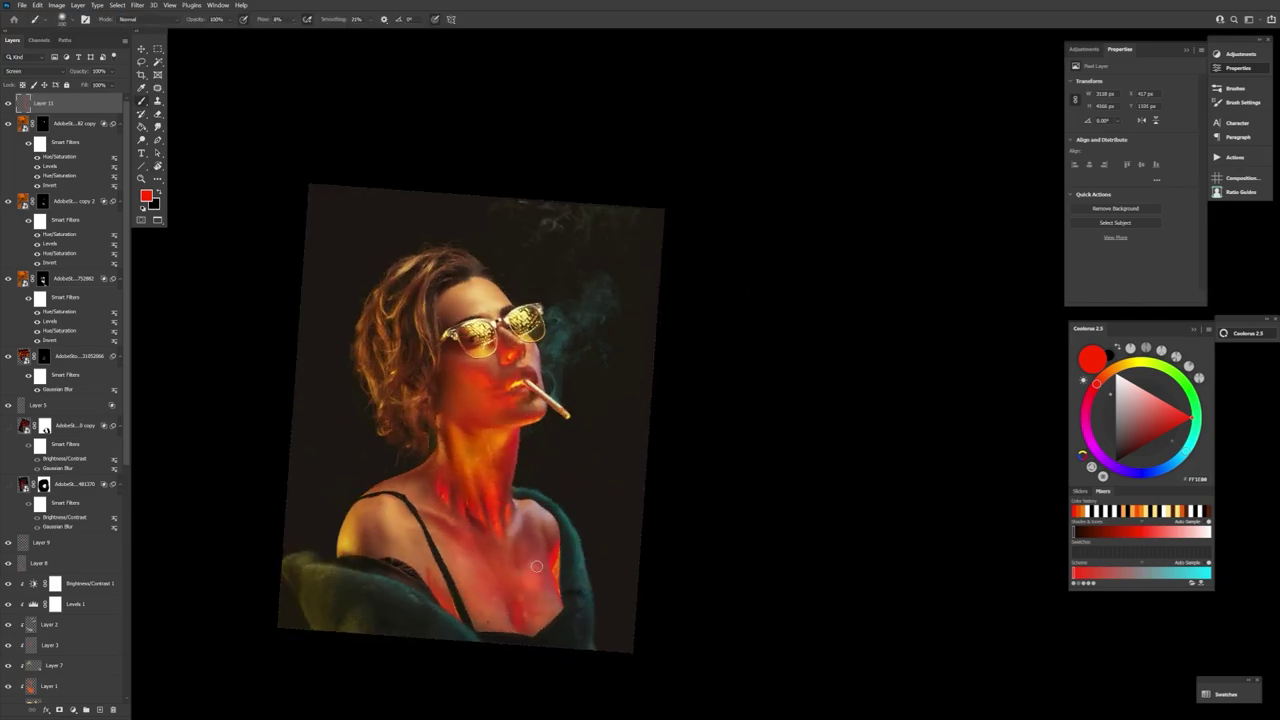
key(bracketright)
key(bracketright)
key(bracketright)
key(bracketright)
key(bracketright)
key(bracketright)
key(bracketright)
key(bracketleft)
key(bracketleft)
key(bracketleft)
key(bracketleft)
key(bracketleft)
key(bracketleft)
key(bracketleft)
key(bracketright)
key(bracketright)
key(bracketright)
key(bracketright)
key(bracketright)
key(bracketright)
key(bracketright)
key(bracketright)
key(bracketright)
key(bracketright)
key(bracketright)
key(bracketright)
key(bracketleft)
key(bracketleft)
key(bracketleft)
key(bracketleft)
key(bracketleft)
key(bracketleft)
key(bracketleft)
key(bracketleft)
key(bracketleft)
key(bracketleft)
key(bracketleft)
key(bracketleft)
- Place the dark cracked texture AdobeStock_220752882 behind the subject, rotated 90° and scaled to cover the canvas, and blend it as Overlay
drag(127, 460, 127, 696)
click(74, 693)
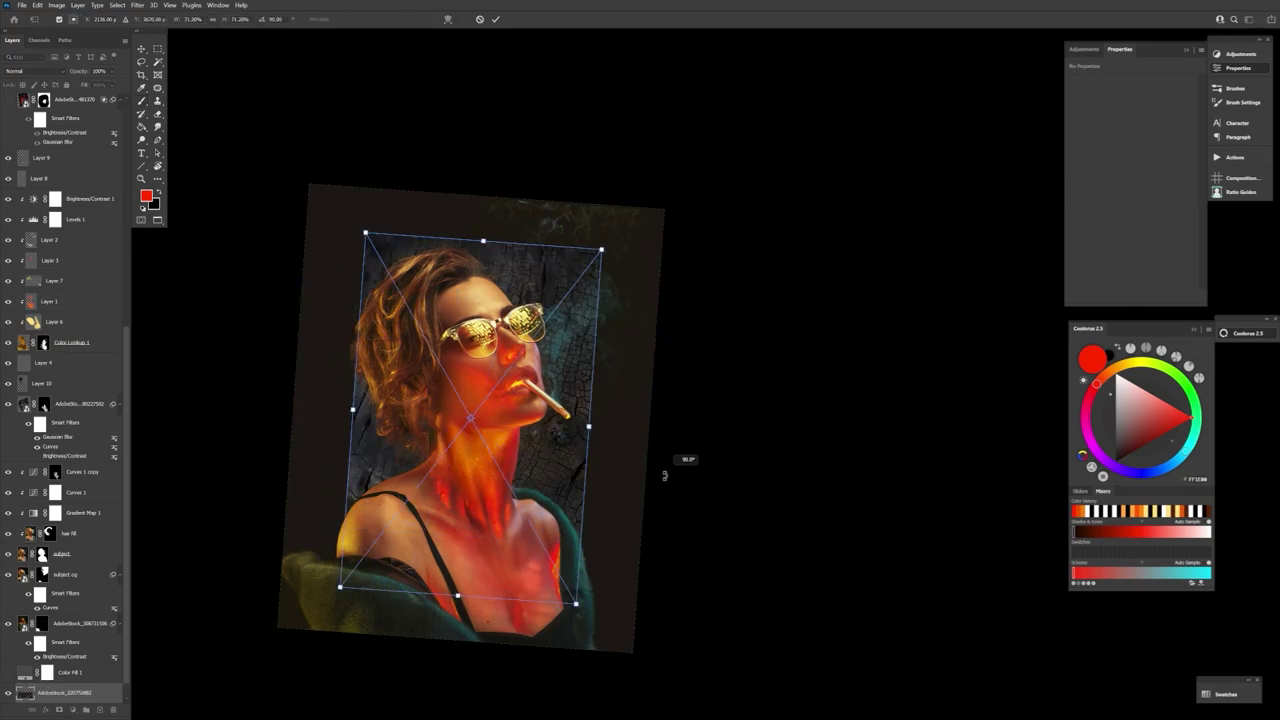
drag(666, 471, 471, 103)
key(Return)
click(35, 71)
click(13, 203)
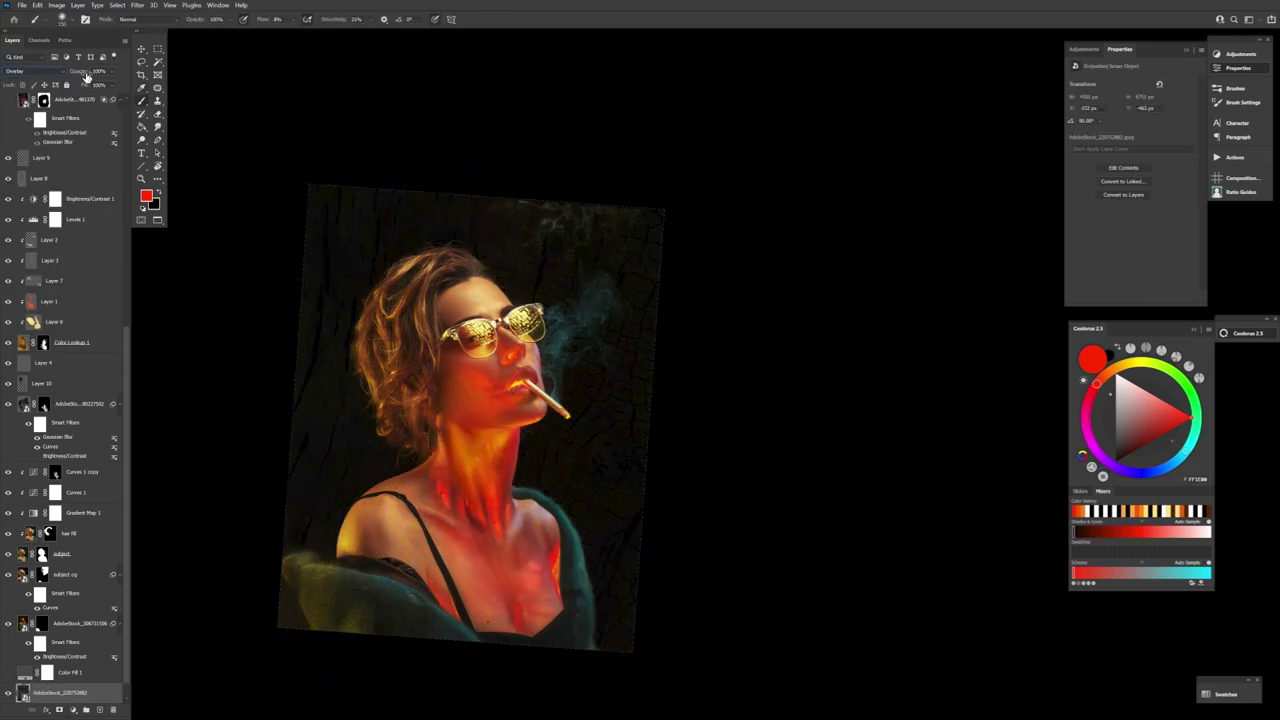
- Place the second texture AdobeStock_122142016 behind the subject, rotate and scale it over the canvas, and set its blend mode to Soft Light
drag(654, 406, 657, 404)
drag(545, 235, 663, 460)
drag(461, 580, 456, 640)
key(Return)
click(31, 71)
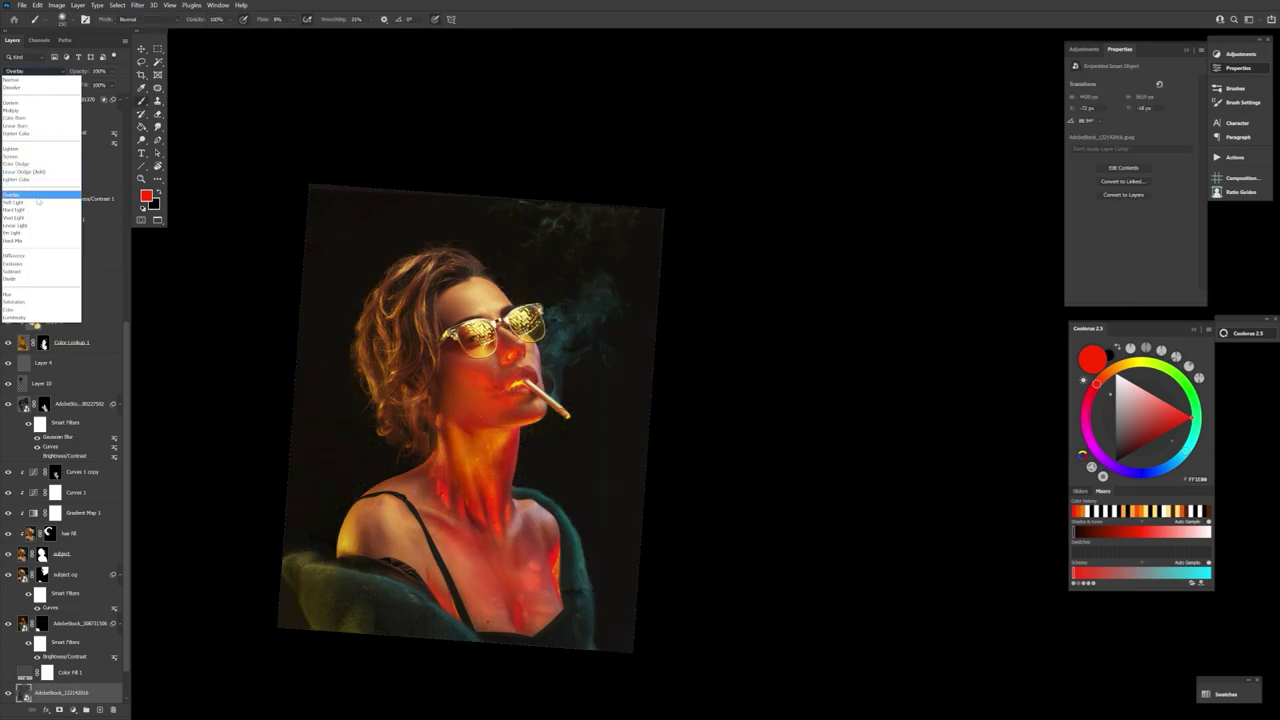
click(34, 203)
key(ctrl+t)
drag(485, 166, 490, 185)
key(Return)
- Apply a Brightness/Contrast adjustment with raised brightness to the Soft Light texture and set its opacity to 49%
key(r)
click(152, 19)
click(57, 5)
click(185, 27)
drag(541, 424, 579, 430)
drag(541, 449, 545, 452)
key(Return)
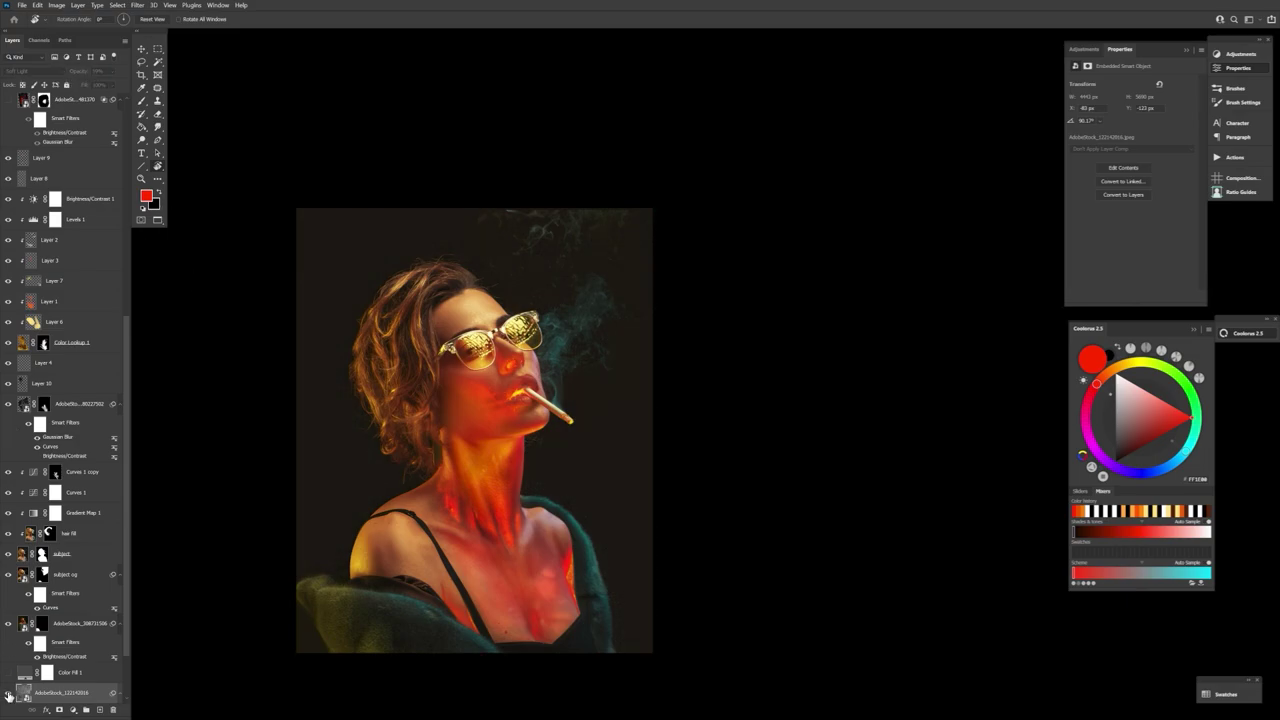
key(4)
key(9)
click(6, 693)
- Add a new layer near the top of the layer stack and set the foreground colour to coral
scroll(57, 677, up, 10)
click(75, 112)
click(100, 710)
click(147, 196)
click(800, 502)
click(764, 383)
key(Return)
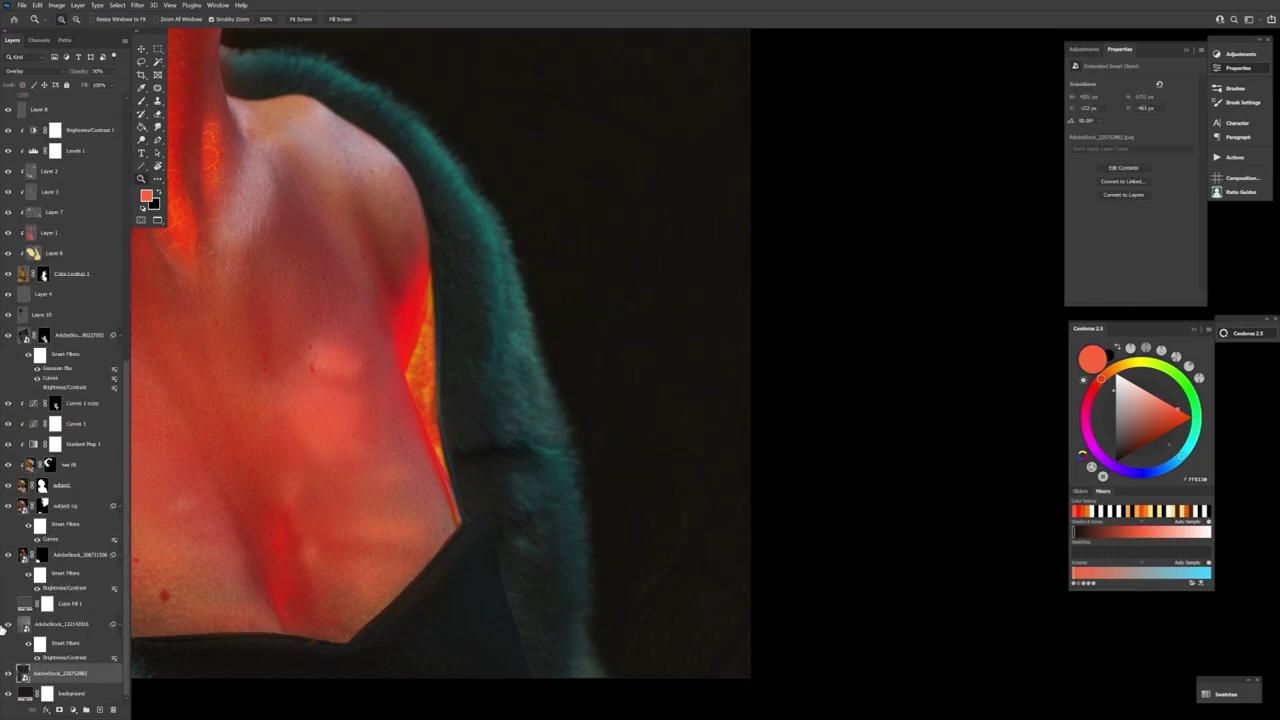
- Merge the two background textures and the background into a new copy layer and apply a Field Blur to it
click(85, 624)
shift+click(80, 693)
key(ctrl+alt+e)
click(137, 5)
mouse_move(160, 128)
click(276, 128)
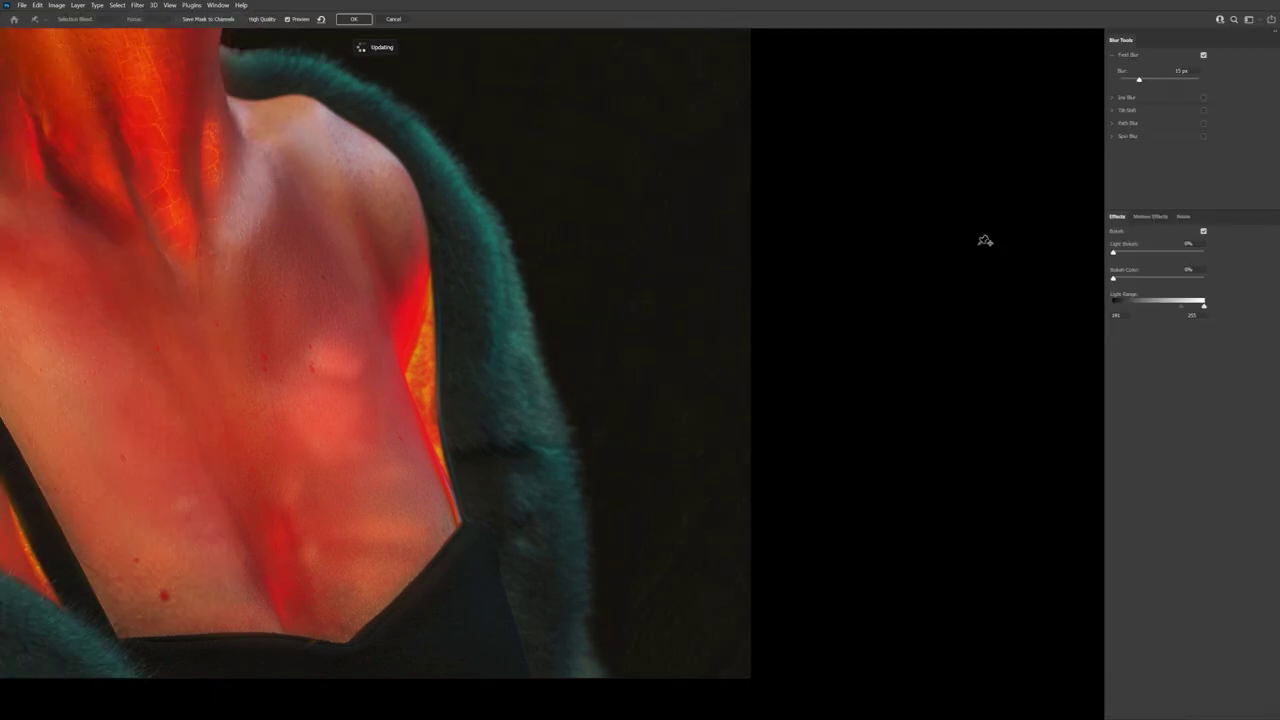
drag(1138, 78, 1142, 79)
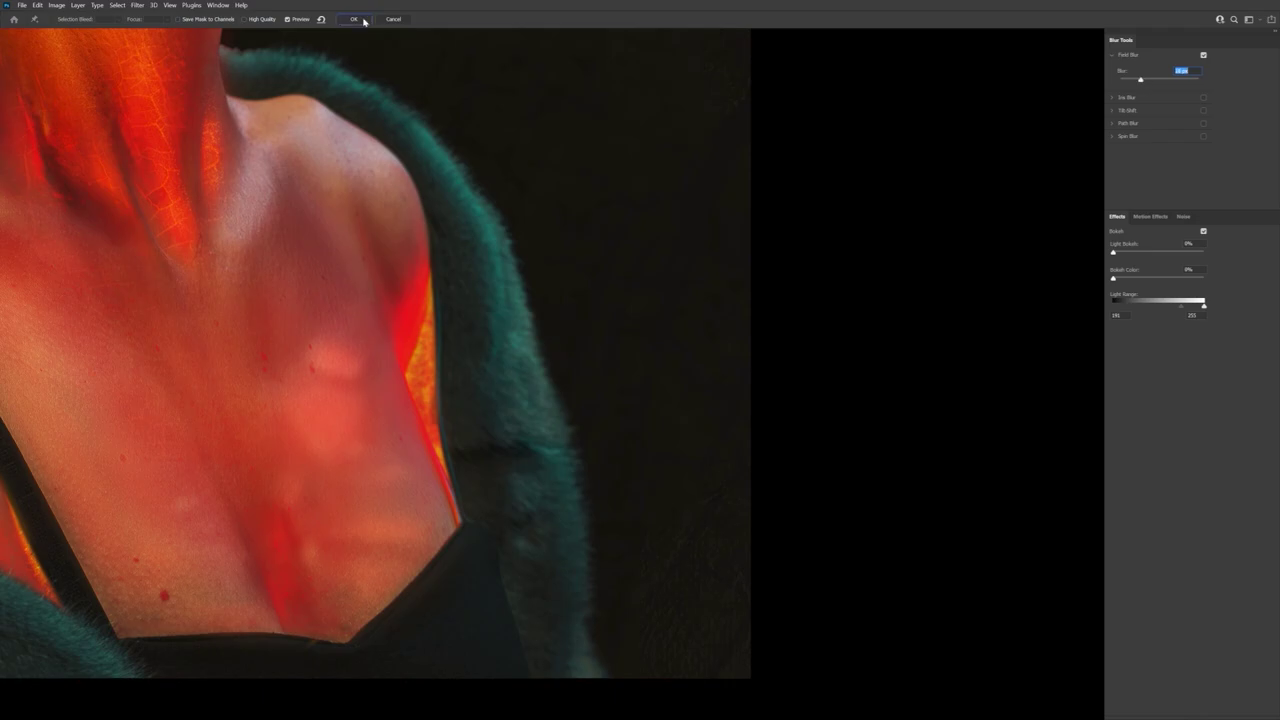
click(354, 19)
key(ctrl+0)
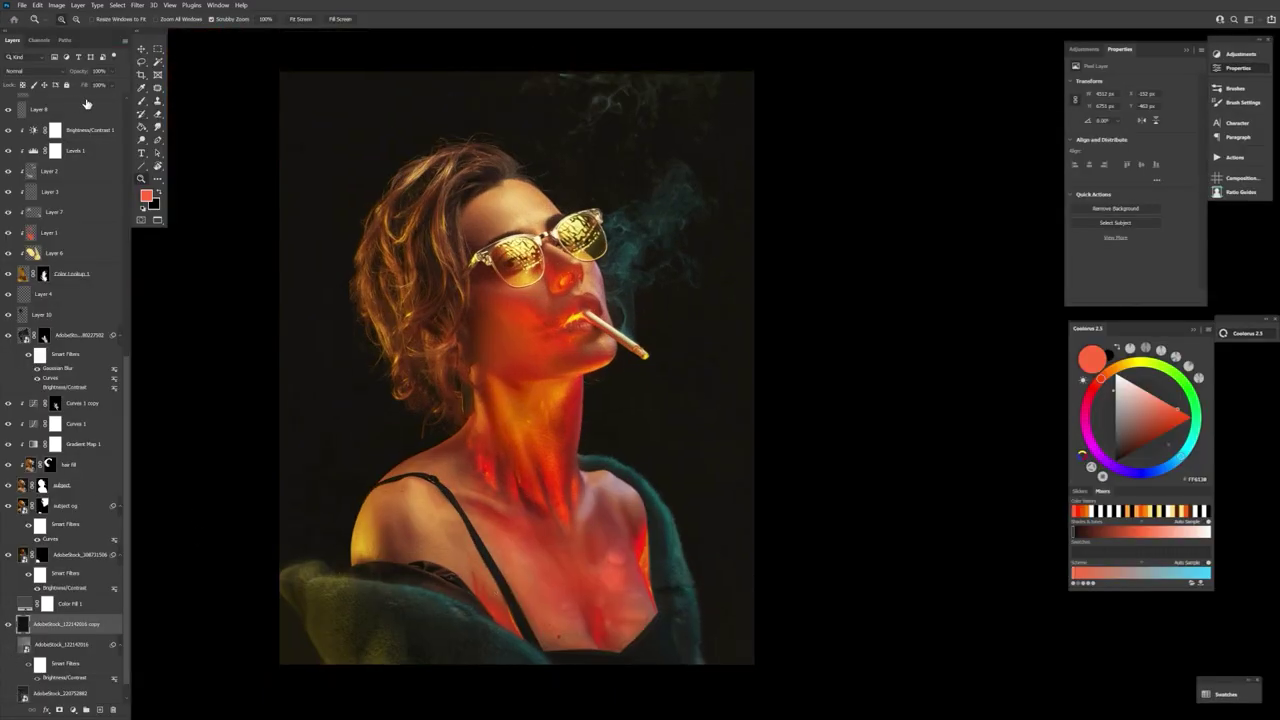
- Compare the blurred background copy at a smaller scale and hide that layer
click(35, 71)
key(Escape)
drag(343, 349, 430, 352)
drag(622, 498, 560, 502)
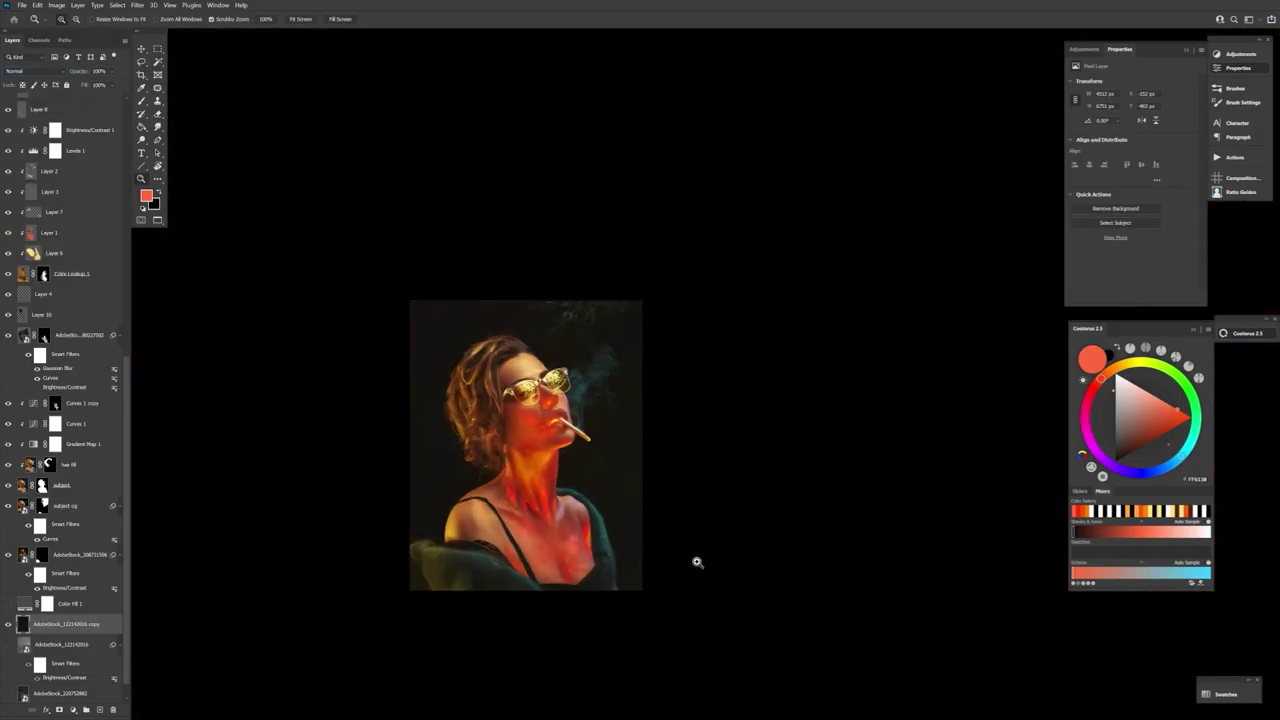
drag(697, 562, 768, 539)
click(8, 624)
- Target the Color Lookup layer's mask, choose the Semi Hard Round No Pressure brush, and toggle pen pressure for opacity
click(68, 465)
click(43, 274)
key(b)
click(72, 19)
click(260, 147)
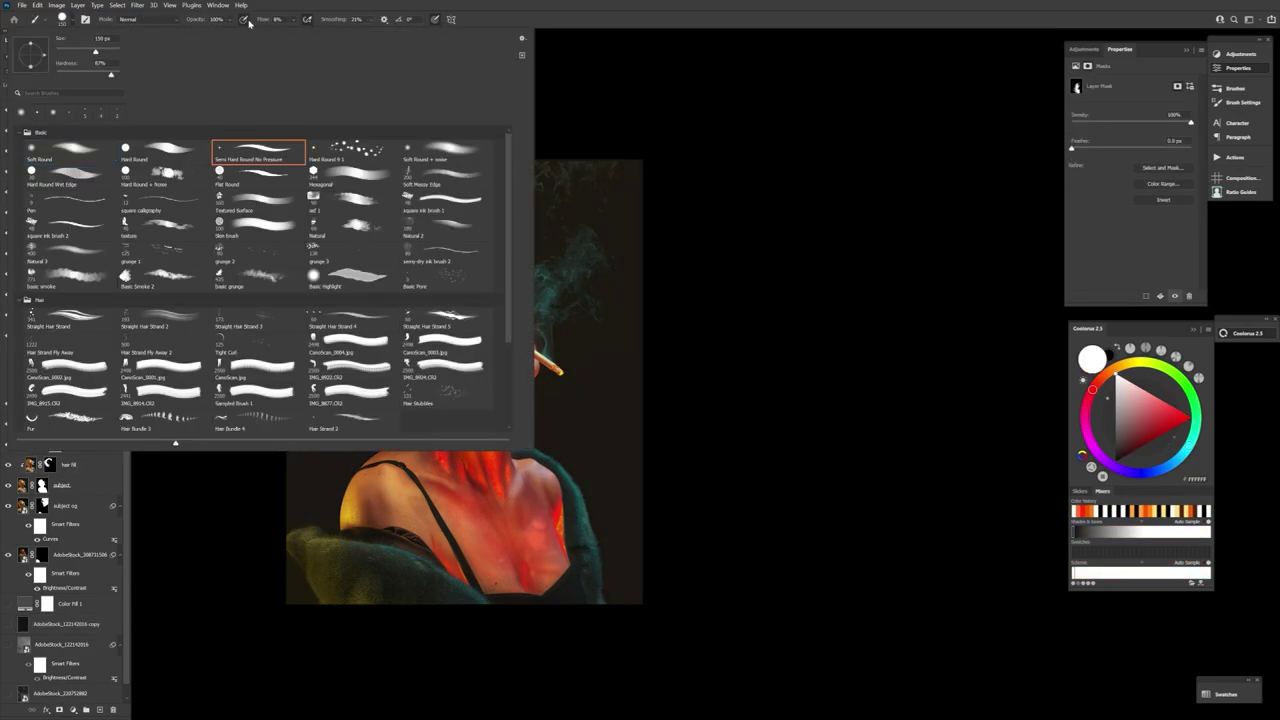
click(247, 21)
- Enlarge the brush, switch to black, and change to the Soft Round brush for working on the mask around the hair
key(r)
drag(560, 160, 697, 352)
key(bracketright)
key(bracketright)
key(bracketright)
key(bracketright)
key(bracketright)
key(bracketright)
key(x)
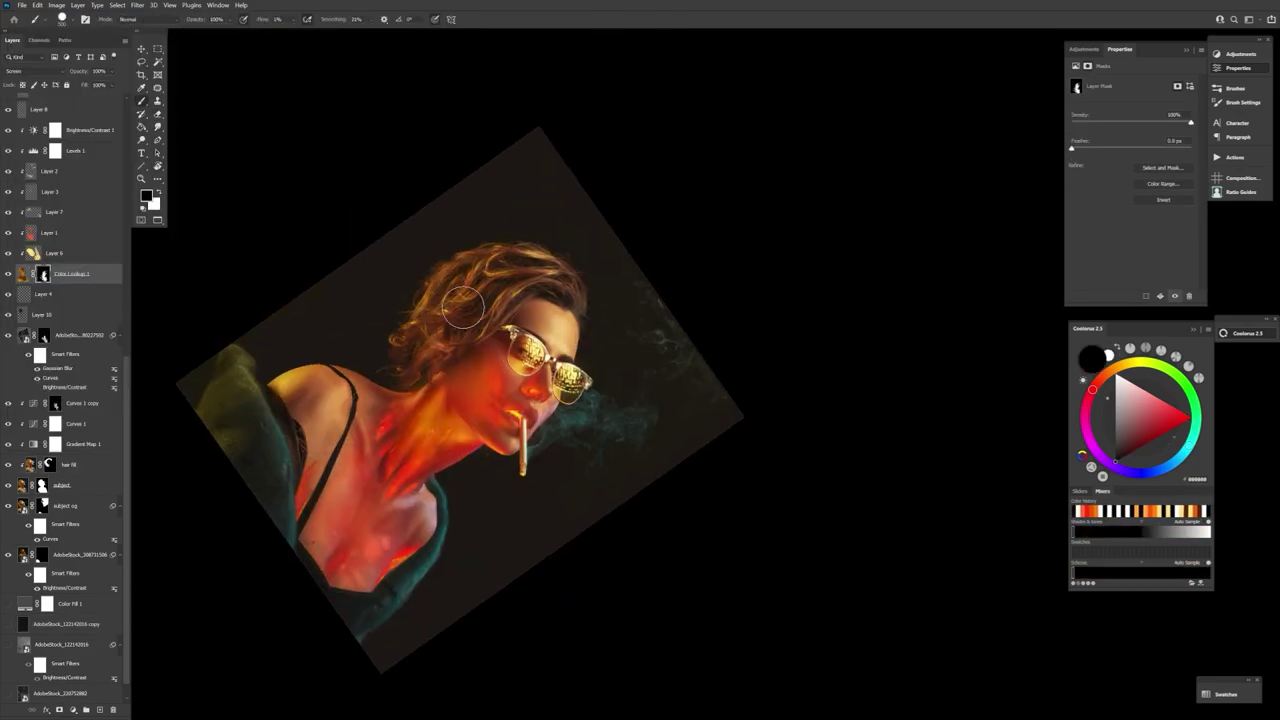
click(72, 19)
click(70, 152)
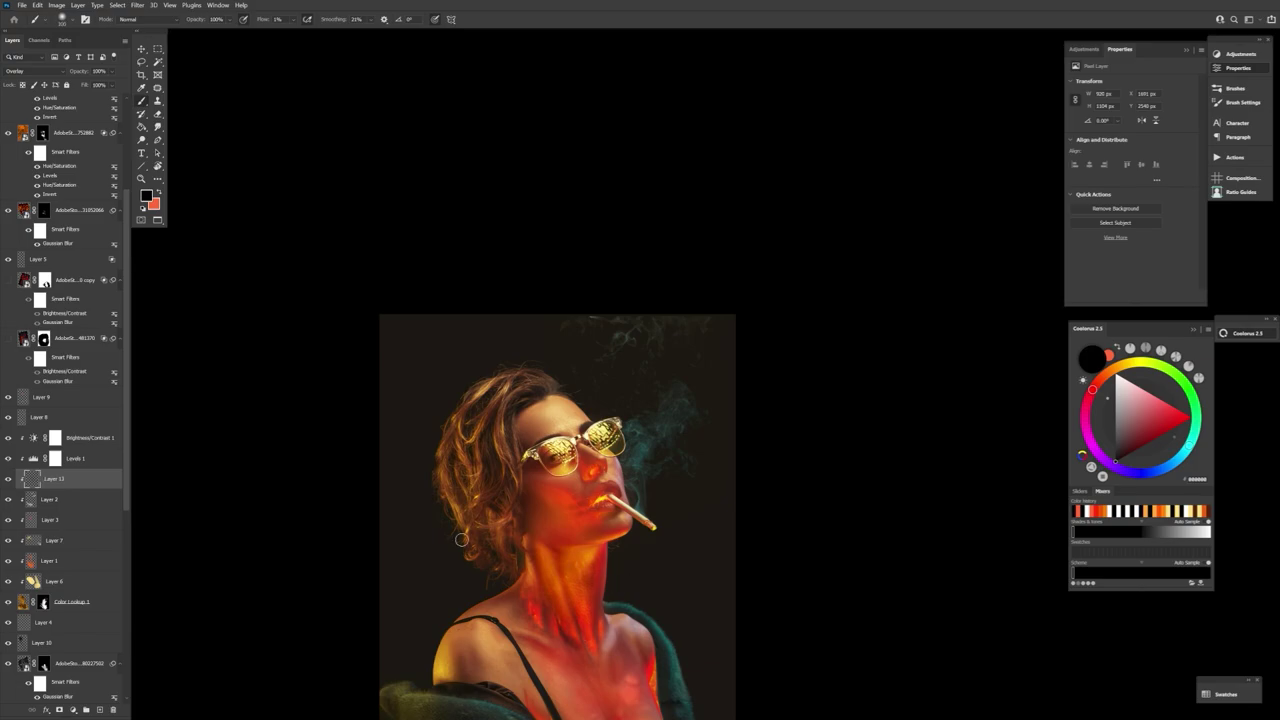
- Add a new layer above Layer 9 and set its blend mode to Lighten
click(42, 397)
click(100, 710)
click(34, 71)
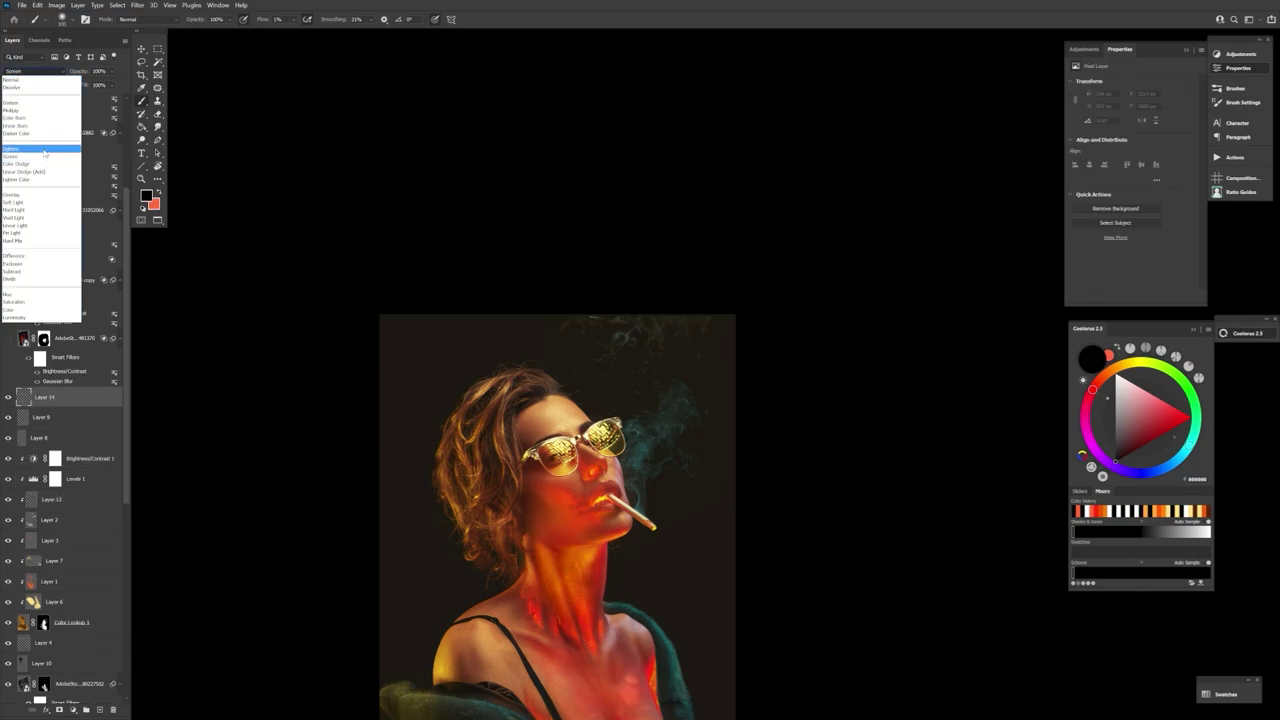
click(44, 149)
- Set the foreground colour to bright orange and pick a different brush preset for the Lighten layer
key(x)
click(147, 196)
click(799, 497)
drag(775, 392, 778, 360)
click(887, 376)
key(b)
click(72, 19)
scroll(177, 394, down, 4)
click(36, 389)
double_click(170, 408)
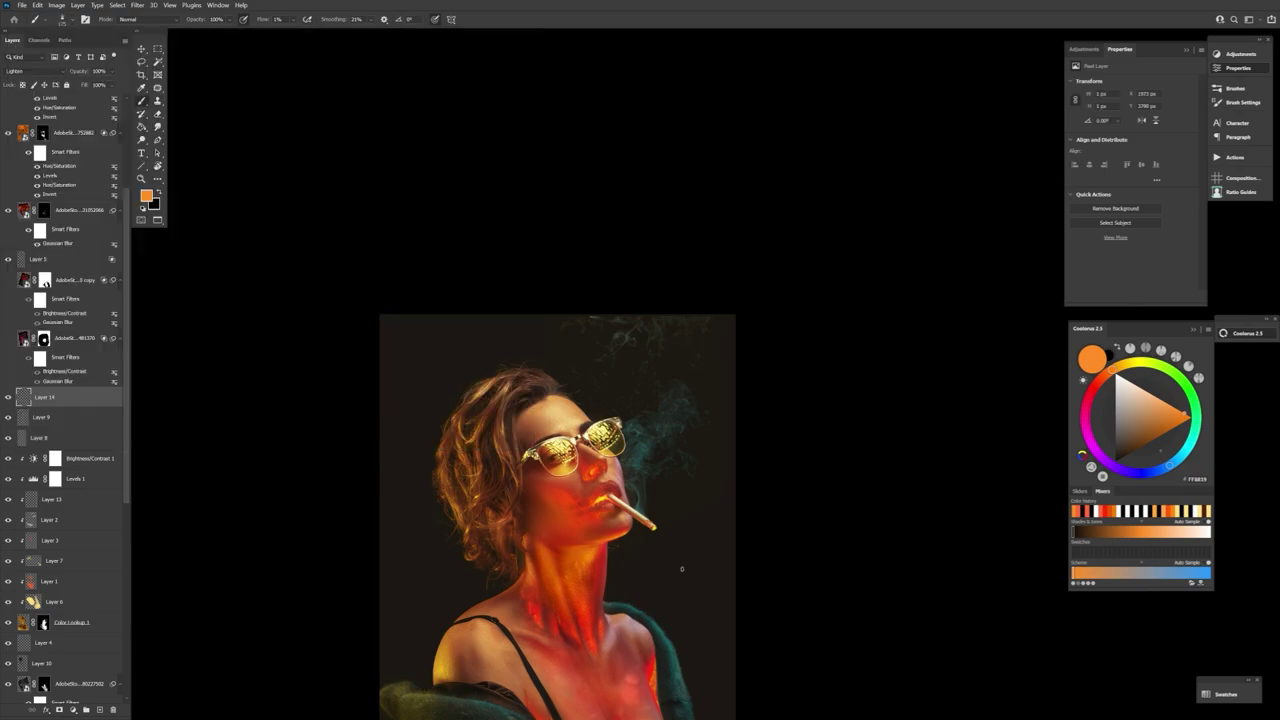
- Paint orange accents along the neck and chest on the Lighten layer
key(r)
mouse_move(620, 560)
mouse_down()
mouse_move(776, 498)
mouse_move(745, 543)
mouse_up()
mouse_move(711, 589)
mouse_down()
mouse_move(574, 606)
mouse_move(463, 646)
mouse_up()
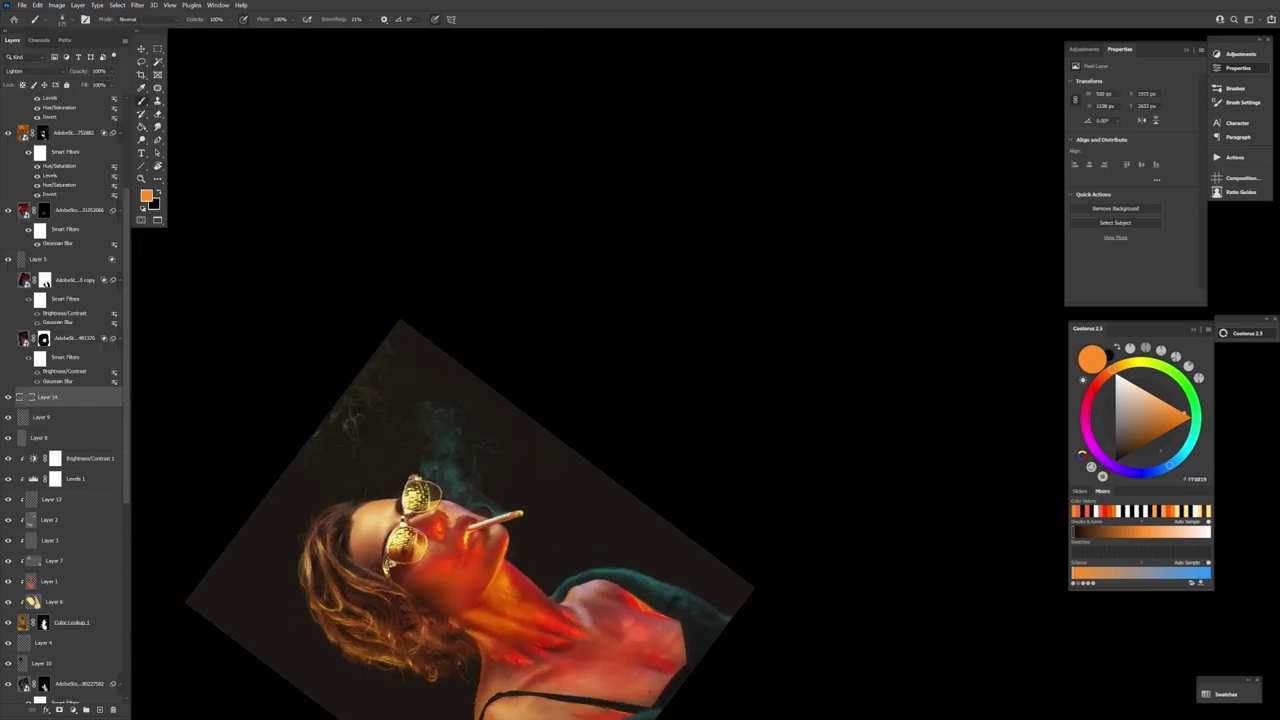
drag(620, 570, 346, 567)
drag(400, 484, 397, 456)
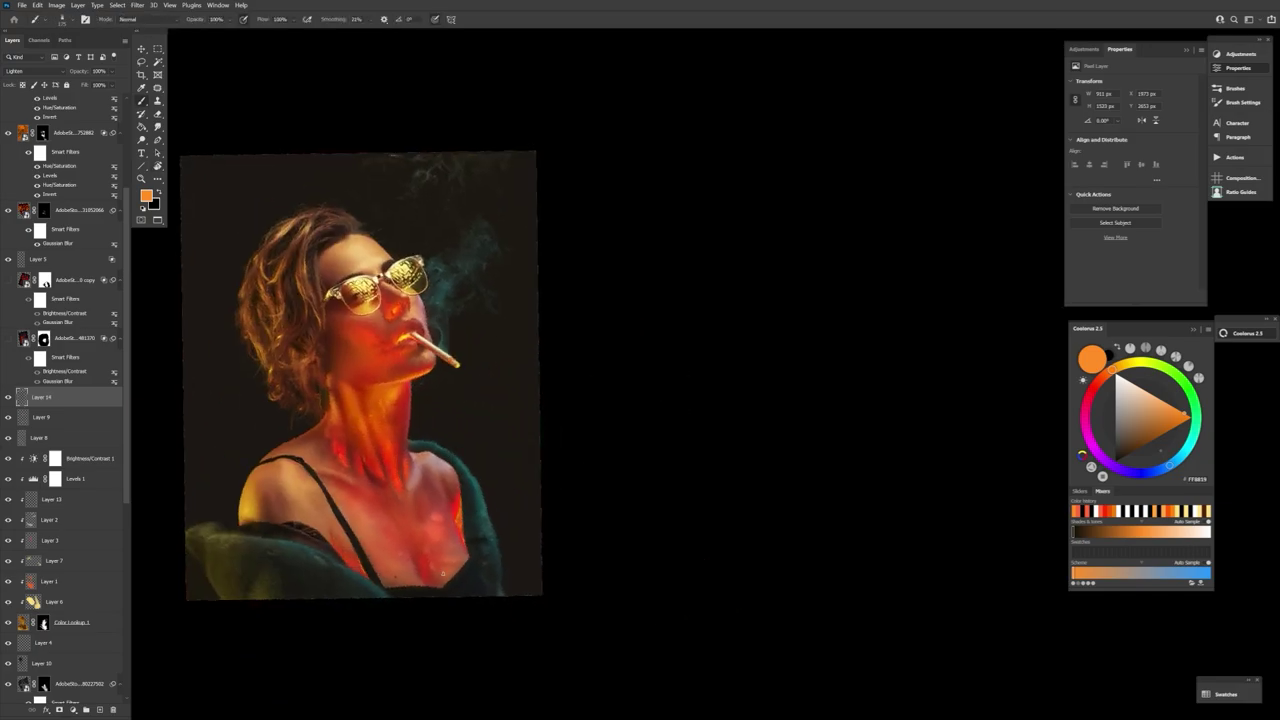
- Duplicate the orange coal texture layer beneath its original and delete the copy's layer mask
scroll(108, 373, up, 5)
click(76, 145)
click(76, 222)
key(v)
drag(74, 300, 74, 384)
right_click(43, 377)
click(80, 388)
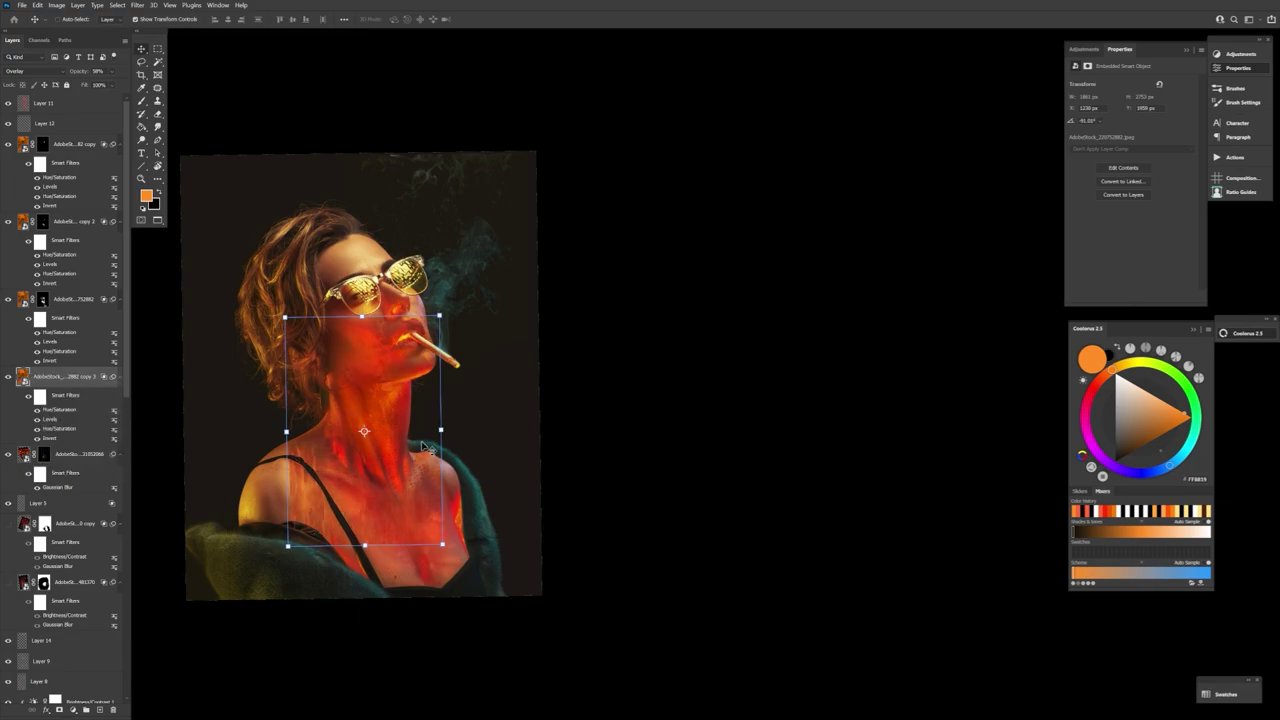
- Shift the unmasked texture copy slightly across the neck and chest and hide it with an inverted black mask
drag(422, 446, 436, 476)
click(59, 710)
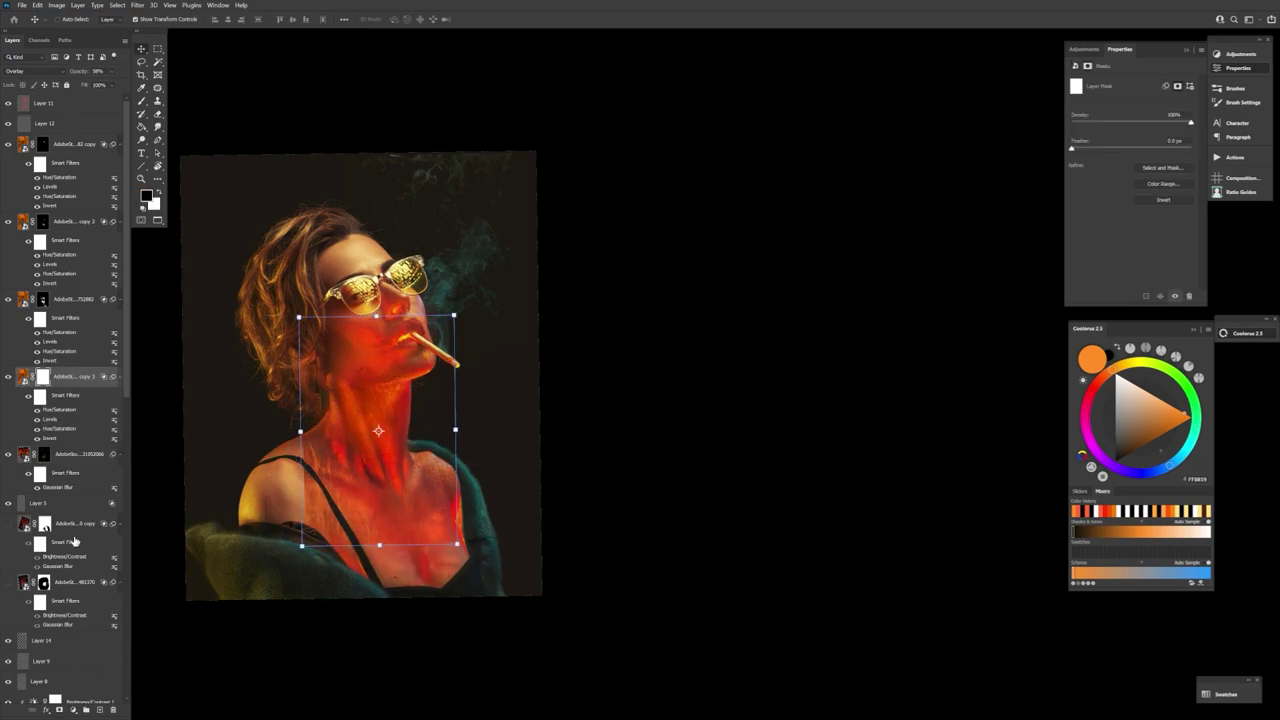
key(ctrl+i)
- Paint white on the texture copy's mask with a soft brush to reveal it over the neck and chest
key(b)
click(66, 21)
double_click(478, 407)
key(x)
drag(388, 420, 430, 500)
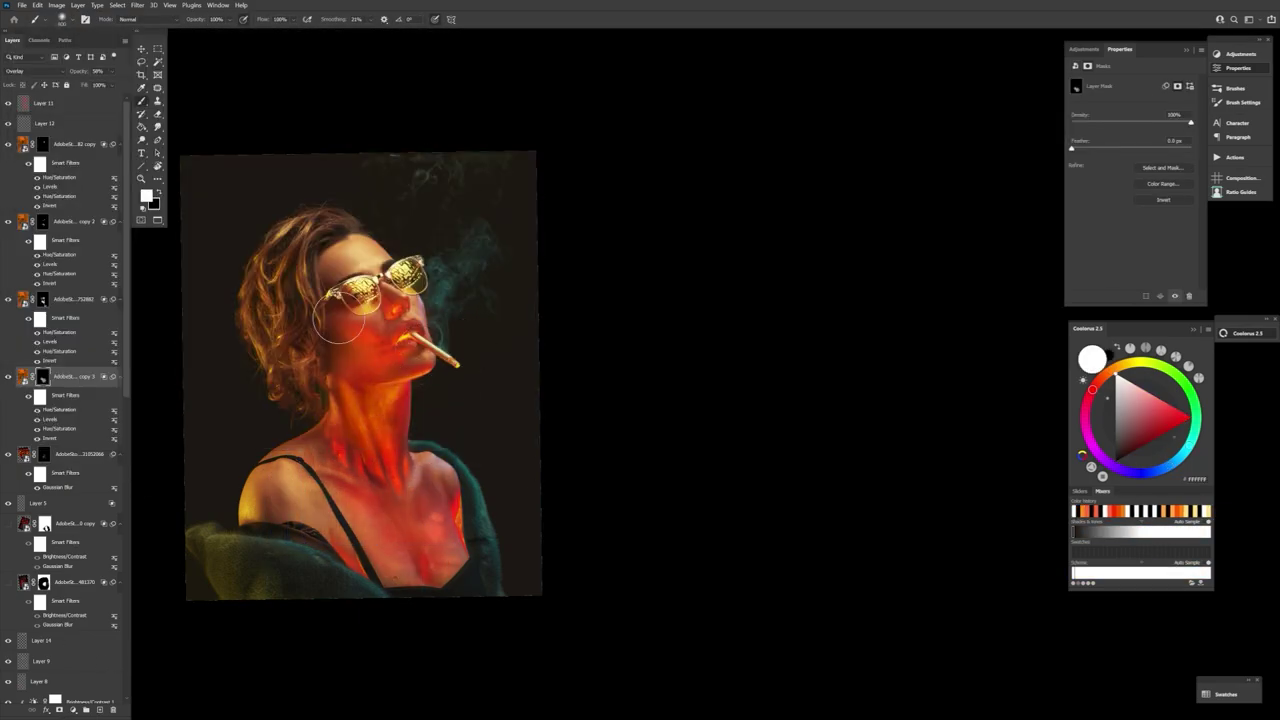
key(x)
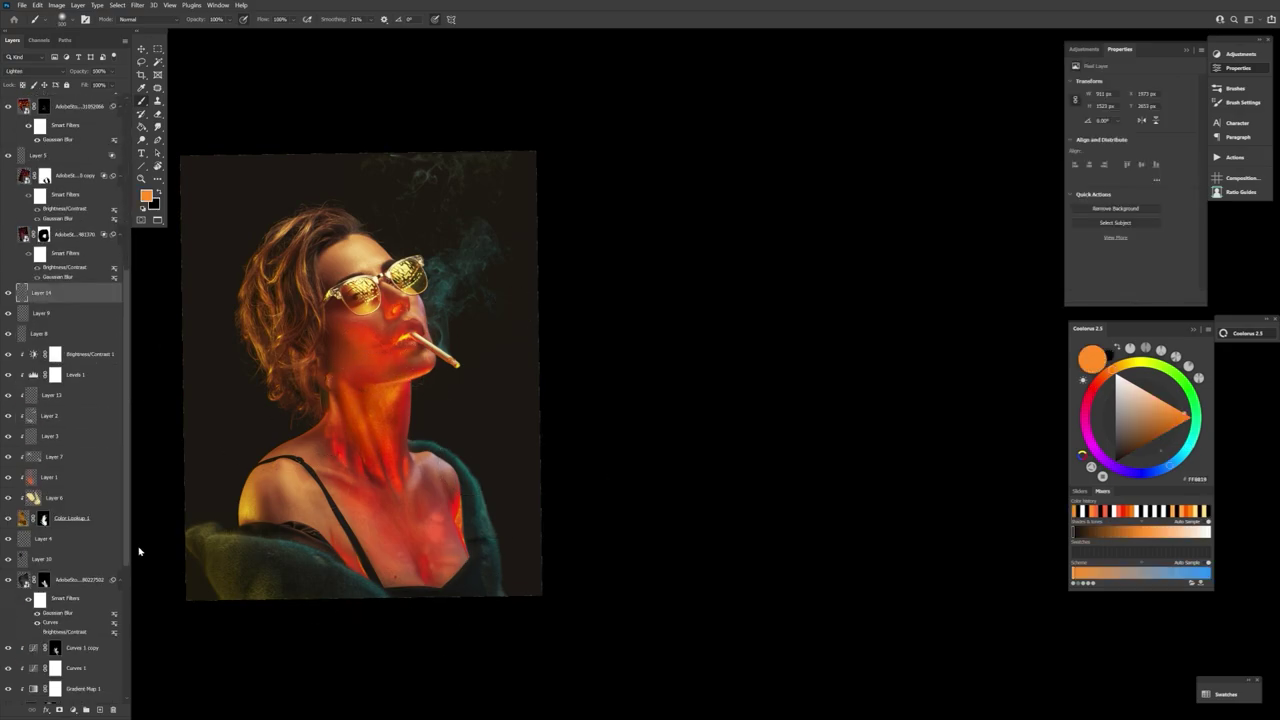
- Create a group below Layer 10 and add a Gradient Map running from black through dark teal to white
click(10, 457)
click(10, 457)
click(86, 709)
click(1084, 49)
click(1145, 102)
click(1138, 87)
click(1125, 343)
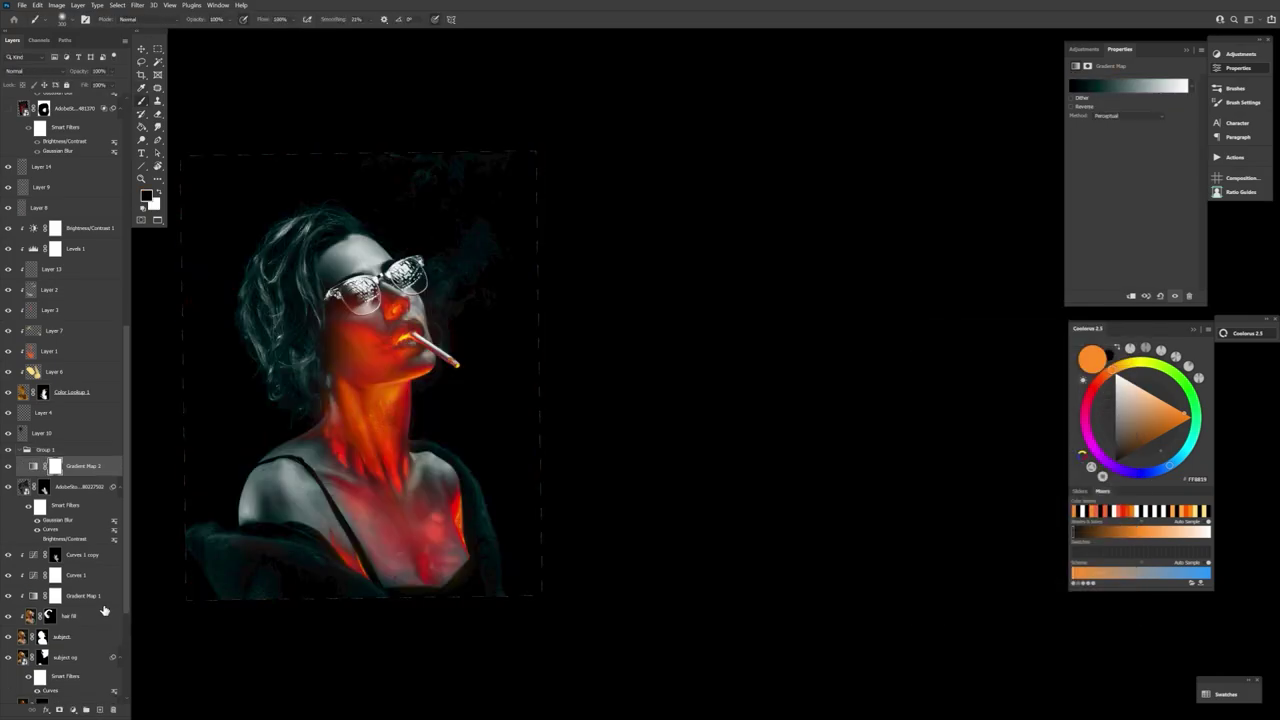
- Add a Curves adjustment in the group with the white output lowered to 170, and reduce the Gradient Map's opacity
click(1084, 49)
click(1117, 73)
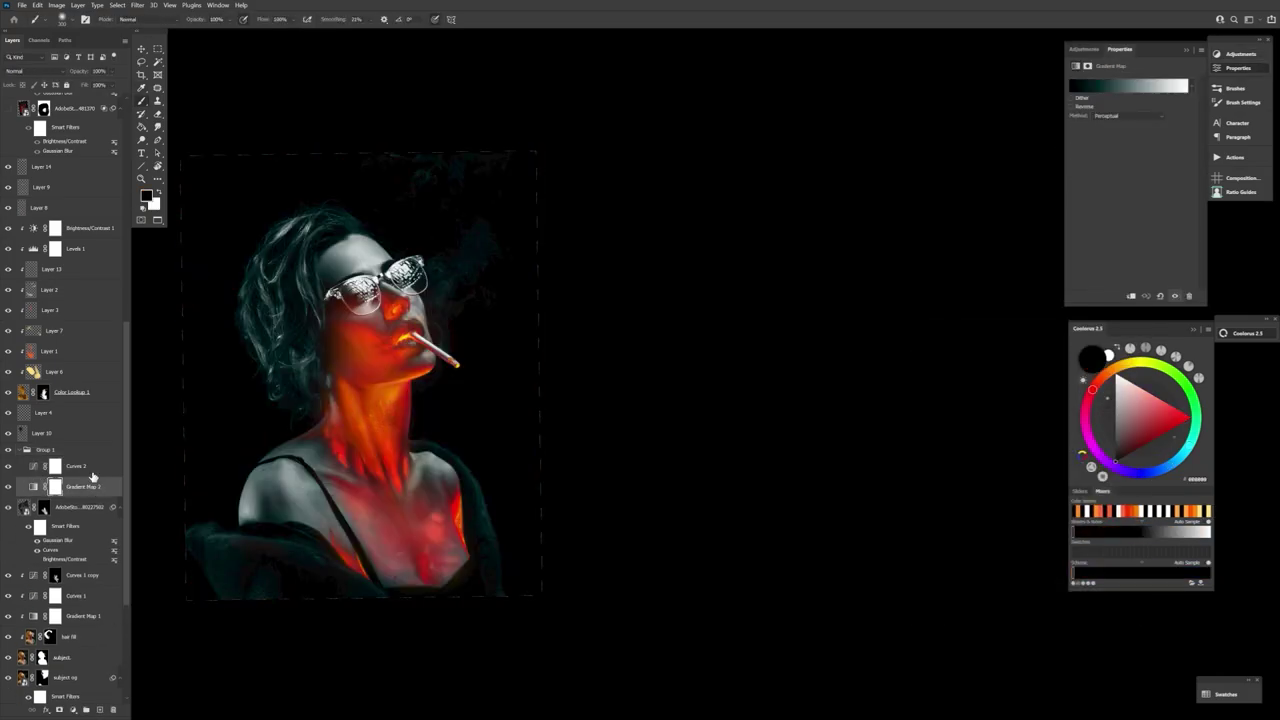
drag(1190, 108, 1192, 140)
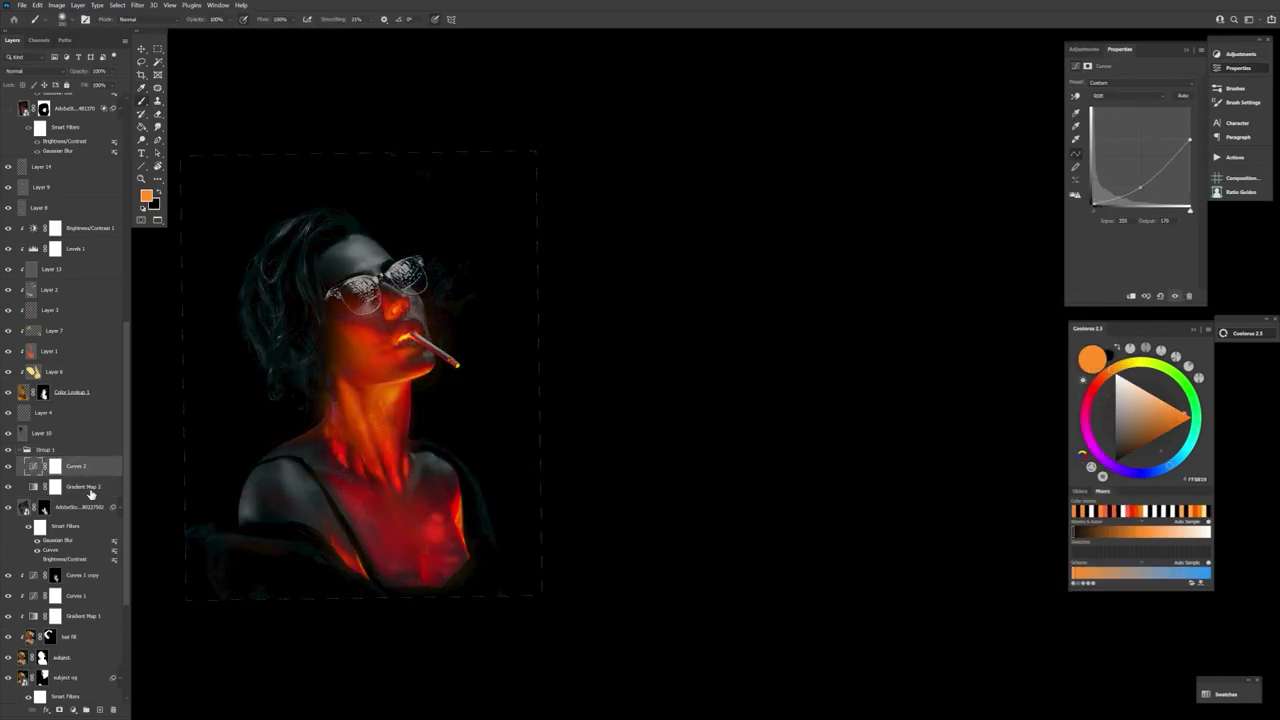
click(91, 491)
mouse_move(84, 73)
mouse_down()
mouse_move(57, 77)
mouse_move(77, 77)
mouse_up()
- Add a black mask to Group 1 and choose the Soft Messy Edge brush with white as the paint colour
click(79, 454)
alt+click(58, 710)
click(73, 20)
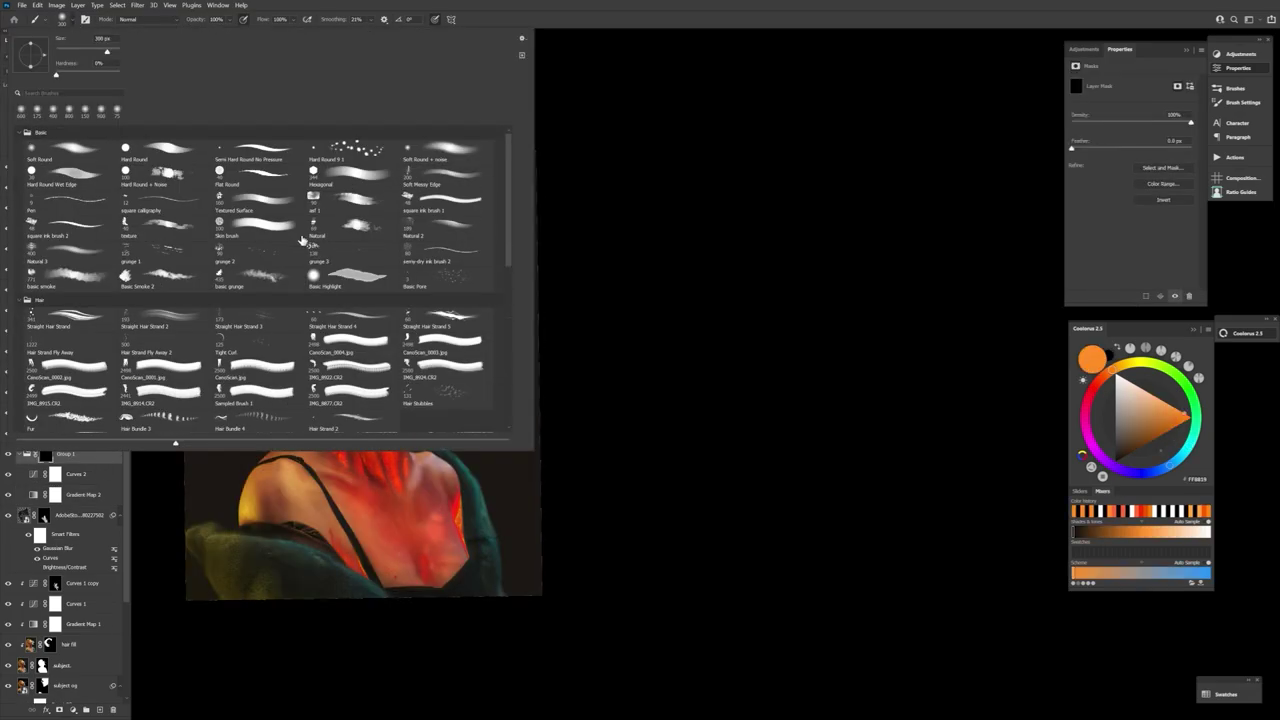
double_click(430, 176)
key(x)
- Try painting white on Group 1's mask around the chest and neck with the Soft Messy Edge brush
key(r)
mouse_move(486, 543)
mouse_down()
mouse_move(680, 600)
mouse_move(711, 591)
mouse_up()
key(space)
drag(500, 640, 462, 540)
mouse_move(475, 480)
mouse_down()
mouse_move(448, 522)
mouse_move(420, 470)
mouse_move(440, 437)
mouse_move(401, 453)
mouse_up()
key(r)
drag(506, 634, 690, 660)
drag(506, 546, 530, 532)
key(bracketleft)
key(bracketleft)
key(bracketleft)
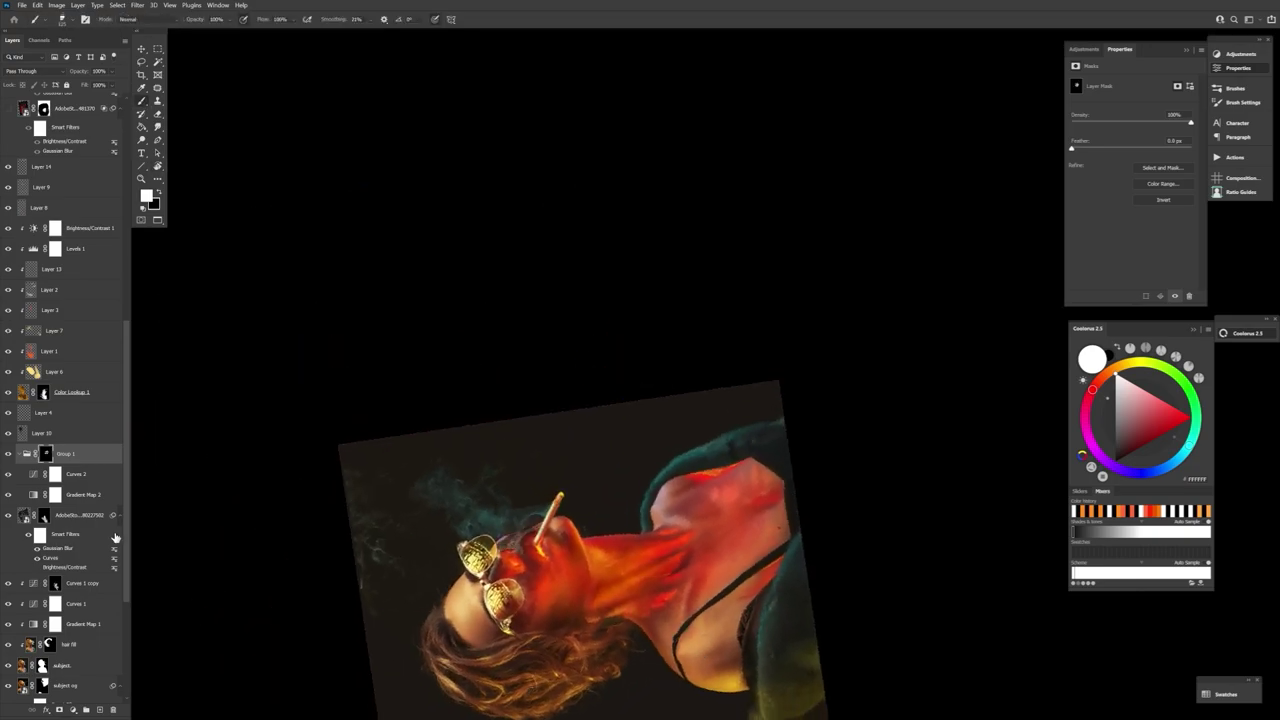
- Replace Group 1's mask with a fresh black one and choose the Natural brush
click(113, 709)
click(60, 709)
key(ctrl+i)
click(66, 20)
double_click(355, 230)
- Paint white on Group 1's new mask over the chest and lower neck to reveal the teal darkening
mouse_move(701, 564)
mouse_down()
mouse_move(757, 518)
mouse_move(701, 493)
mouse_up()
drag(675, 588, 660, 615)
key(bracketright)
drag(532, 594, 537, 355)
key(r)
- Create Group 2, mask it with the subject layer's mask outline, and move Group 1 inside it
click(86, 709)
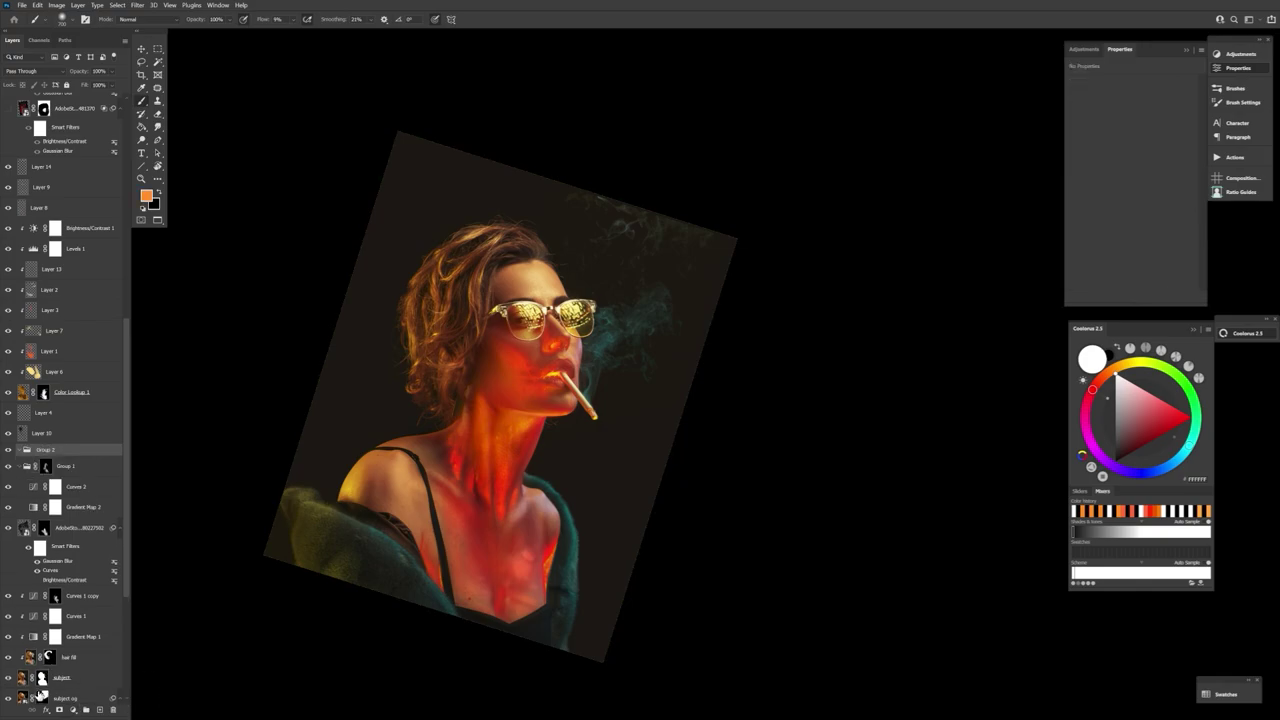
ctrl+click(43, 680)
click(60, 709)
drag(74, 474, 66, 455)
- Refine Group 1's mask where the hair meets the neck with white and black strokes
drag(436, 371, 471, 381)
key(x)
drag(426, 423, 458, 392)
key(x)
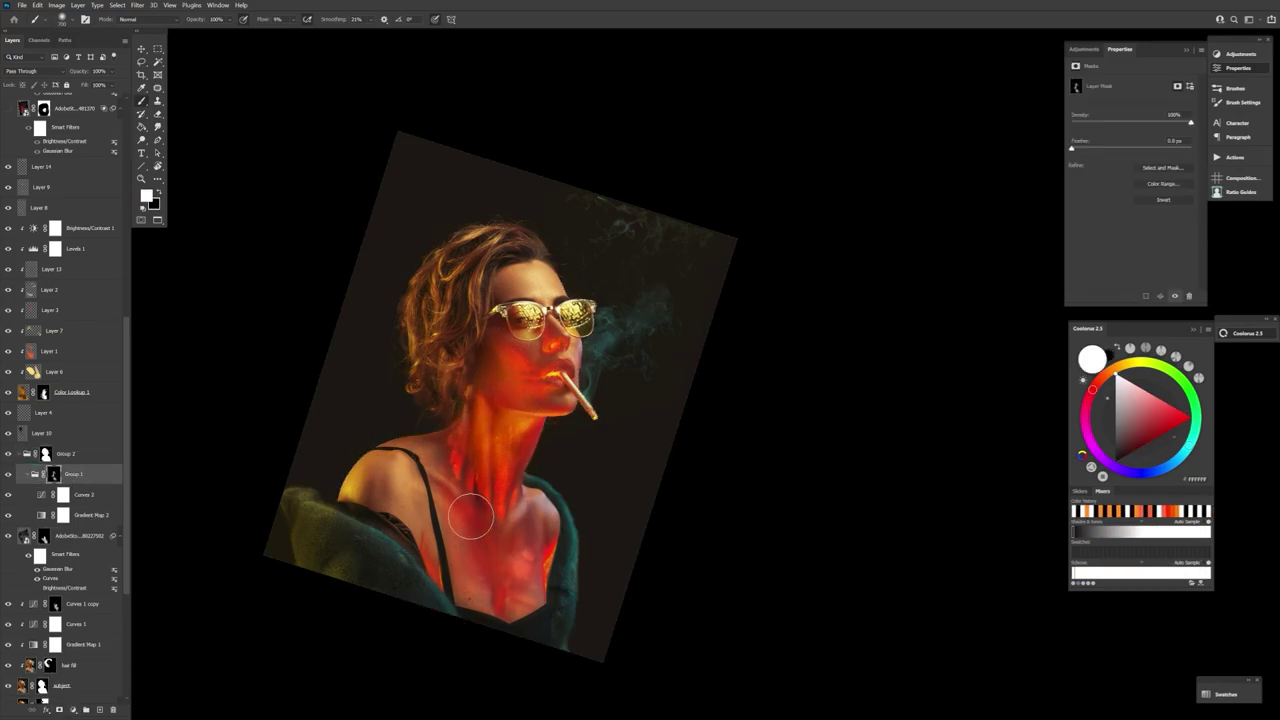
- Paint white on Group 1's mask over the chest and, with a smaller brush, along the shoulder strap
drag(534, 534, 519, 578)
drag(537, 498, 524, 526)
key(bracketleft)
key(bracketleft)
key(bracketleft)
key(bracketleft)
key(bracketleft)
mouse_move(460, 599)
mouse_down()
mouse_move(488, 608)
mouse_move(388, 520)
mouse_move(430, 462)
mouse_up()
- Paint black with a larger brush on Group 1's mask along the lit shoulder edge beside the teal jacket
key(bracketright)
key(bracketright)
key(bracketright)
key(x)
key(r)
drag(455, 345, 567, 451)
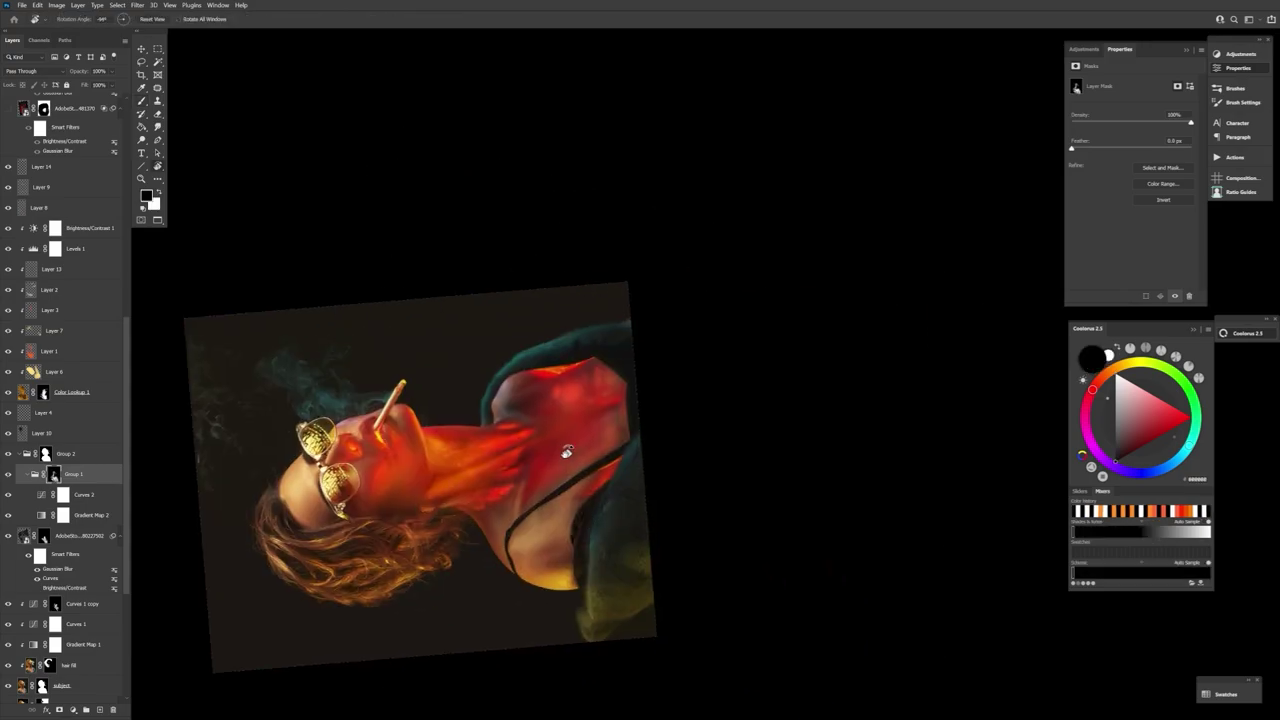
key(b)
drag(583, 383, 510, 355)
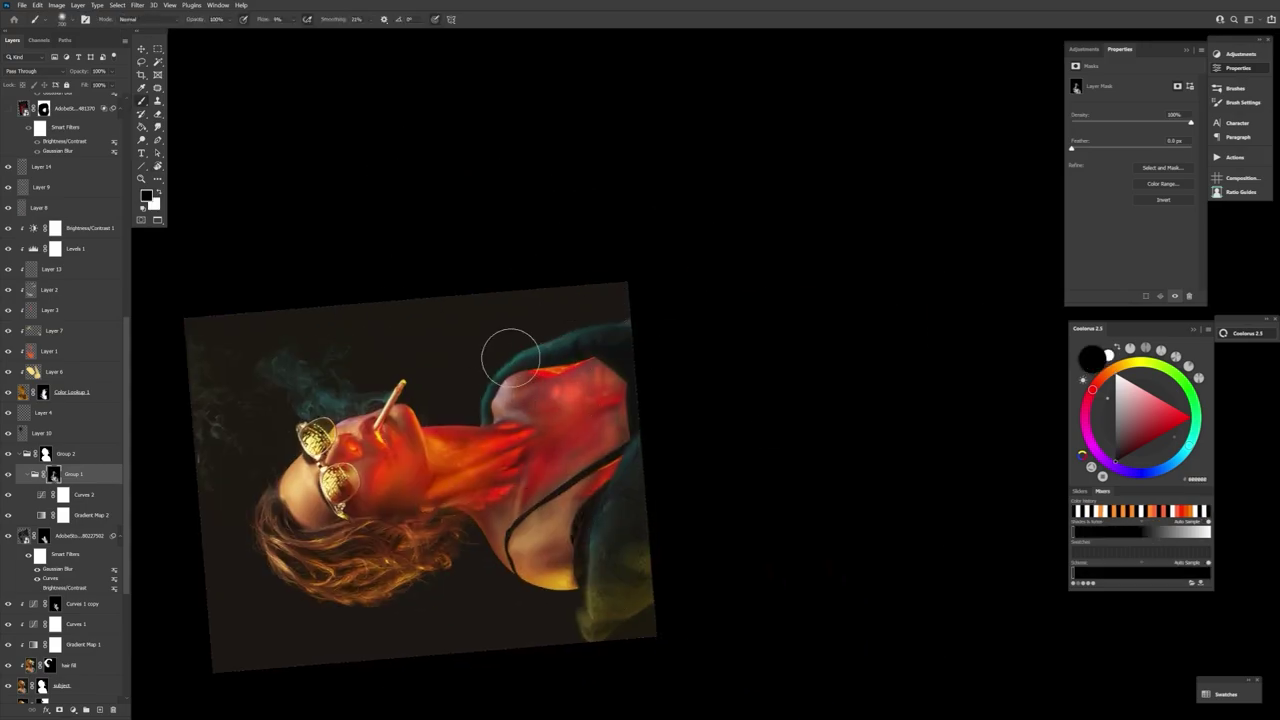
- Paint white on Group 1's mask at the base of the neck and shrink the brush for detail beside the hair
key(bracketleft)
key(bracketleft)
key(x)
drag(548, 474, 497, 494)
key(r)
mouse_move(546, 616)
mouse_down()
mouse_move(671, 631)
mouse_move(800, 501)
mouse_up()
drag(617, 682, 481, 483)
key(bracketleft)
key(bracketleft)
key(bracketleft)
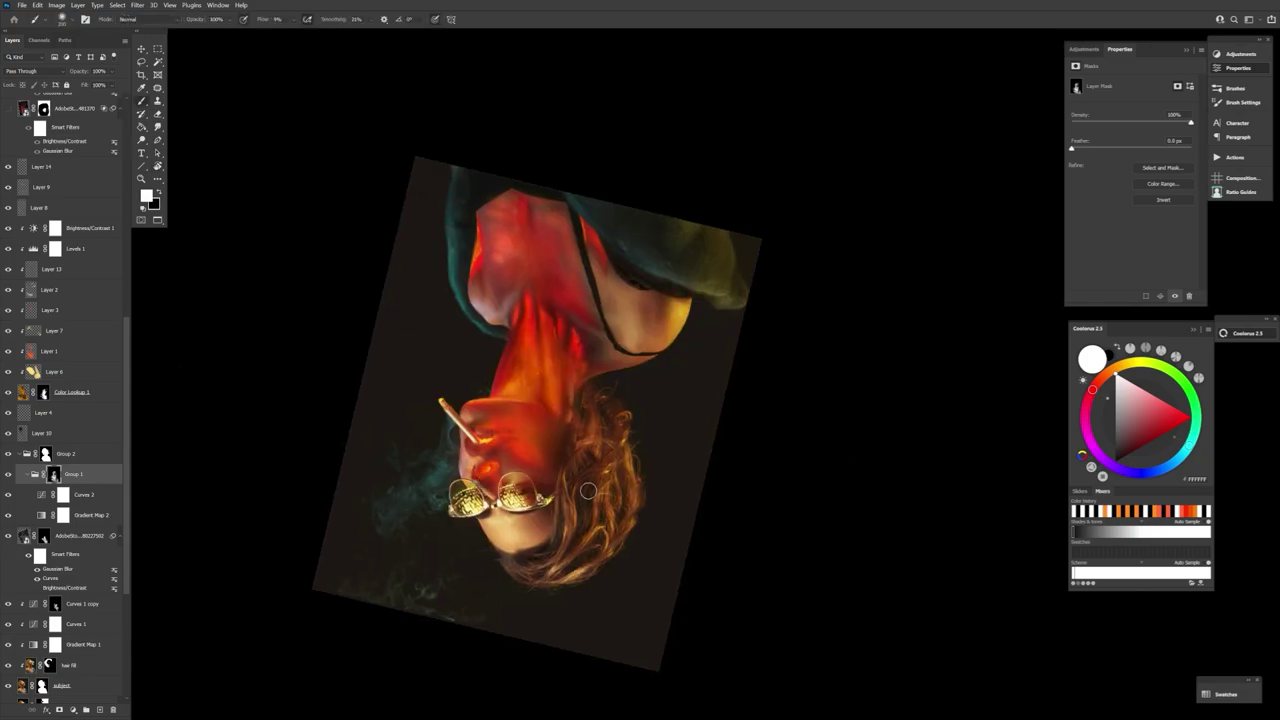
key(x)
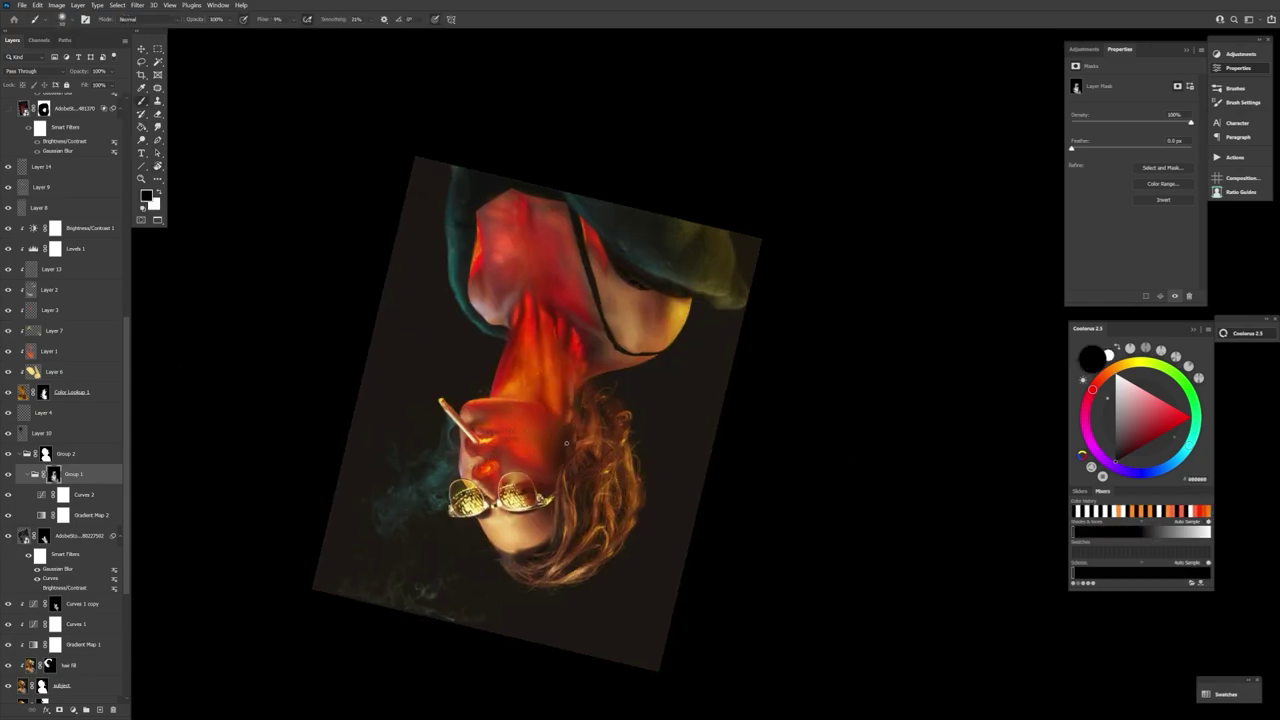
- Enlarge the brush considerably and paint white on Group 1's mask across the collarbone below the neck
key(x)
key(bracketright)
key(bracketright)
key(bracketright)
key(bracketright)
key(bracketright)
key(bracketright)
key(bracketright)
key(bracketright)
key(bracketright)
key(bracketright)
key(bracketright)
key(bracketright)
key(bracketright)
key(bracketright)
key(bracketright)
drag(534, 298, 519, 301)
key(x)
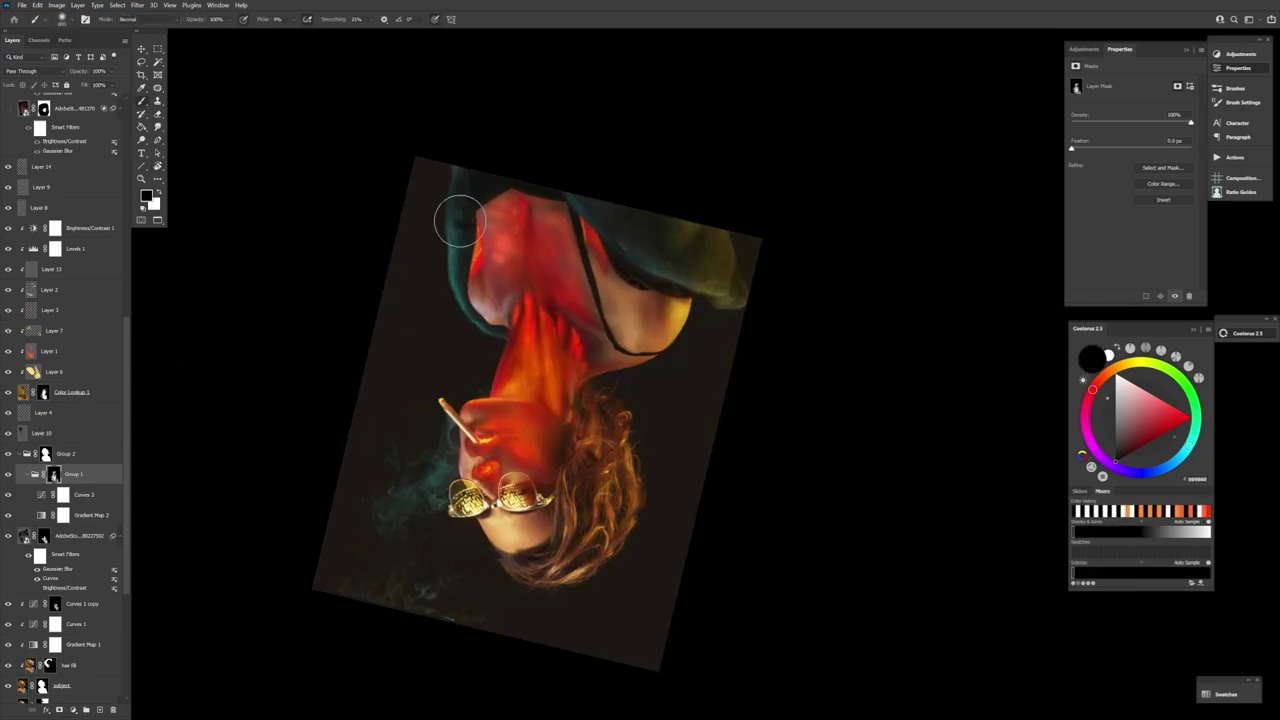
- Compare the image with Group 1 and Group 2 hidden and shown, and paint black on Group 1's mask over the chest
key(bracketleft)
key(bracketleft)
key(bracketleft)
click(8, 474)
click(8, 474)
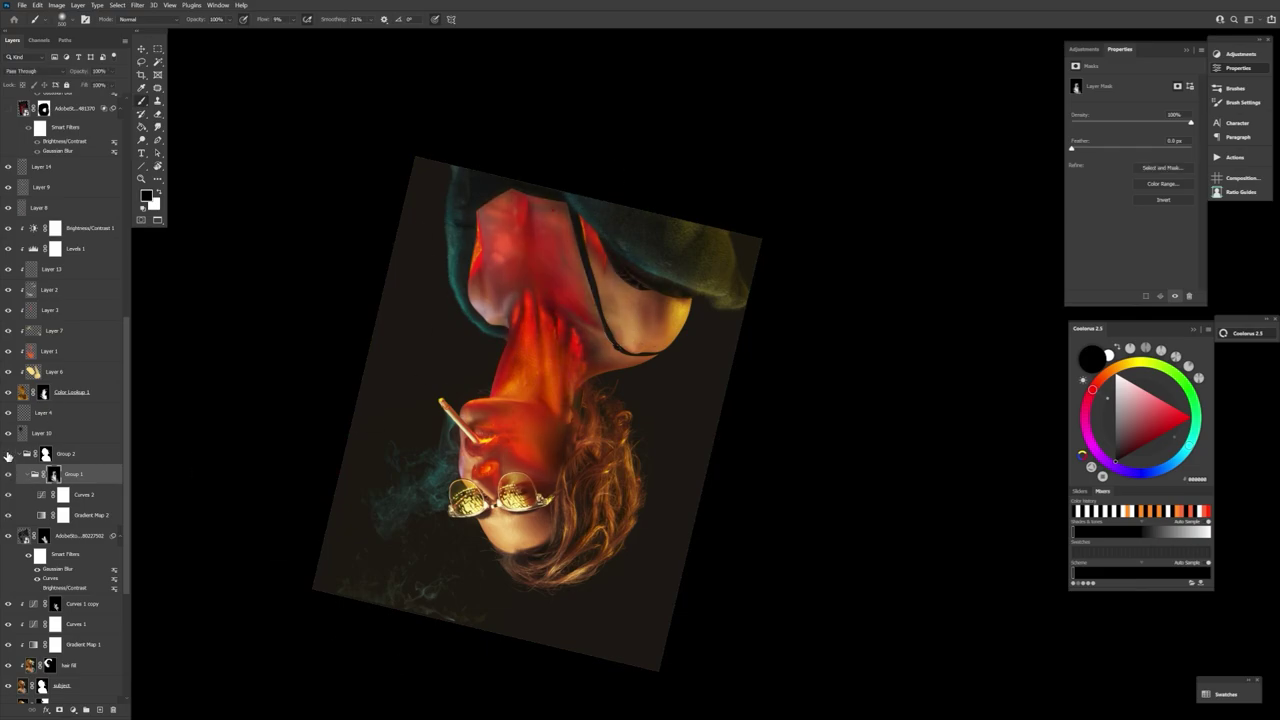
click(8, 455)
click(8, 455)
key(bracketright)
key(bracketright)
key(bracketright)
drag(563, 246, 551, 308)
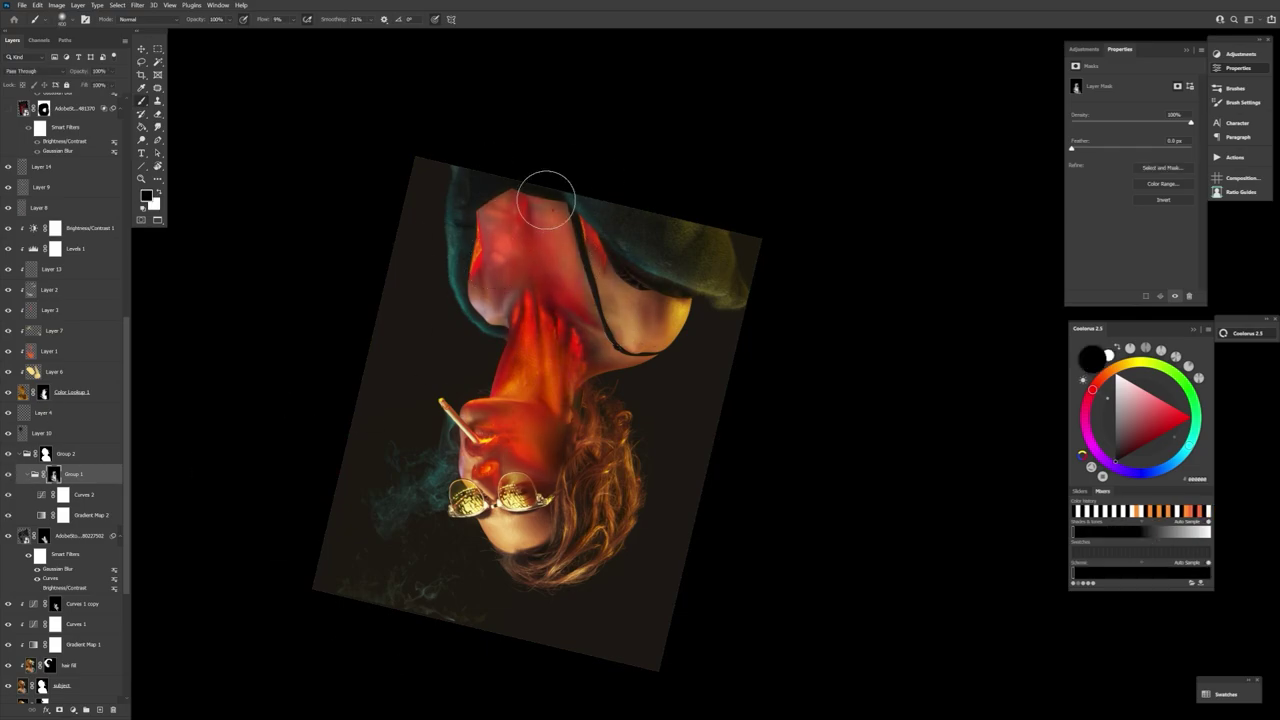
- Turn the canvas upright, choose the Natural brush with white, and raise the brush flow to 100%
key(r)
drag(690, 460, 395, 53)
key(space)
drag(710, 519, 440, 527)
click(73, 20)
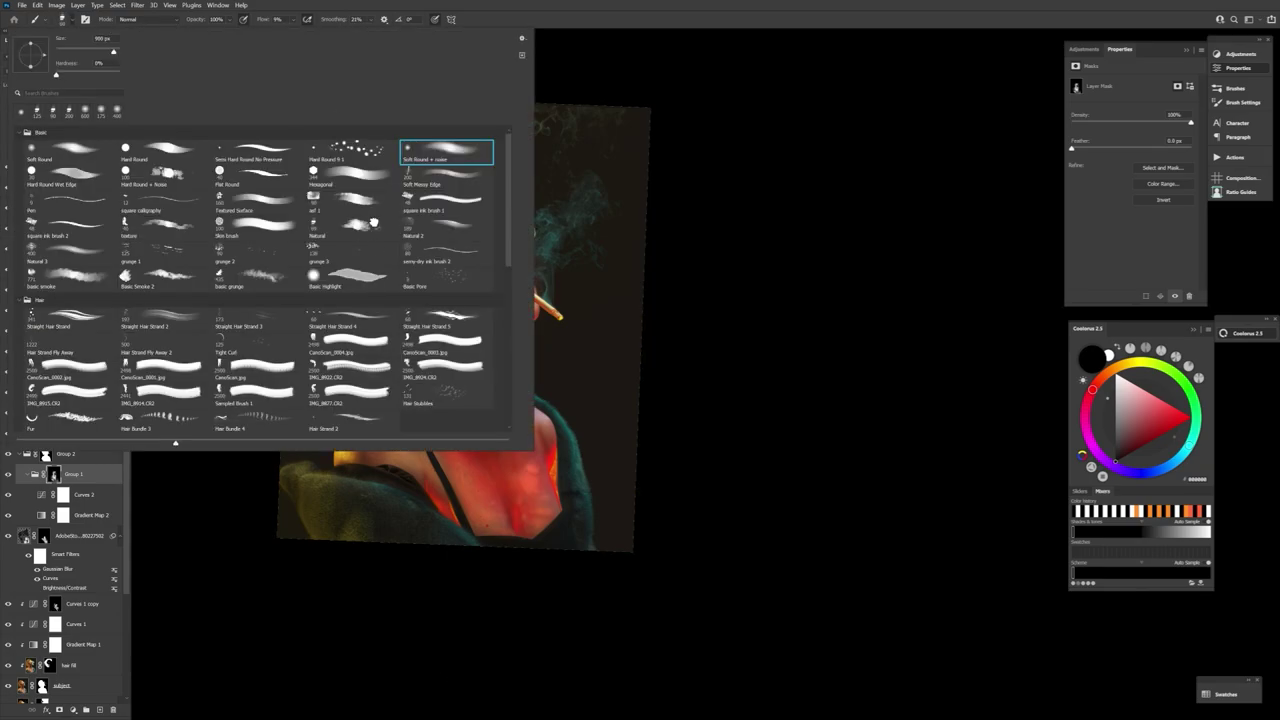
double_click(374, 222)
key(x)
drag(263, 19, 320, 30)
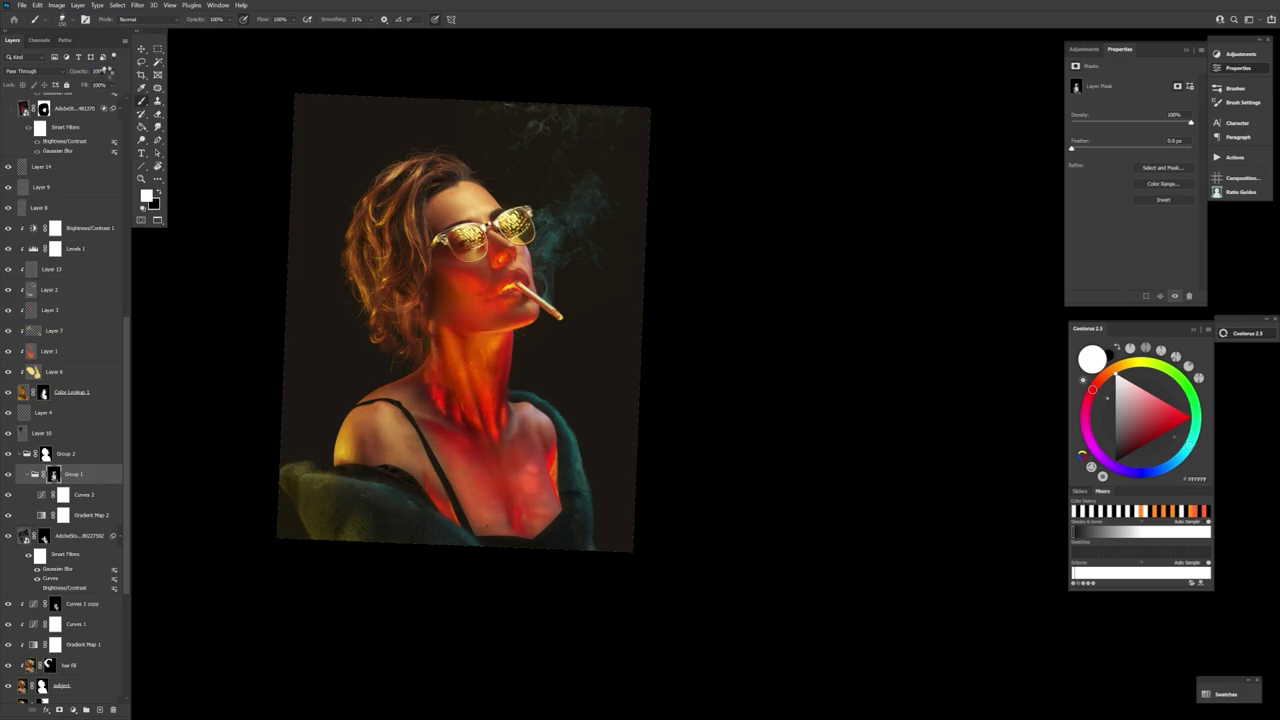
- Flip the image horizontally and try painting white on the Color Lookup 1 mask over the hair
key(ctrl+shift+h)
click(71, 392)
key(d)
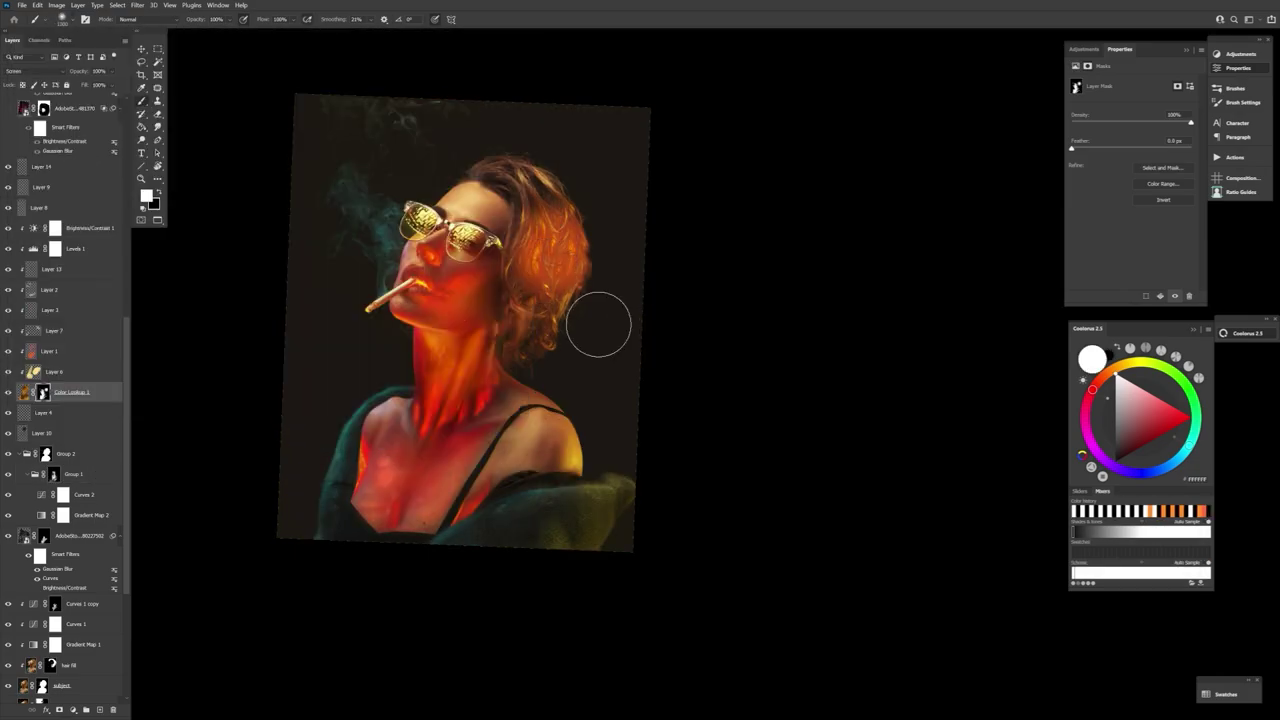
key(x)
key(x)
key(x)
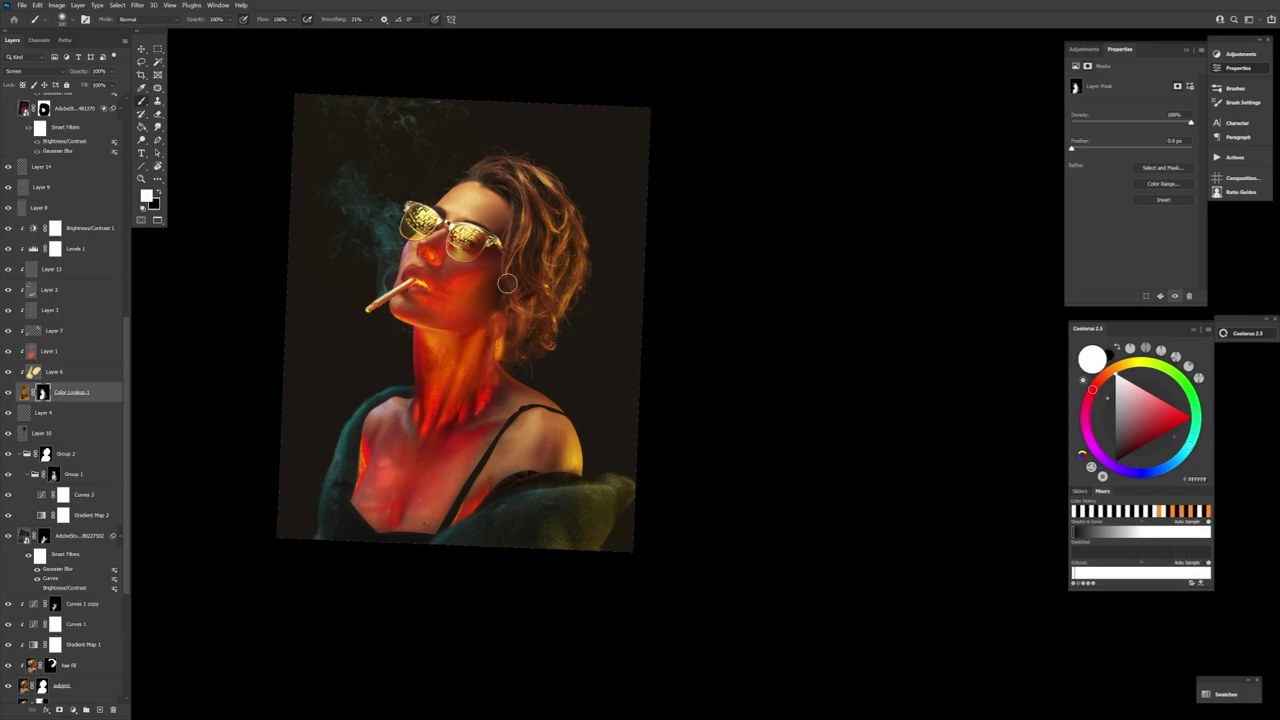
- Touch up the Color Lookup 1 mask on the hair lock below the ear
key(x)
drag(501, 346, 501, 359)
key(x)
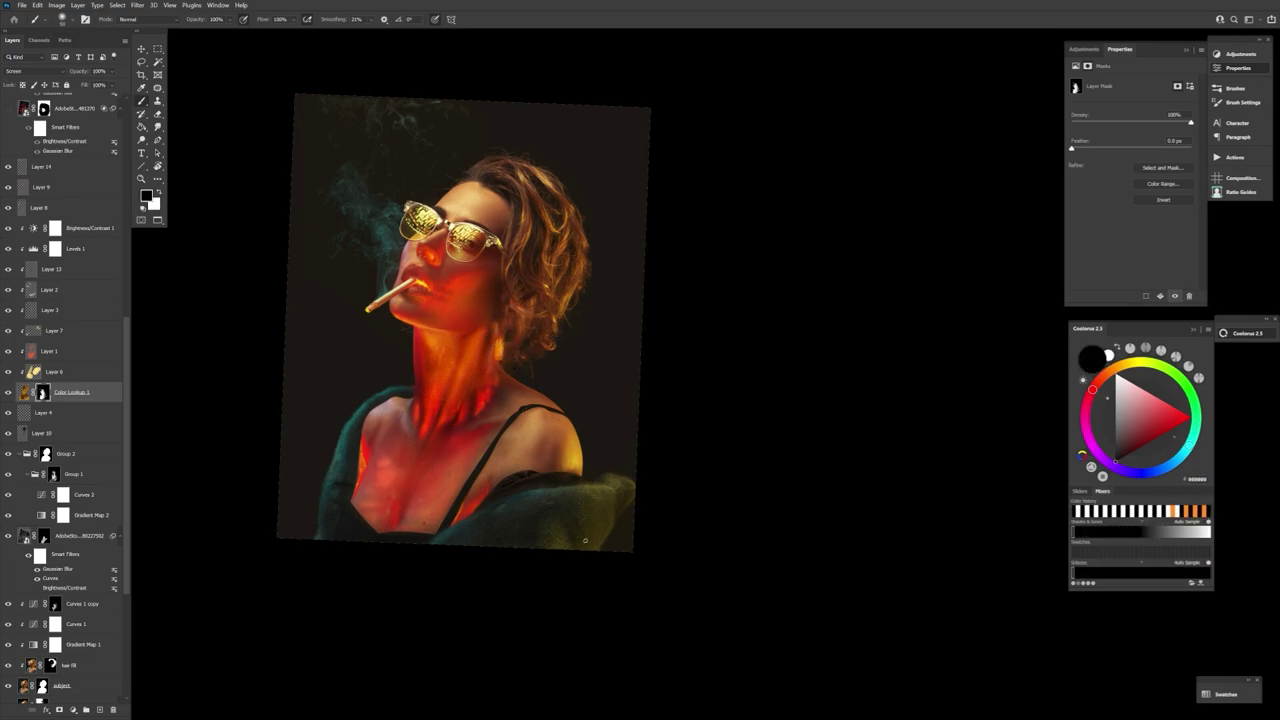
- Paint white with a much larger brush on the Color Lookup 1 mask over the hair beside the neck
key(])
key(])
key(])
key(])
key(])
key(])
key(])
key(])
key(])
key(])
key(])
key(])
key(])
key(])
key(])
key(])
key(x)
drag(527, 322, 509, 337)
key(x)
- Refine the Color Lookup 1 mask around the lock below the ear with a small brush, alternating black and white
key([)
key([)
key([)
key([)
key([)
key([)
key([)
key([)
key([)
key([)
key([)
key([)
key([)
key([)
key(x)
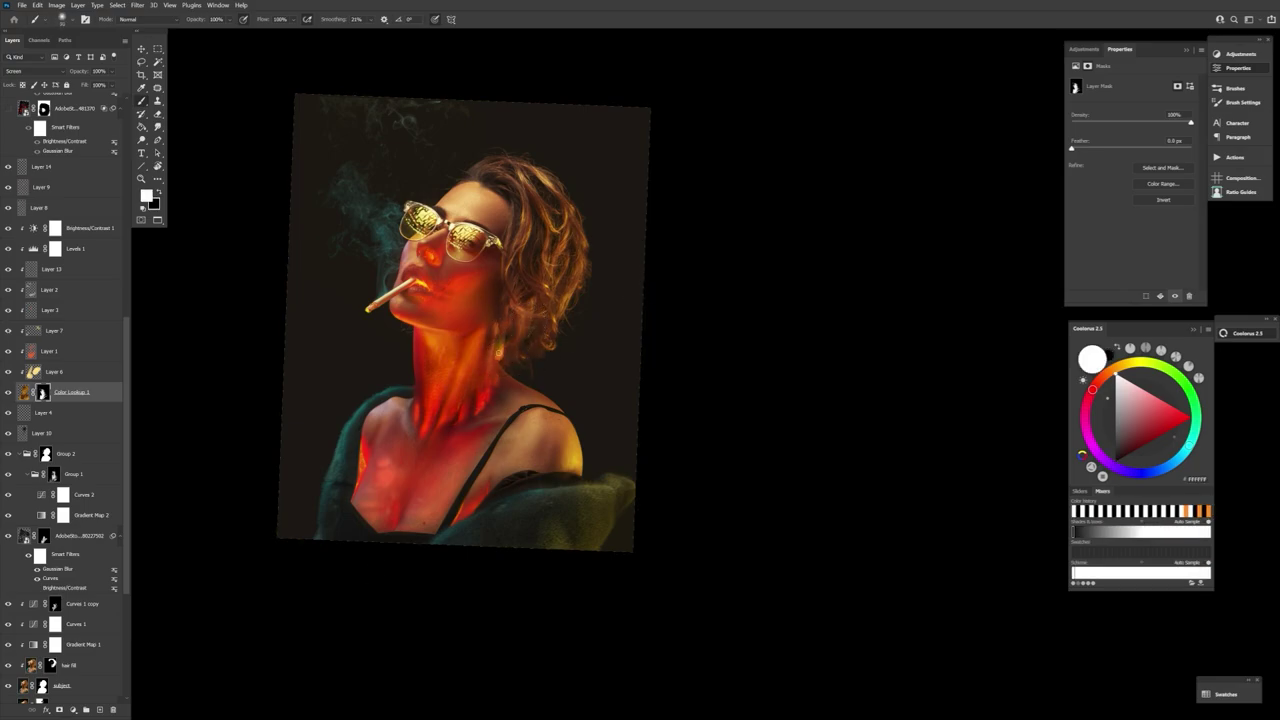
key(x)
key(x)
key(x)
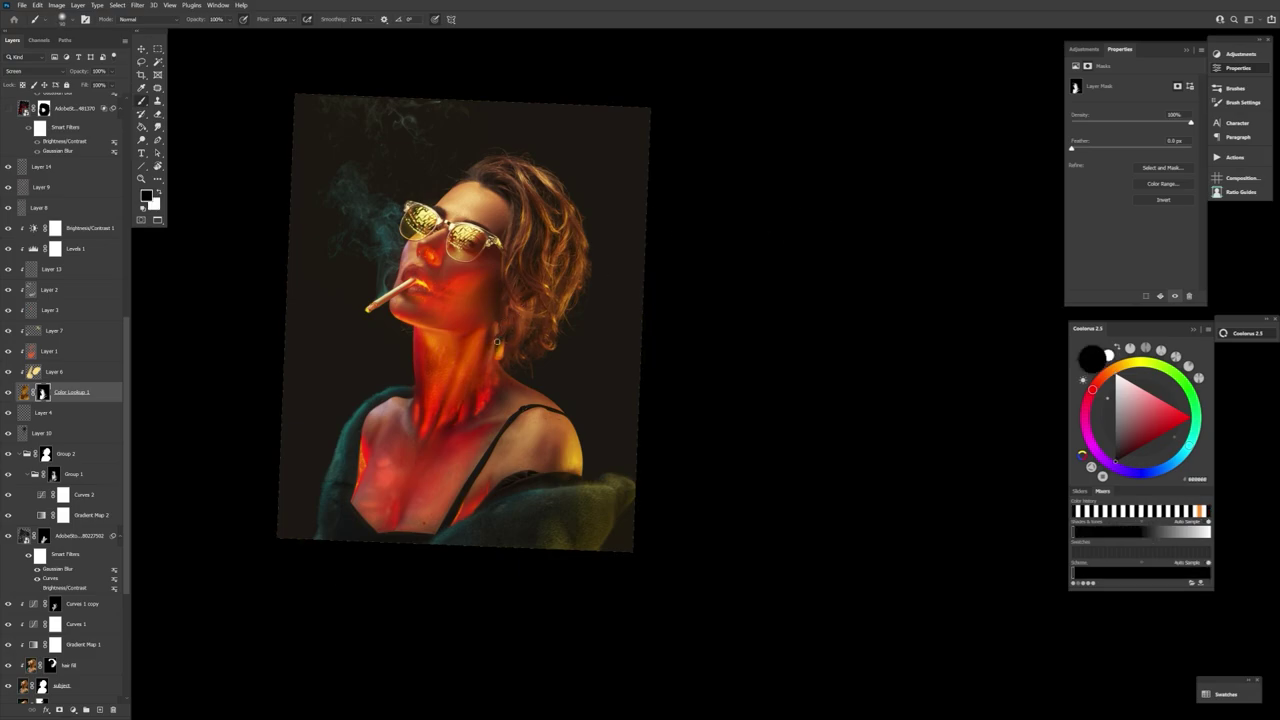
key(x)
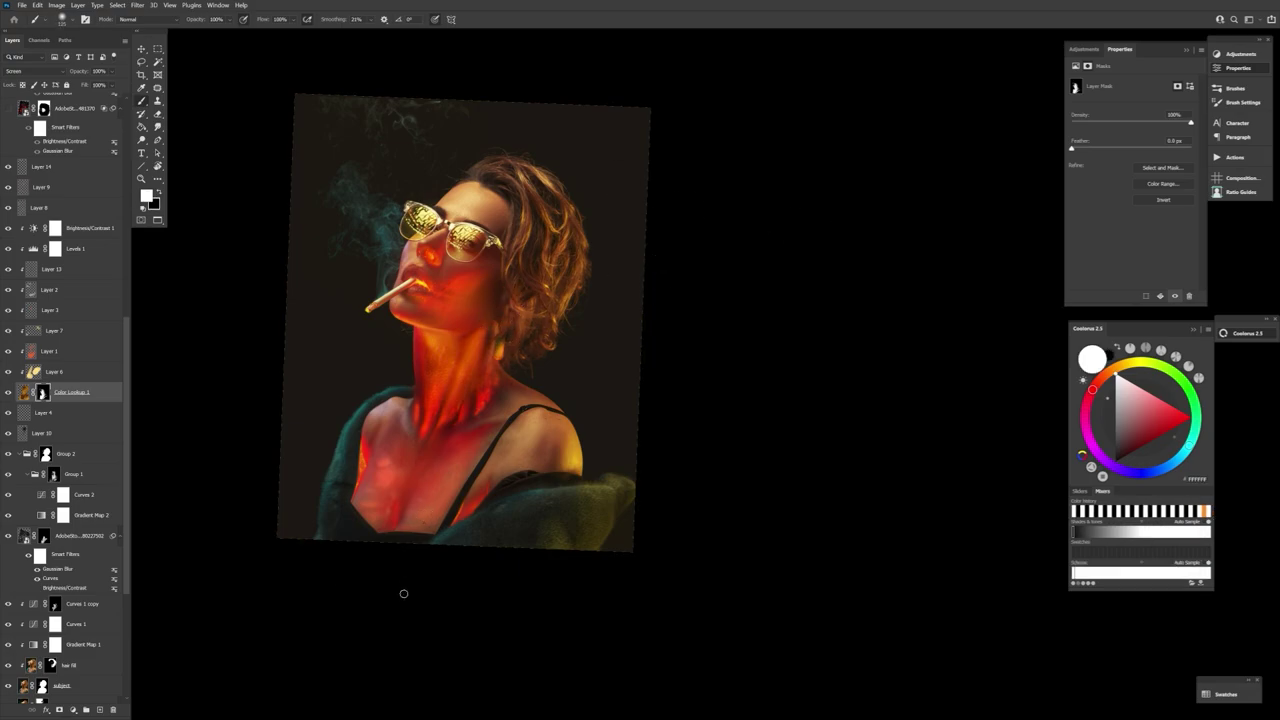
- Switch to Group 1's mask, undo a trial stroke on the chest, and set the brush flow to 15%
click(54, 474)
drag(361, 489, 369, 466)
key(ctrl+z)
key(1)
key(5)
- Touch up Group 1's mask around the neck and shoulder with soft white and black strokes
key(r)
mouse_move(572, 668)
mouse_down()
mouse_move(471, 631)
mouse_move(420, 373)
mouse_up()
drag(493, 175, 473, 507)
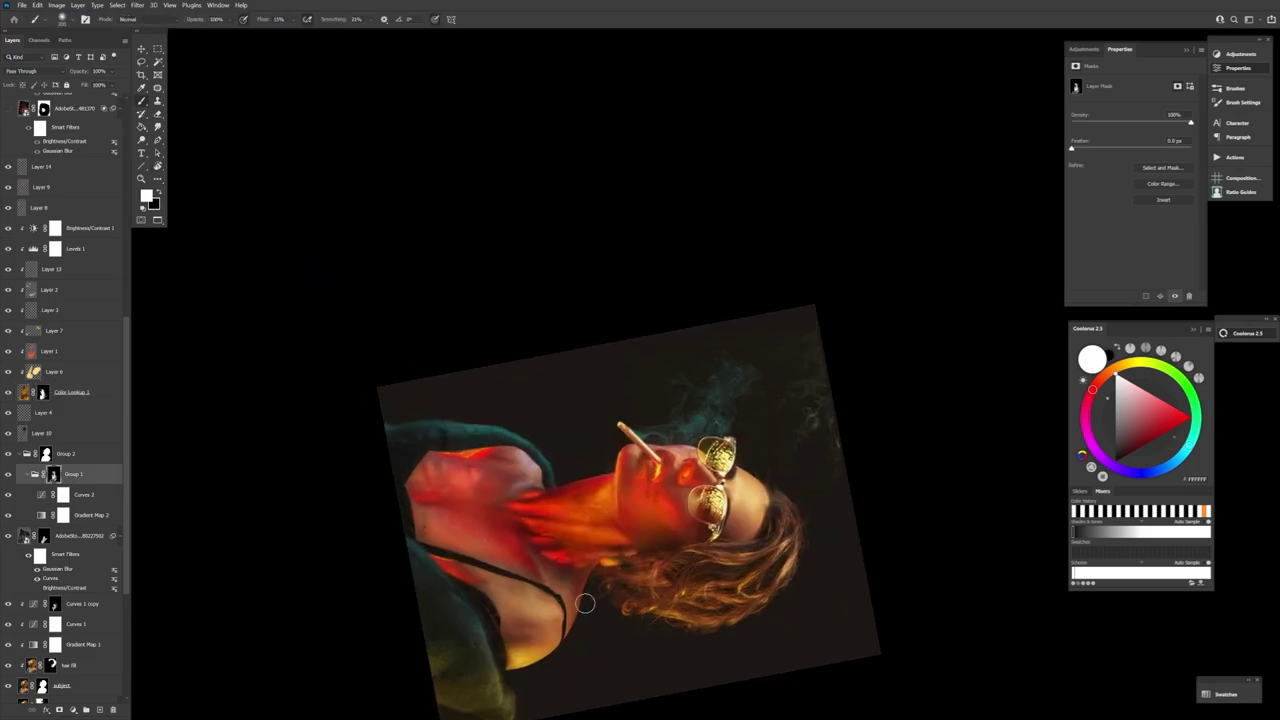
key(x)
drag(630, 672, 452, 563)
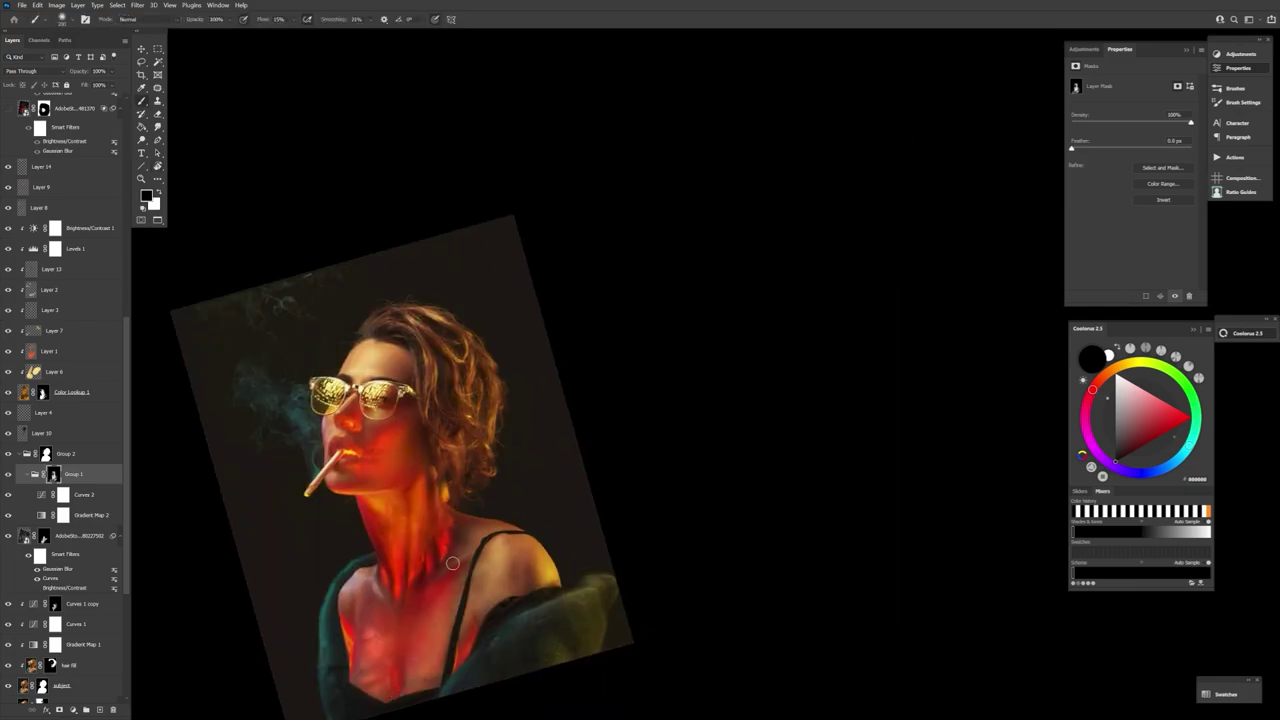
key(x)
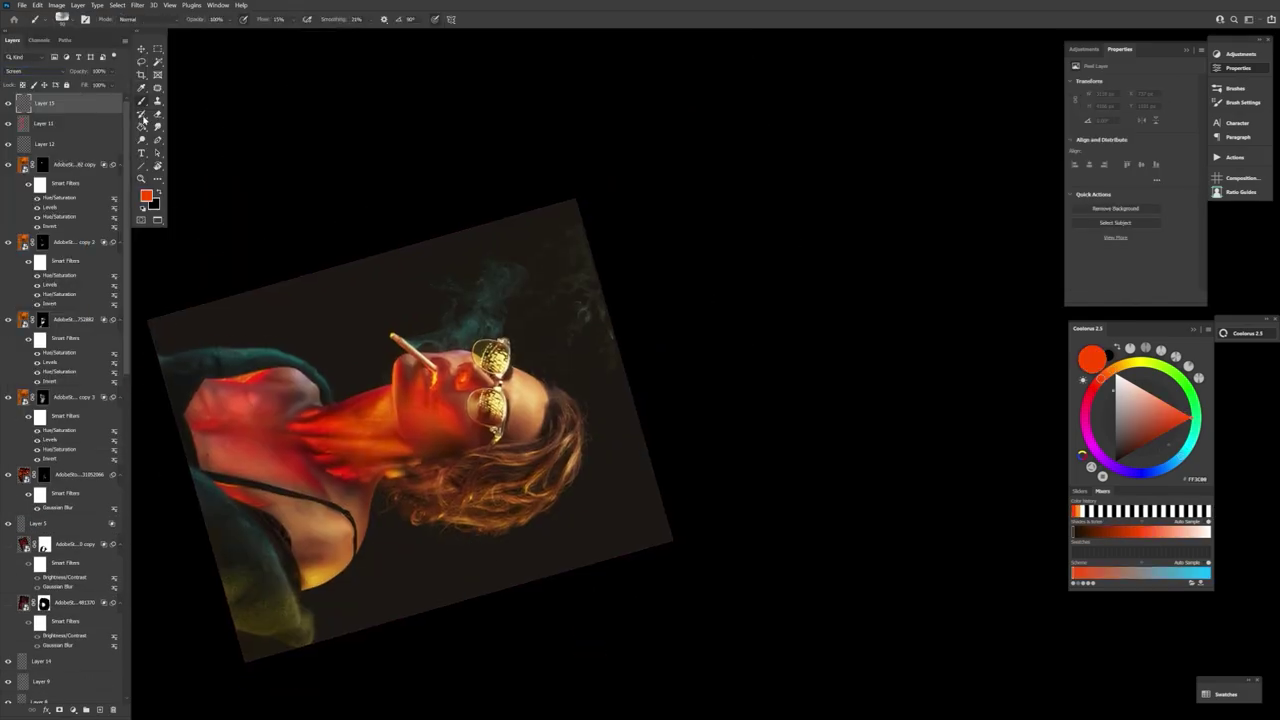
- Raise the brush flow to 73% and paint orange-red strokes around the sunglasses on the Screen-mode Layer 15
drag(263, 20, 294, 29)
drag(500, 428, 496, 435)
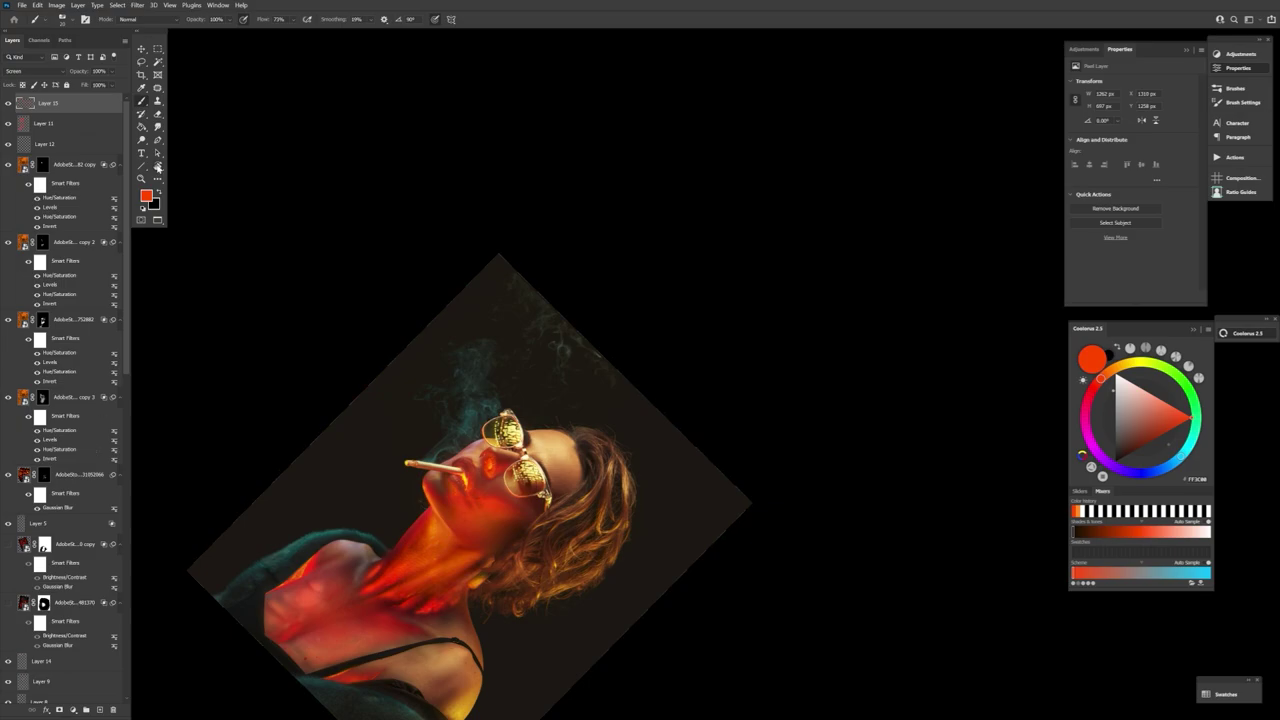
- Switch to the Color Lookup 1 mask, pick another brush preset, and undo a trial white stroke on the coat
double_click(158, 168)
key(z)
drag(801, 660, 826, 668)
scroll(63, 594, down, 5)
click(60, 586)
shift+click(45, 580)
key(b)
click(65, 19)
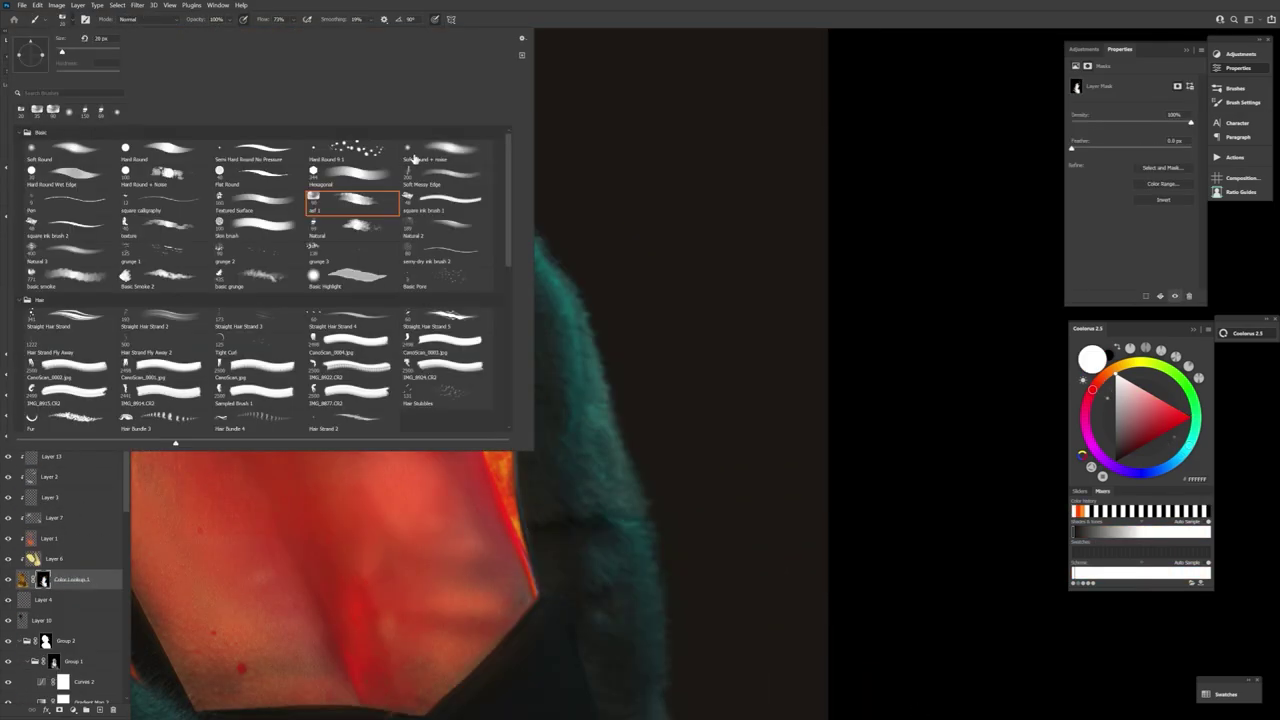
double_click(353, 205)
drag(529, 300, 562, 601)
key(ctrl+z)
- Reveal the orange glow on the fur coat beside the chest and over the shoulder with larger white mask strokes
key(bracketright)
key(bracketright)
key(bracketright)
key(bracketright)
key(bracketright)
key(bracketright)
key(bracketright)
mouse_move(530, 541)
mouse_down()
mouse_move(469, 220)
mouse_move(568, 417)
mouse_up()
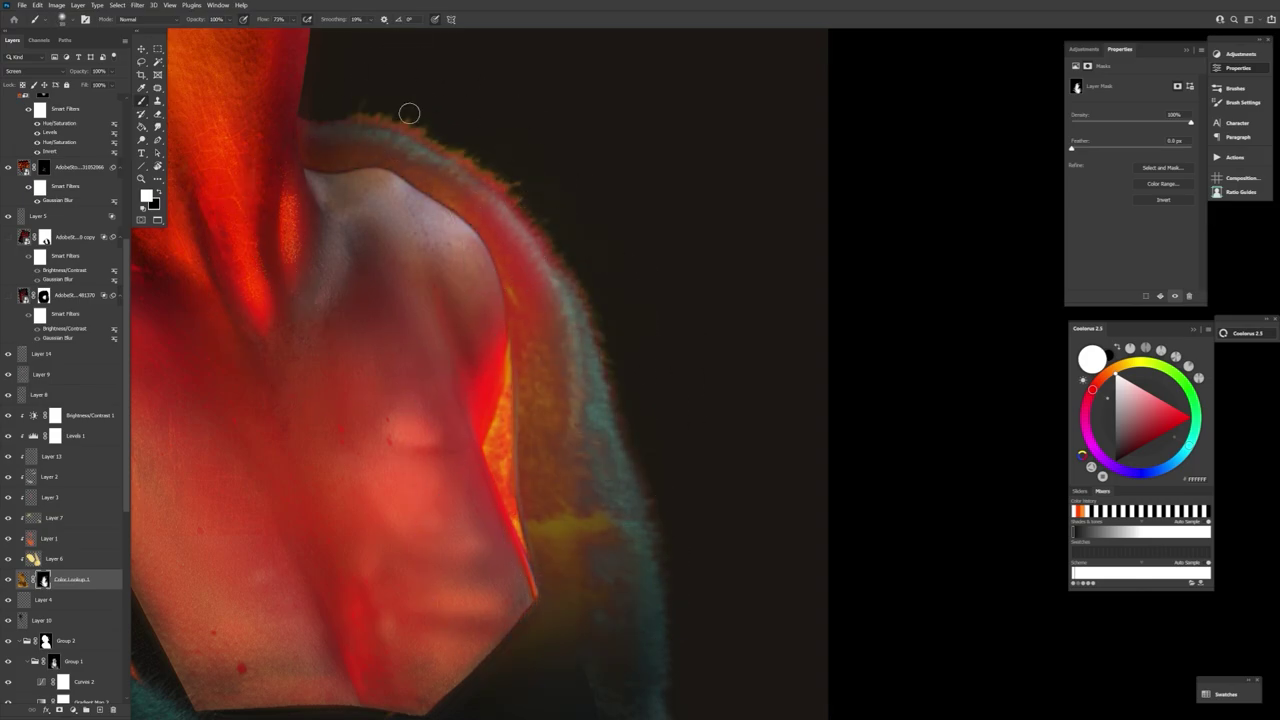
drag(409, 112, 655, 525)
- Undo a trial mask stroke, and paint black to bring back the teal fur on the outer side of the coat
key(r)
mouse_move(620, 570)
mouse_down()
mouse_move(763, 217)
mouse_move(503, 378)
mouse_up()
mouse_move(584, 398)
mouse_down()
mouse_move(738, 359)
mouse_move(537, 574)
mouse_move(580, 260)
mouse_up()
key(ctrl+z)
key(bracketright)
key(bracketright)
key(bracketright)
key(x)
key(bracketleft)
key(bracketleft)
mouse_move(691, 400)
mouse_down()
mouse_move(677, 318)
mouse_move(502, 410)
mouse_up()
key(bracketleft)
key(bracketleft)
key(bracketleft)
key(bracketleft)
drag(470, 522, 503, 357)
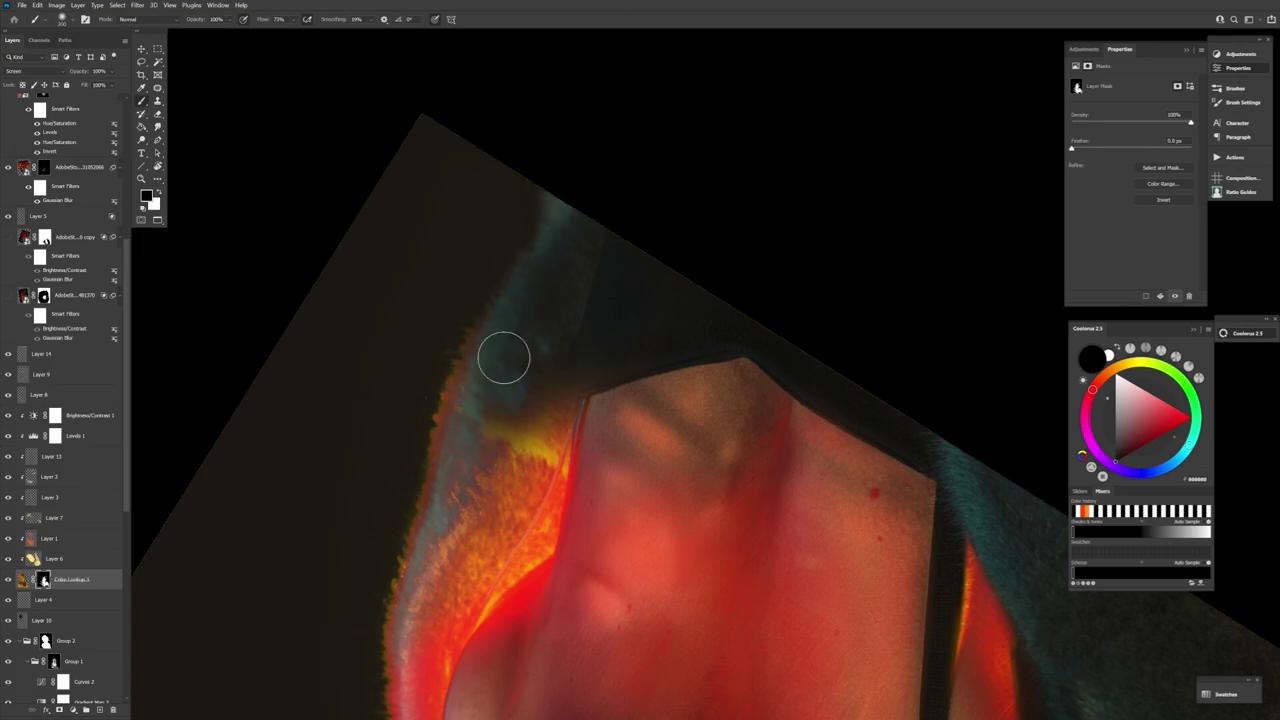
drag(446, 478, 424, 556)
mouse_move(402, 670)
mouse_down()
mouse_move(401, 460)
mouse_move(412, 556)
mouse_up()
- Reveal a thin orange rim along the coat's fur edge with a much smaller white mask brush
key(bracketleft)
key(bracketleft)
key(bracketleft)
key(bracketleft)
key(bracketleft)
key(bracketleft)
key(bracketleft)
key(bracketleft)
key(bracketleft)
key(x)
mouse_move(558, 682)
mouse_down()
mouse_move(438, 582)
mouse_move(357, 380)
mouse_move(314, 409)
mouse_move(319, 426)
mouse_up()
- Mask the glow off the inner band of the coat collar around the shoulder with a black brush
key(bracketright)
key(bracketright)
key(bracketright)
key(bracketright)
key(bracketright)
key(bracketright)
key(bracketright)
key(bracketright)
key(bracketright)
key(bracketright)
key(bracketright)
key(bracketright)
key(bracketright)
key(bracketright)
key(bracketright)
key(bracketright)
key(x)
key(bracketleft)
key(bracketleft)
key(bracketleft)
key(bracketleft)
key(bracketleft)
key(bracketleft)
key(bracketleft)
key(bracketleft)
key(bracketleft)
key(bracketleft)
key(bracketleft)
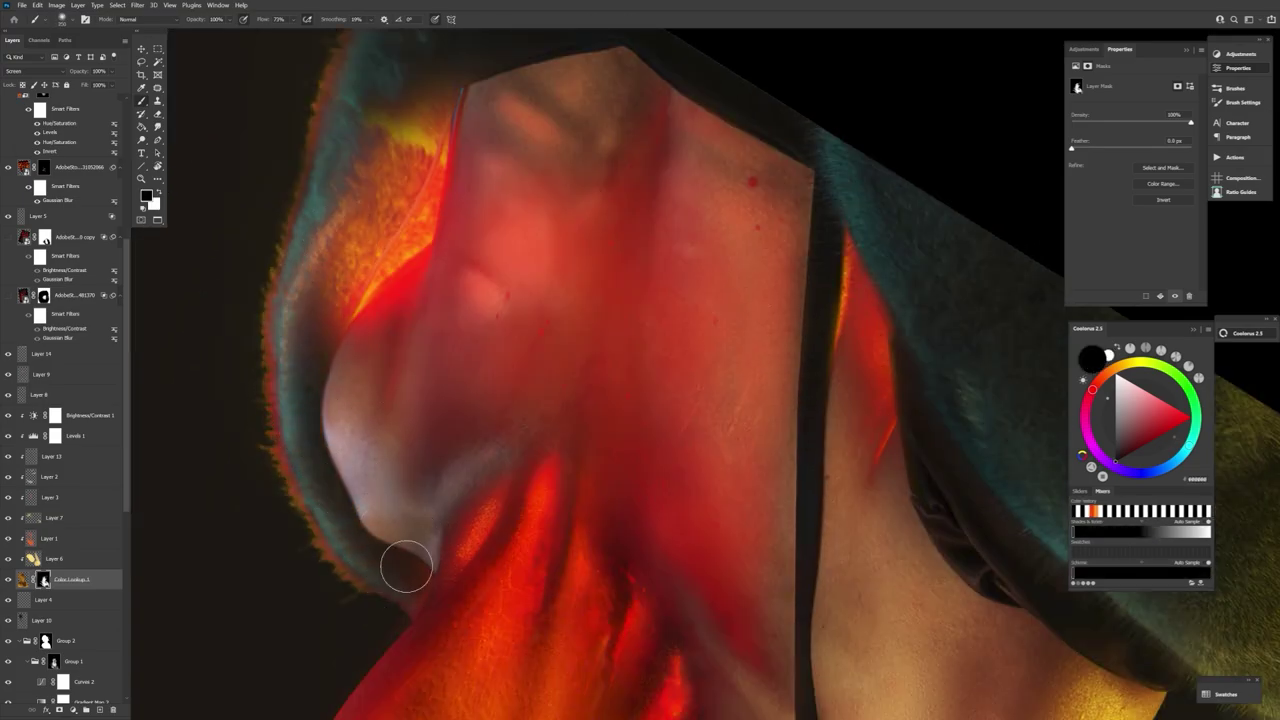
- Extend the orange rim along the collar's fur edge near the neck with white mask strokes
key(x)
key(bracketright)
key(bracketright)
key(bracketright)
key(bracketright)
key(bracketright)
key(bracketright)
drag(386, 592, 342, 582)
drag(419, 159, 383, 456)
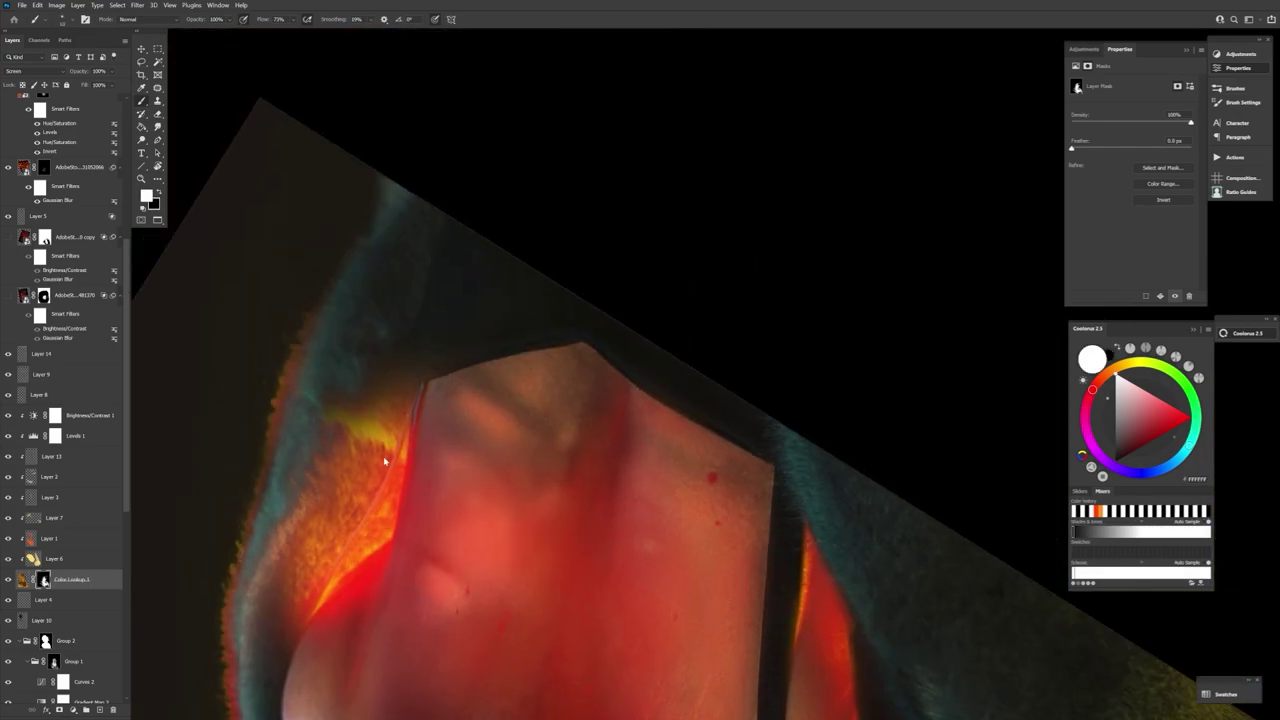
- Soften the collar's rim glow beside the neck with a larger black mask brush and check the whole portrait
key(r)
mouse_move(752, 562)
mouse_down()
mouse_move(597, 620)
mouse_move(410, 325)
mouse_up()
drag(698, 219, 472, 550)
scroll(471, 499, up, 5)
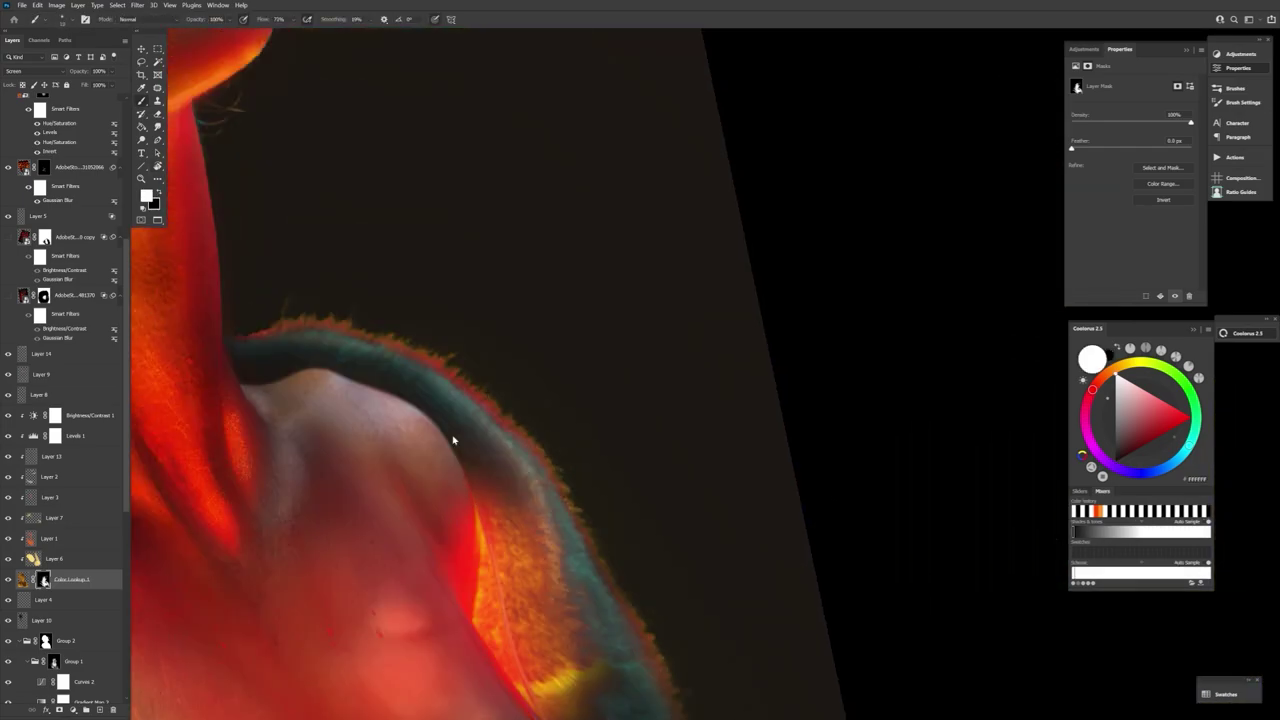
key(bracketright)
key(bracketright)
key(bracketright)
key(bracketright)
key(bracketright)
key(bracketright)
key(bracketright)
key(bracketright)
key(bracketright)
key(bracketright)
key(x)
drag(300, 318, 260, 324)
key(bracketleft)
key(bracketleft)
key(bracketleft)
key(bracketleft)
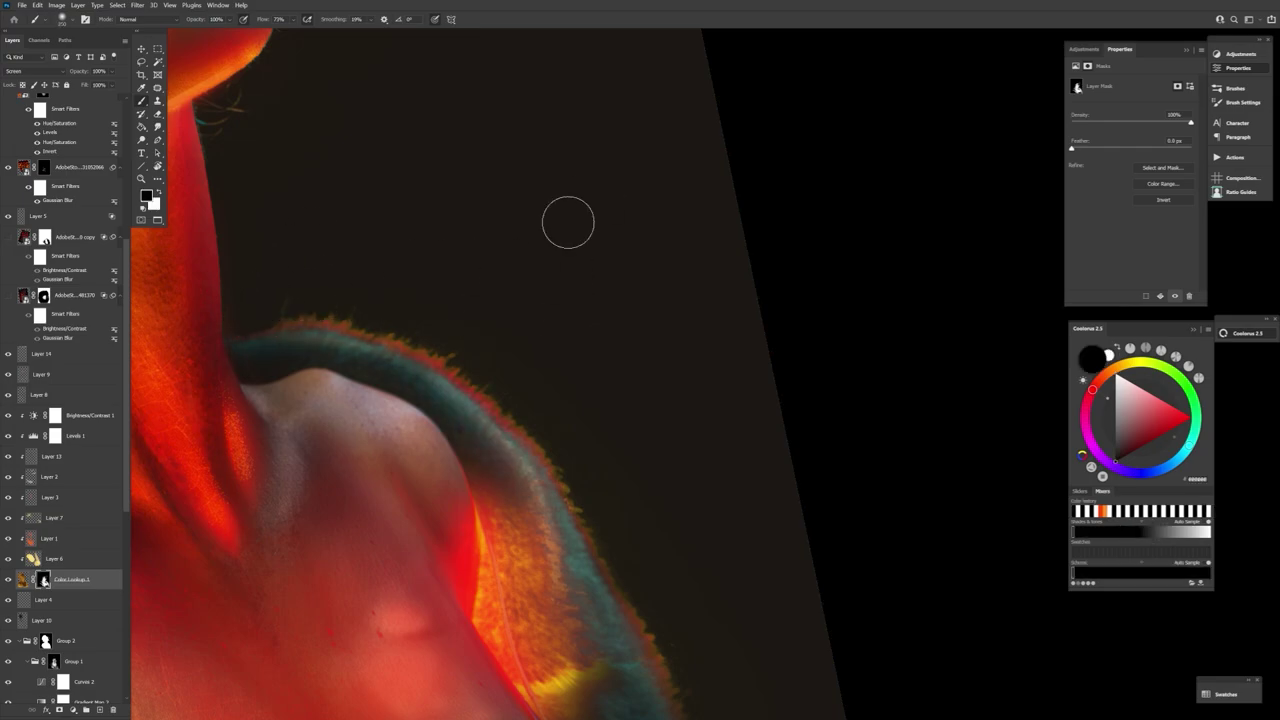
key(x)
key(bracketleft)
key(bracketleft)
key(bracketleft)
key(bracketleft)
key(bracketleft)
key(bracketleft)
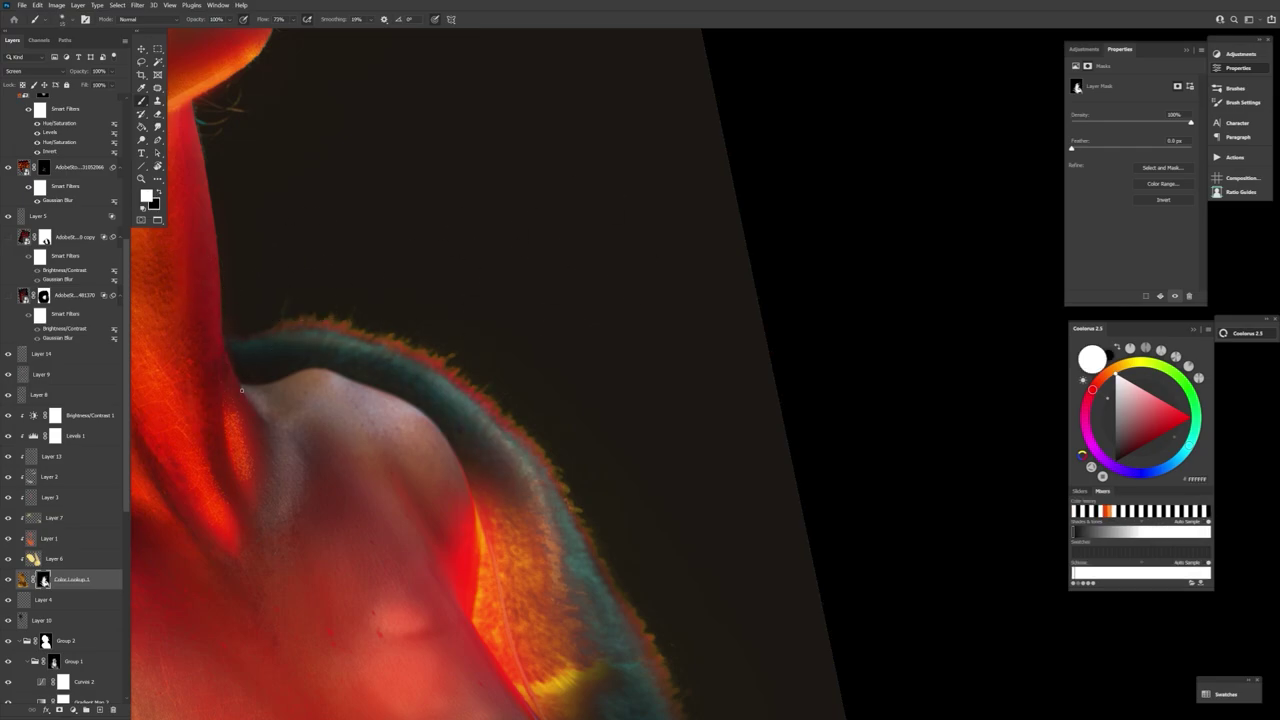
key(r)
key(Escape)
key(ctrl+minus)
key(ctrl+minus)
drag(720, 556, 163, 120)
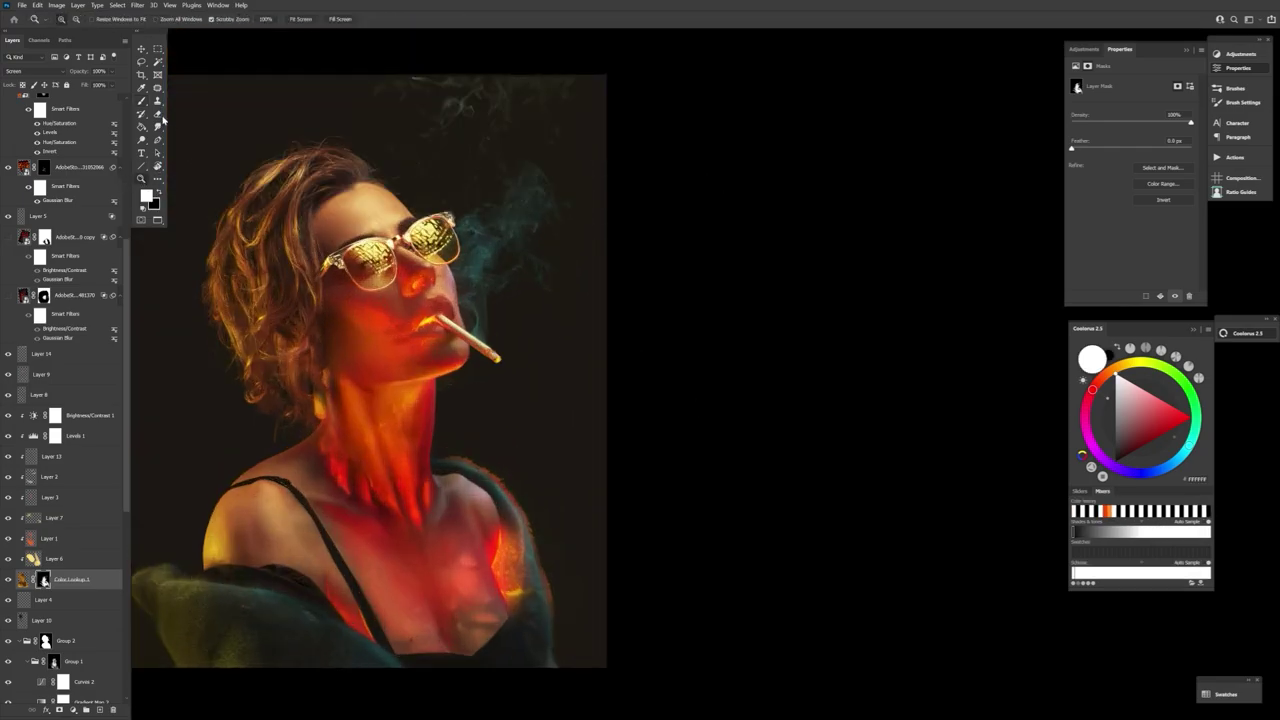
- Reduce the glow along the coat's outer edge beside the chest with a large soft black mask brush
key(x)
key(bracketright)
key(bracketright)
key(bracketright)
key(bracketright)
key(bracketright)
key(bracketright)
key(bracketright)
key(bracketright)
key(bracketright)
key(bracketright)
key(bracketright)
key(bracketright)
key(bracketright)
key(bracketright)
key(bracketright)
key(bracketright)
key(bracketright)
key(bracketright)
key(bracketright)
drag(505, 457, 562, 638)
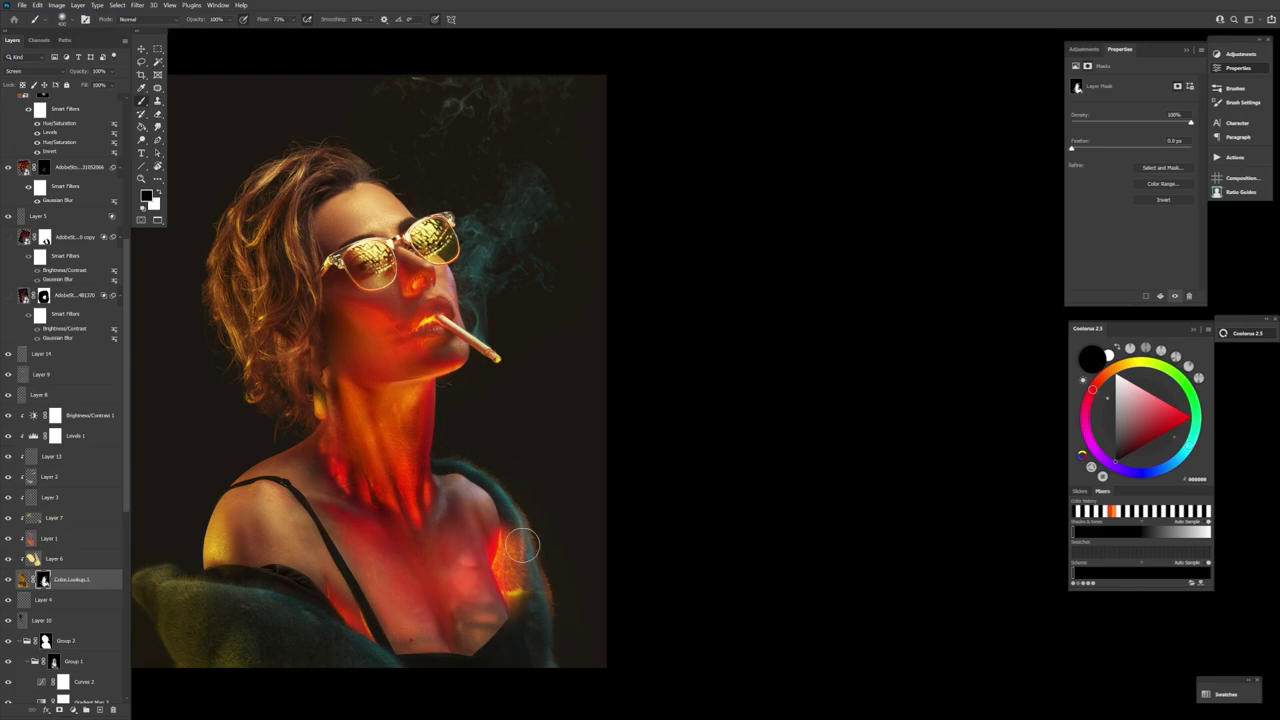
key(bracketright)
mouse_move(523, 546)
mouse_down()
mouse_move(525, 560)
mouse_move(505, 523)
mouse_up()
- Choose the Soft Round + noise brush with white and touch up the mask glow on the coat below the strap
click(72, 19)
click(446, 154)
key(Return)
key(x)
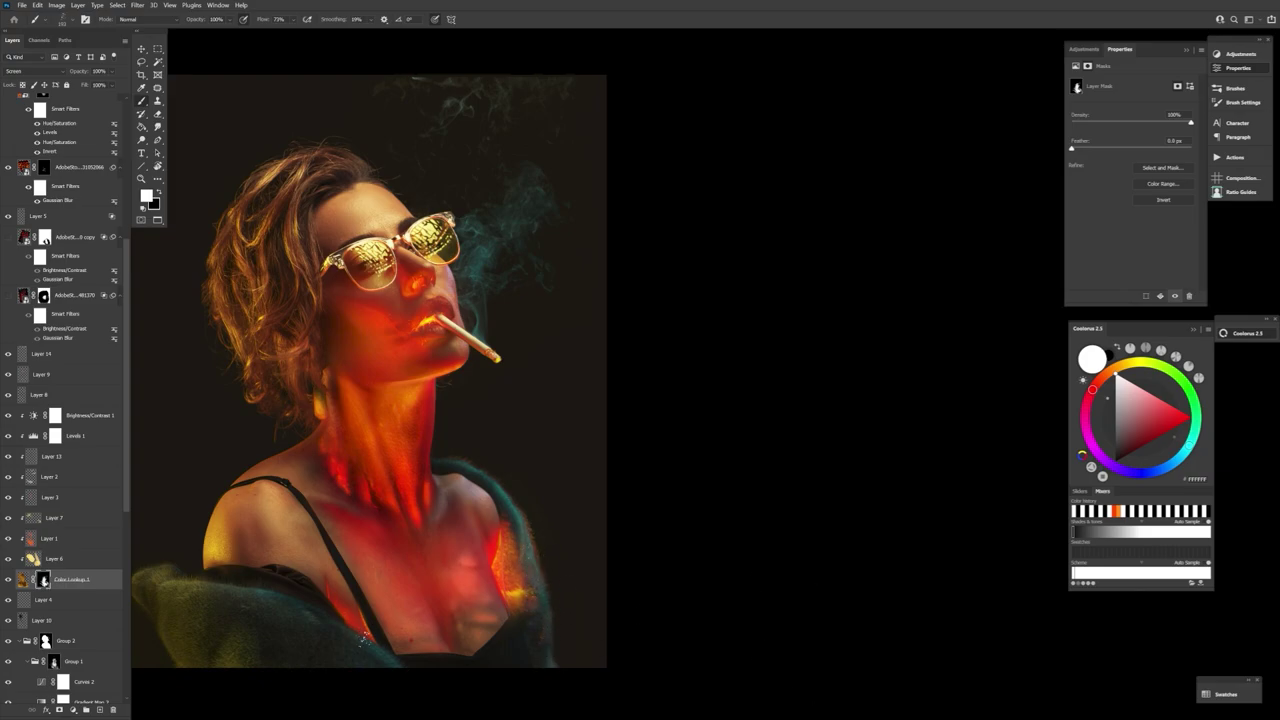
key(r)
mouse_move(668, 600)
mouse_down()
mouse_move(712, 600)
mouse_move(768, 332)
mouse_move(770, 370)
mouse_up()
key(space)
mouse_move(560, 300)
mouse_down()
mouse_move(471, 523)
mouse_move(428, 690)
mouse_up()
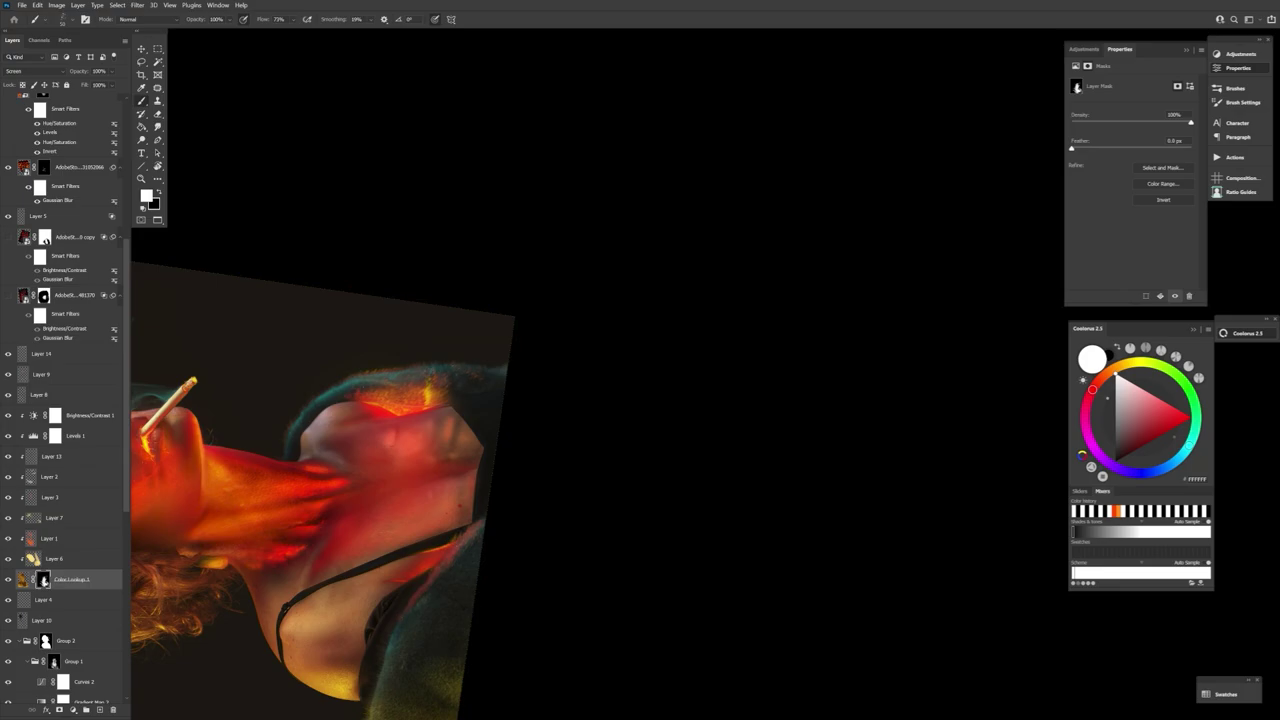
- Return to Layer 15 with a smaller Soft Round brush and paint orange-red light on the shoulder beside the coat
key(e)
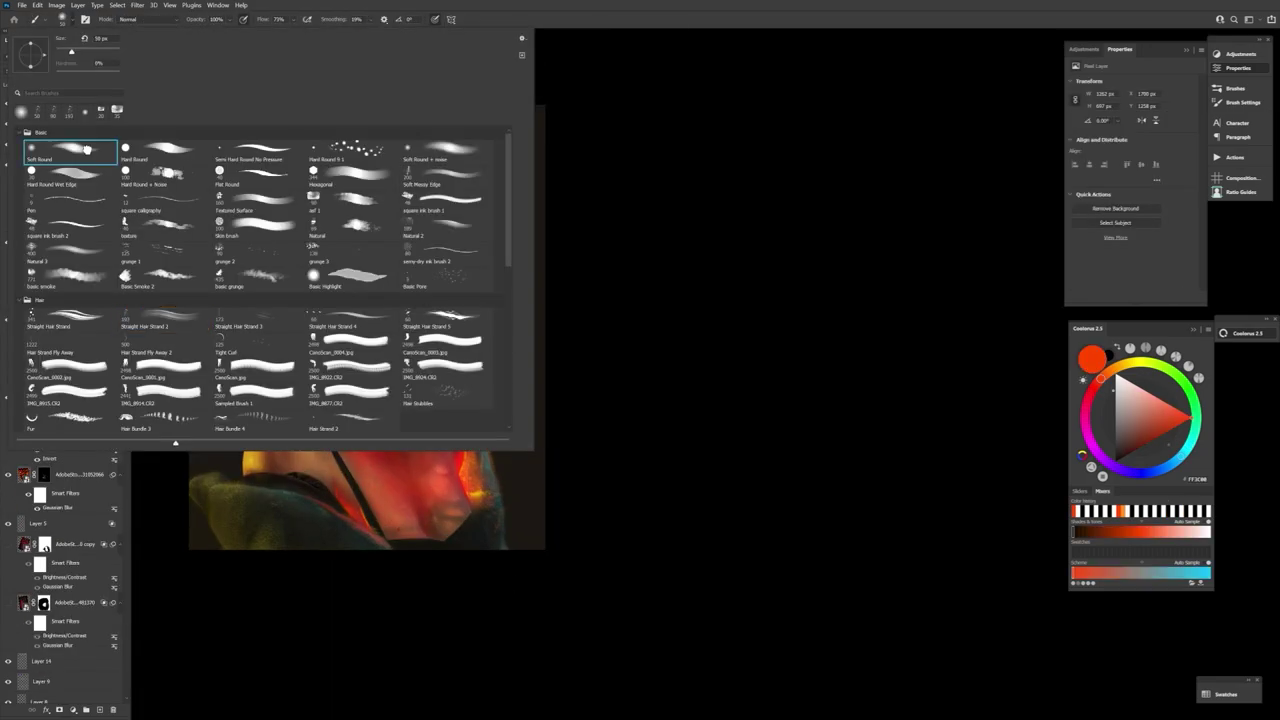
key([)
key([)
key([)
key([)
key([)
key([)
key([)
key([)
drag(459, 411, 459, 433)
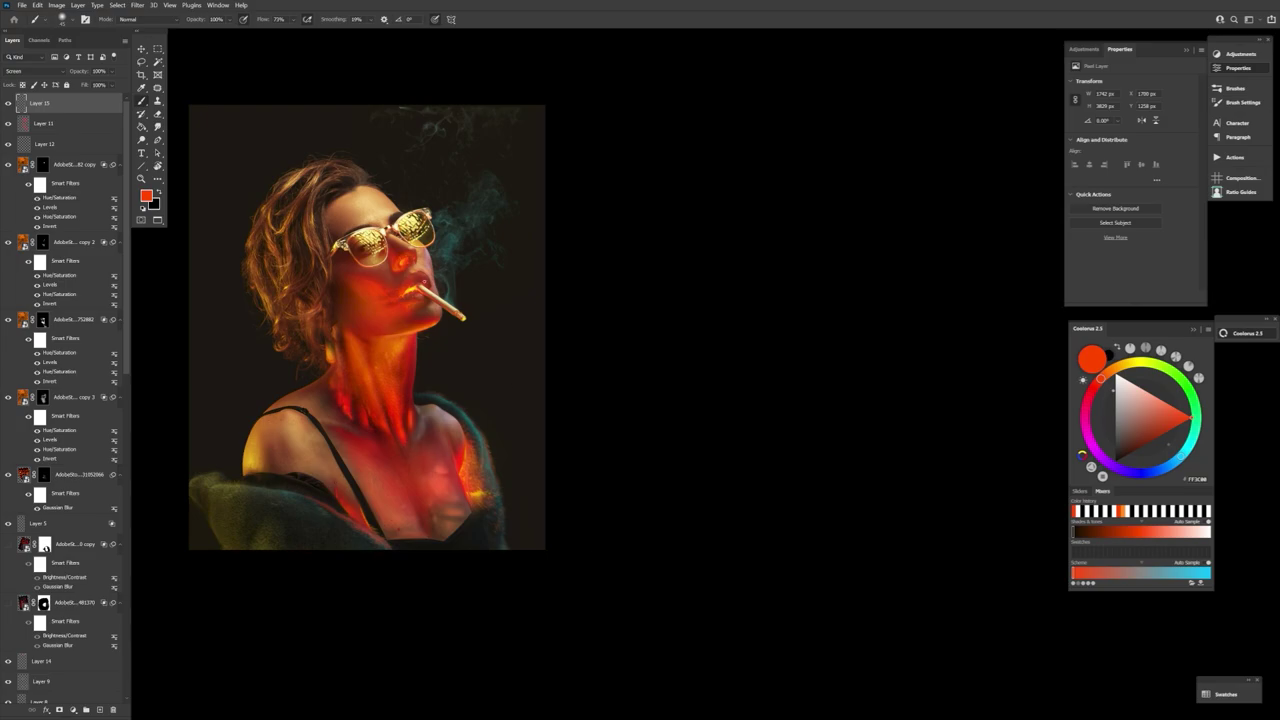
- Add a Color Lookup layer using 2Strip.look, invert its mask and paint the effect onto the figure with white
key(r)
drag(471, 587, 787, 603)
key([)
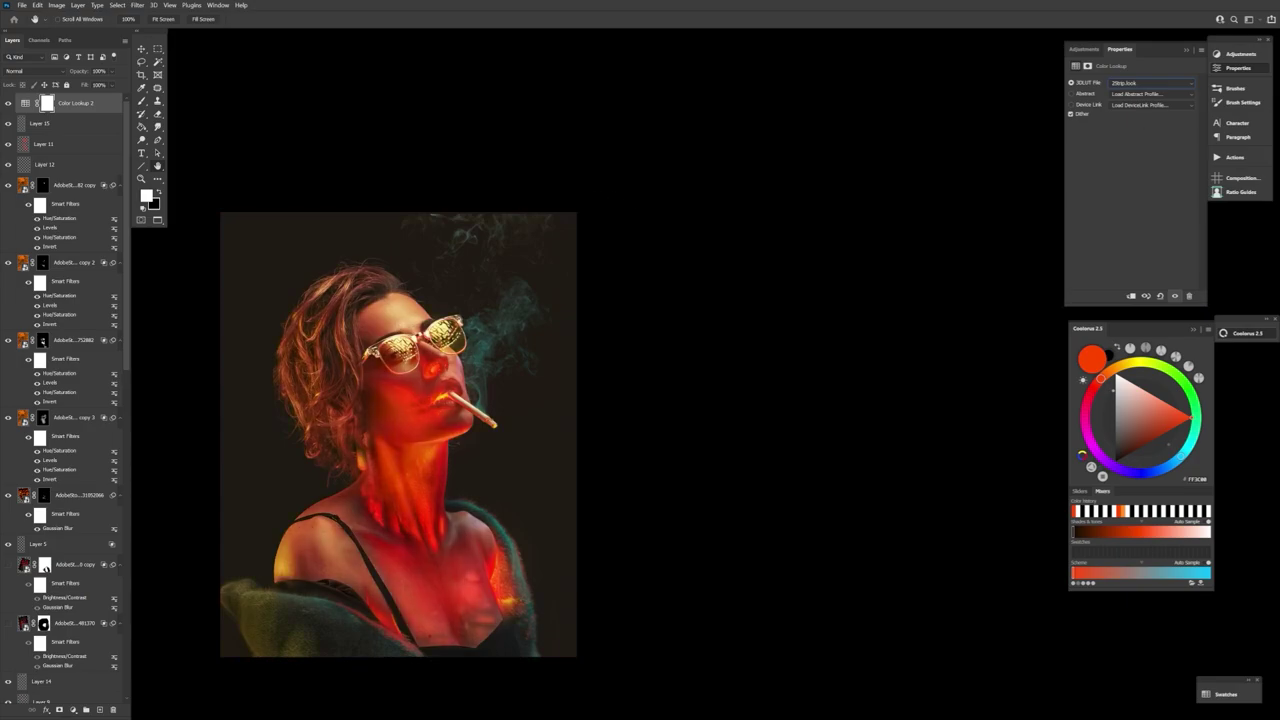
click(47, 104)
key(ctrl+i)
key(b)
click(418, 416)
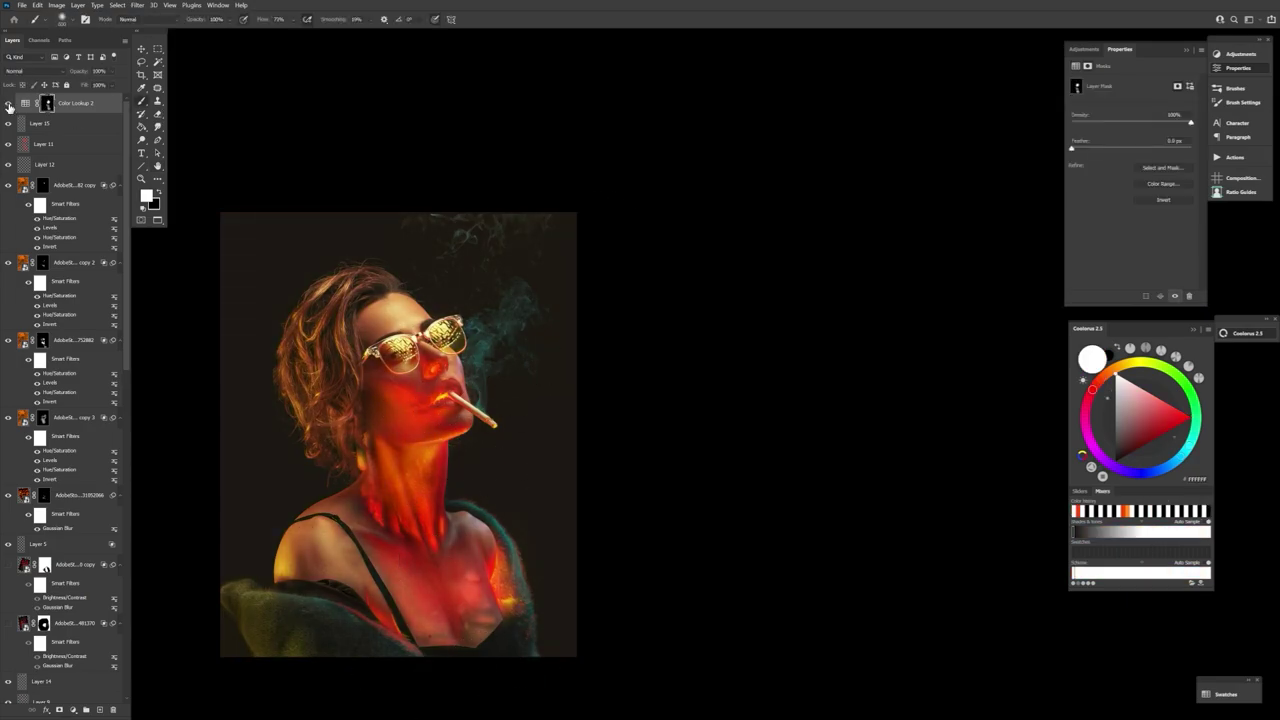
- Add another Color Lookup layer using the DropBlues.3DL table and lower its opacity
click(1084, 49)
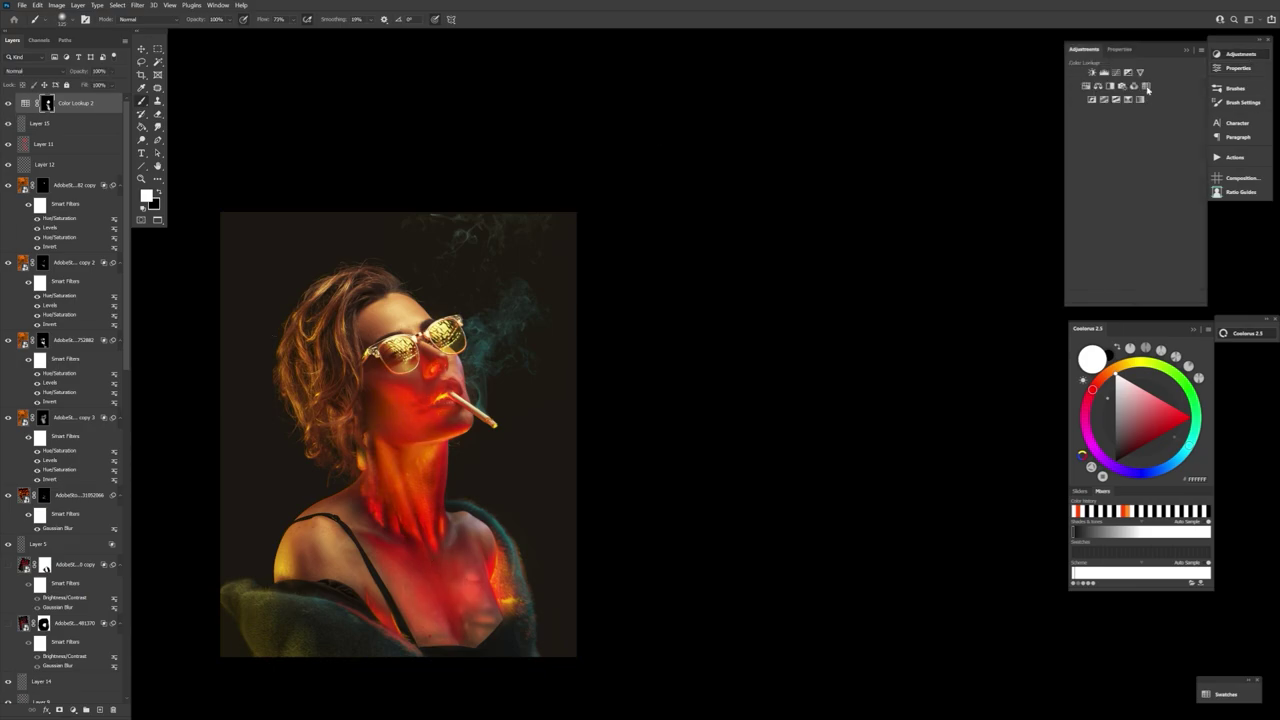
click(1147, 87)
click(1150, 84)
click(1140, 138)
key(Down)
key(Down)
key(Down)
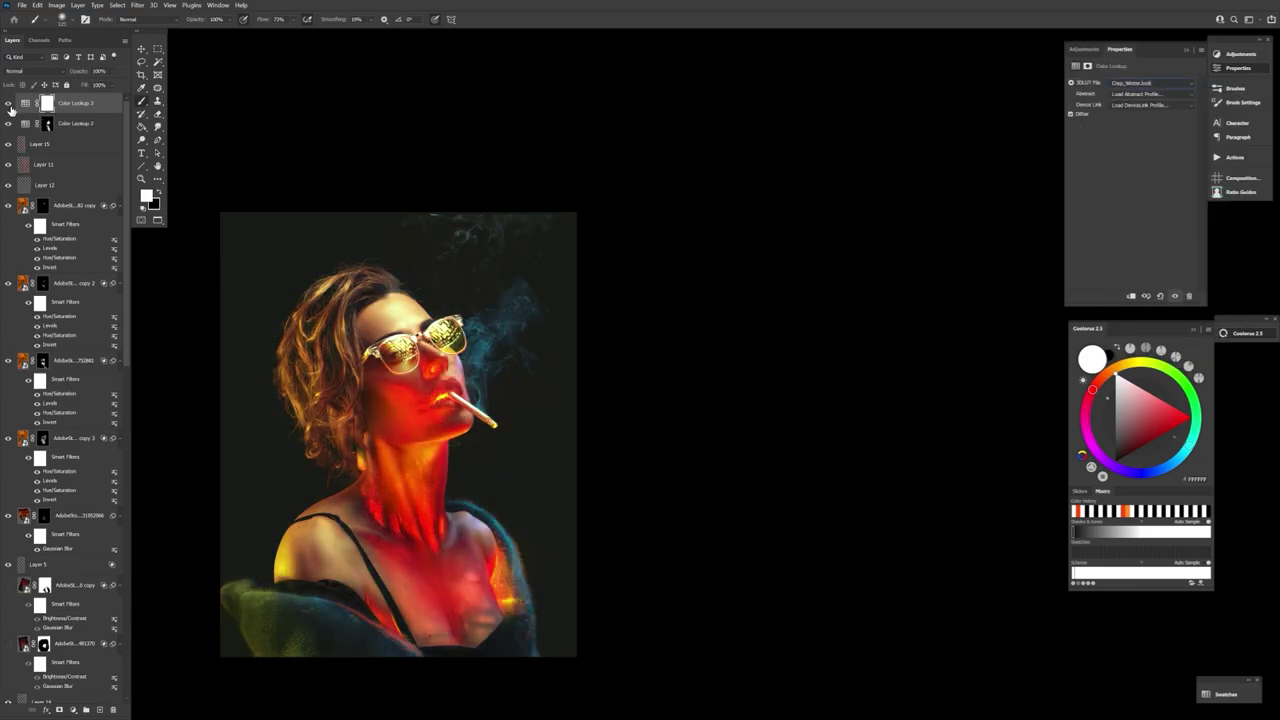
click(1118, 83)
drag(78, 72, 26, 73)
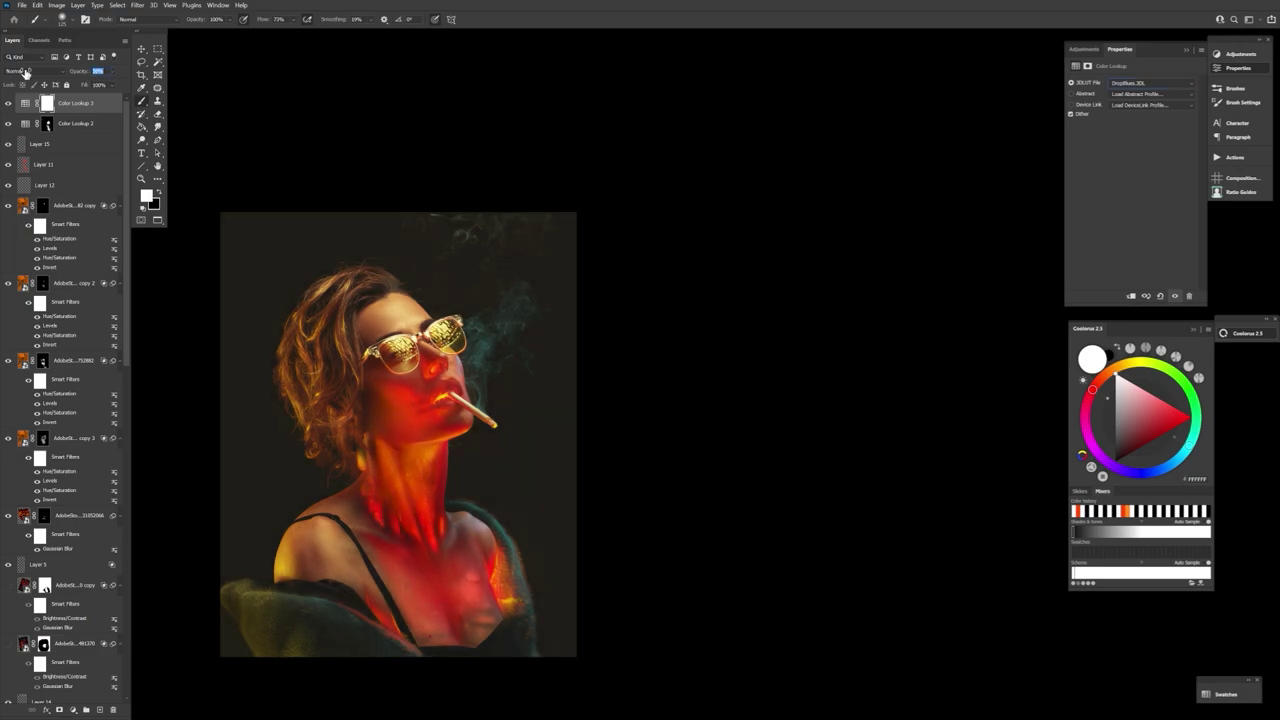
- Apply EdgyAmber.3DL on a new Color Lookup layer at 40% opacity, restricting it with Blend If on the underlying layer
click(1153, 83)
click(1160, 151)
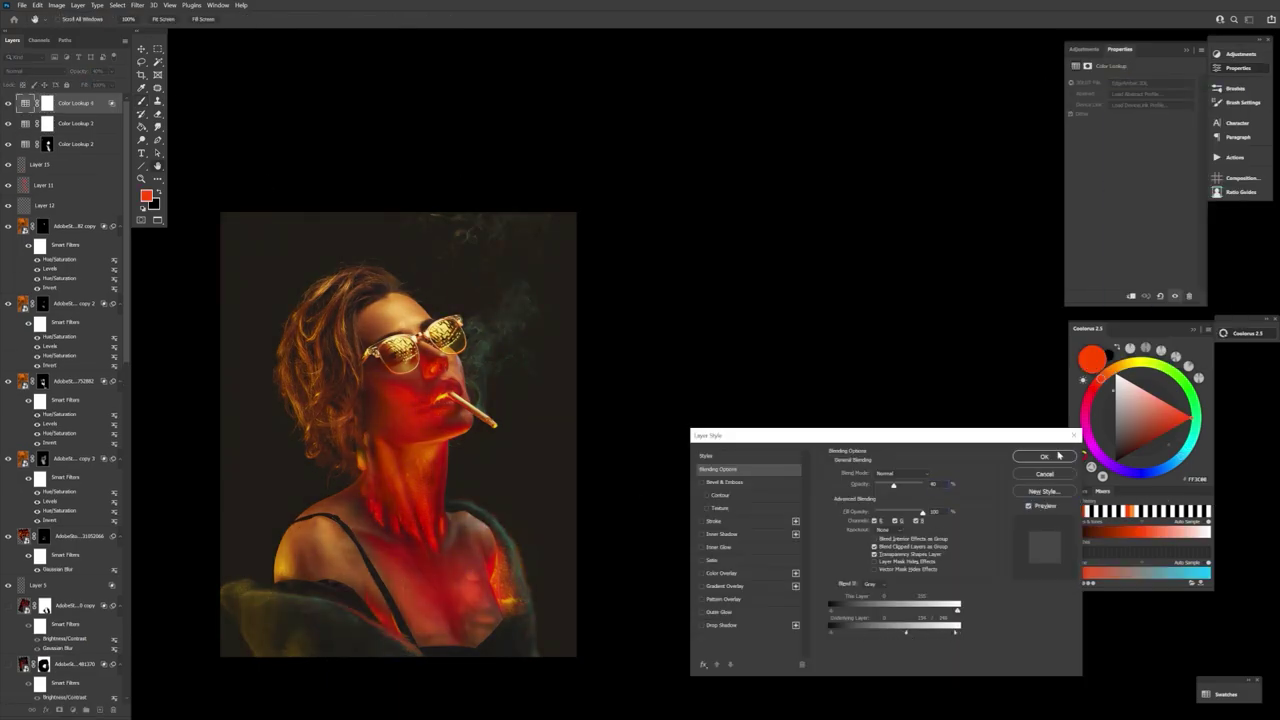
click(1058, 456)
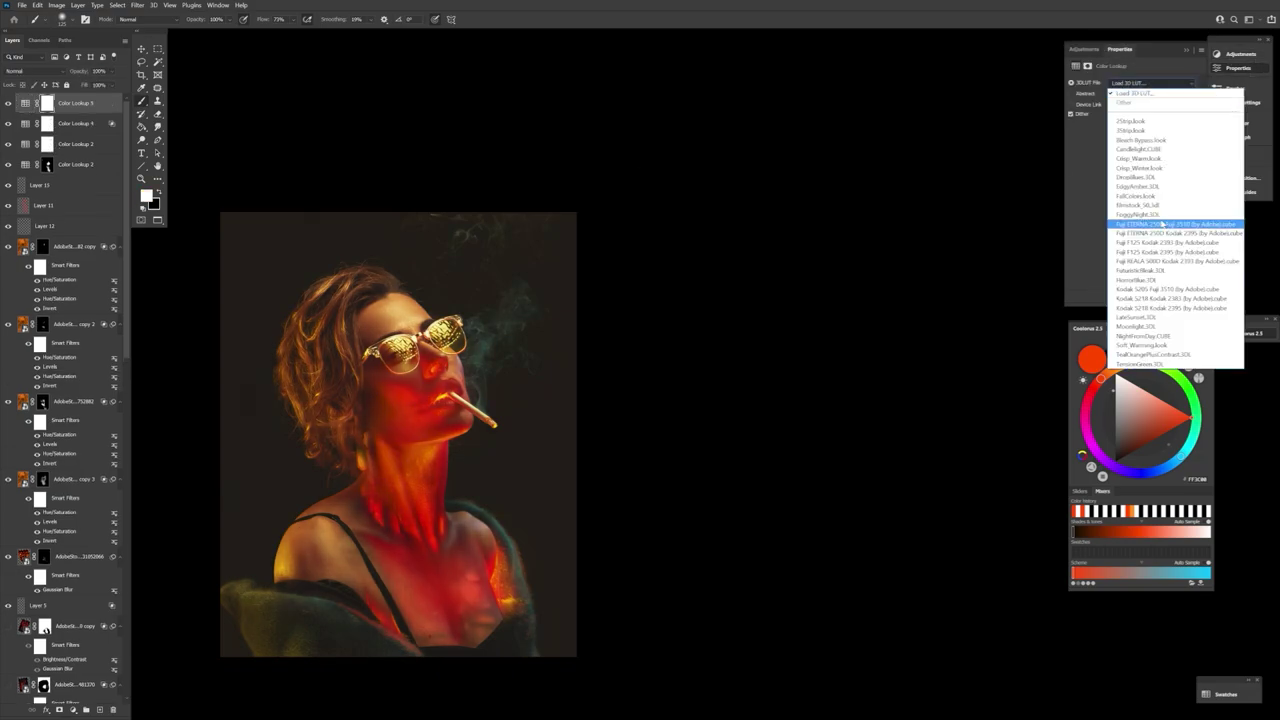
- Apply the filmstock_50.3dl table on a Color Lookup layer below Color Lookup 4 and mask it to the figure
click(1157, 200)
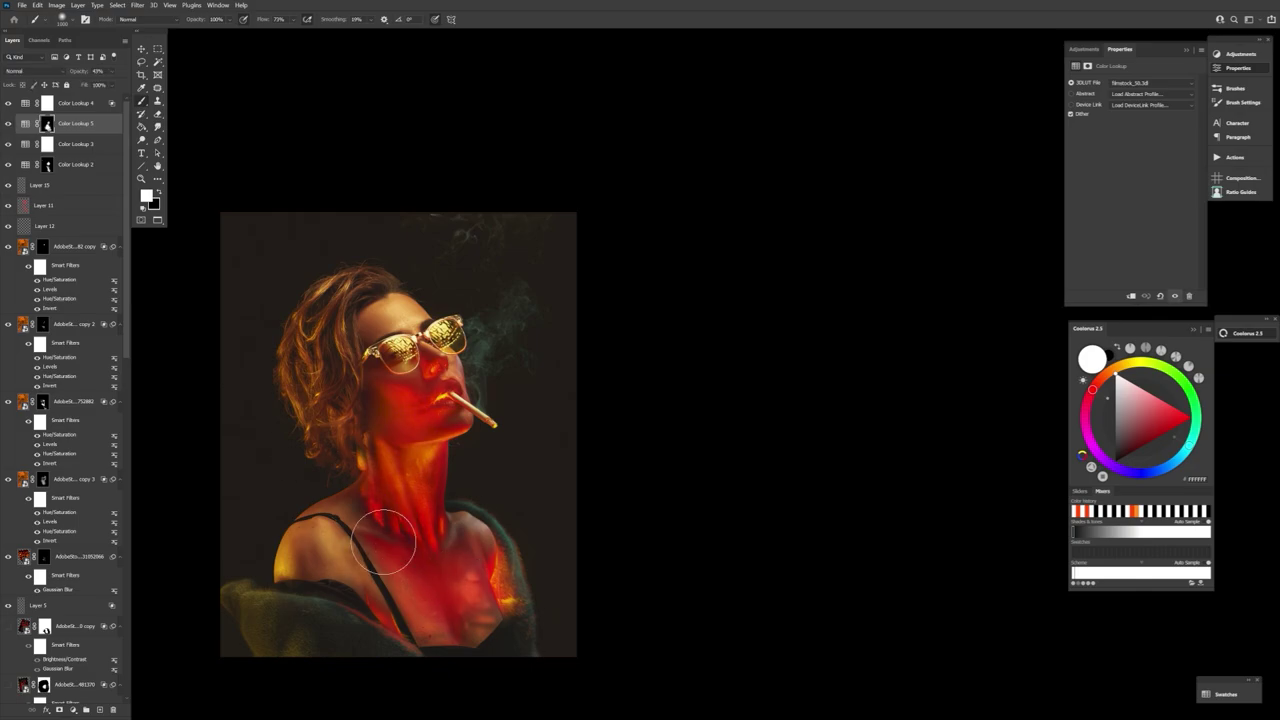
key(x)
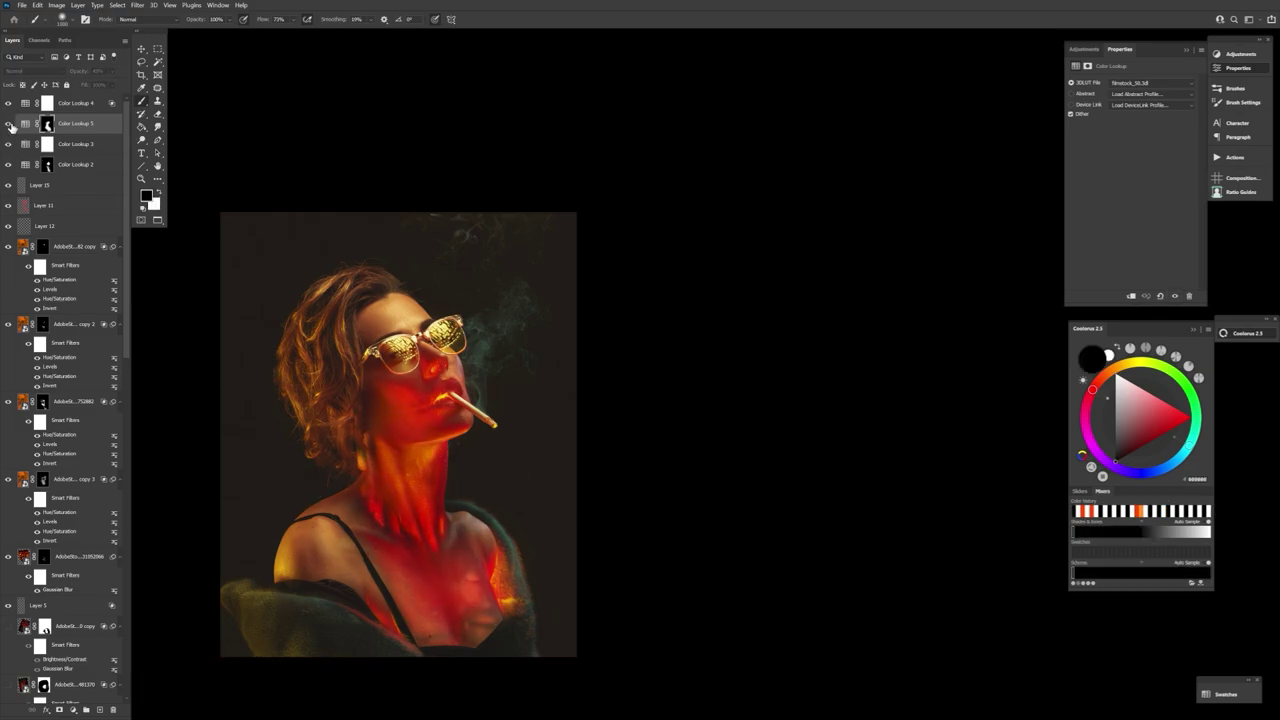
click(9, 123)
click(76, 104)
click(9, 104)
click(9, 104)
- Try a Color Lookup layer with the FoggyNight.3DL table in a darkening blend mode at reduced opacity
click(73, 710)
click(100, 645)
click(1150, 83)
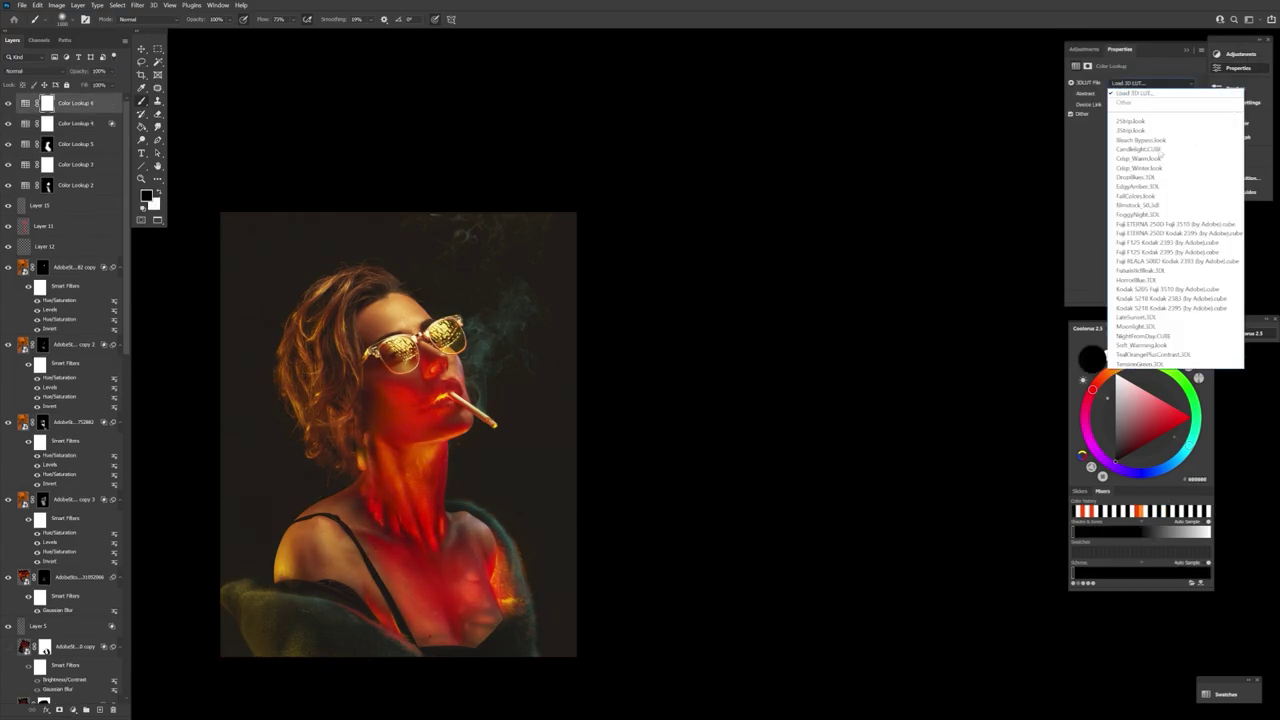
click(1135, 209)
drag(79, 71, 18, 70)
click(20, 71)
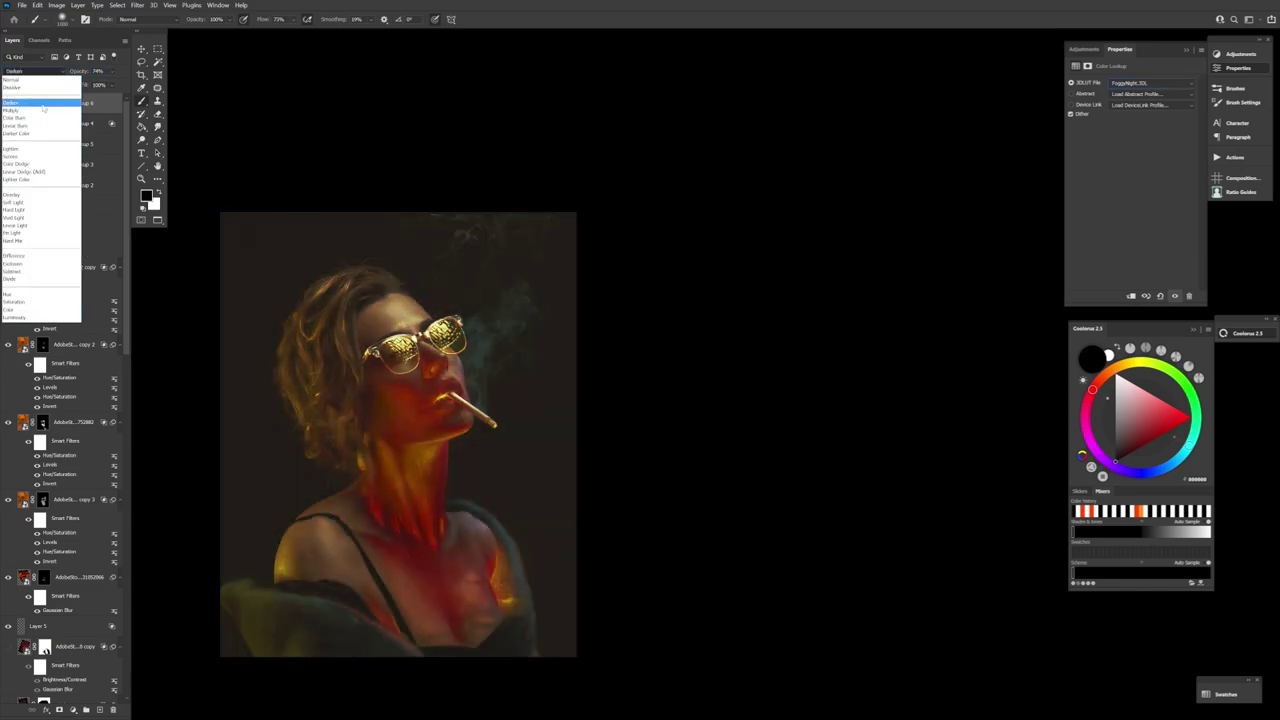
click(40, 110)
- Limit the FoggyNight layer's highlights with Blend If, move it below Color Lookup 2, lower its opacity and hide it
double_click(106, 103)
drag(958, 633, 842, 641)
drag(958, 633, 917, 637)
click(1044, 457)
drag(76, 103, 80, 195)
drag(79, 71, 10, 75)
click(8, 185)
- Add a Color Lookup layer on top using HorrorBlue.3DL and set its blend mode to Color
click(78, 104)
click(1238, 54)
click(1140, 88)
click(1150, 83)
click(1134, 228)
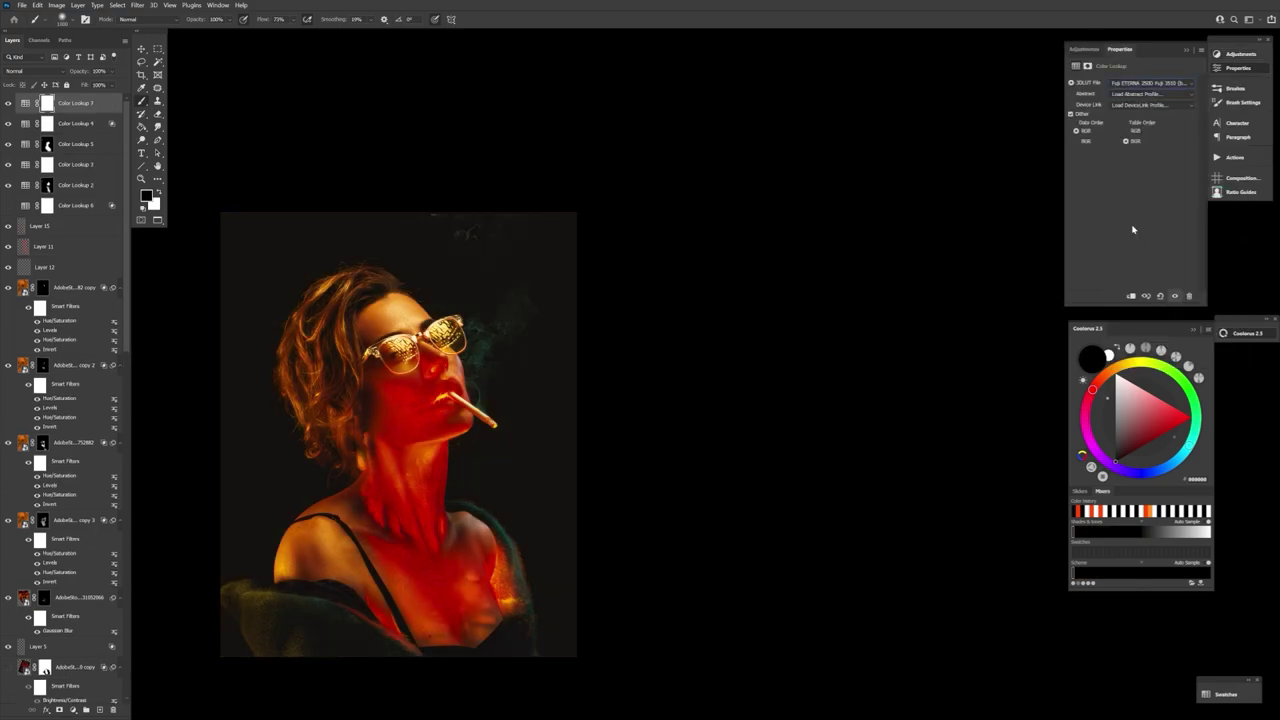
key(Down)
key(Down)
key(Down)
key(Down)
key(Down)
click(17, 70)
click(22, 312)
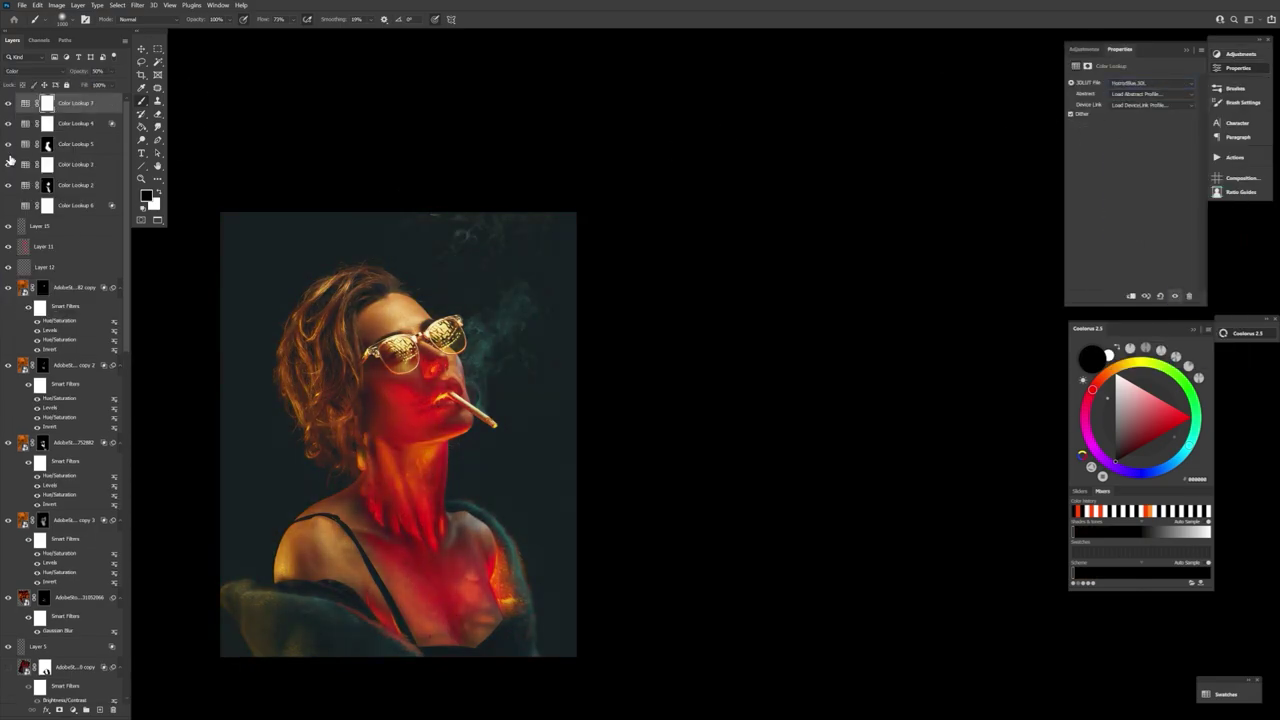
- Try out further 3D LUTs up to TensionGreen.3DL on a new top Color Lookup layer and hide it
click(95, 188)
click(78, 104)
click(1238, 54)
click(1140, 88)
click(1150, 83)
click(1145, 276)
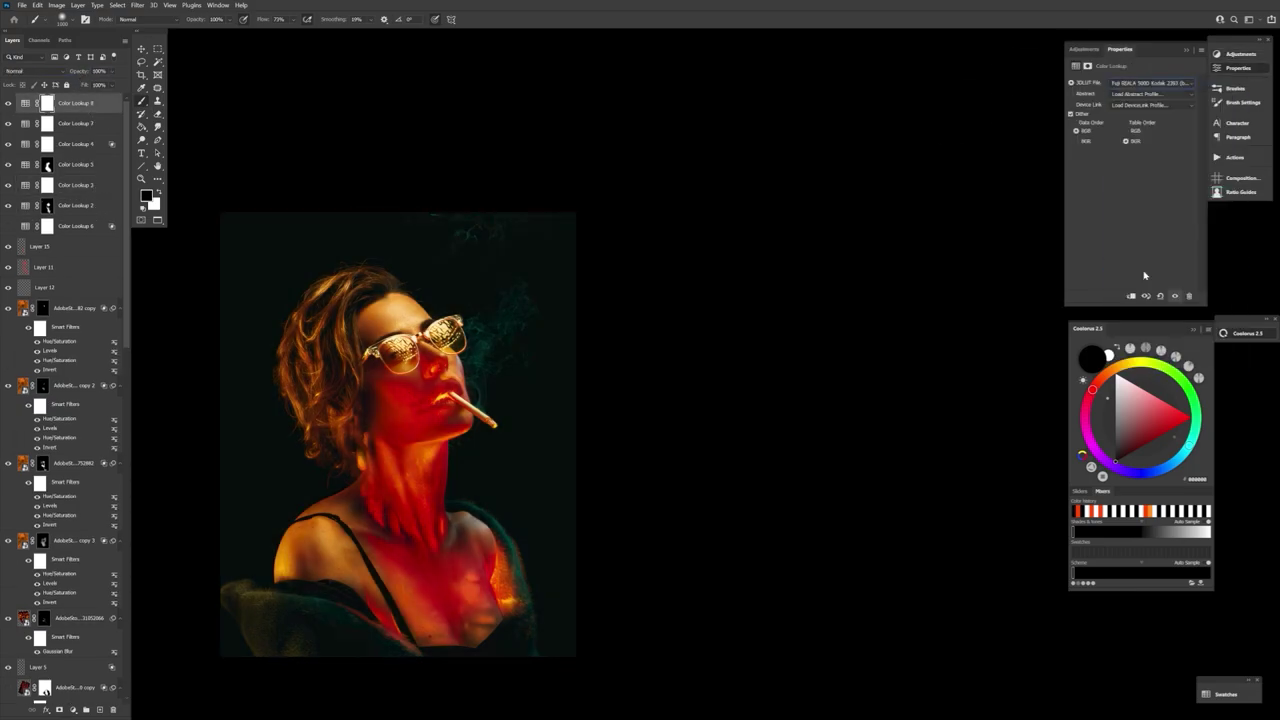
key(Down)
key(Down)
key(Down)
key(Down)
key(Down)
key(Down)
key(Down)
key(Down)
key(Down)
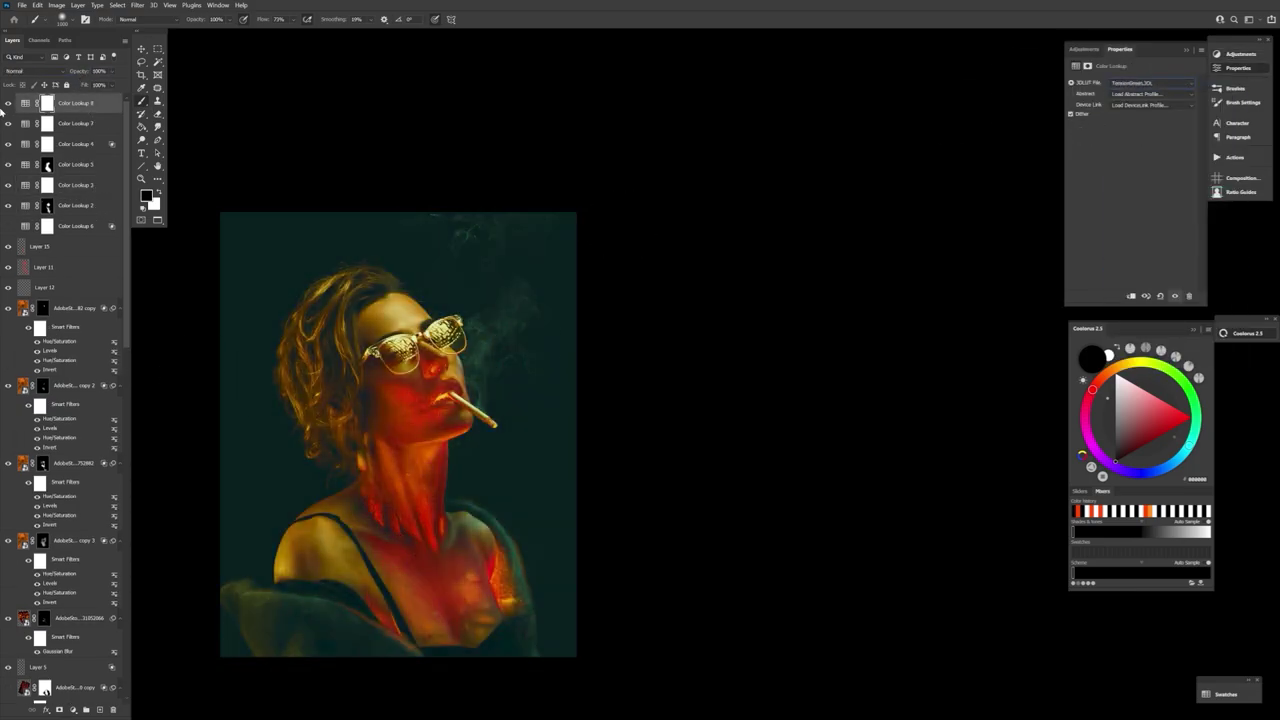
click(8, 104)
- Group the Color Lookup layers and check the graded portrait with and without them, then in a horizontally flipped view
click(88, 124)
shift+click(98, 207)
key(ctrl+g)
click(8, 100)
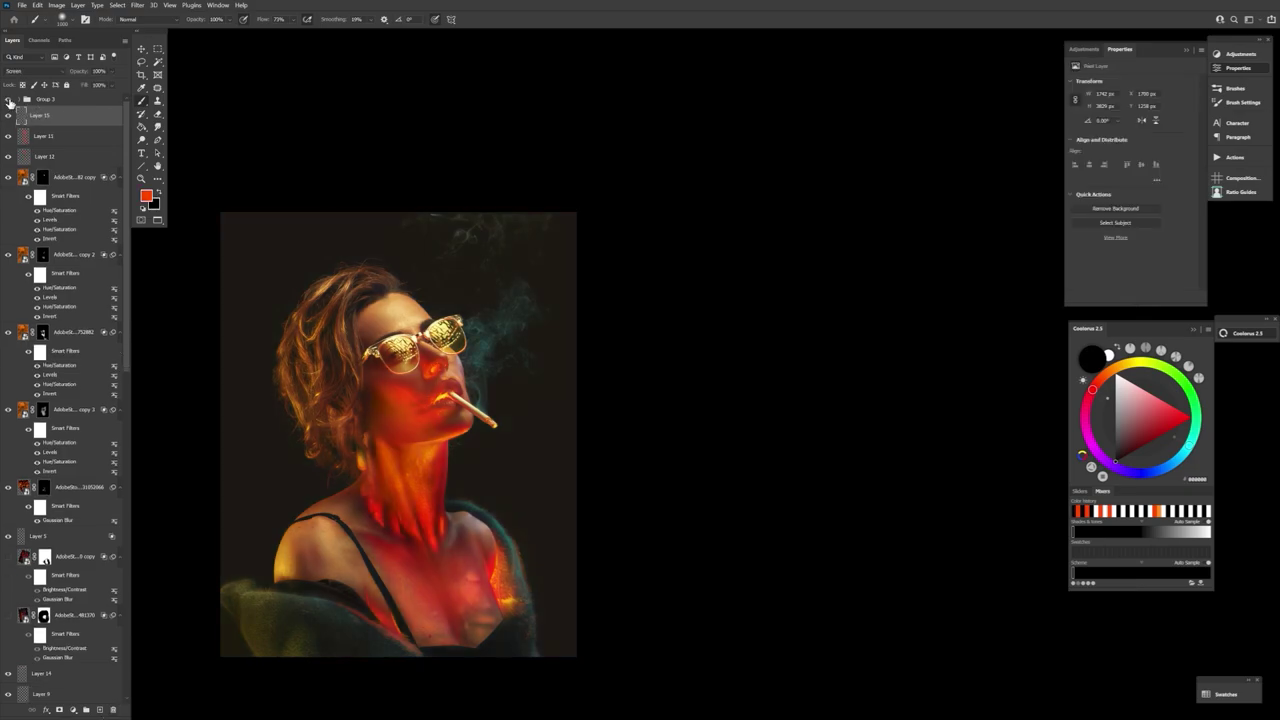
click(8, 100)
key(shift+h)
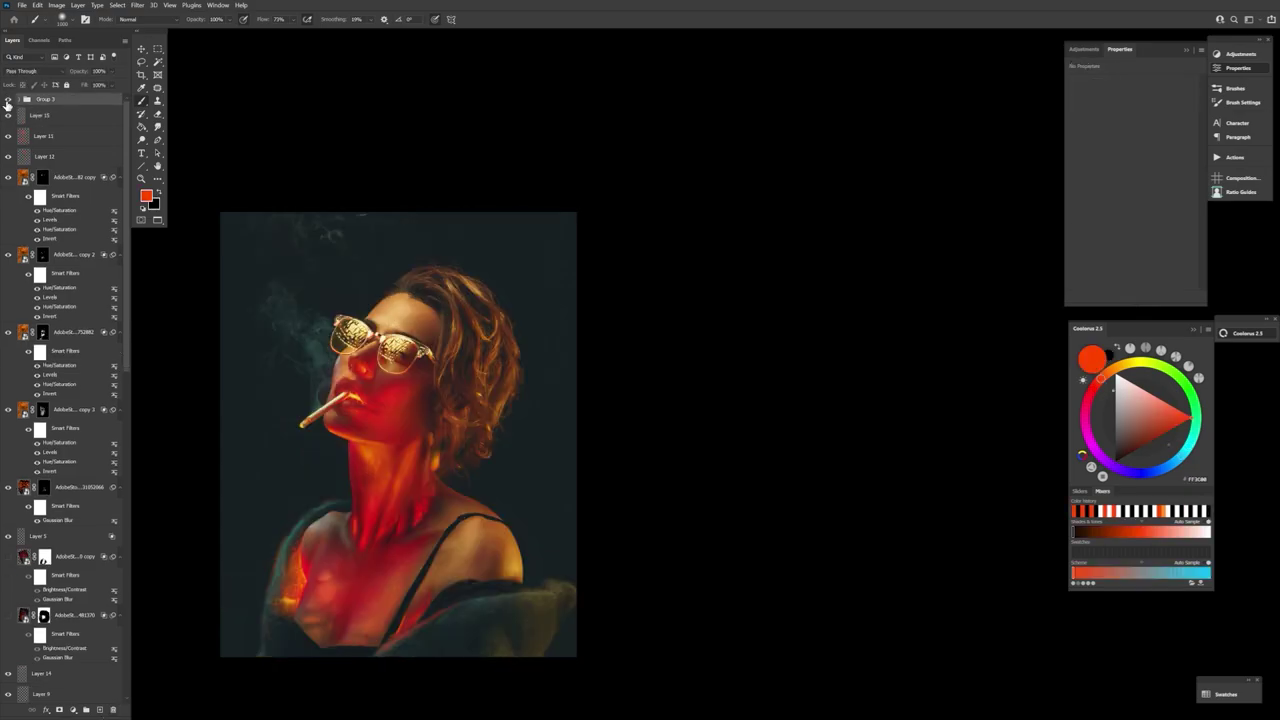
- Collapse the smart filter lists of the texture layers and hide Layer 12
click(88, 177)
click(120, 177)
click(120, 198)
click(120, 218)
click(120, 239)
click(120, 259)
click(120, 300)
click(9, 157)
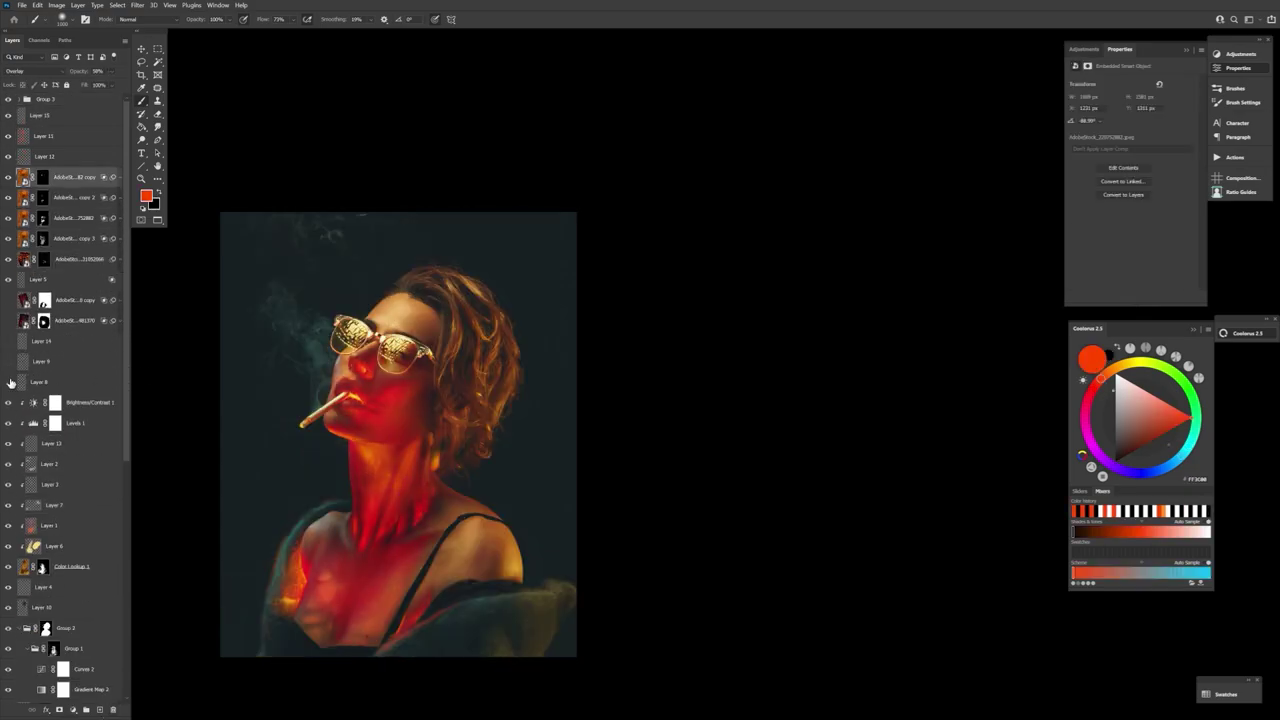
- Compare the image with and without Layer 11 and set up a smaller Eraser to reduce its glow
click(8, 135)
click(8, 135)
click(44, 136)
key(e)
key(bracketleft)
key(bracketleft)
key(bracketleft)
key(bracketleft)
key(bracketleft)
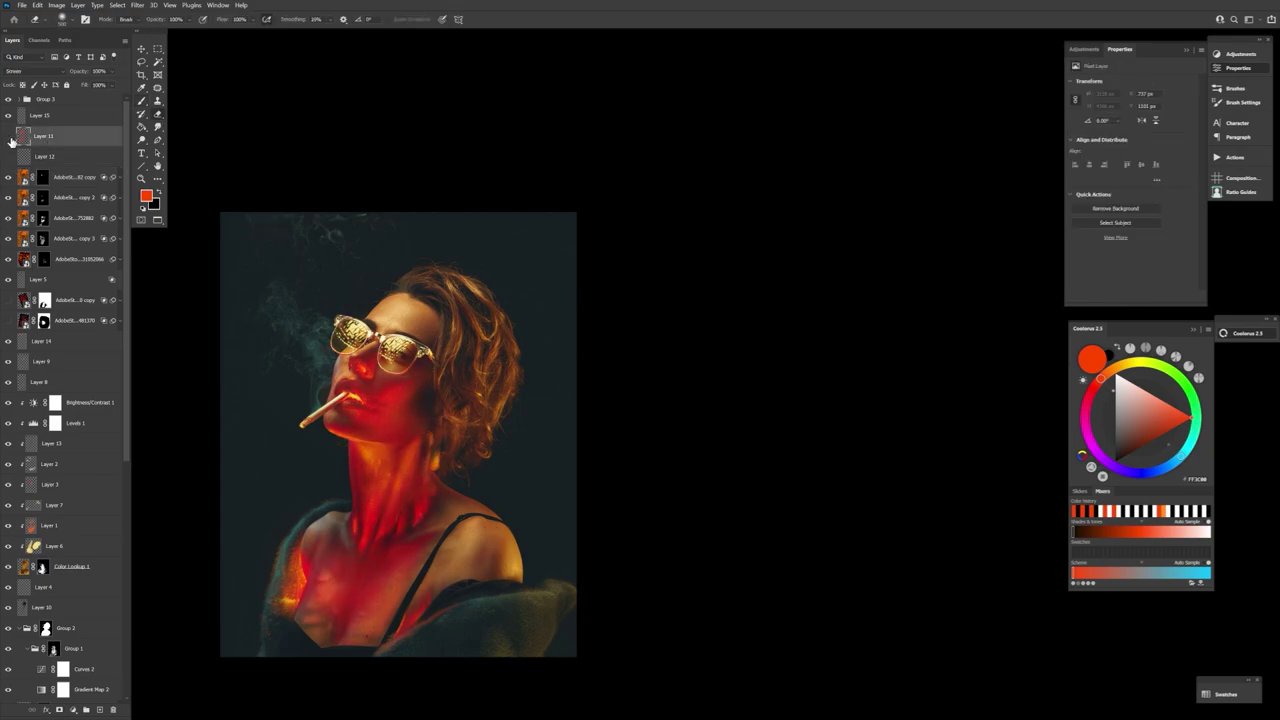
- Lower Layer 11's opacity slightly and compare the portrait with and without the layer
click(8, 137)
click(8, 137)
drag(76, 73, 62, 73)
click(7, 138)
click(7, 140)
- Touch up Color Lookup 1's mask around the jaw and cheek, alternating black and white brush colours
key(b)
click(43, 567)
key(x)
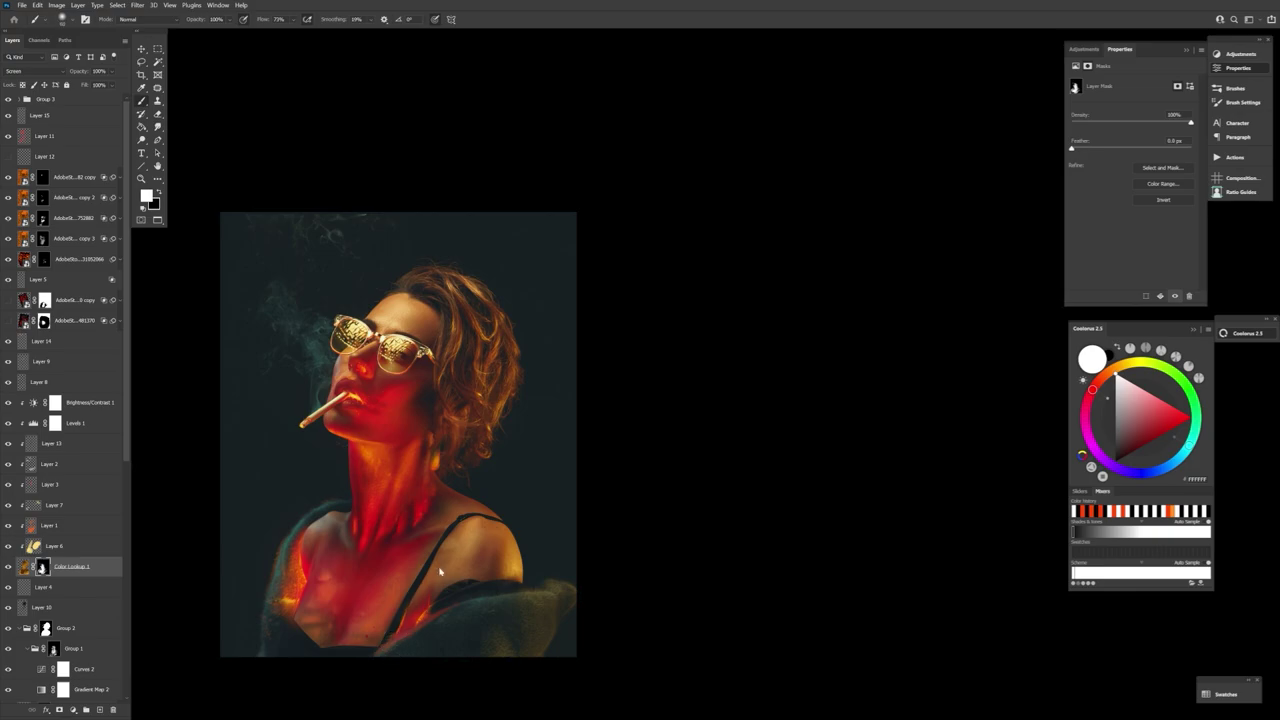
key(x)
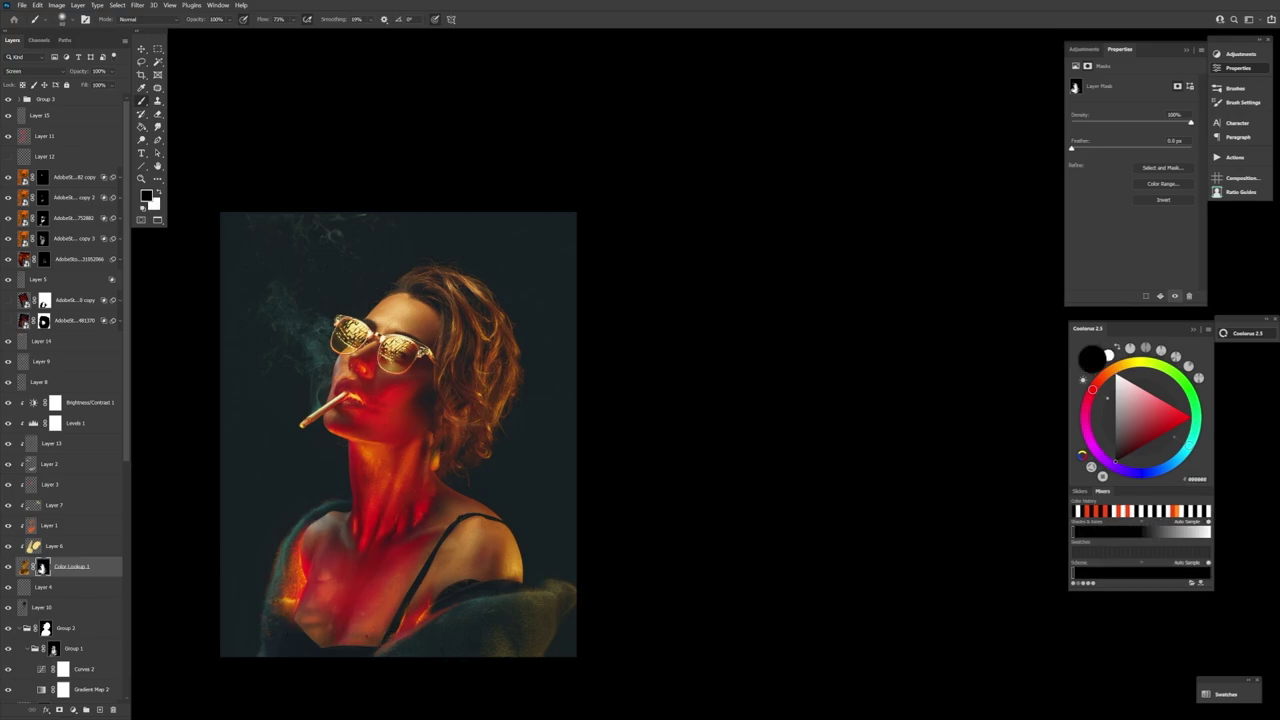
mouse_move(372, 412)
mouse_down()
mouse_move(423, 406)
mouse_move(397, 412)
mouse_move(399, 396)
mouse_up()
key(x)
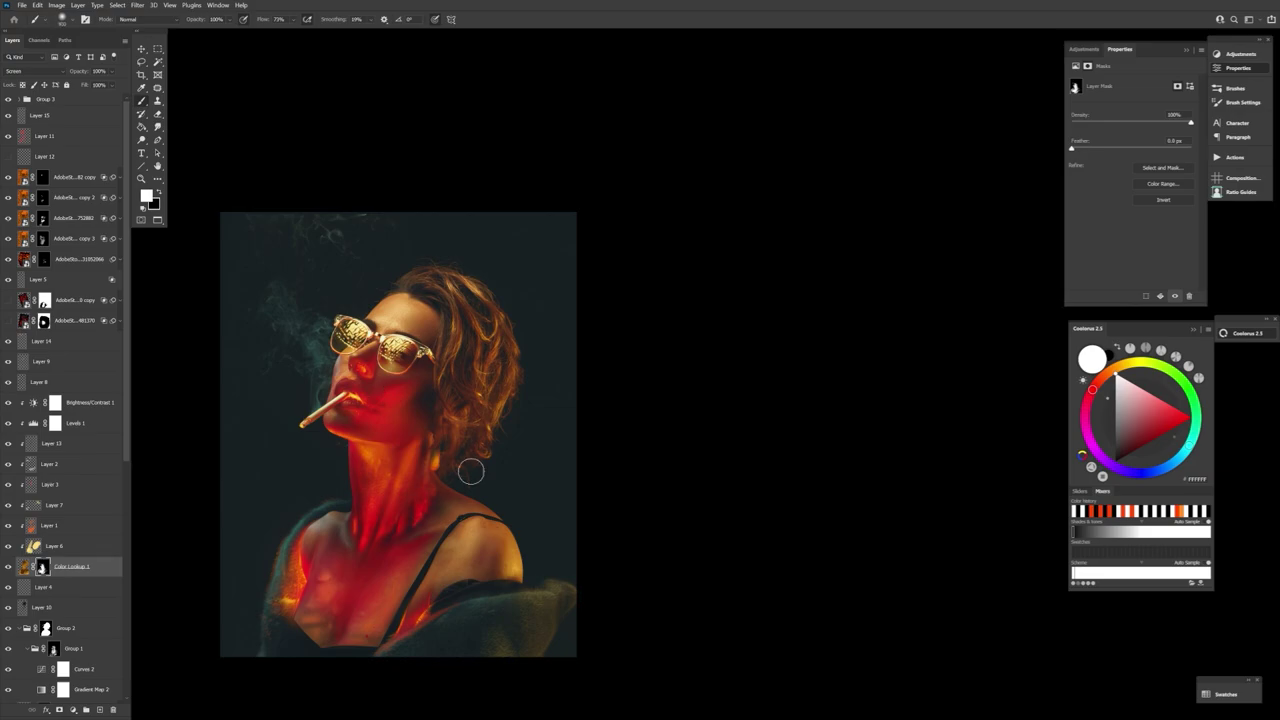
- Create a layer above Layer 15, set a muted teal foreground colour and choose a brush from the Clouds set
key(z)
alt+click(450, 366)
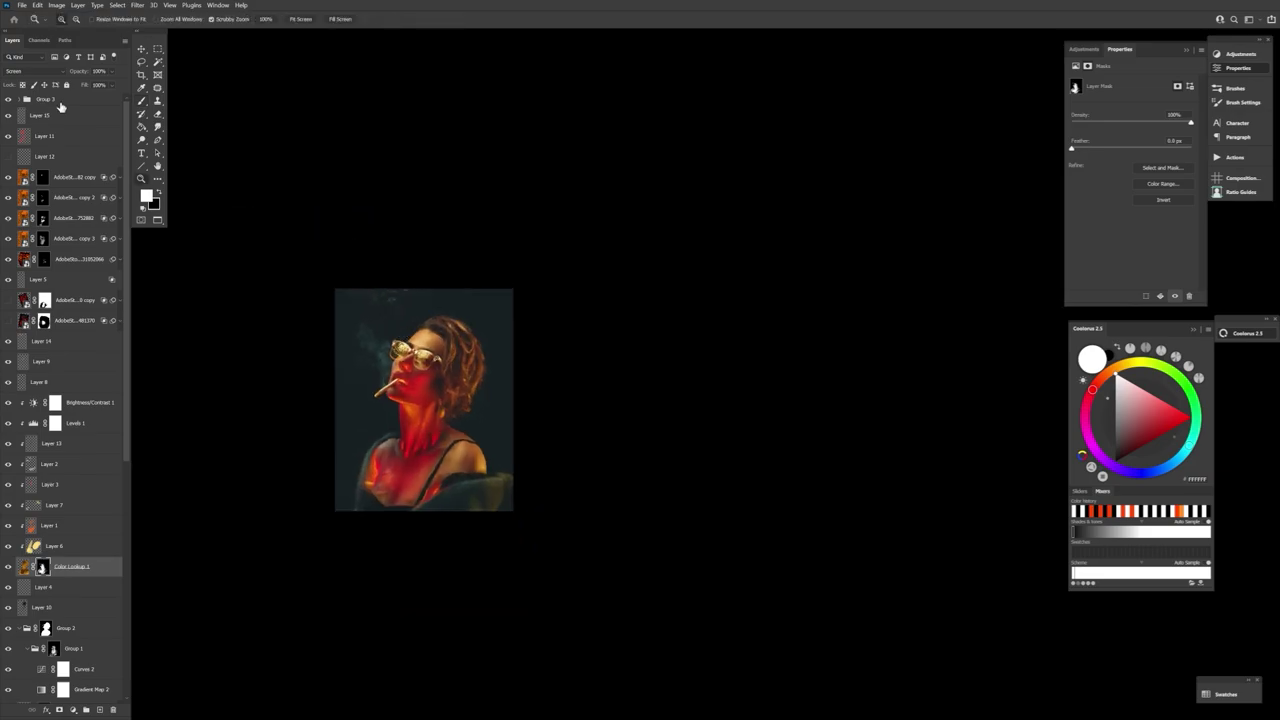
click(63, 114)
click(100, 709)
click(146, 196)
click(798, 448)
click(707, 436)
click(888, 376)
key(b)
click(62, 19)
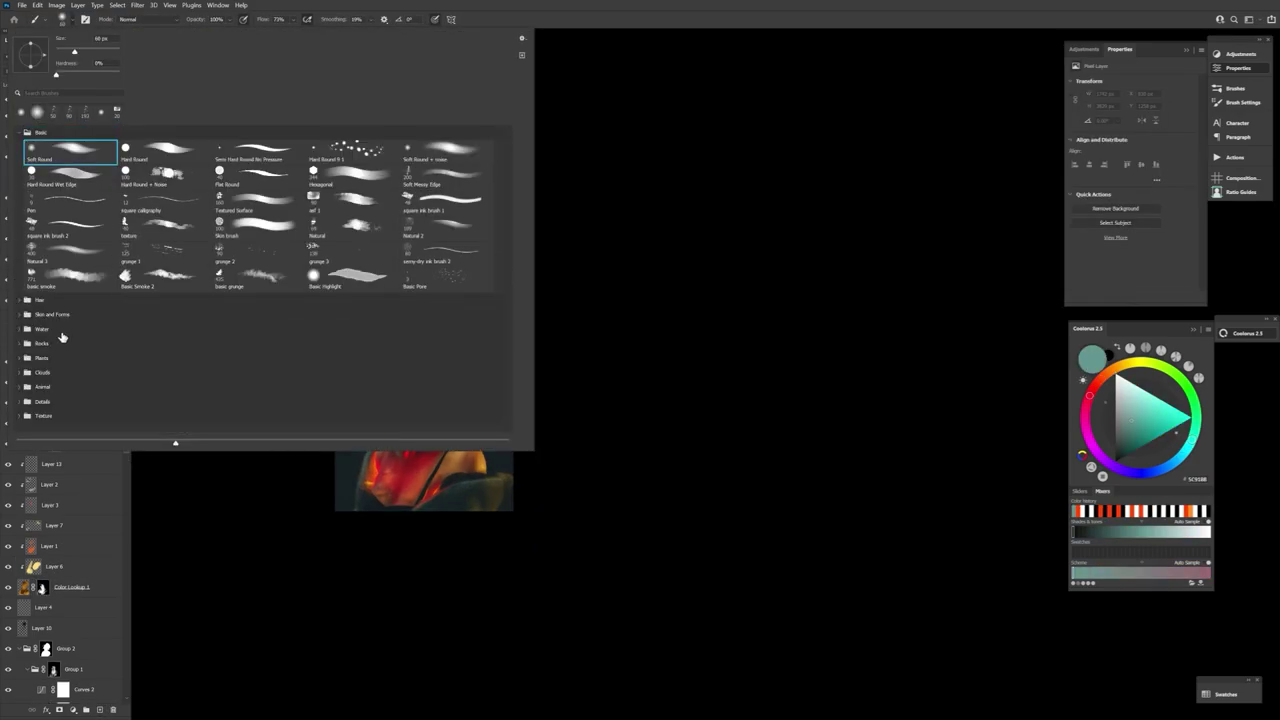
click(19, 372)
click(70, 217)
- Undo the trial cloud stroke and paint faint teal smoke in front of the face and around the cigarette
drag(347, 410, 373, 405)
drag(472, 500, 600, 564)
key(ctrl+z)
key(z)
click(482, 485)
key(b)
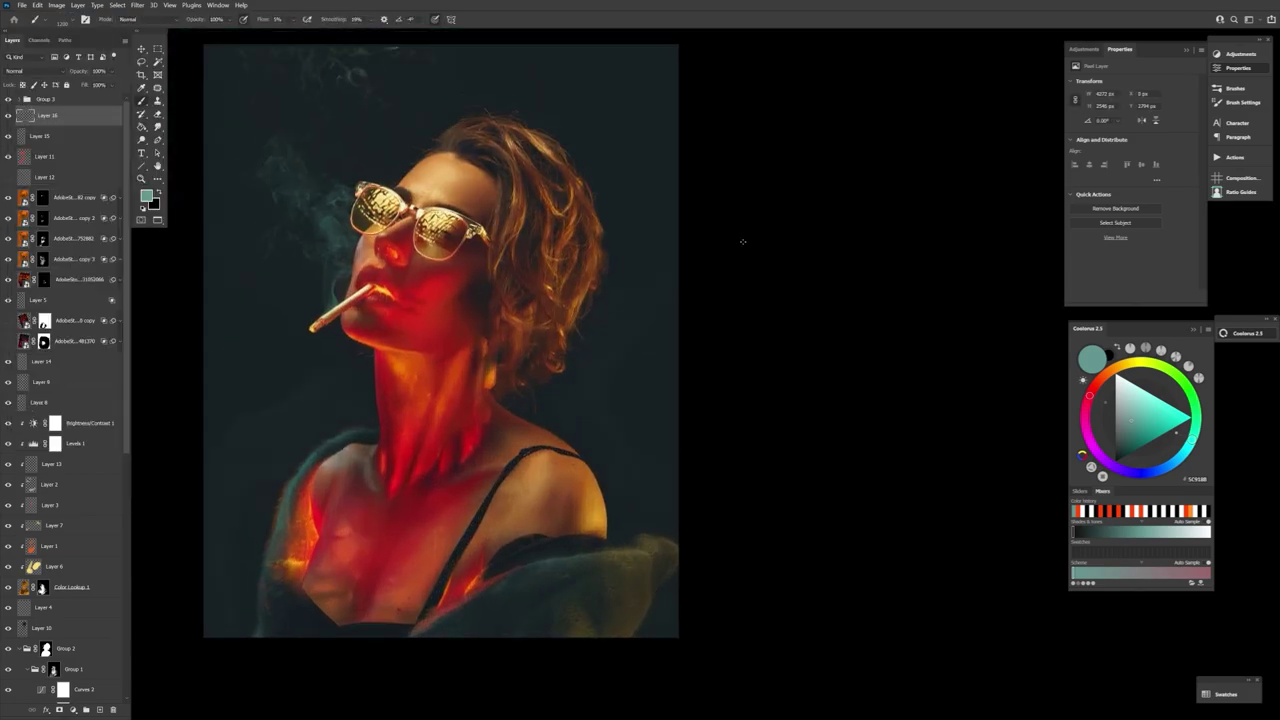
drag(335, 178, 314, 440)
drag(330, 335, 375, 320)
drag(660, 700, 611, 430)
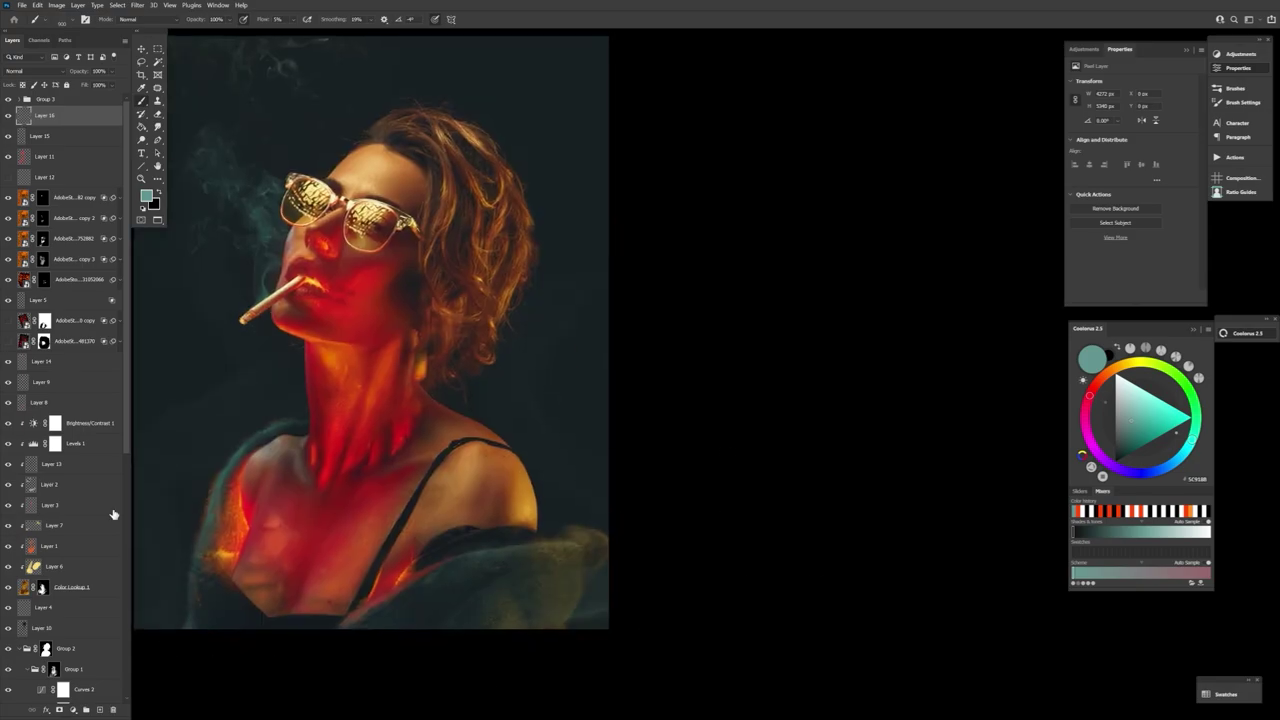
- Add a layer at the bottom of the stack and paint teal smoke behind the figure at 13% flow
scroll(113, 514, down, 10)
click(62, 692)
ctrl+click(100, 710)
key(shift+1)
key(shift+3)
drag(284, 370, 290, 664)
drag(384, 377, 526, 500)
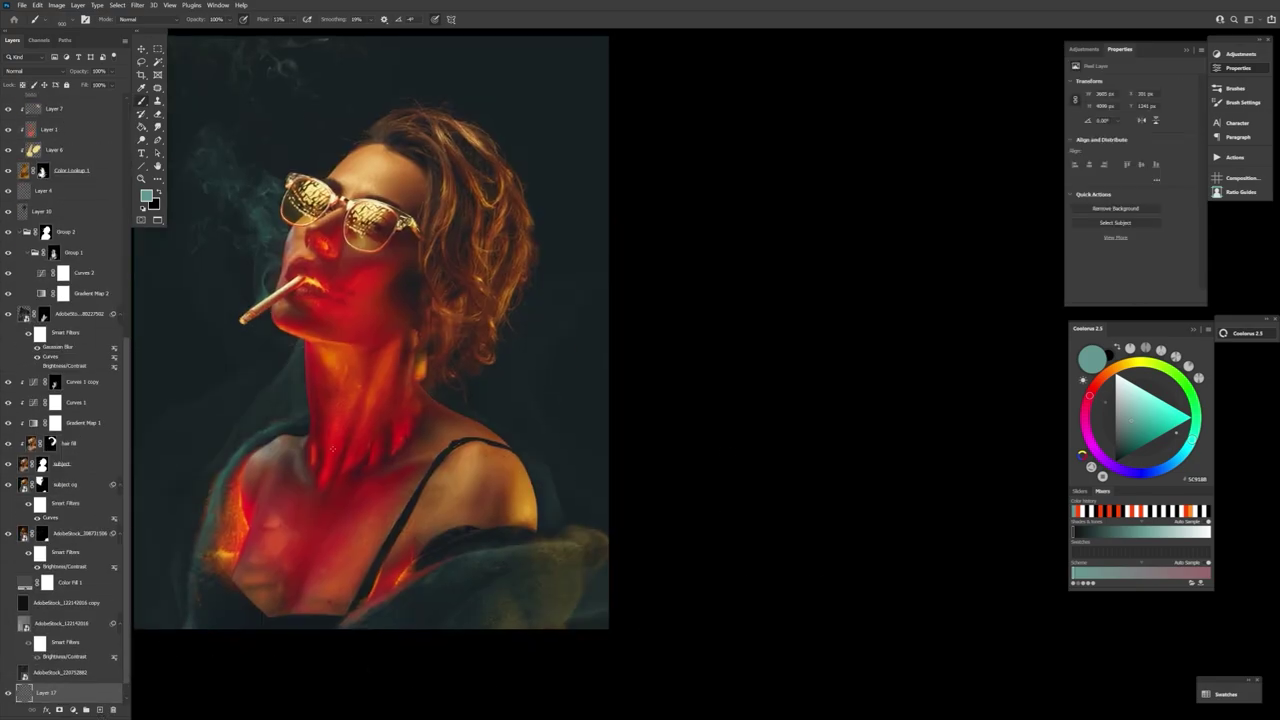
key(ctrl+shift+h)
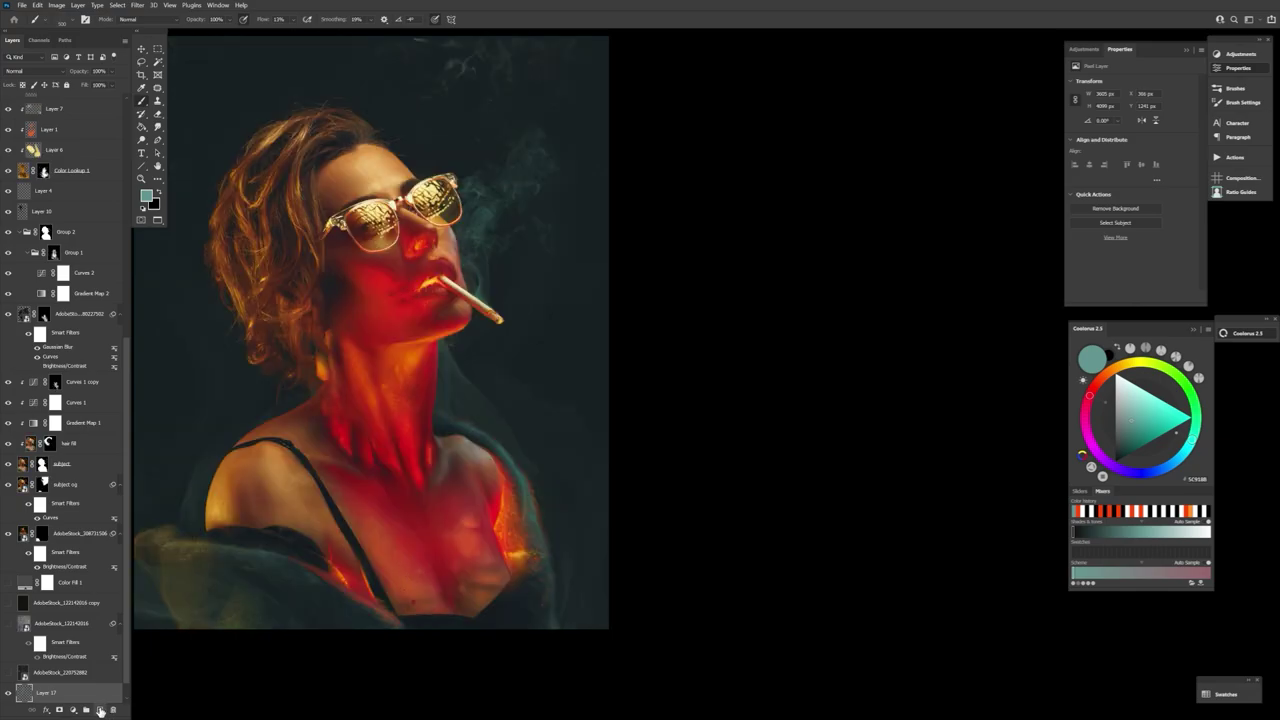
- Paint more teal smoke behind the figure on another new layer and apply a filter to it
click(100, 710)
drag(340, 430, 406, 514)
click(412, 508)
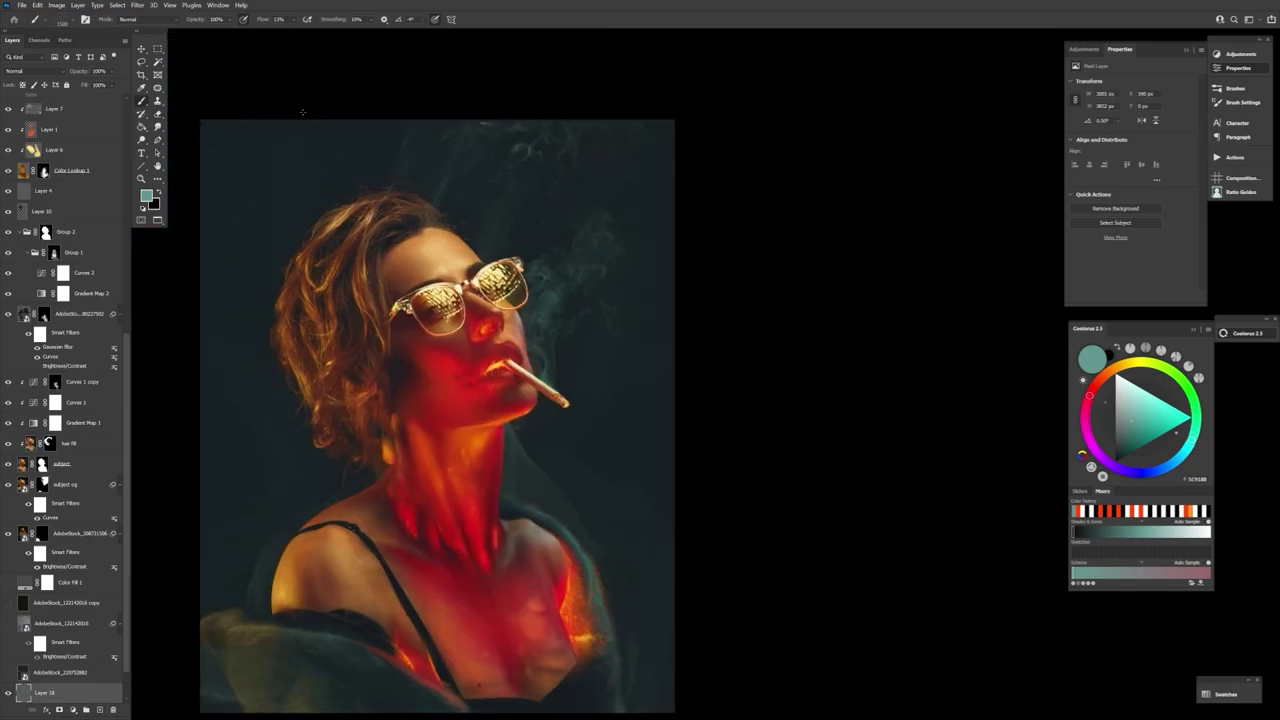
click(137, 5)
mouse_move(170, 126)
click(280, 166)
key(Return)
- Create a layer above Layer 16 and prepare a black brush at 100% flow for detailing the cigarette
drag(126, 349, 126, 119)
click(80, 118)
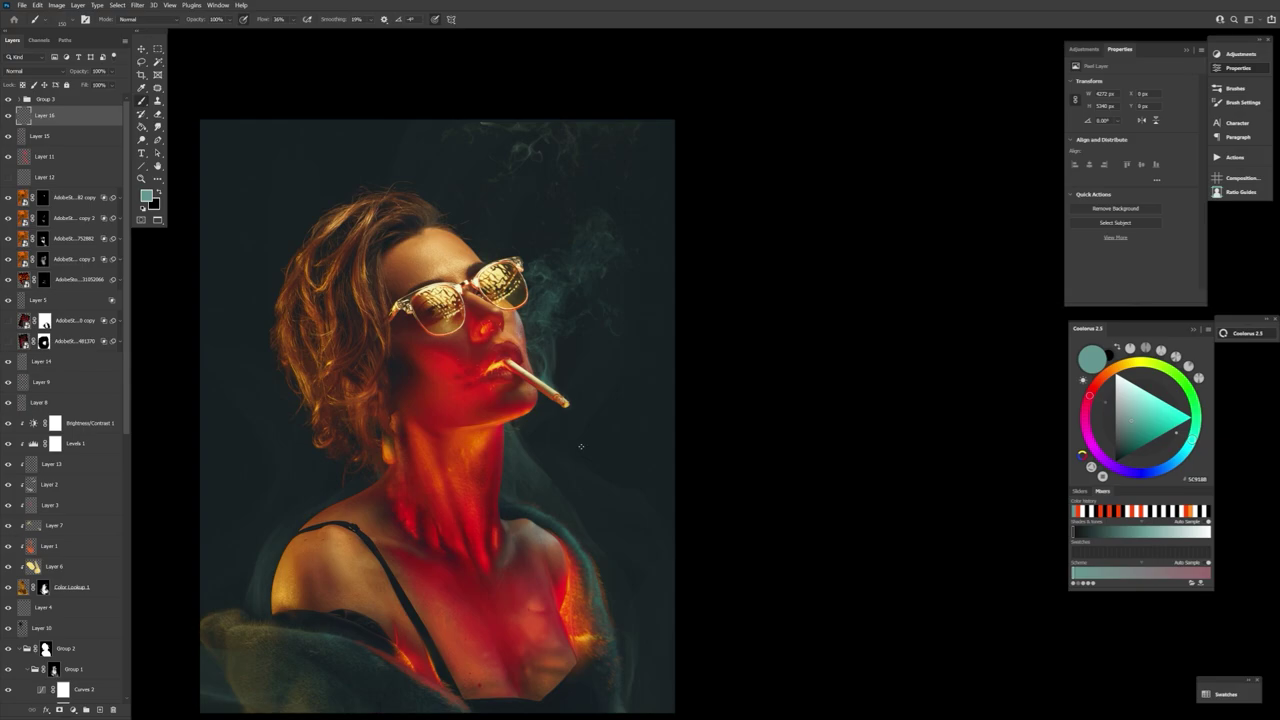
click(100, 710)
key(x)
click(73, 19)
click(317, 27)
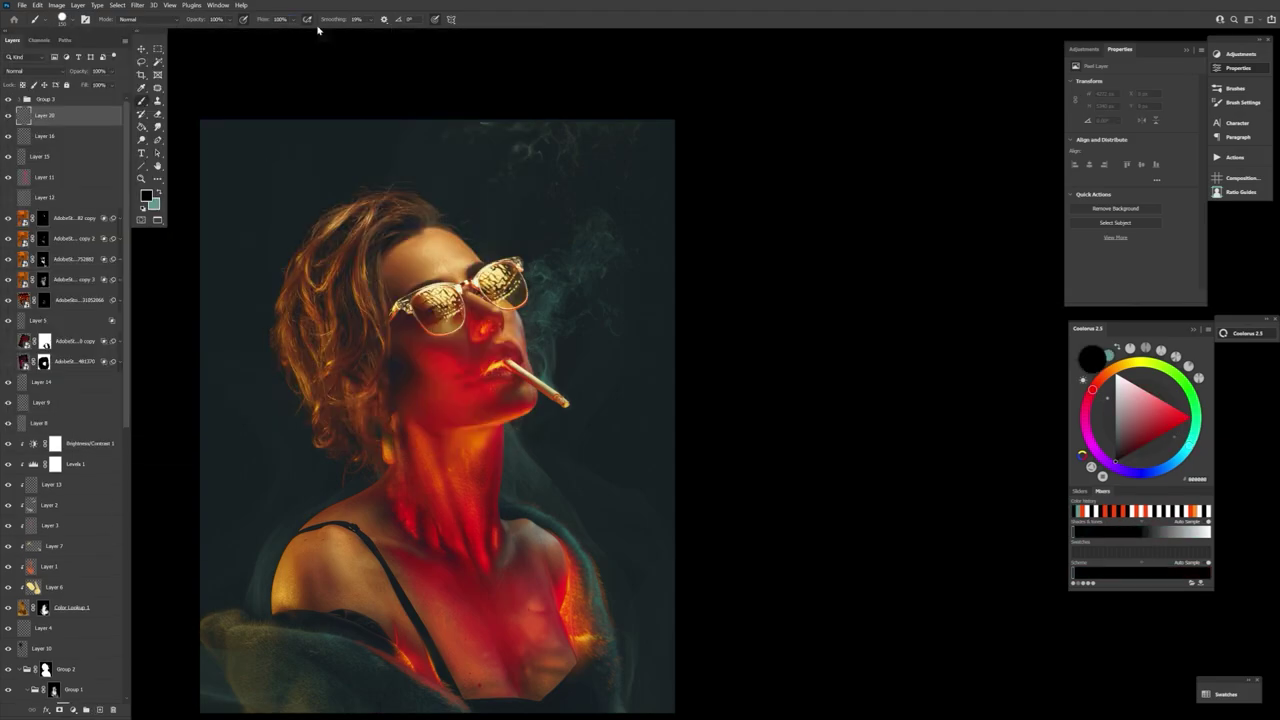
key(z)
drag(514, 357, 628, 518)
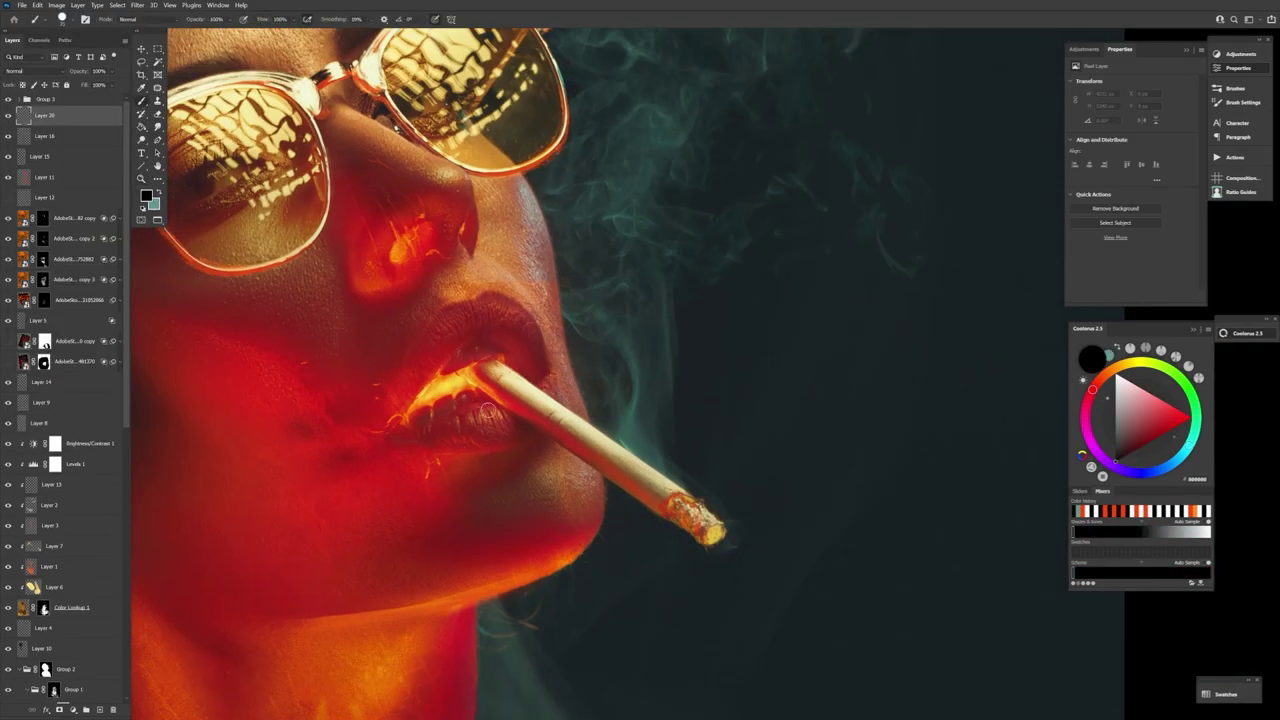